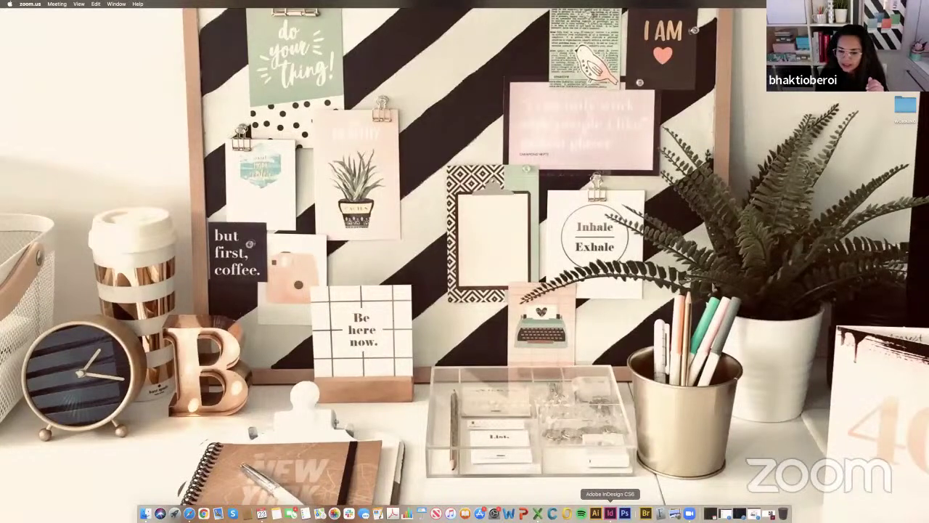
Bring InDesign to the front and close its open document.
{"action": "left_click", "coordinate": [610, 513]}
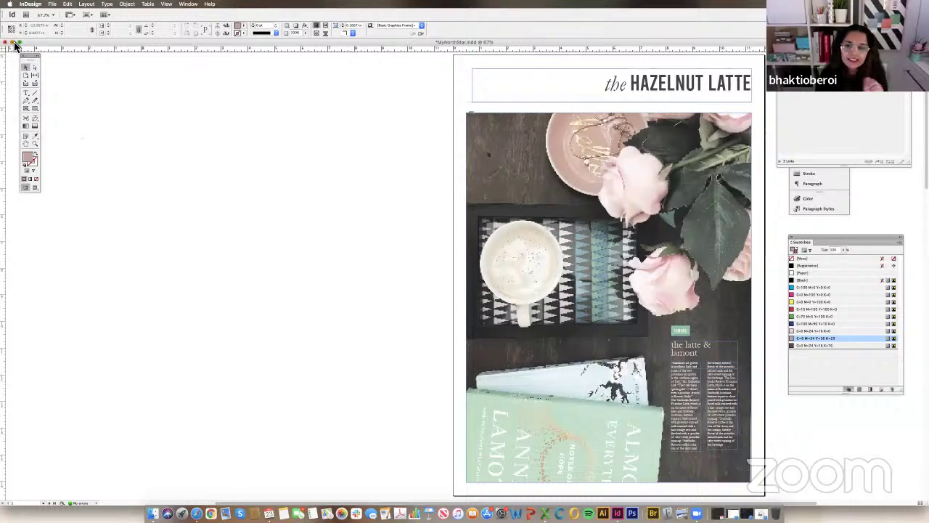
{"action": "left_click", "coordinate": [14, 46]}
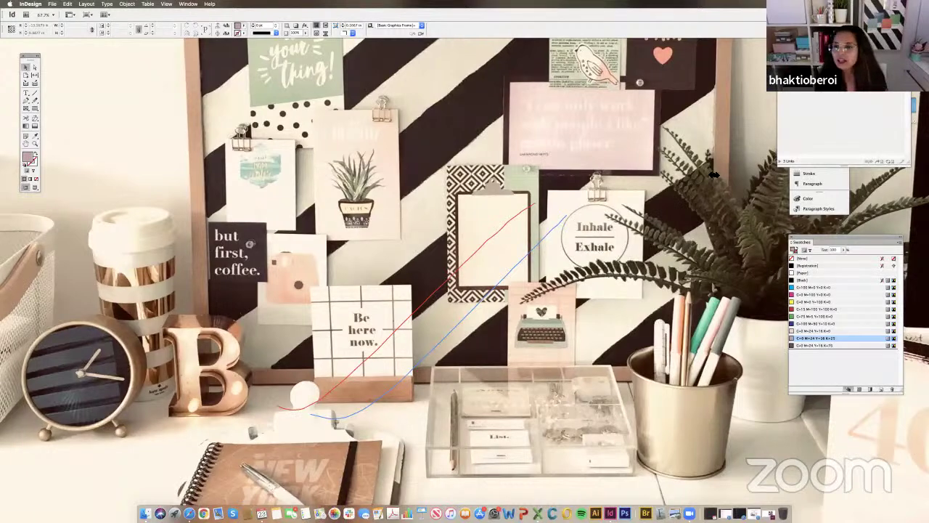
Rearrange the Links, Swatches and Stroke/Color panels, then close all of them.
{"action": "mouse_move", "coordinate": [901, 169]}
{"action": "left_mouse_down"}
{"action": "mouse_move", "coordinate": [838, 160]}
{"action": "mouse_move", "coordinate": [861, 121]}
{"action": "left_mouse_up"}
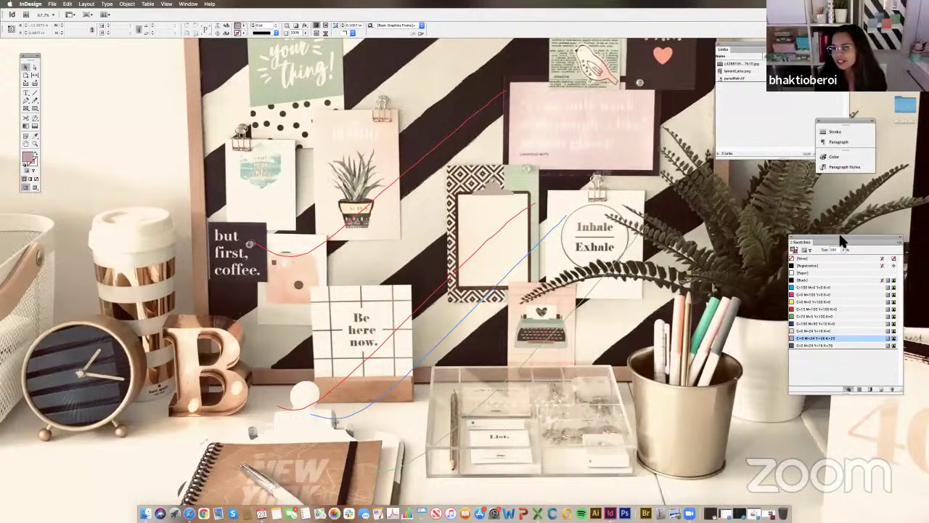
{"action": "left_click_drag", "start_coordinate": [842, 241], "coordinate": [824, 216]}
{"action": "left_click_drag", "start_coordinate": [841, 121], "coordinate": [797, 130]}
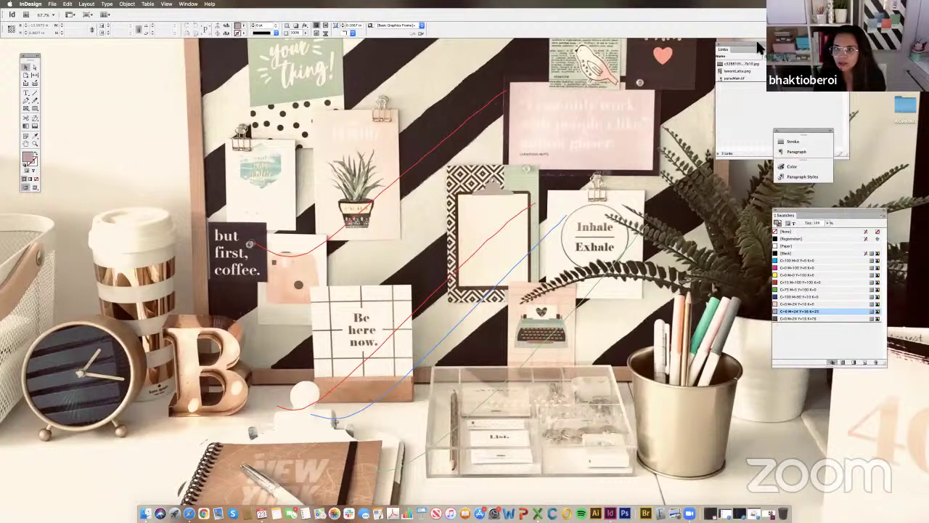
{"action": "left_click_drag", "start_coordinate": [758, 48], "coordinate": [793, 56]}
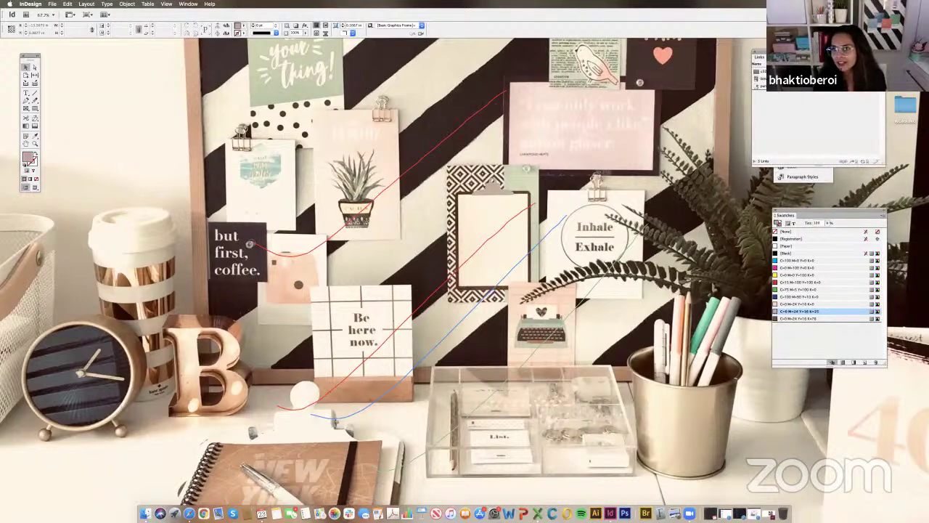
{"action": "key", "text": "super+shift+d"}
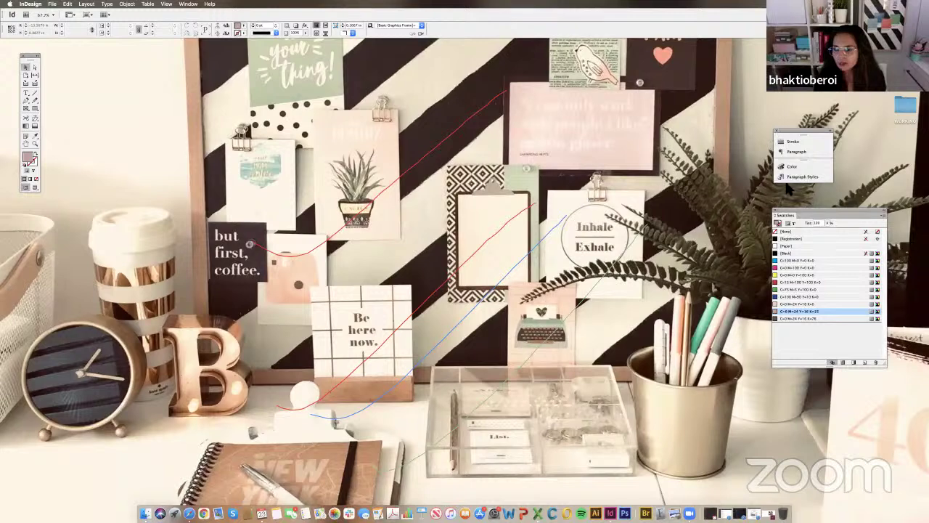
{"action": "left_click", "coordinate": [774, 212]}
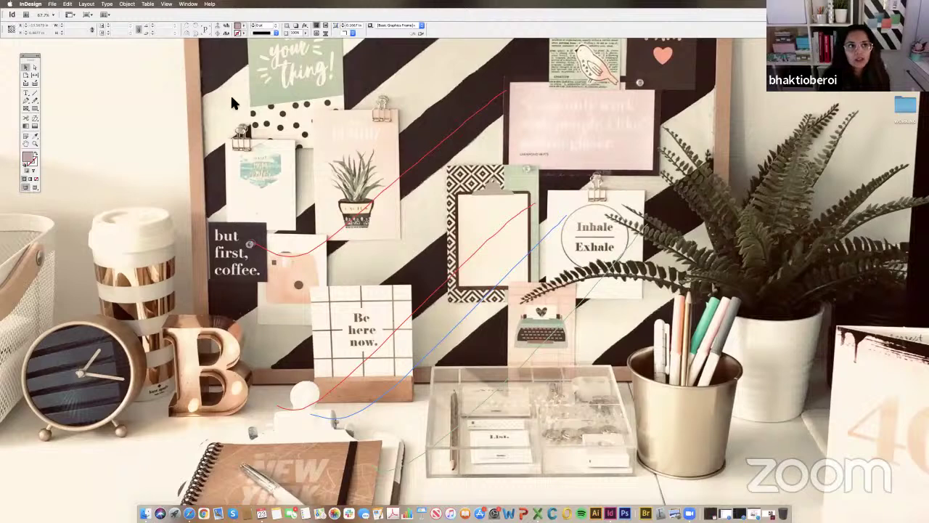
Open the General page of Preferences from the InDesign menu.
{"action": "left_click", "coordinate": [30, 5]}
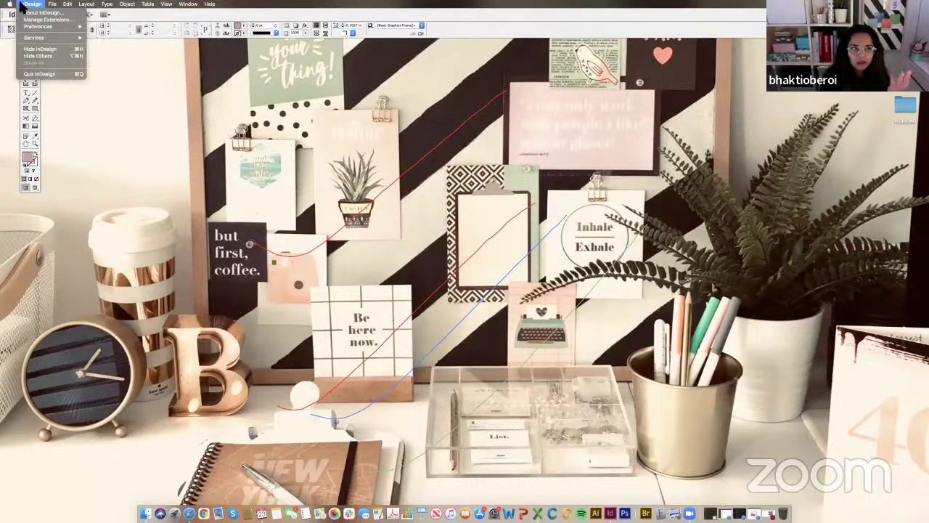
{"action": "left_click", "coordinate": [29, 5]}
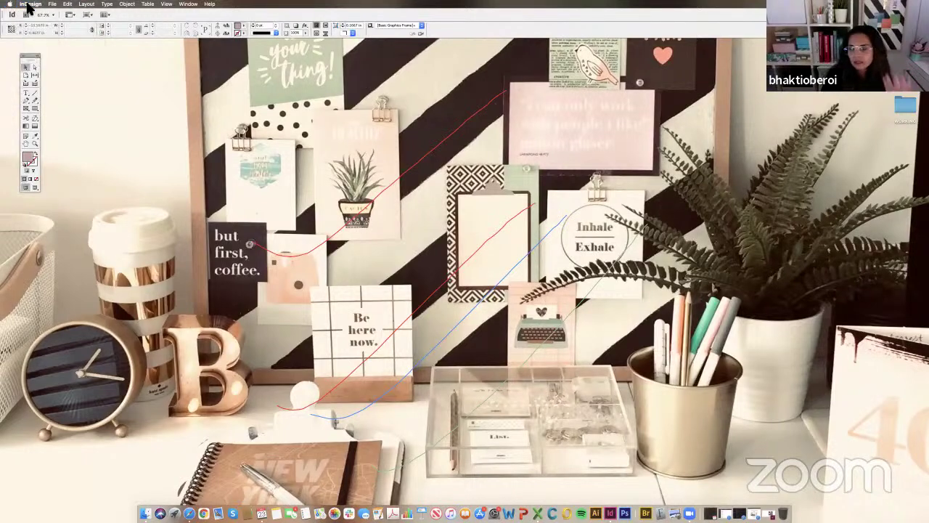
{"action": "left_click", "coordinate": [31, 5]}
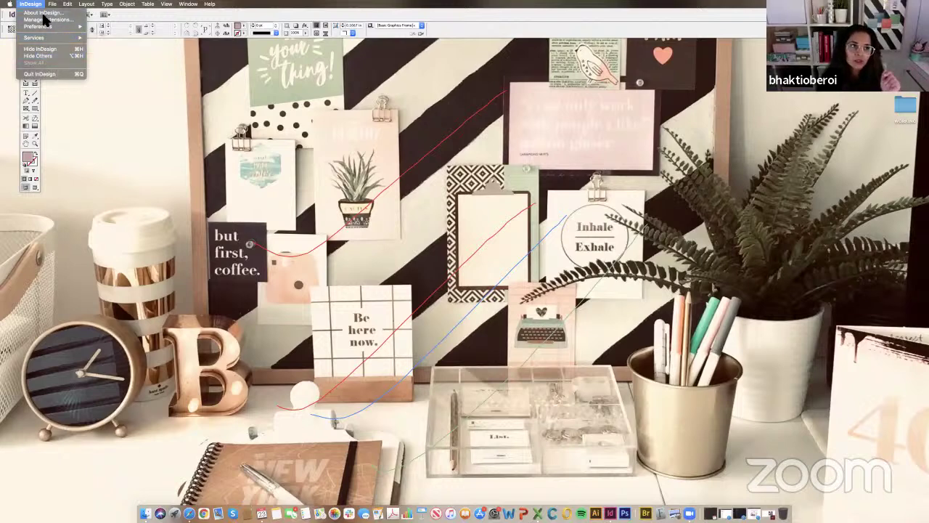
{"action": "mouse_move", "coordinate": [41, 27]}
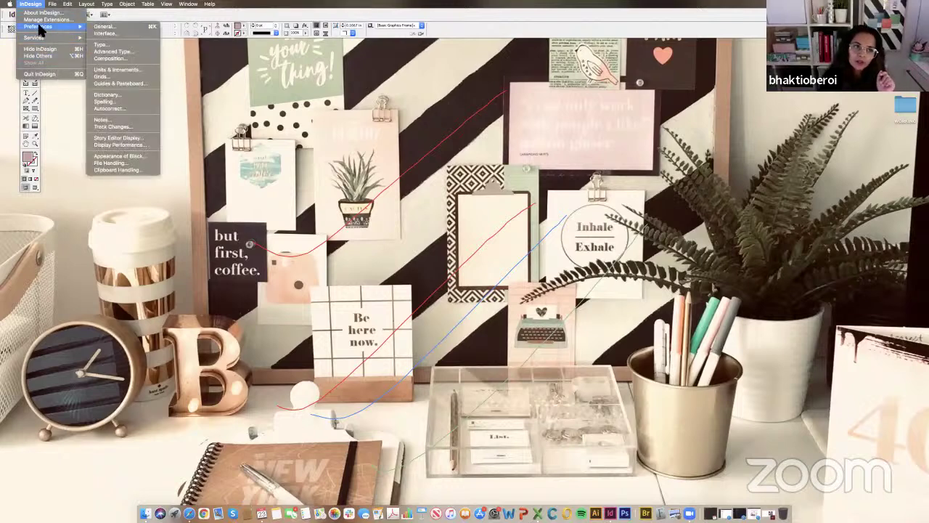
{"action": "left_click", "coordinate": [116, 27]}
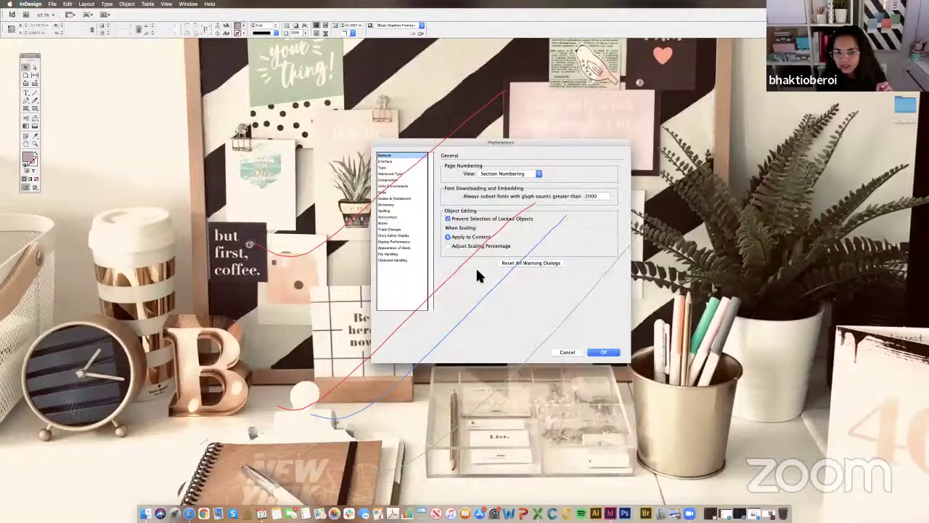
Keep Page Numbering View as Section Numbering, then move on to the Interface preferences.
{"action": "left_click_drag", "start_coordinate": [549, 146], "coordinate": [541, 164]}
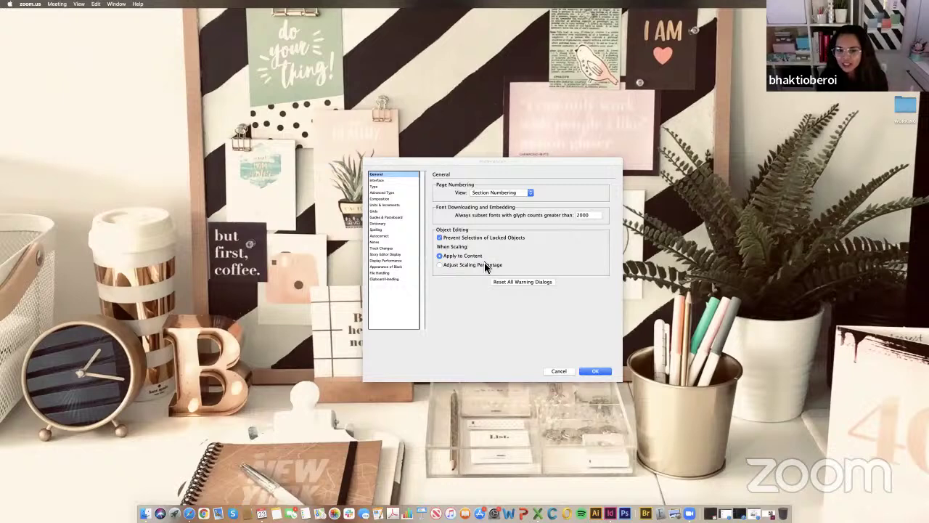
{"action": "left_click_drag", "start_coordinate": [436, 161], "coordinate": [411, 171]}
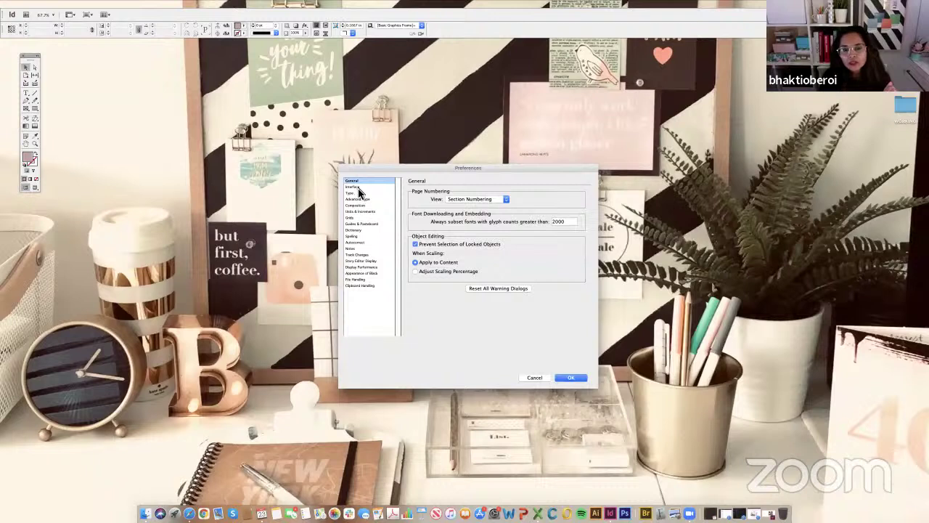
{"action": "left_click", "coordinate": [471, 198]}
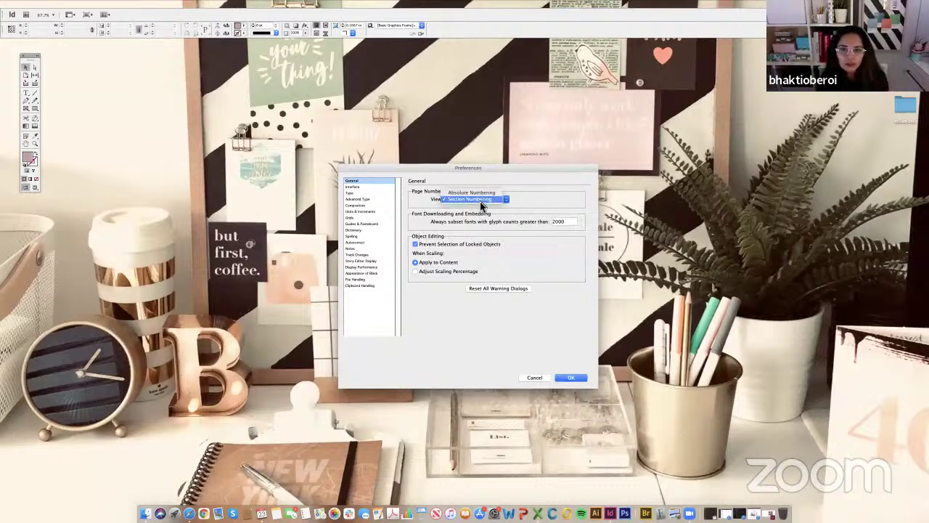
{"action": "left_click", "coordinate": [543, 196]}
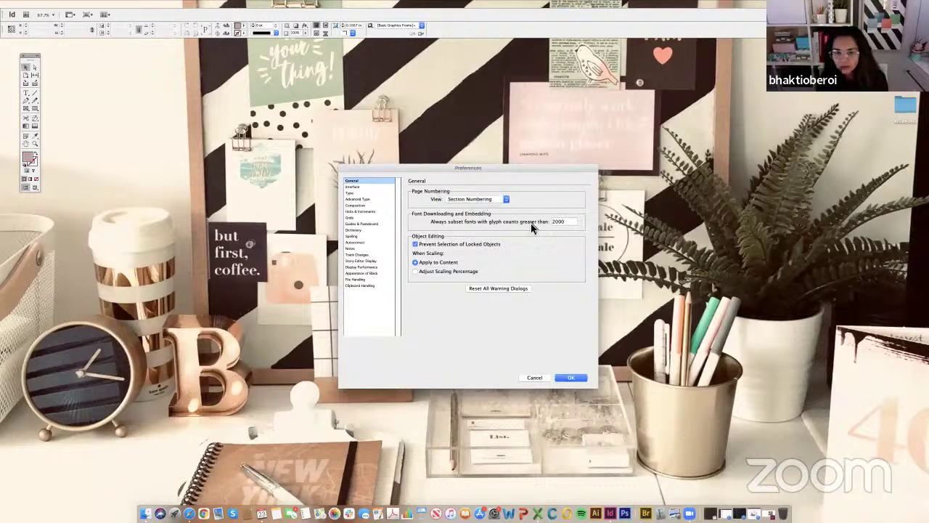
{"action": "left_click", "coordinate": [354, 193]}
{"action": "left_click", "coordinate": [358, 186]}
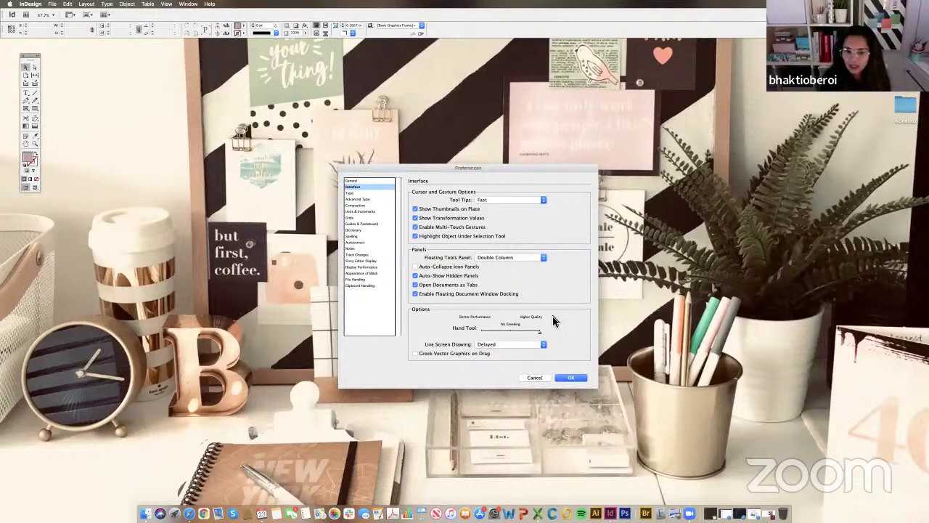
Leave Live Screen Drawing at Delayed, then move on to the Advanced Type preferences.
{"action": "left_click", "coordinate": [513, 346]}
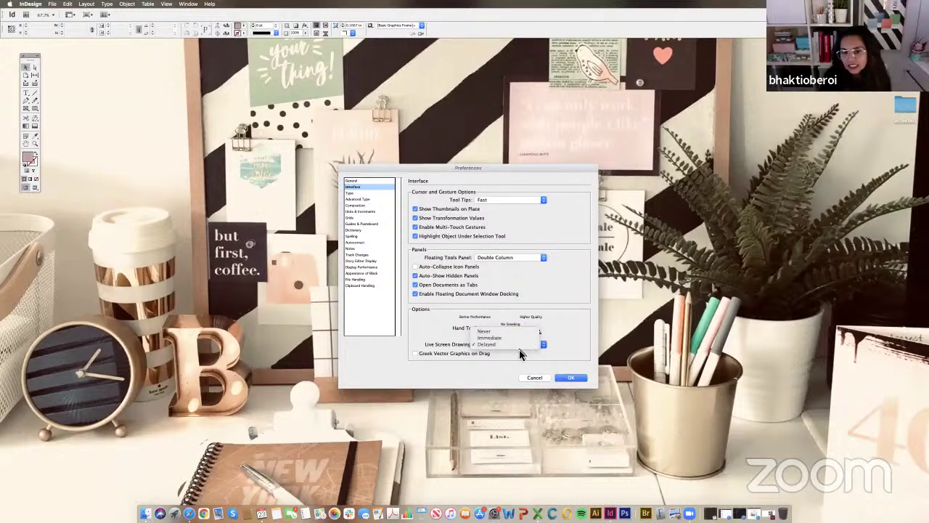
{"action": "left_click", "coordinate": [519, 345]}
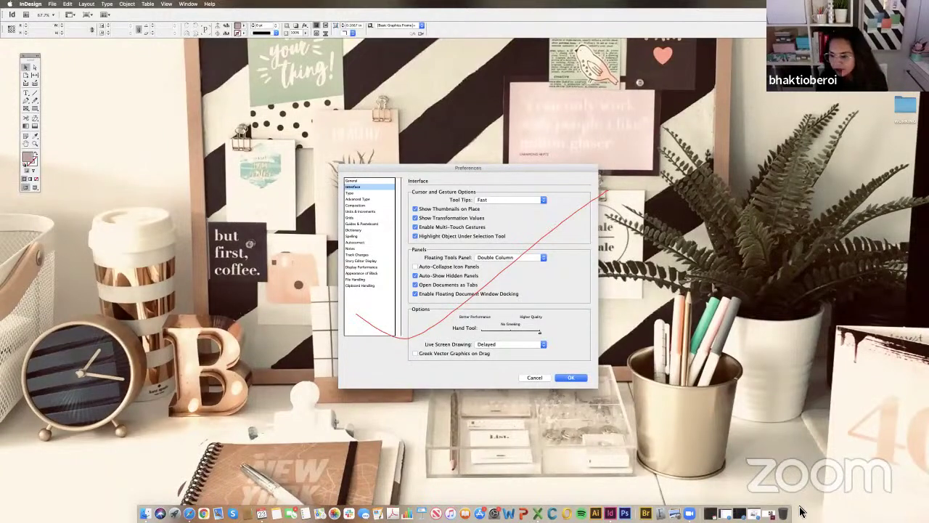
{"action": "left_click", "coordinate": [354, 195]}
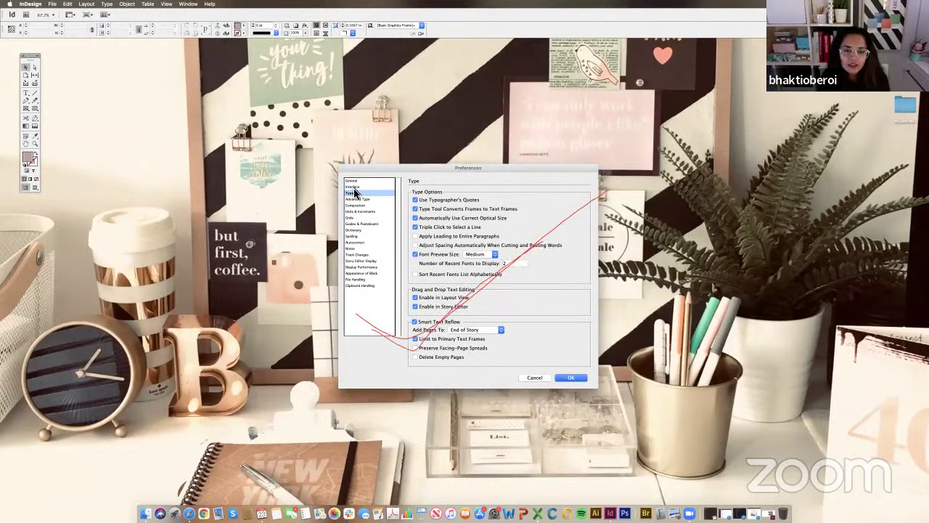
{"action": "left_click", "coordinate": [352, 187]}
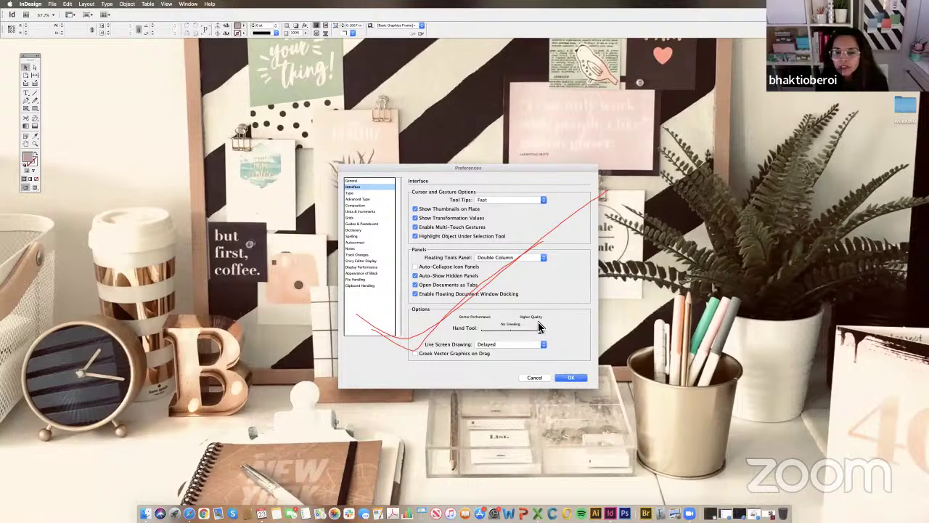
{"action": "left_click", "coordinate": [498, 349]}
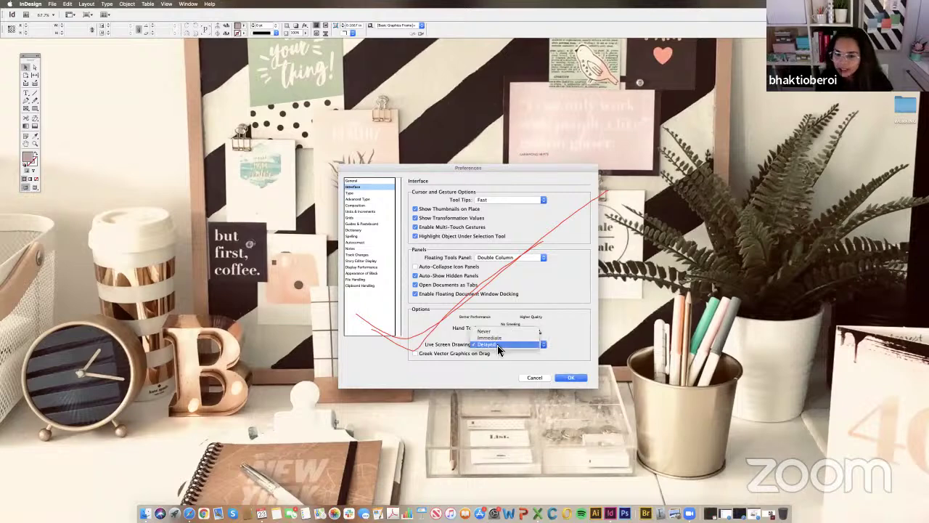
{"action": "left_click", "coordinate": [568, 330]}
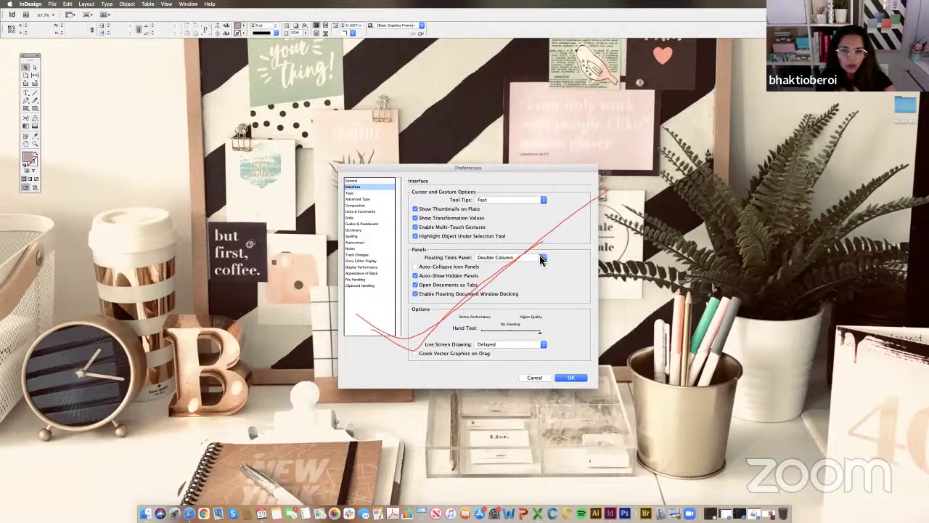
{"action": "left_click", "coordinate": [355, 194]}
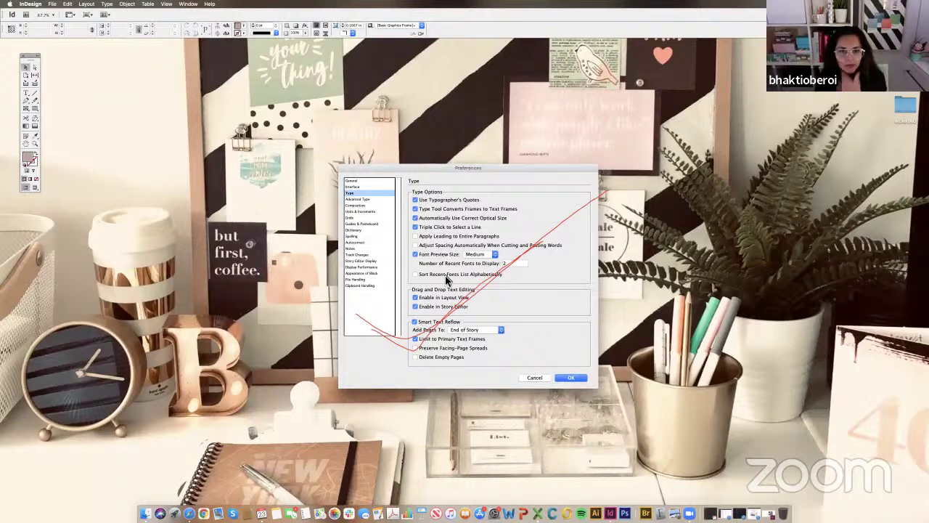
{"action": "left_click", "coordinate": [370, 200]}
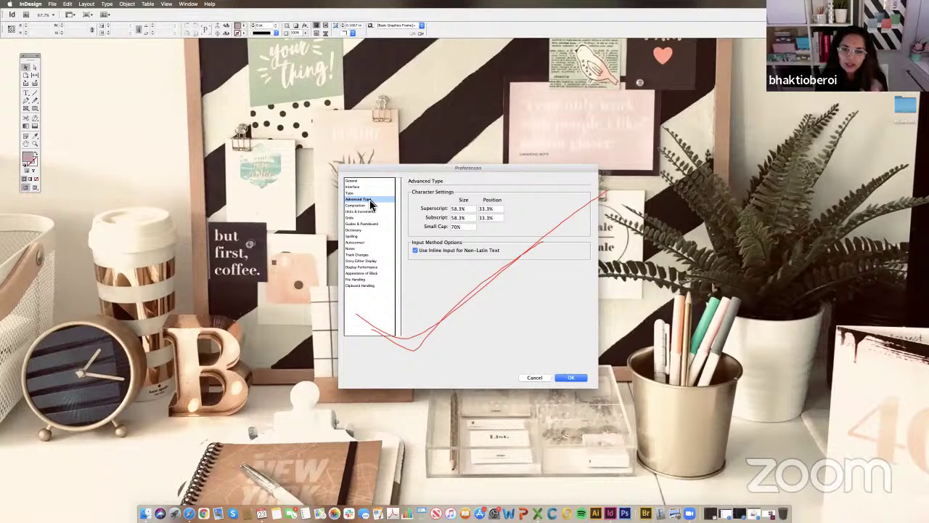
Go past Composition to Units & Increments and confirm Inches for both rulers.
{"action": "left_click", "coordinate": [368, 206]}
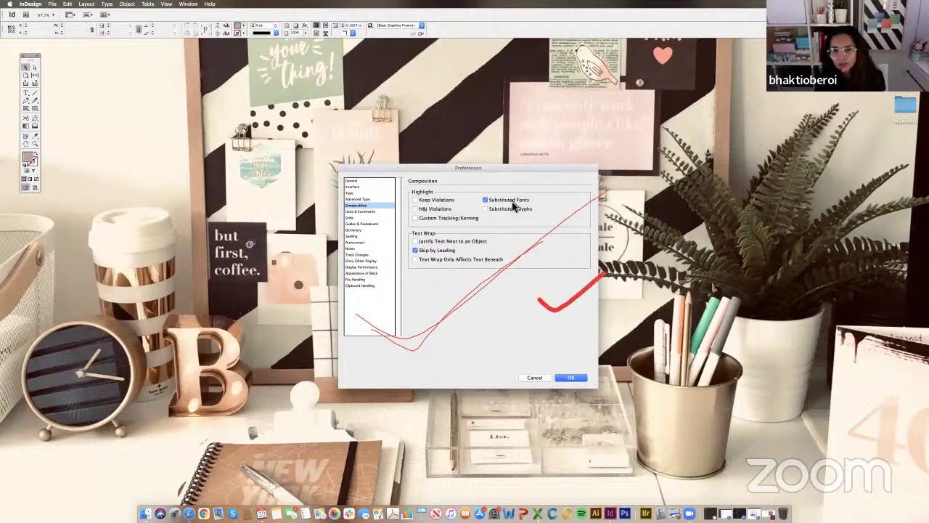
{"action": "left_click", "coordinate": [370, 212]}
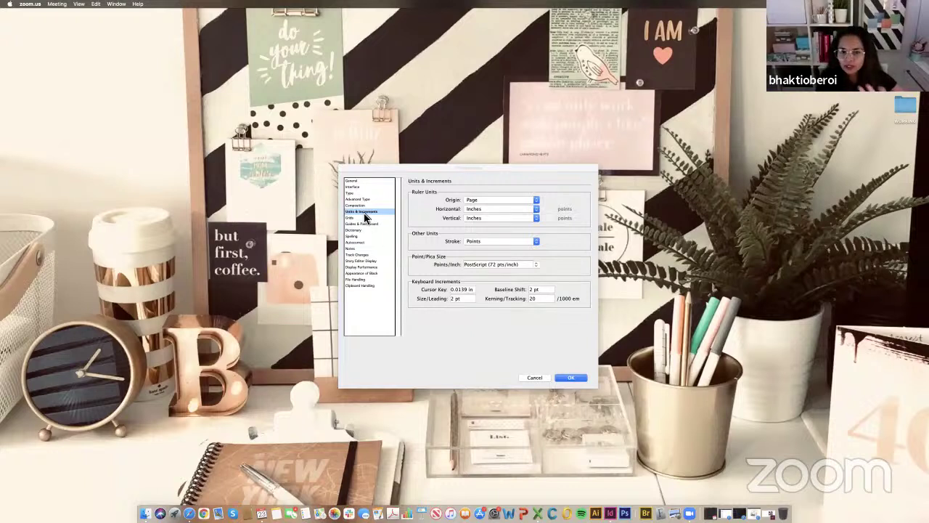
{"action": "left_click", "coordinate": [496, 208]}
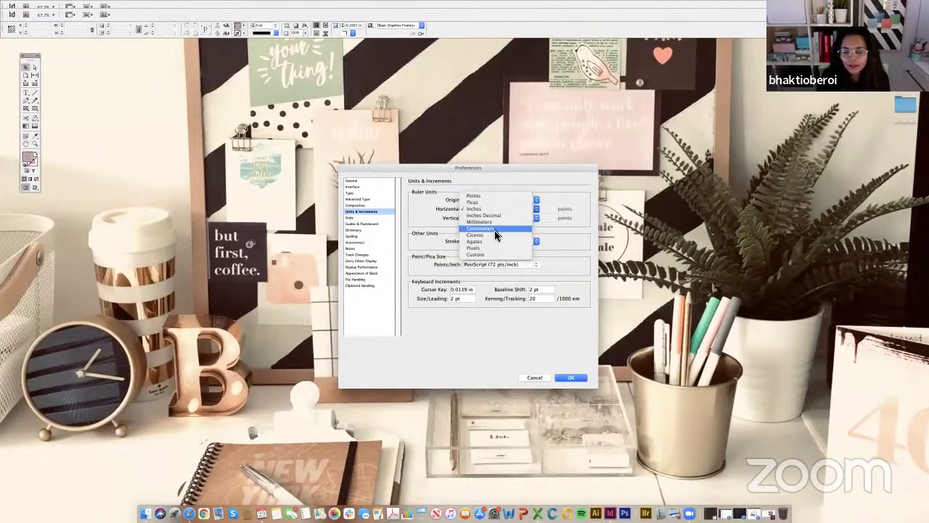
{"action": "left_click", "coordinate": [494, 231]}
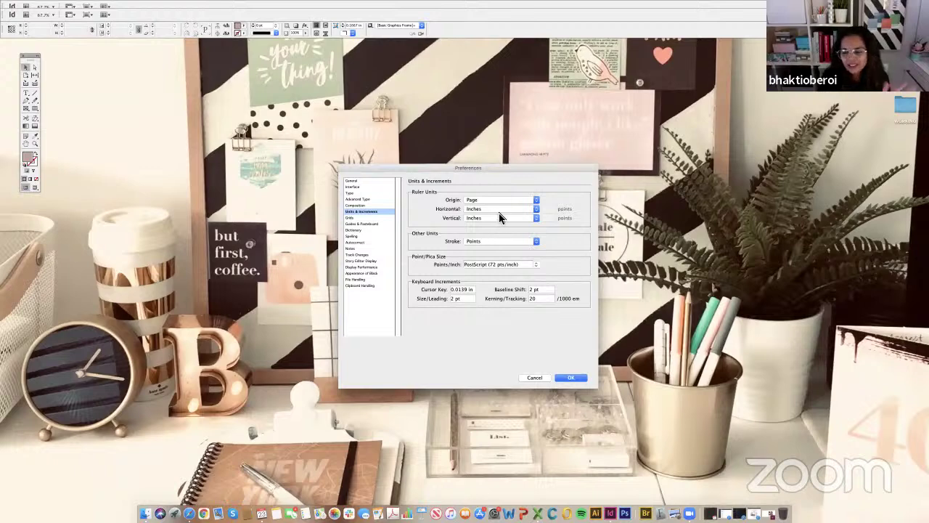
{"action": "left_click", "coordinate": [497, 208]}
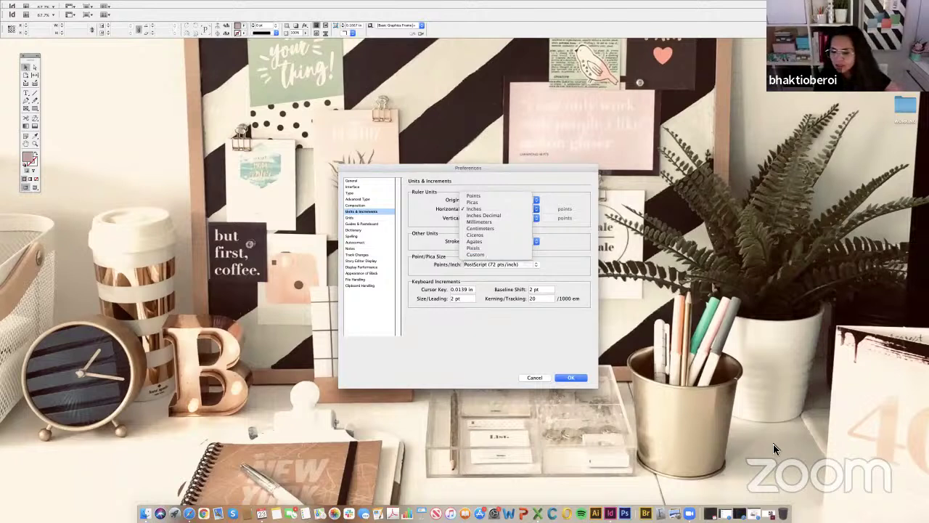
{"action": "left_click", "coordinate": [457, 338]}
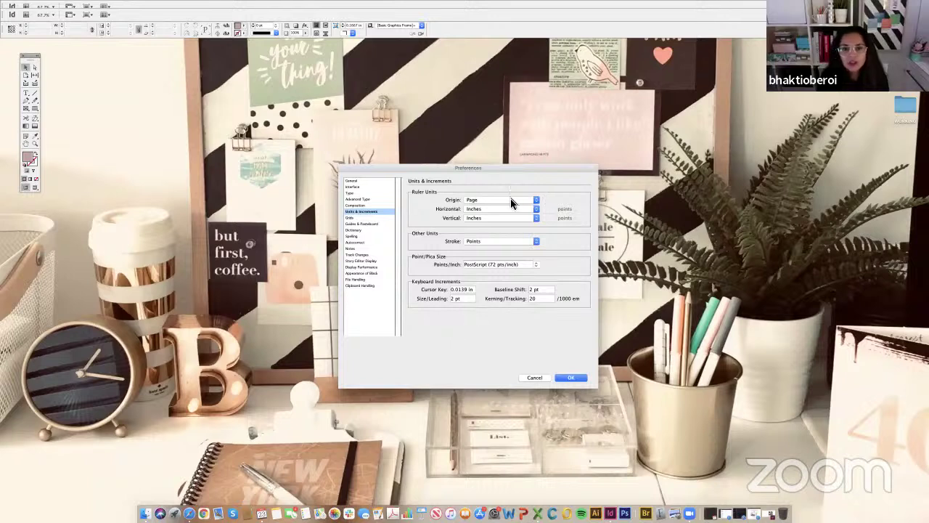
{"action": "left_click", "coordinate": [491, 247]}
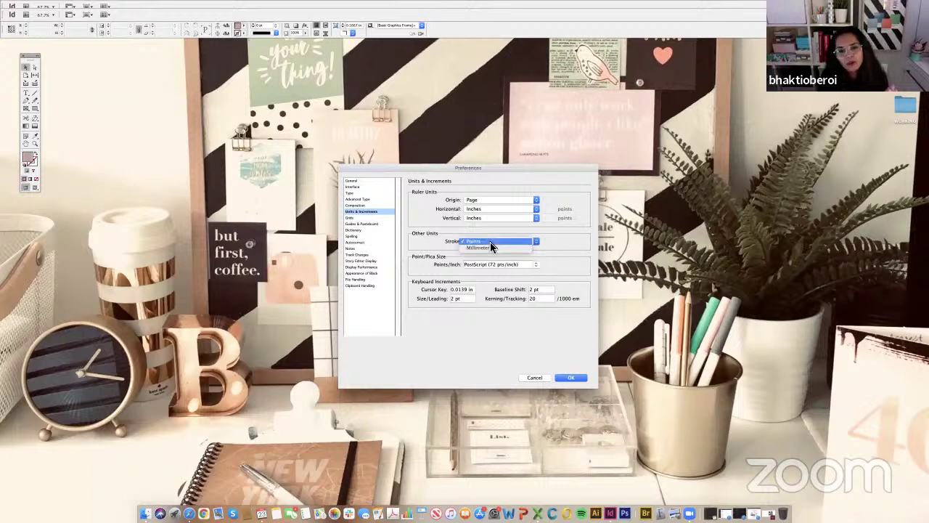
{"action": "left_click", "coordinate": [562, 247]}
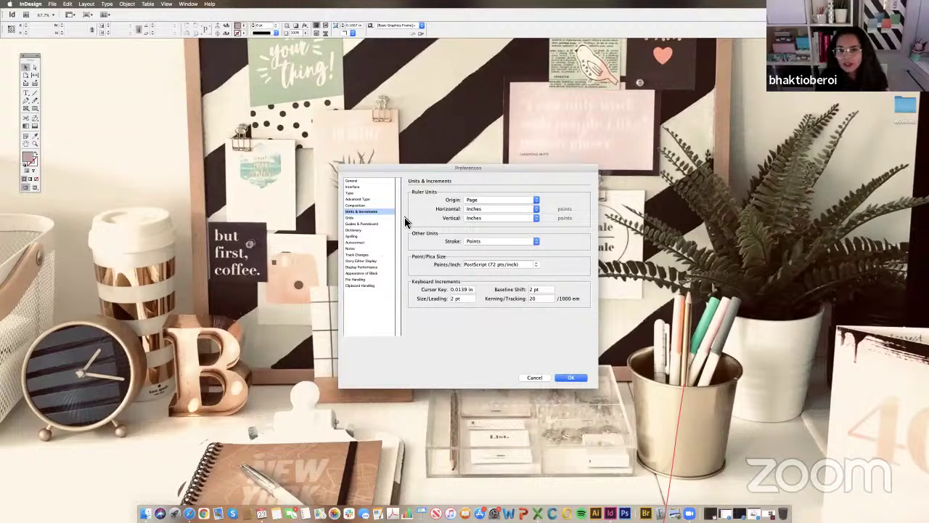
Leave the Grids baseline colour at Light Blue, then view the Guides & Pasteboard settings.
{"action": "left_click", "coordinate": [361, 219]}
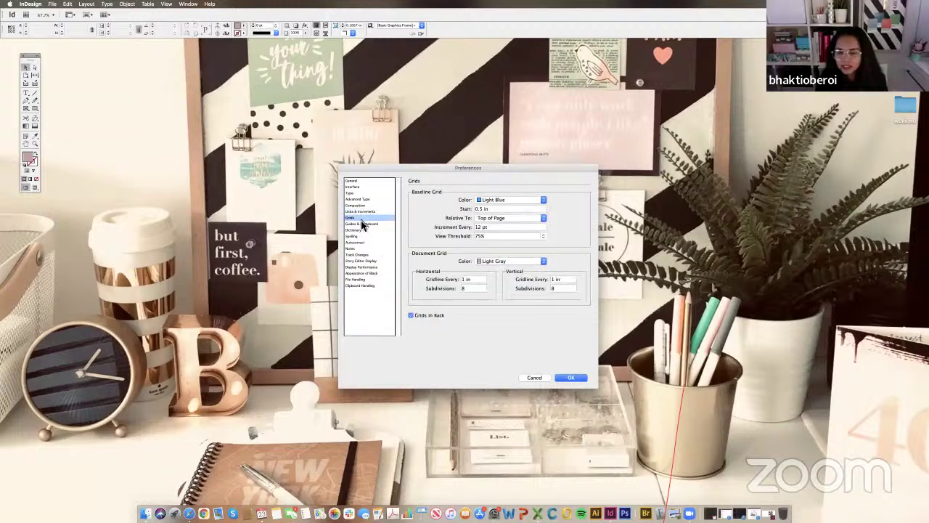
{"action": "left_click", "coordinate": [520, 199]}
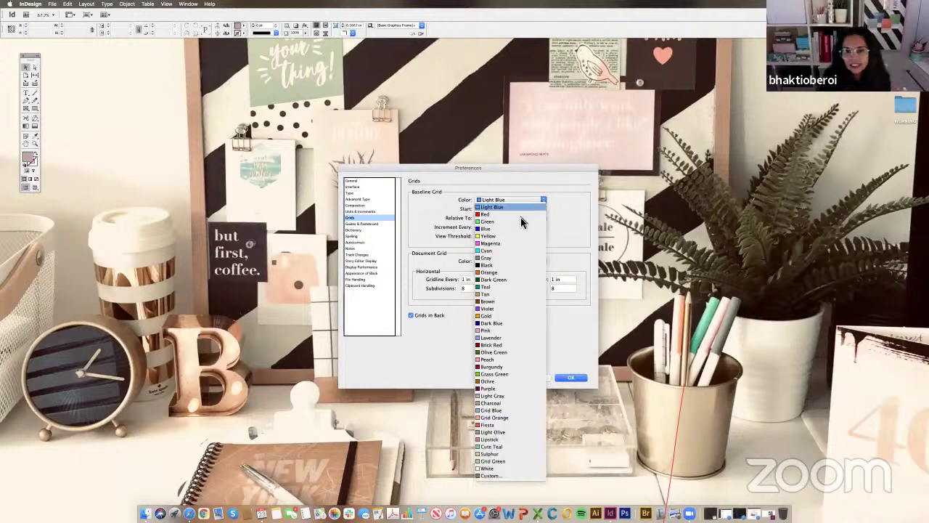
{"action": "left_click", "coordinate": [569, 225]}
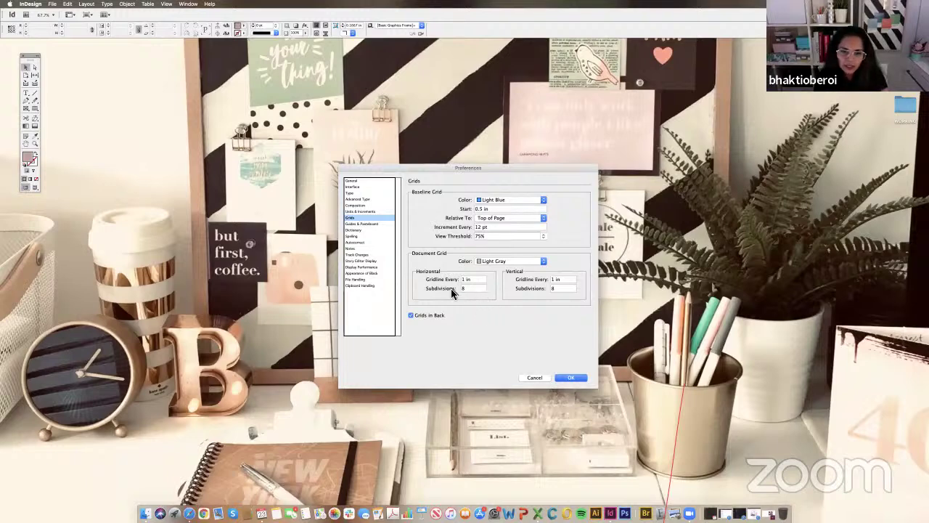
{"action": "left_click", "coordinate": [370, 225]}
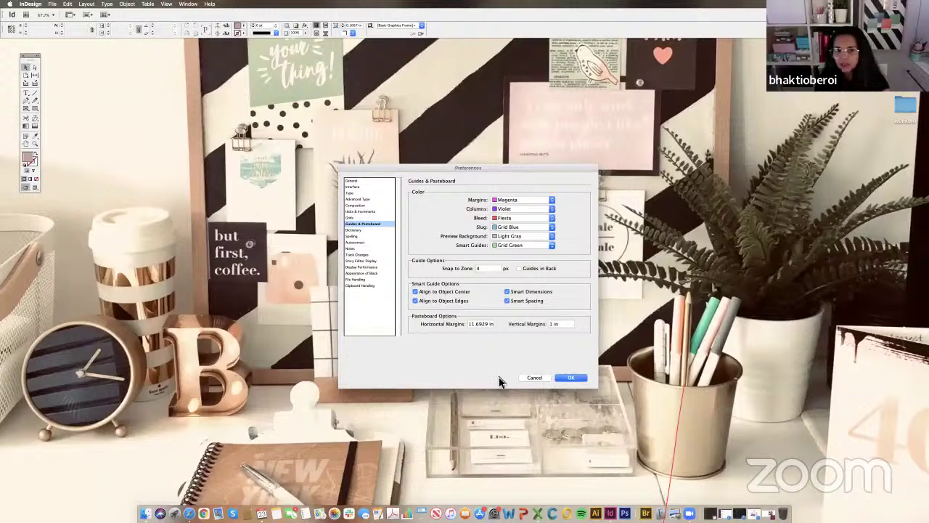
Review Dictionary, Spelling, Autocorrect, Notes, Track Changes and Story Editor Display, ending on Display Performance.
{"action": "left_click", "coordinate": [356, 231]}
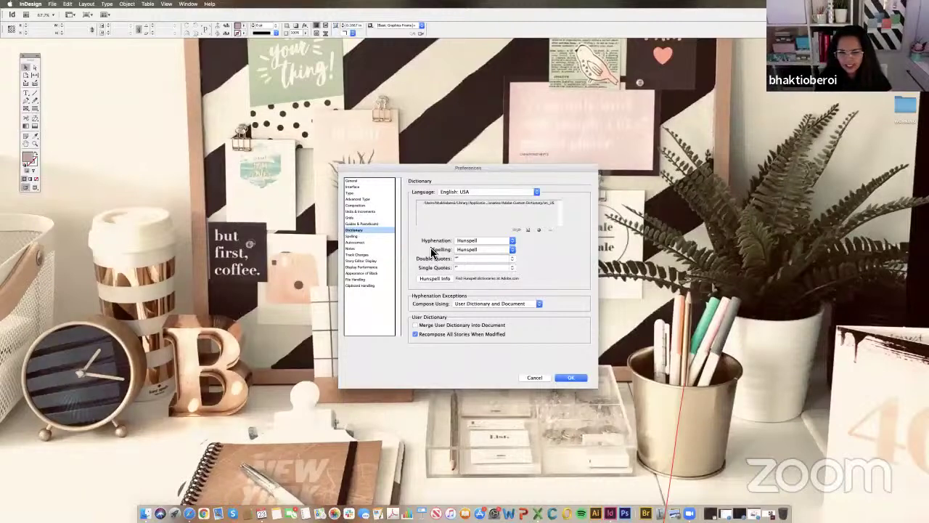
{"action": "left_click", "coordinate": [352, 236]}
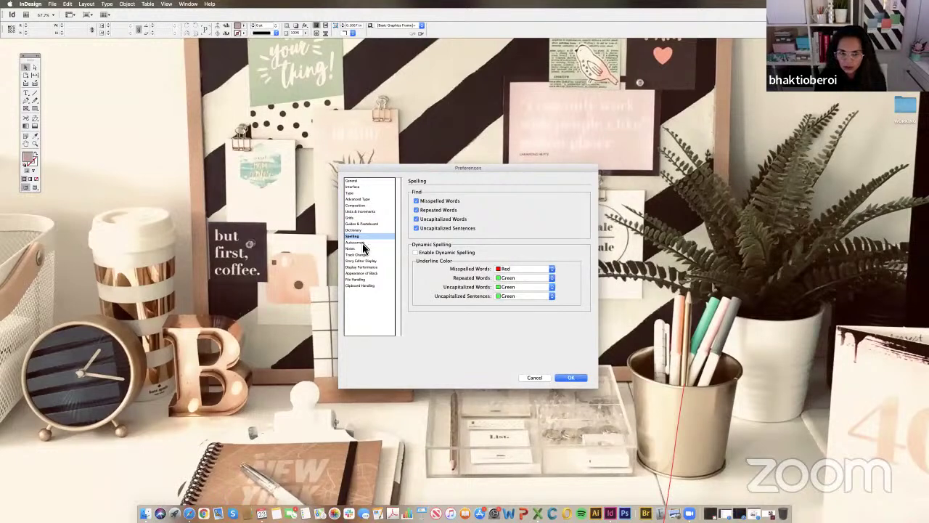
{"action": "left_click", "coordinate": [362, 243]}
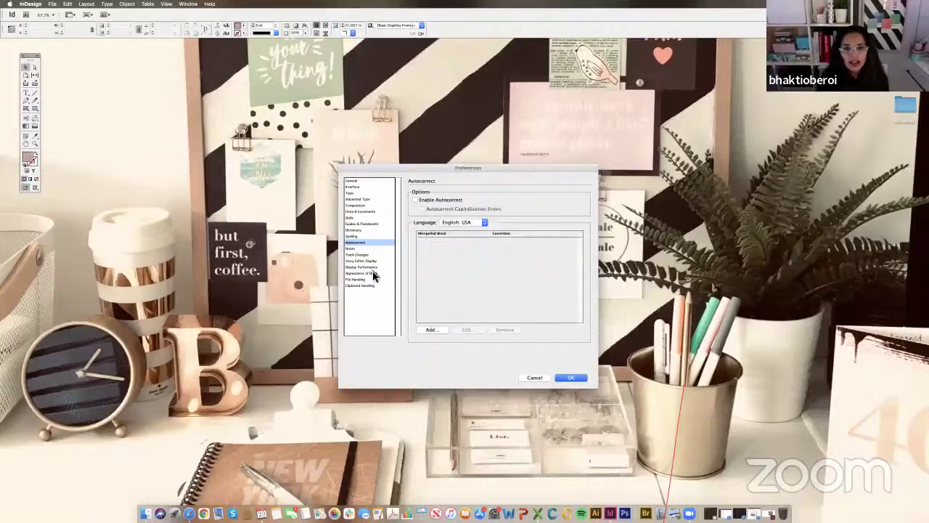
{"action": "left_click", "coordinate": [354, 248]}
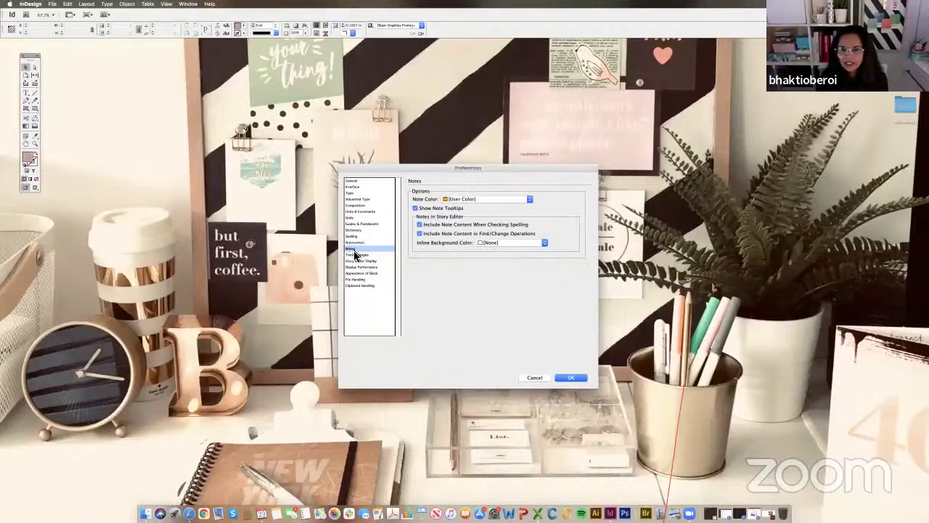
{"action": "left_click", "coordinate": [356, 254]}
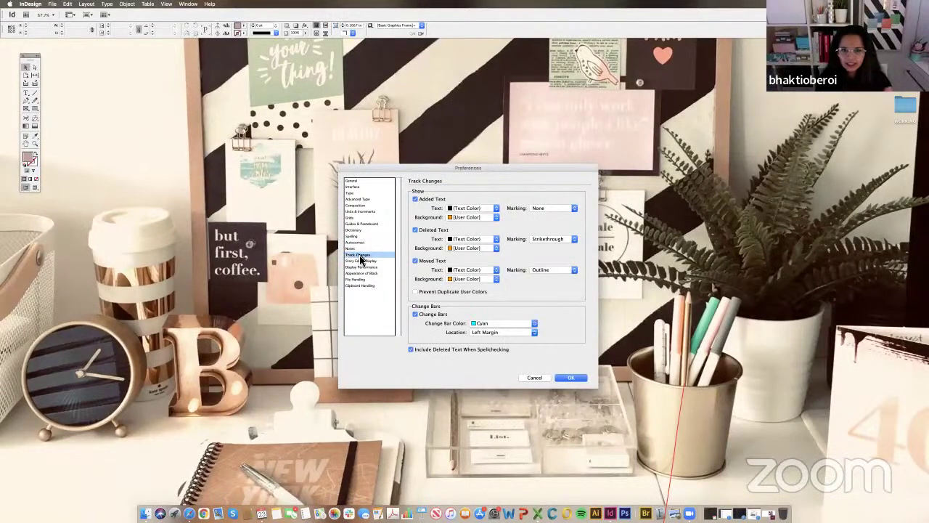
{"action": "left_click", "coordinate": [364, 262]}
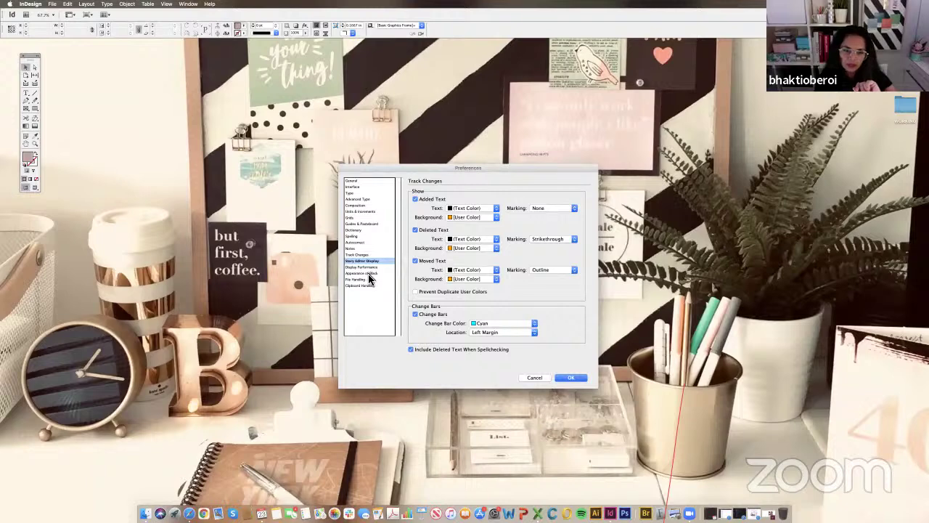
{"action": "left_click", "coordinate": [369, 267]}
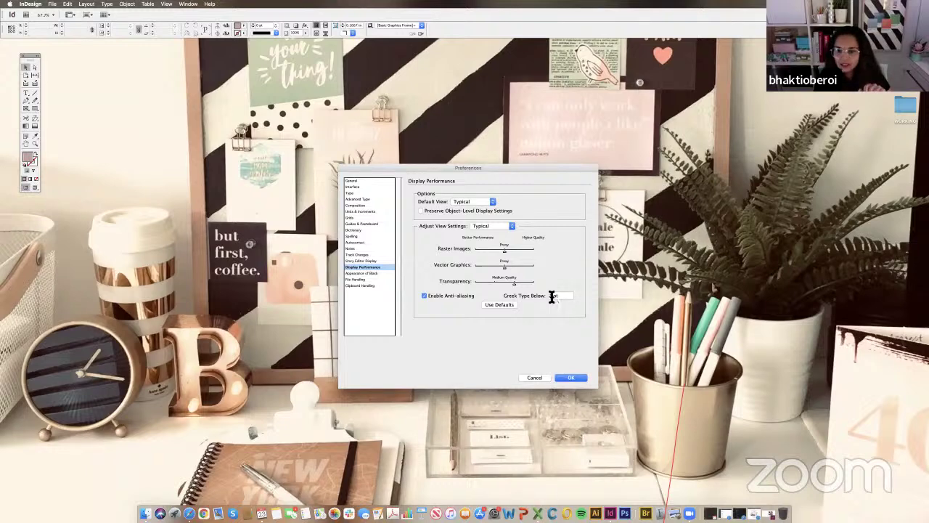
Leave Greek Type Below at 2 pt, then review Appearance of Black and File Handling.
{"action": "left_click", "coordinate": [546, 296]}
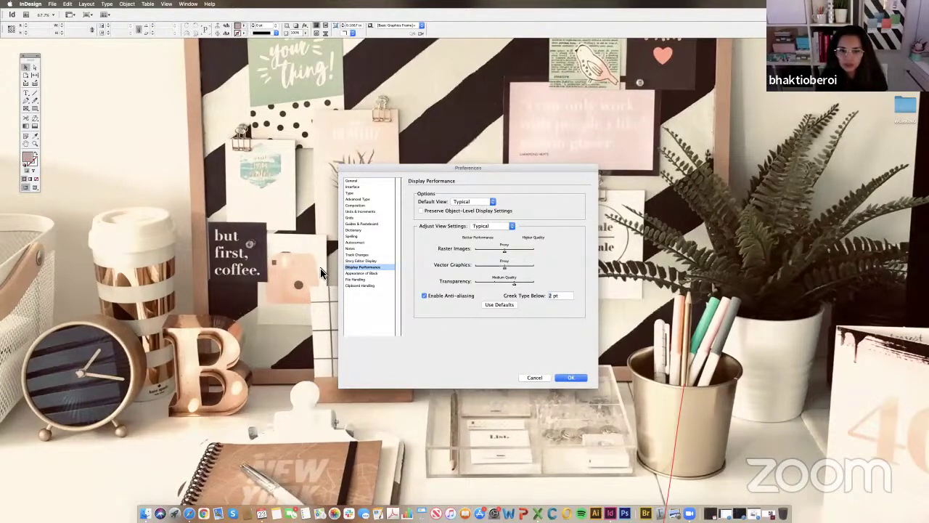
{"action": "left_click", "coordinate": [363, 273]}
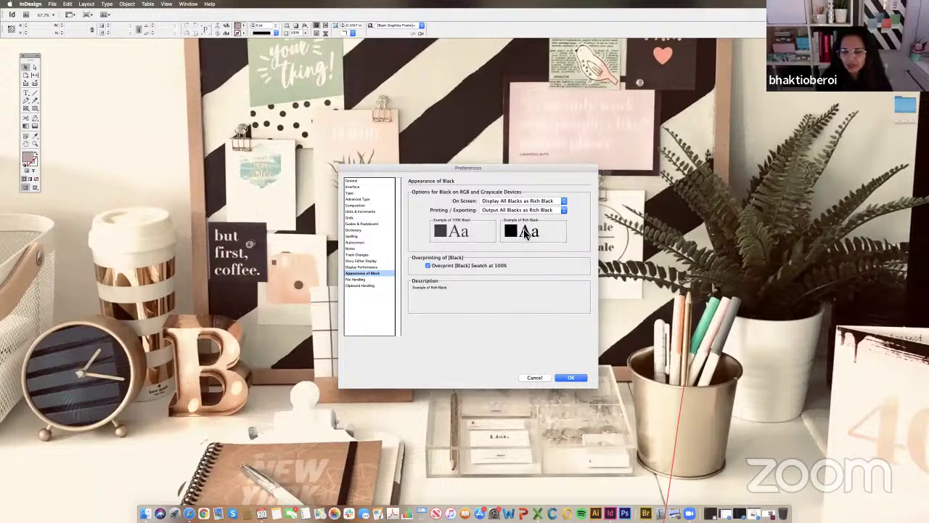
{"action": "left_click", "coordinate": [359, 280]}
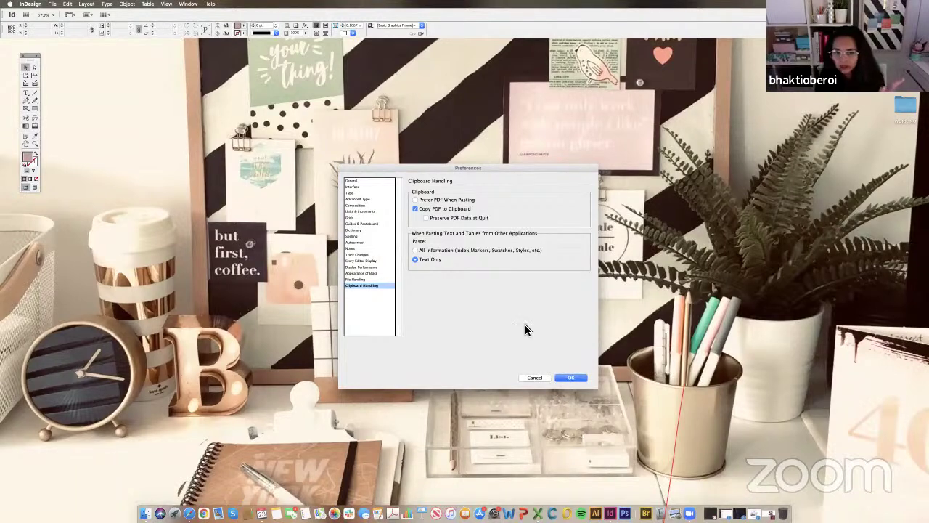
Revisit the Type, Units & Increments and Grids pages, returning to Display Performance.
{"action": "left_click", "coordinate": [352, 193]}
{"action": "left_click", "coordinate": [361, 211]}
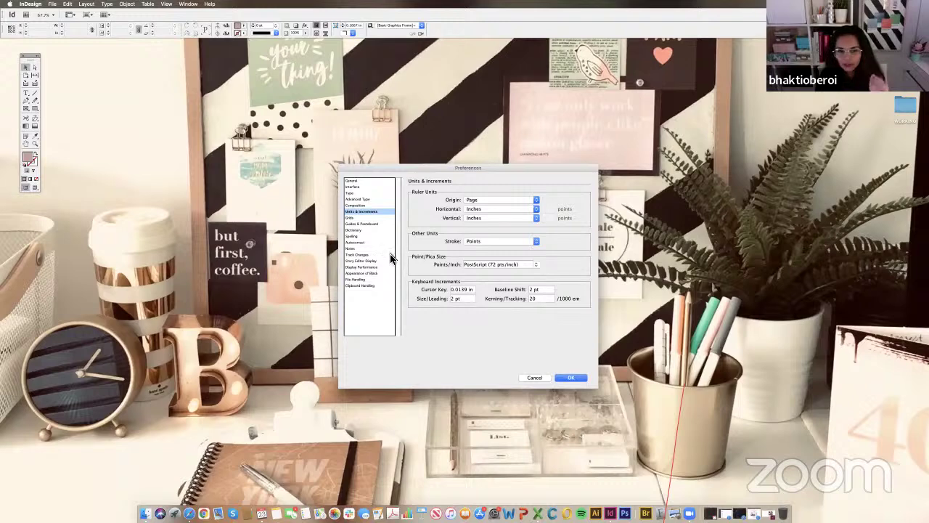
{"action": "left_click", "coordinate": [364, 267]}
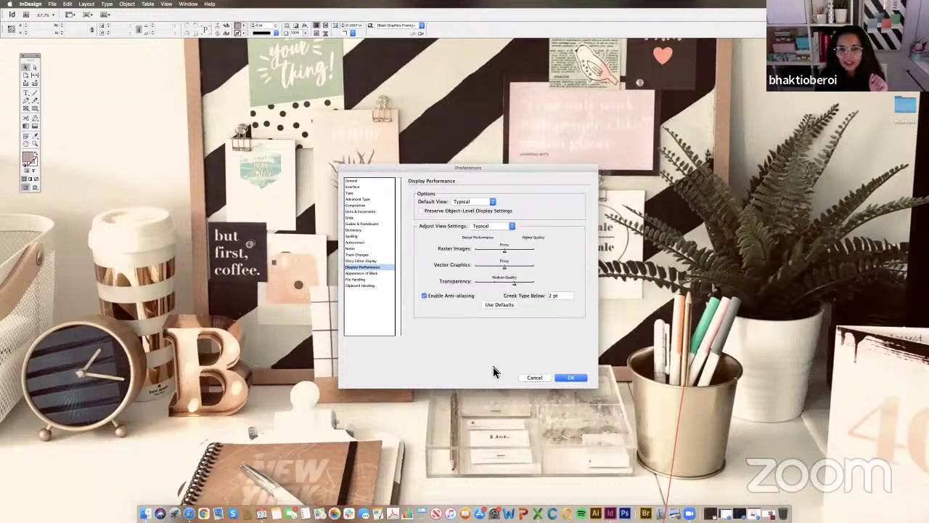
{"action": "left_click", "coordinate": [352, 217]}
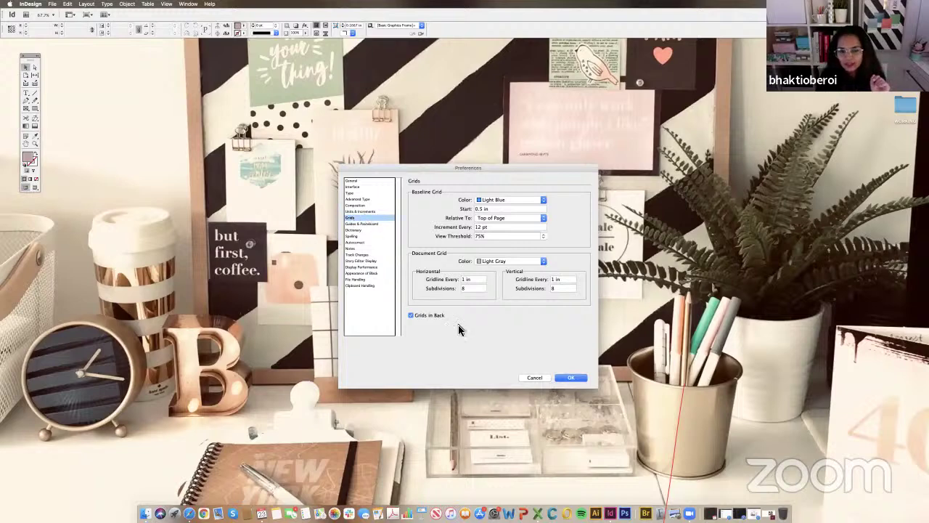
{"action": "left_click", "coordinate": [367, 212]}
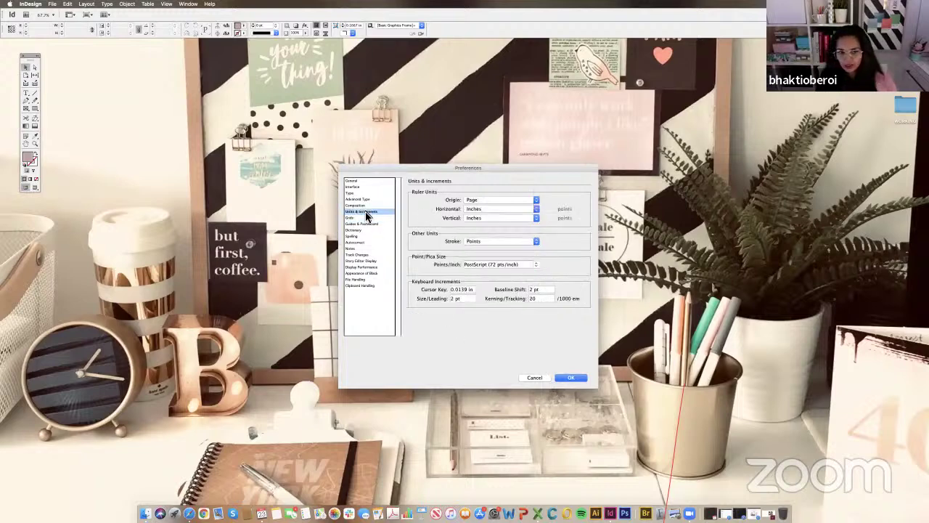
{"action": "left_click", "coordinate": [357, 268]}
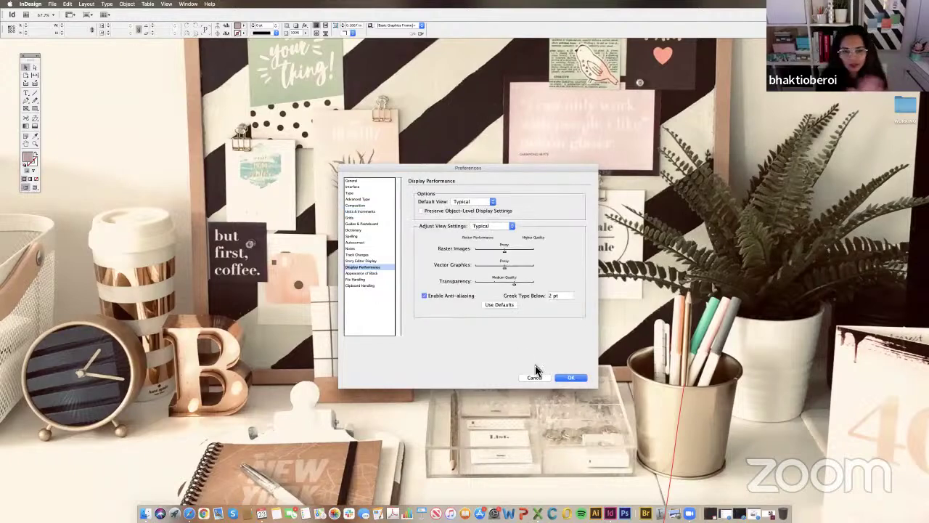
Apply the preferences and close the Preferences dialog.
{"action": "left_click", "coordinate": [573, 380]}
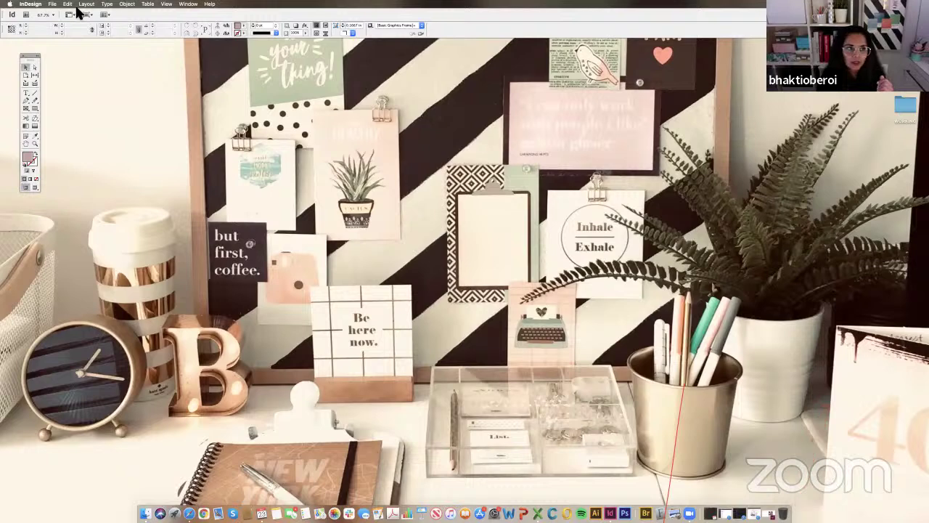
Start a new document with File > New > Document.
{"action": "left_click", "coordinate": [54, 5]}
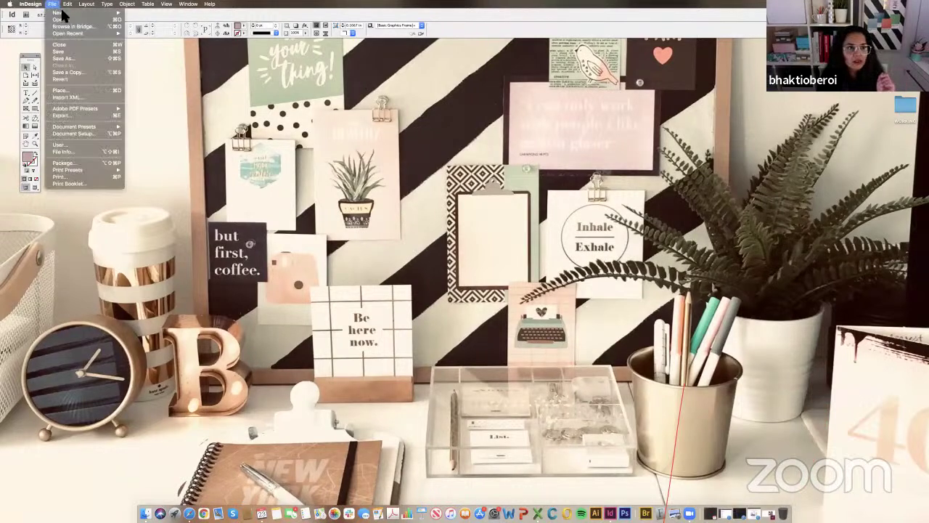
{"action": "mouse_move", "coordinate": [116, 12]}
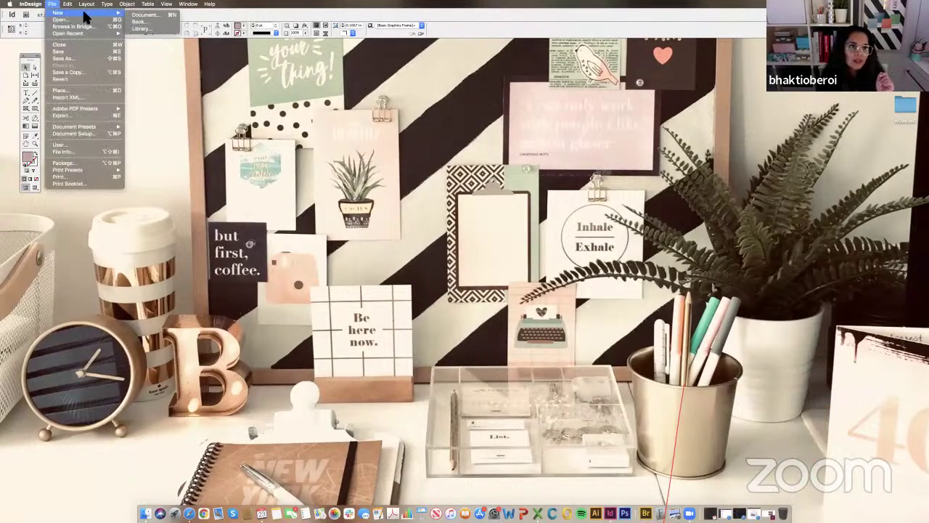
{"action": "left_click", "coordinate": [145, 16]}
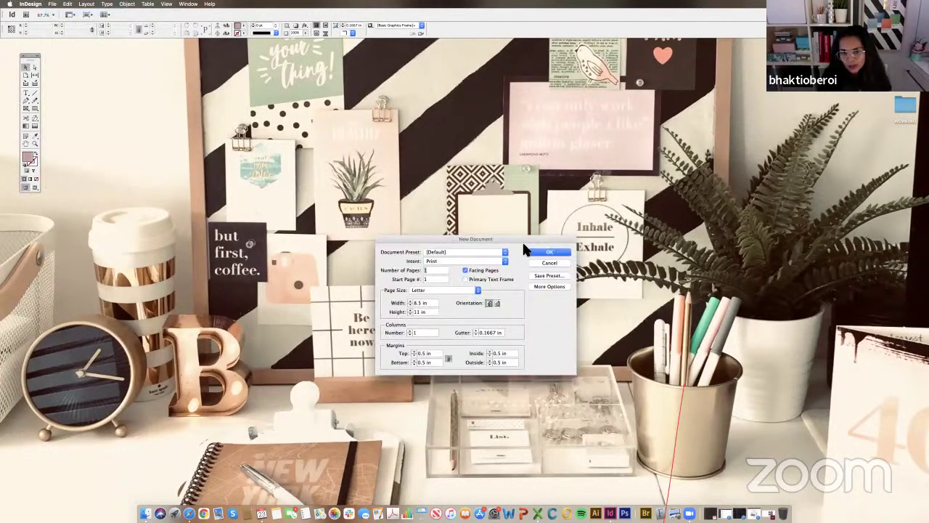
Keep the Default document preset and set the number of pages to 4.
{"action": "left_click_drag", "start_coordinate": [523, 244], "coordinate": [530, 216]}
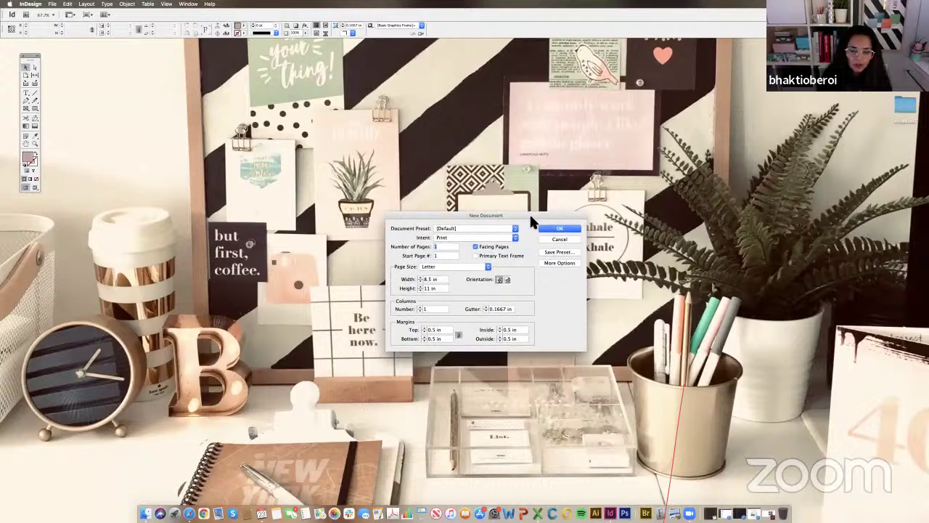
{"action": "left_click", "coordinate": [470, 233]}
{"action": "left_click", "coordinate": [486, 258]}
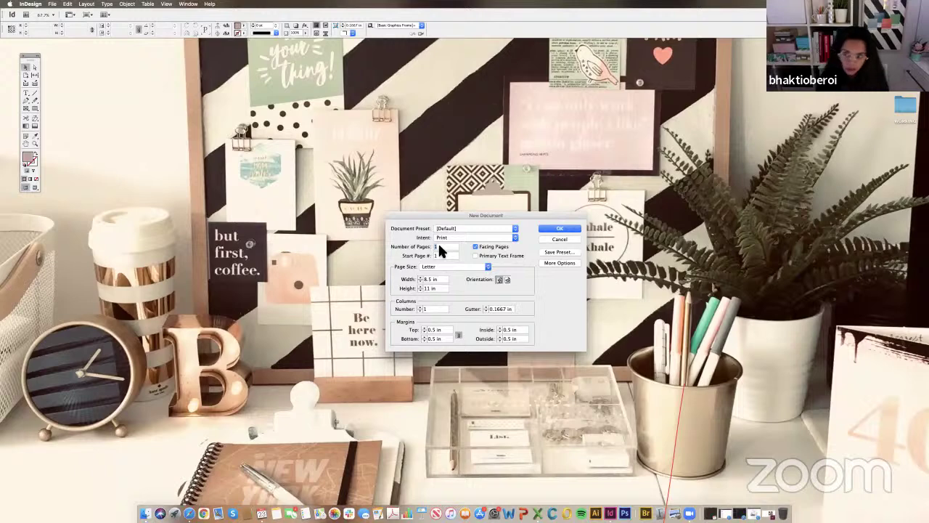
{"action": "type", "text": "4"}
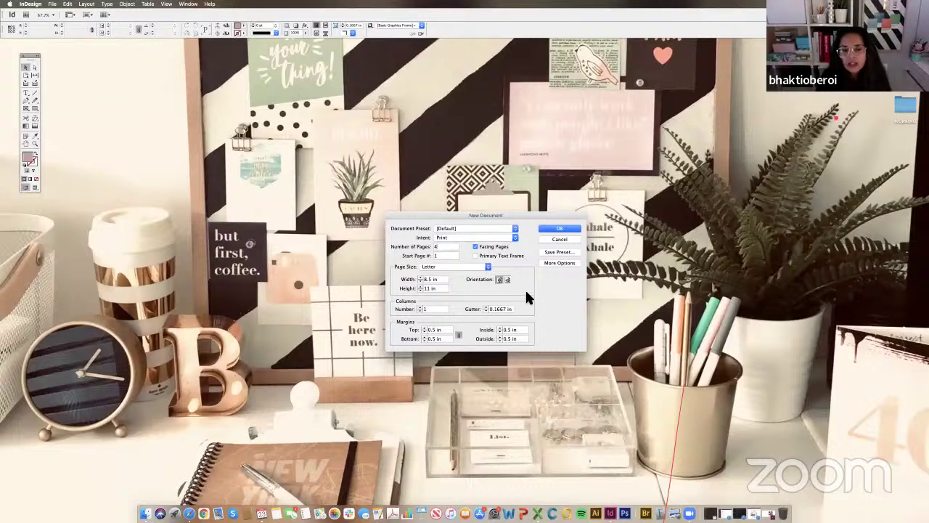
{"action": "left_click", "coordinate": [459, 267]}
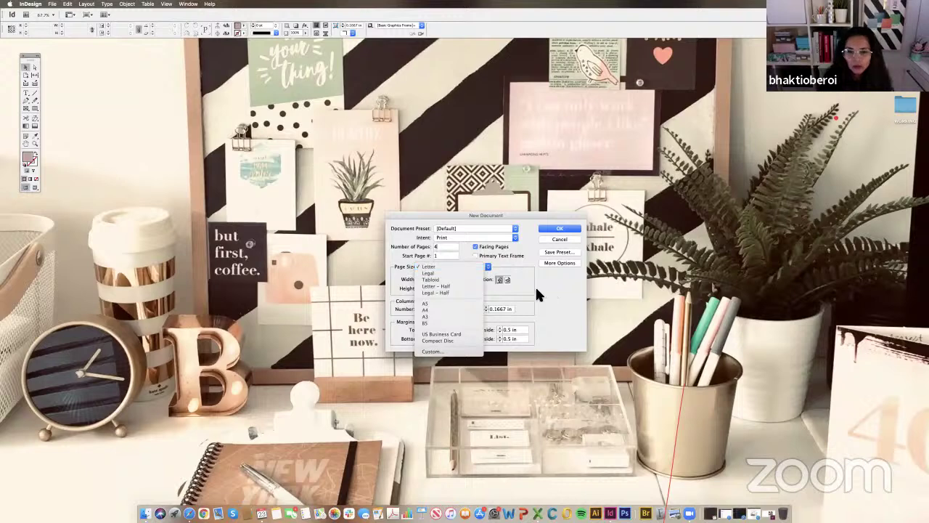
Define and save a custom page size named 'Self Portrait'.
{"action": "left_click", "coordinate": [434, 352]}
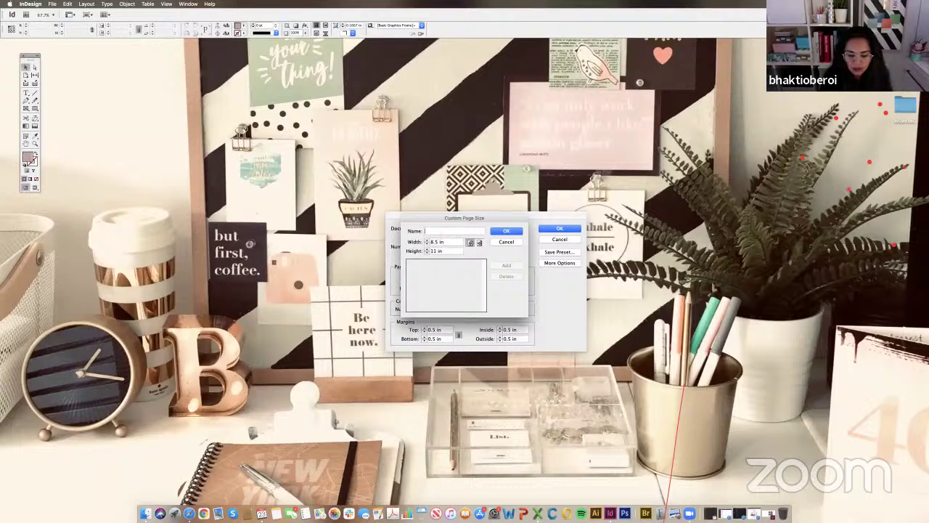
{"action": "type", "text": "Po"}
{"action": "key", "text": "BackSpace"}
{"action": "key", "text": "BackSpace"}
{"action": "type", "text": "Self pOf"}
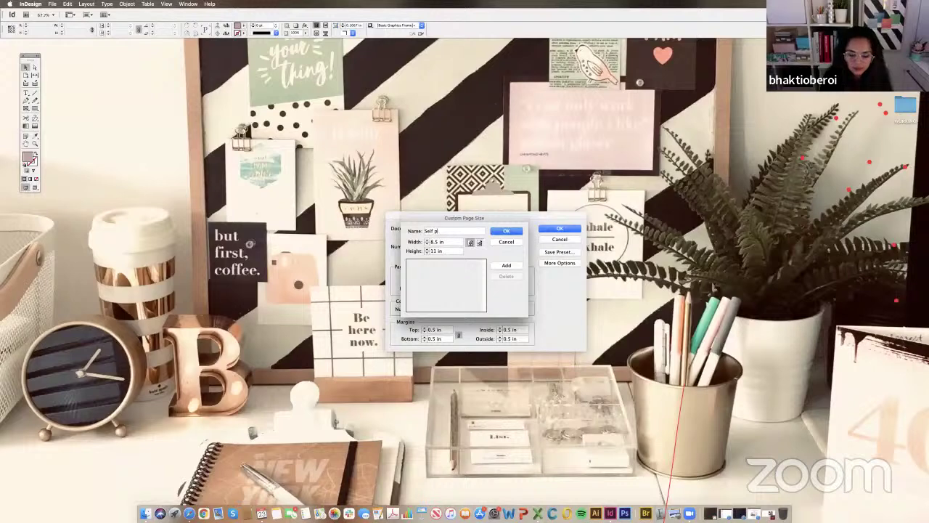
{"action": "type", "text": "ortrait"}
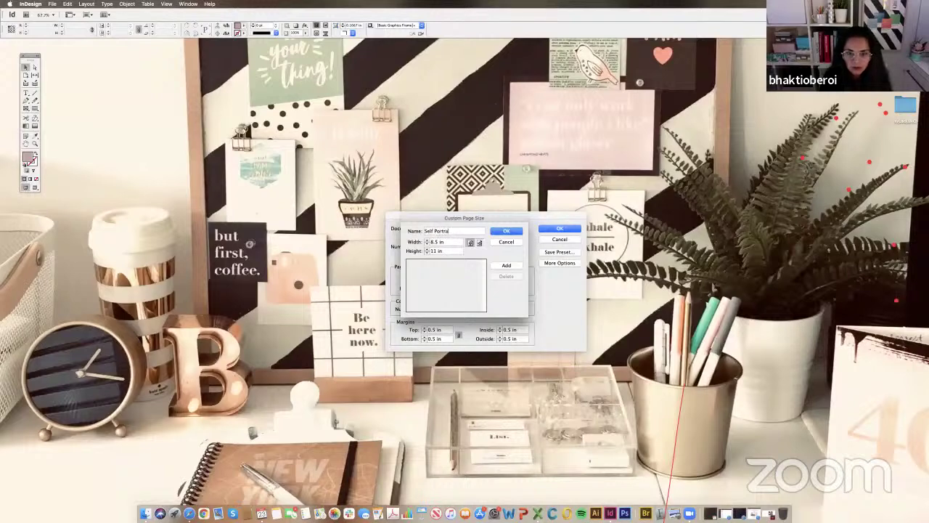
{"action": "left_click", "coordinate": [506, 232]}
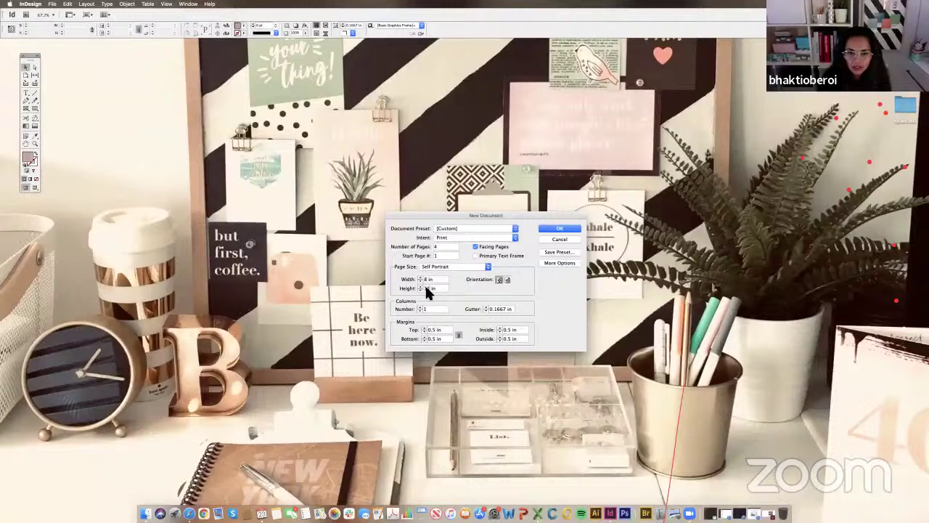
Set the page height to 10 in, making the page 8 × 10 in.
{"action": "left_click", "coordinate": [421, 289]}
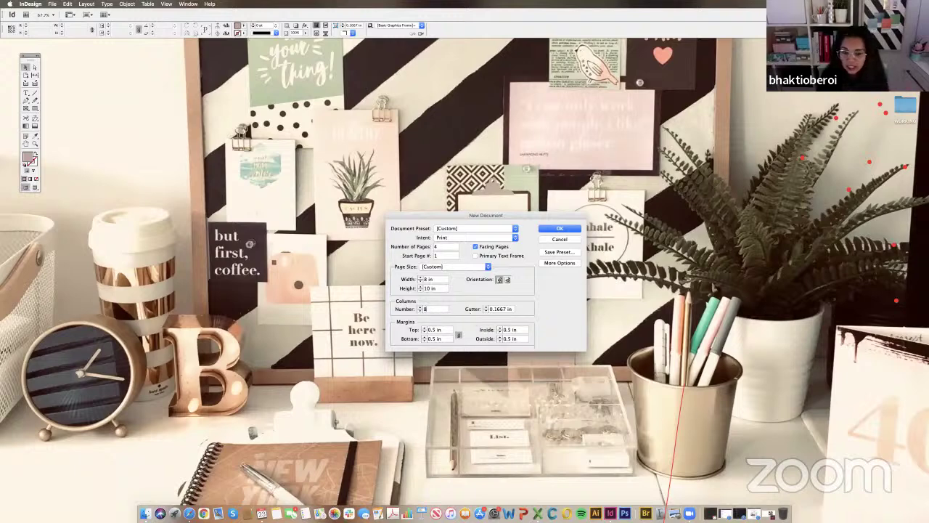
Change the gutter between the 8 columns to 0.25 in.
{"action": "double_click", "coordinate": [502, 309]}
{"action": "type", "text": "25"}
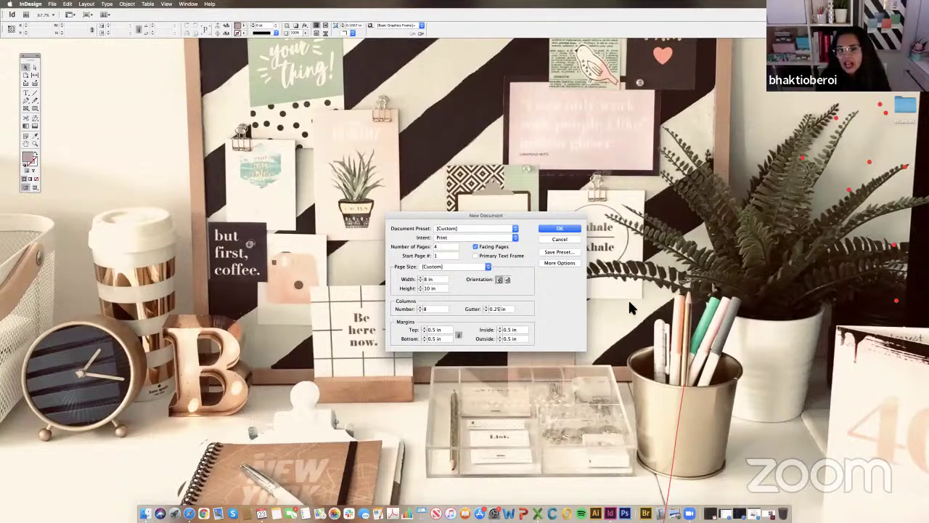
Create the 8 × 10 in document, view it at actual size, and show the Pages panel.
{"action": "left_click", "coordinate": [558, 228]}
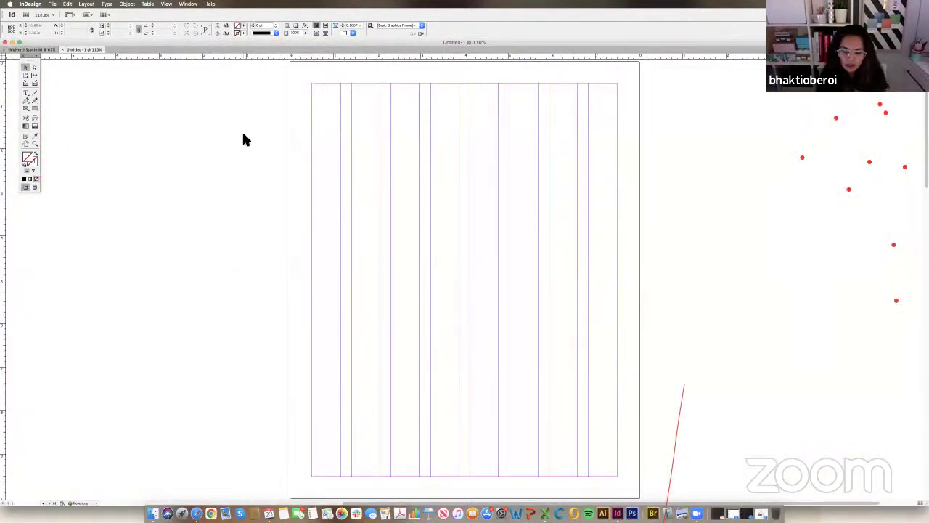
{"action": "key", "text": "super+1"}
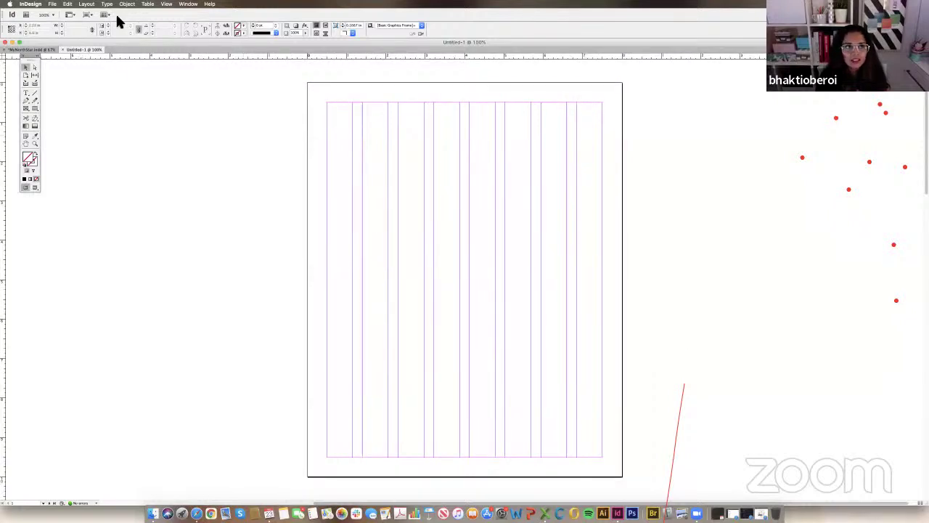
{"action": "left_click", "coordinate": [166, 4]}
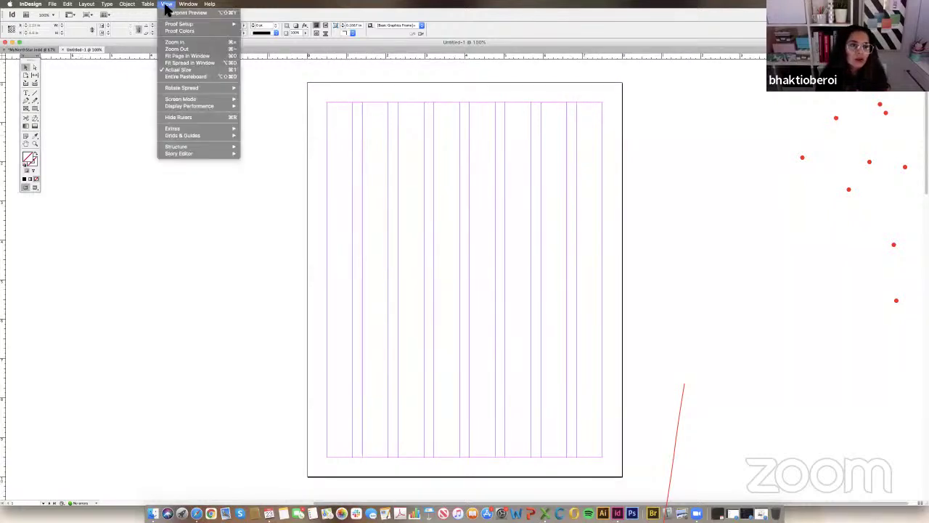
{"action": "left_click", "coordinate": [306, 87]}
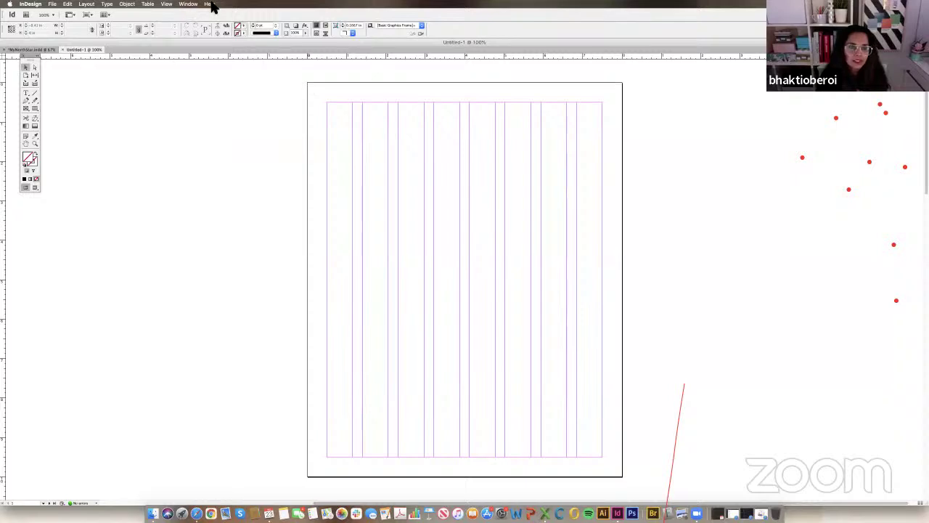
{"action": "left_click", "coordinate": [211, 4]}
{"action": "mouse_move", "coordinate": [195, 5]}
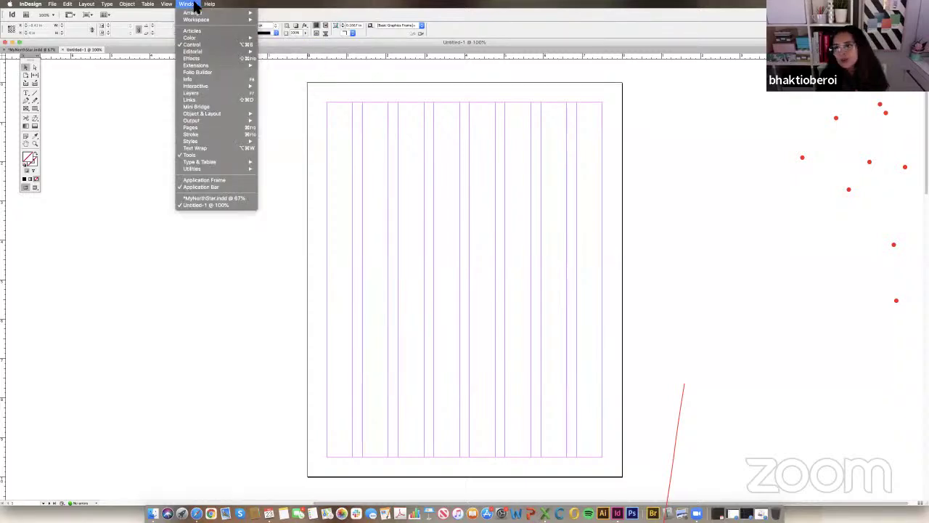
{"action": "left_click", "coordinate": [194, 5]}
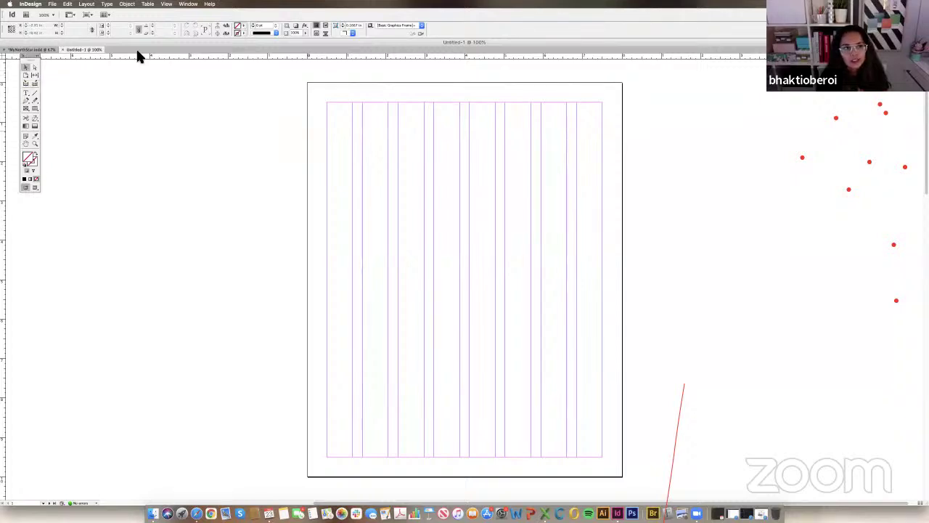
{"action": "left_click", "coordinate": [168, 4]}
{"action": "mouse_move", "coordinate": [188, 4]}
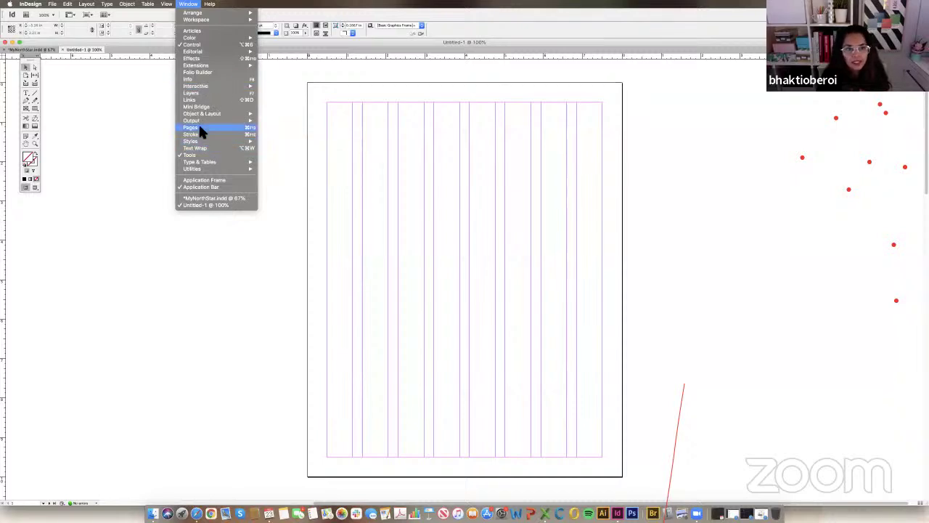
{"action": "left_click", "coordinate": [199, 127]}
Position the Pages panel to the right of the document window, beside the page.
{"action": "left_click_drag", "start_coordinate": [99, 65], "coordinate": [786, 91]}
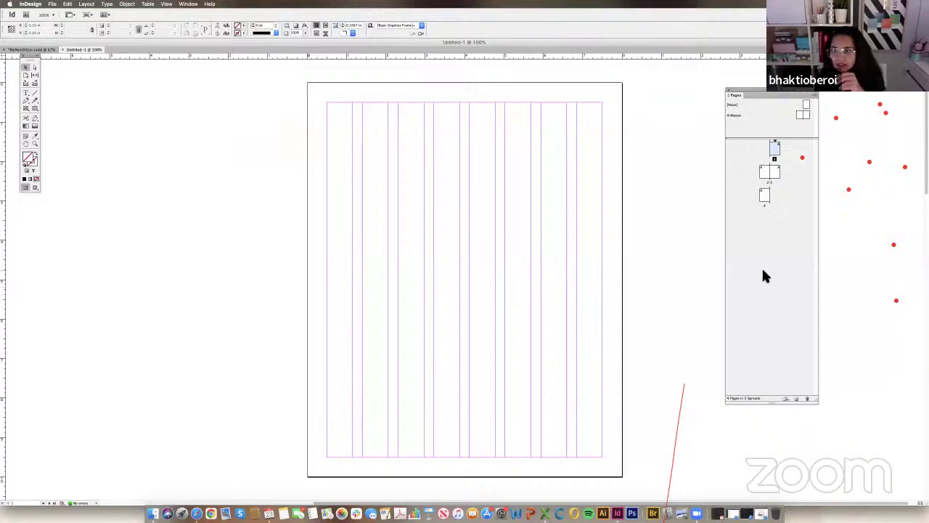
{"action": "left_click_drag", "start_coordinate": [768, 92], "coordinate": [721, 89]}
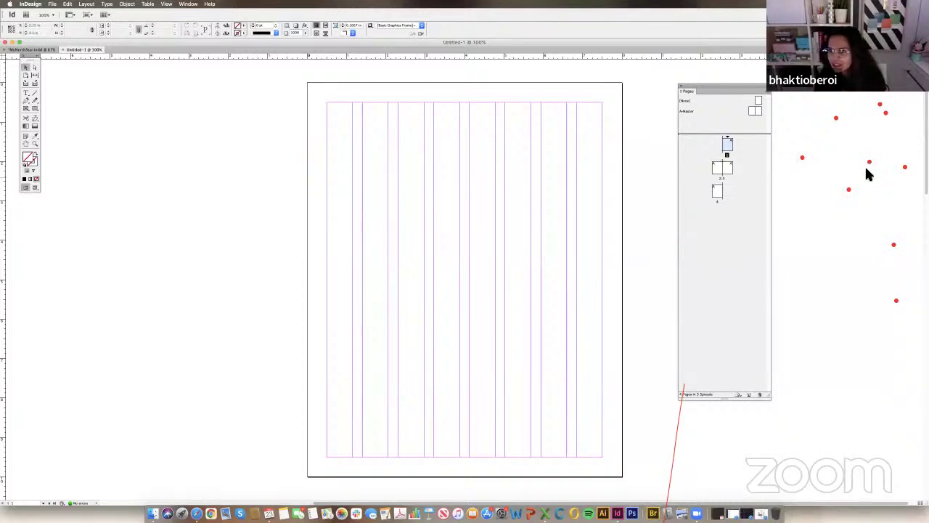
{"action": "left_click_drag", "start_coordinate": [720, 92], "coordinate": [718, 77]}
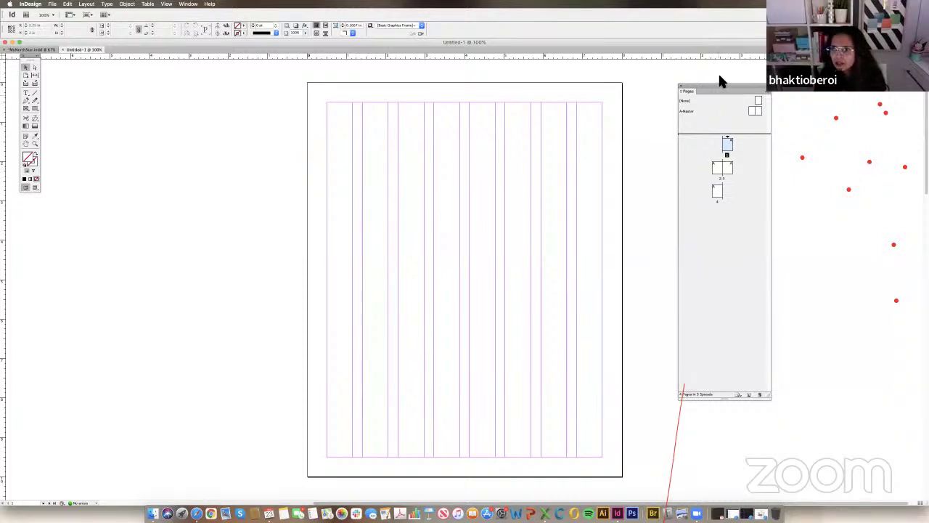
{"action": "left_click", "coordinate": [190, 4]}
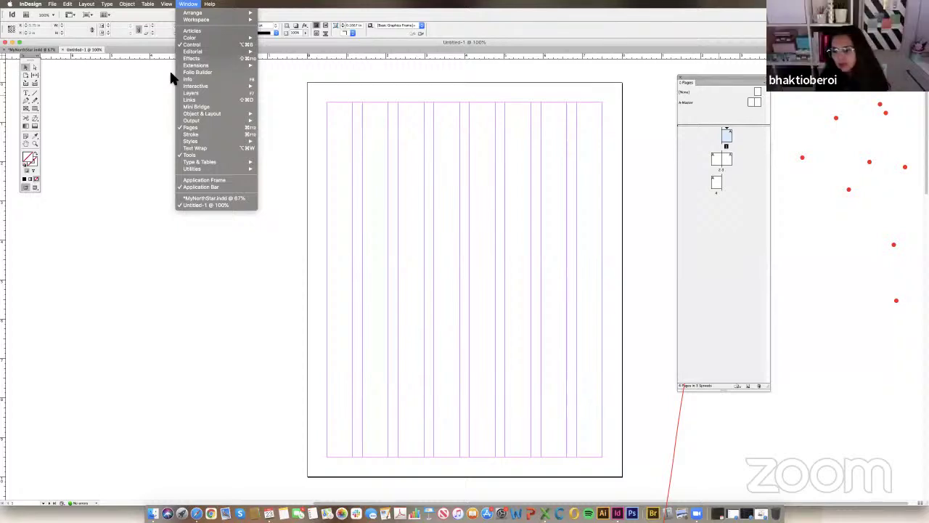
{"action": "left_click", "coordinate": [121, 34]}
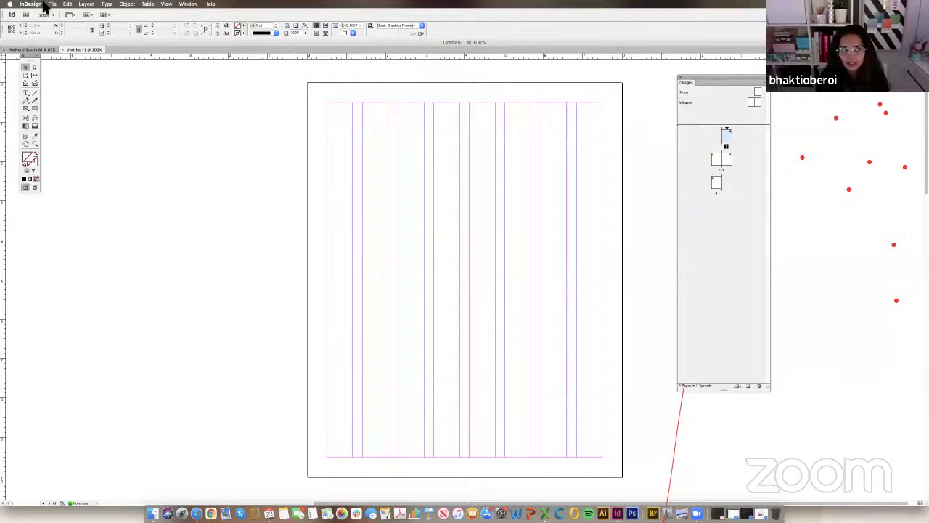
{"action": "left_click", "coordinate": [171, 5]}
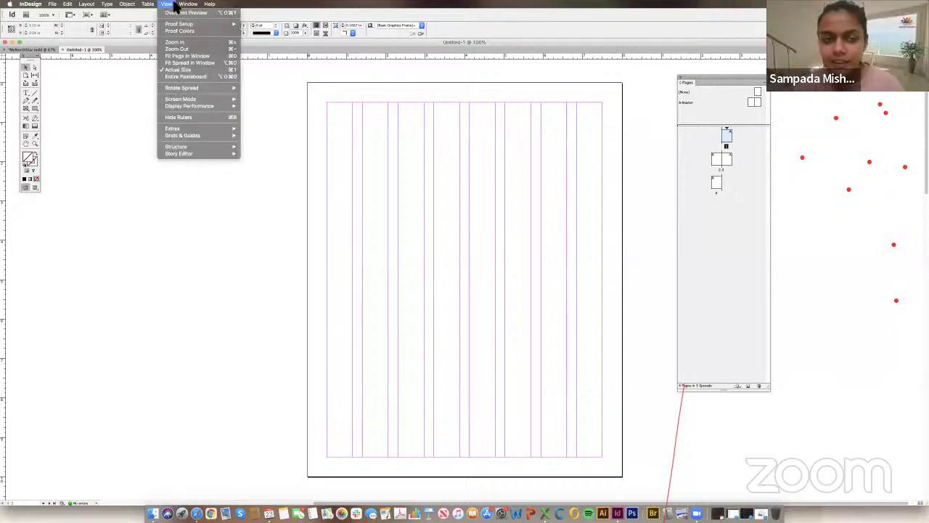
{"action": "mouse_move", "coordinate": [187, 4]}
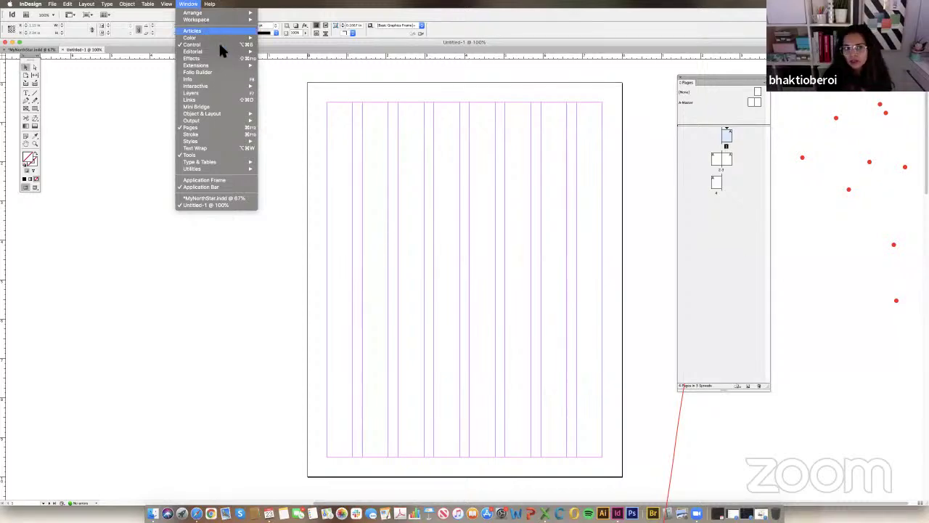
{"action": "left_click", "coordinate": [212, 198]}
{"action": "left_click", "coordinate": [725, 223]}
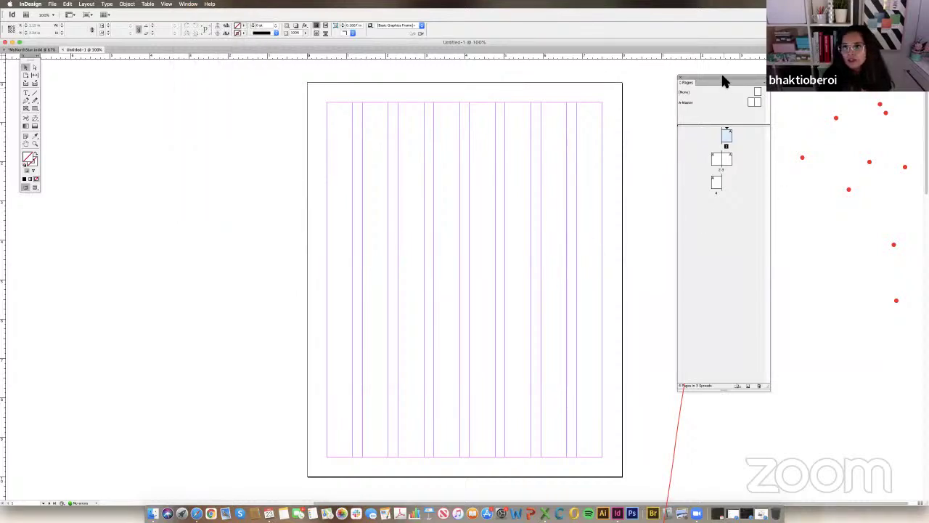
{"action": "left_click_drag", "start_coordinate": [721, 79], "coordinate": [748, 72]}
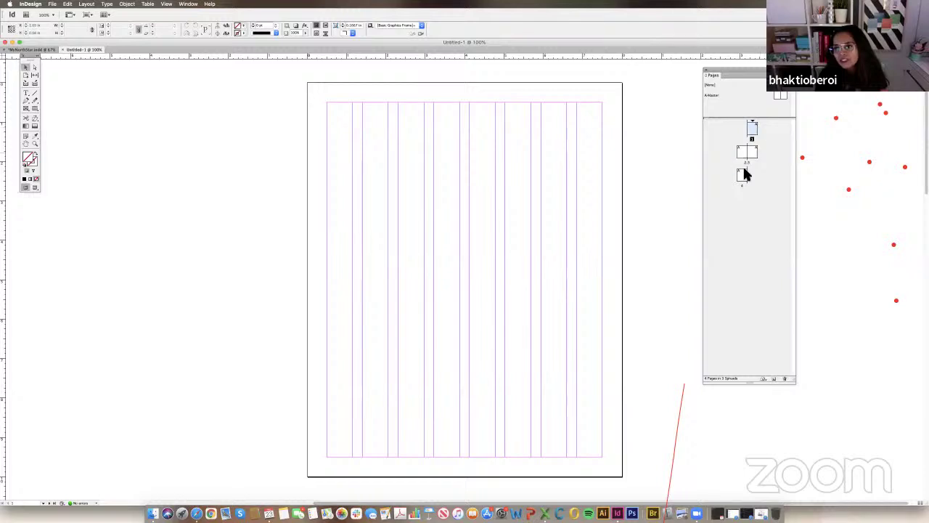
On the A-Master right page, draw a text frame containing 'jdhf bdhf hfvdsfvdshjf vdshjf'.
{"action": "double_click", "coordinate": [782, 95]}
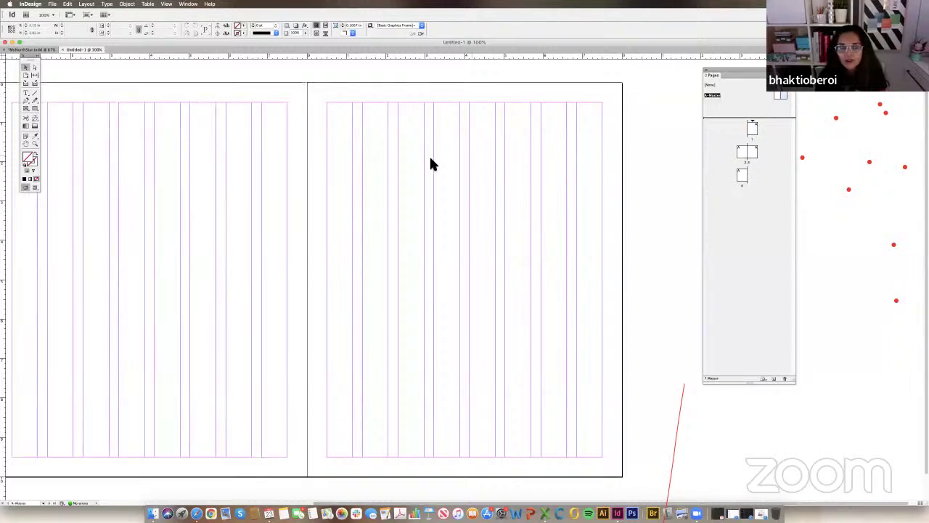
{"action": "left_click", "coordinate": [24, 92]}
{"action": "left_click_drag", "start_coordinate": [390, 131], "coordinate": [544, 256]}
{"action": "type", "text": "jdhf bdhf hfvdsfvdshjf vdshjf"}
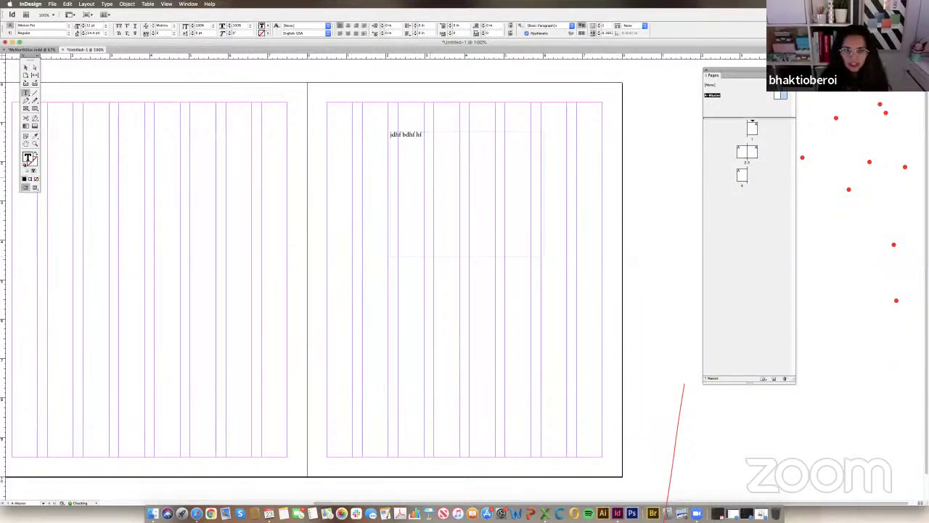
{"action": "left_click", "coordinate": [26, 67]}
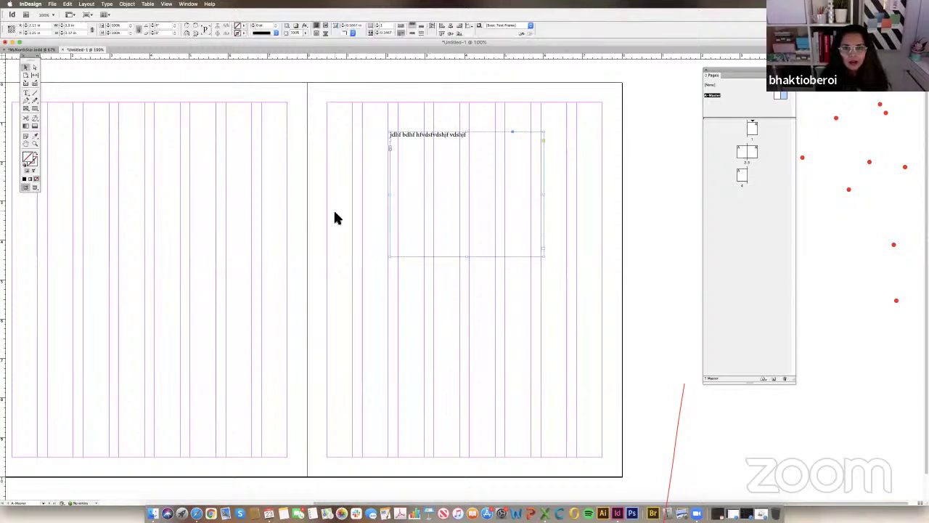
{"action": "left_click", "coordinate": [333, 207]}
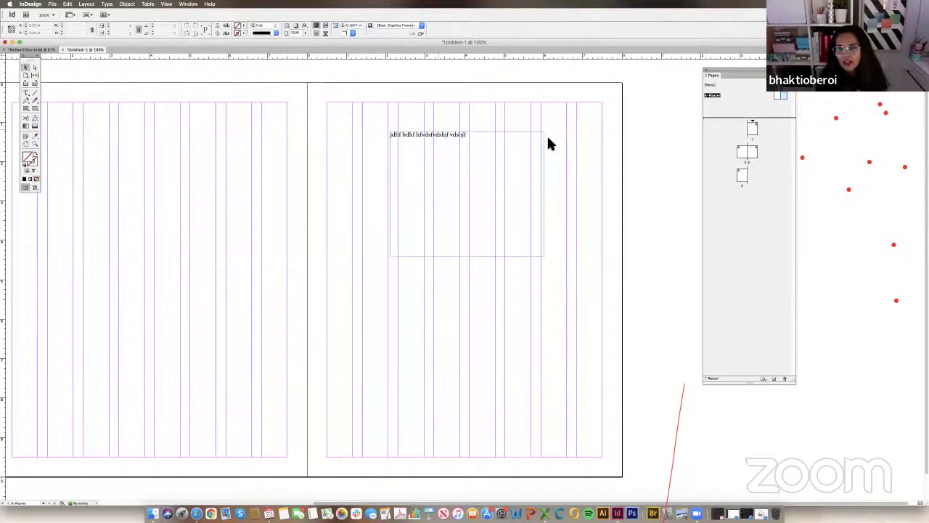
View page 1 and spread 2–3, then return to the A-Master spread.
{"action": "double_click", "coordinate": [753, 130]}
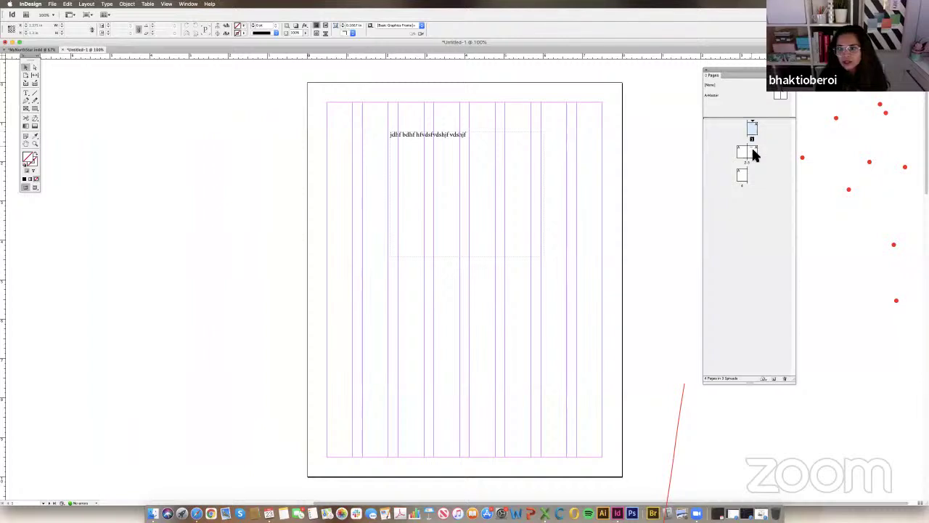
{"action": "double_click", "coordinate": [754, 153]}
{"action": "double_click", "coordinate": [782, 95]}
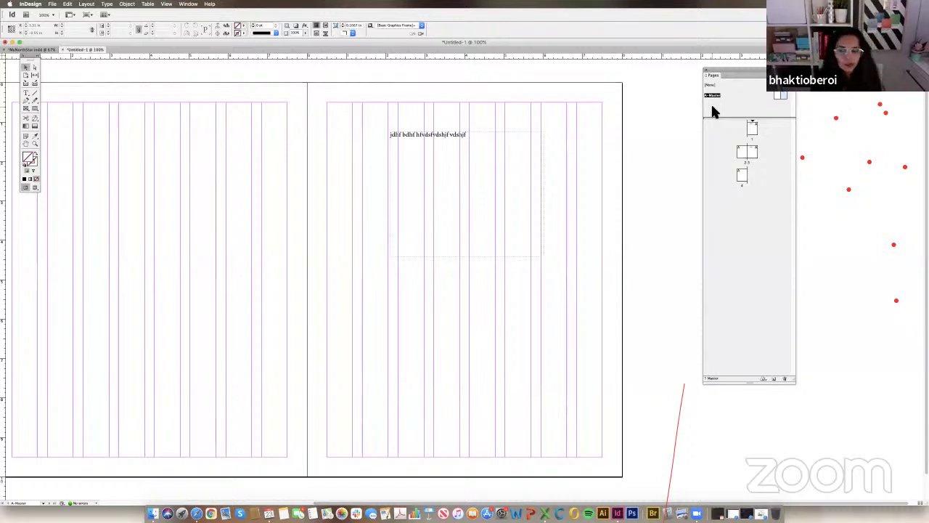
Move the master text frame down to the lower right of the page.
{"action": "left_click", "coordinate": [480, 143]}
{"action": "left_click_drag", "start_coordinate": [481, 143], "coordinate": [573, 106]}
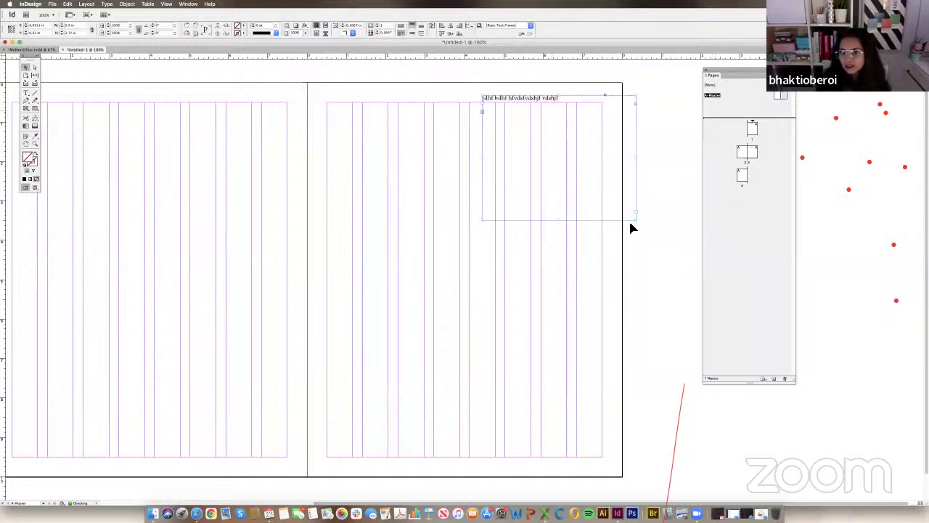
{"action": "left_click_drag", "start_coordinate": [579, 140], "coordinate": [541, 378]}
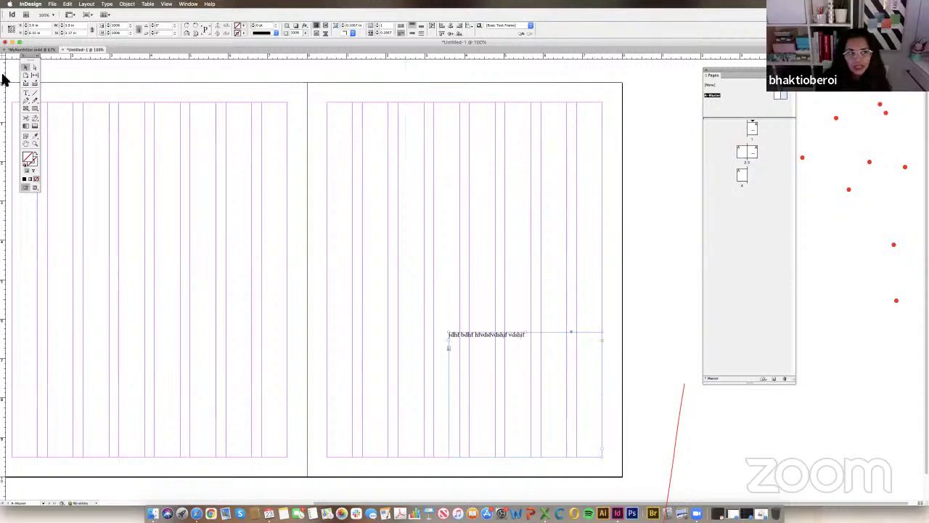
Delete the frame's placeholder text and shrink the frame into the bottom-right corner.
{"action": "left_click", "coordinate": [26, 92]}
{"action": "left_click", "coordinate": [484, 335]}
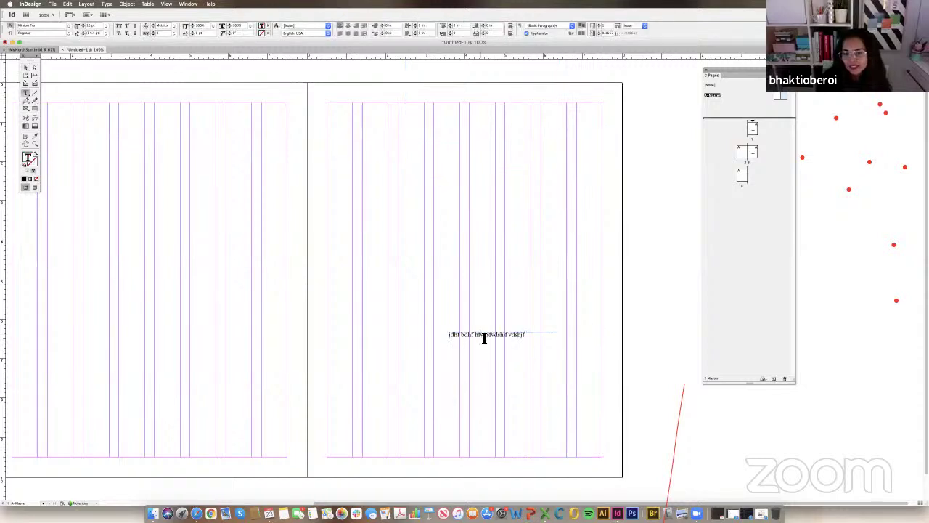
{"action": "triple_click", "coordinate": [484, 336]}
{"action": "key", "text": "BackSpace"}
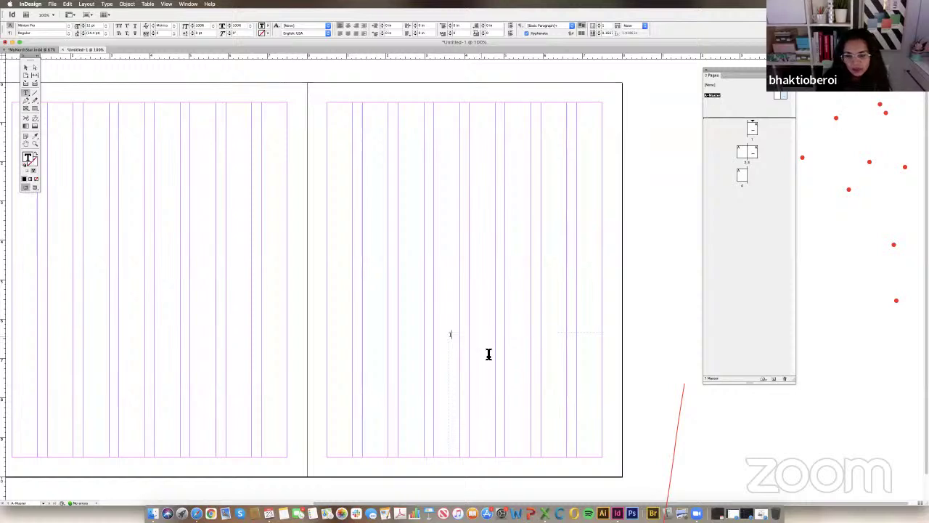
{"action": "left_click", "coordinate": [25, 67]}
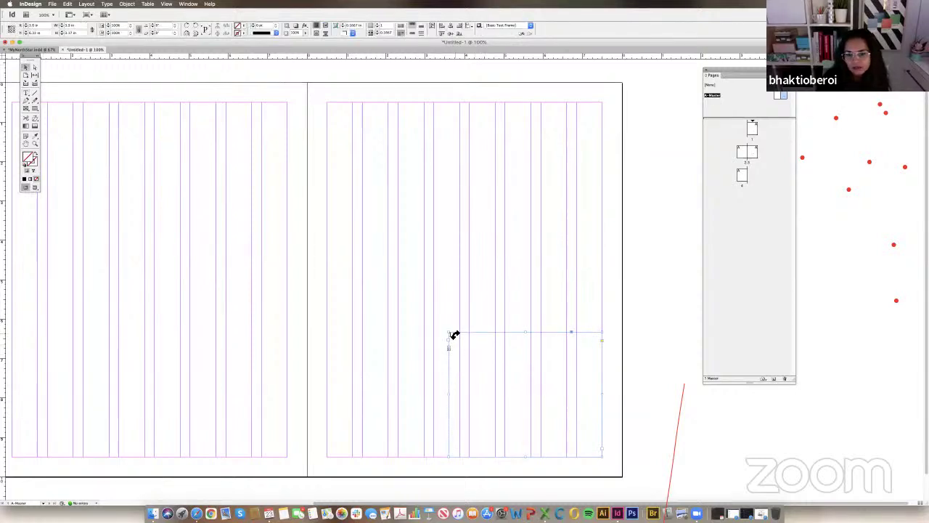
{"action": "left_click_drag", "start_coordinate": [449, 335], "coordinate": [611, 470]}
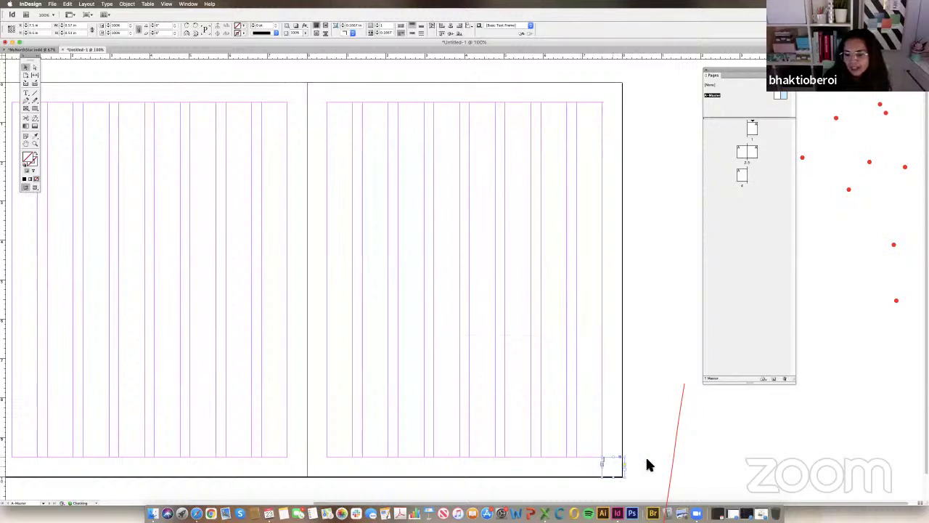
Drag A-Master below page 4 to make 8 pages in five spreads, then begin a new master.
{"action": "double_click", "coordinate": [751, 129]}
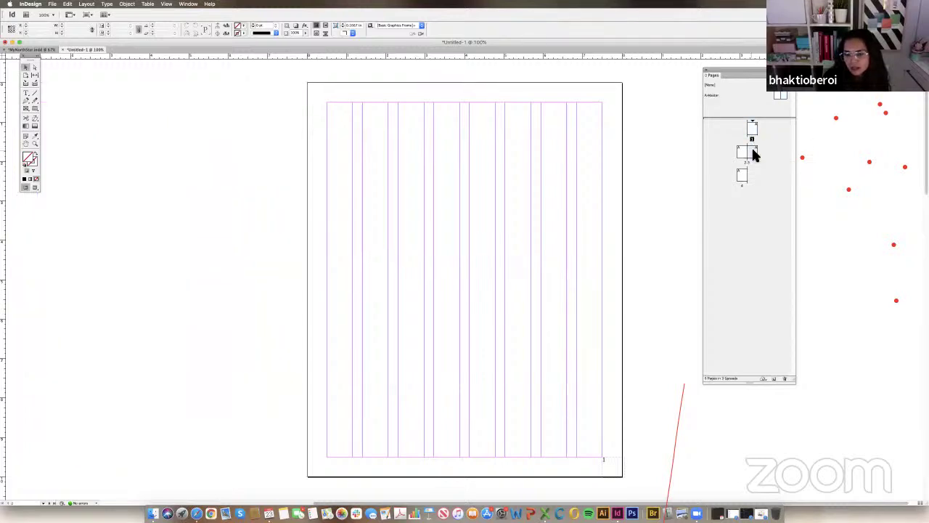
{"action": "double_click", "coordinate": [753, 152]}
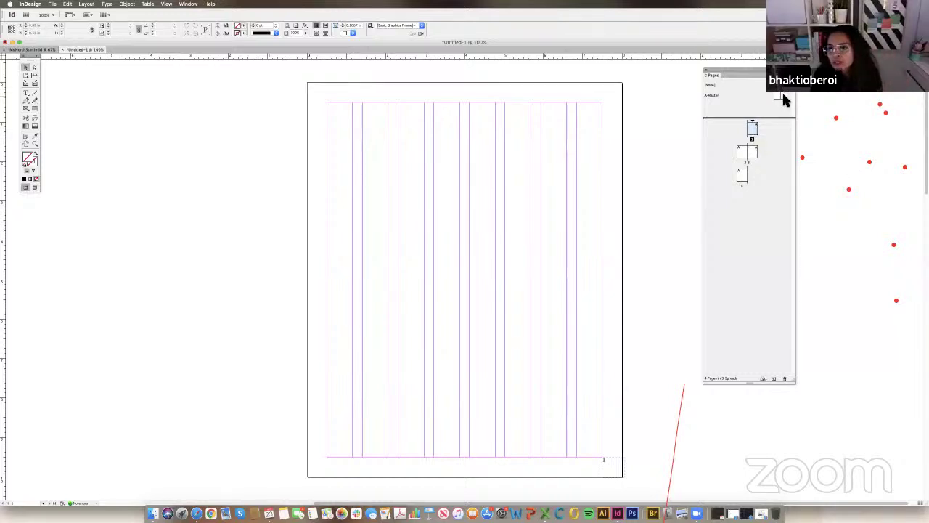
{"action": "left_click_drag", "start_coordinate": [783, 95], "coordinate": [754, 194]}
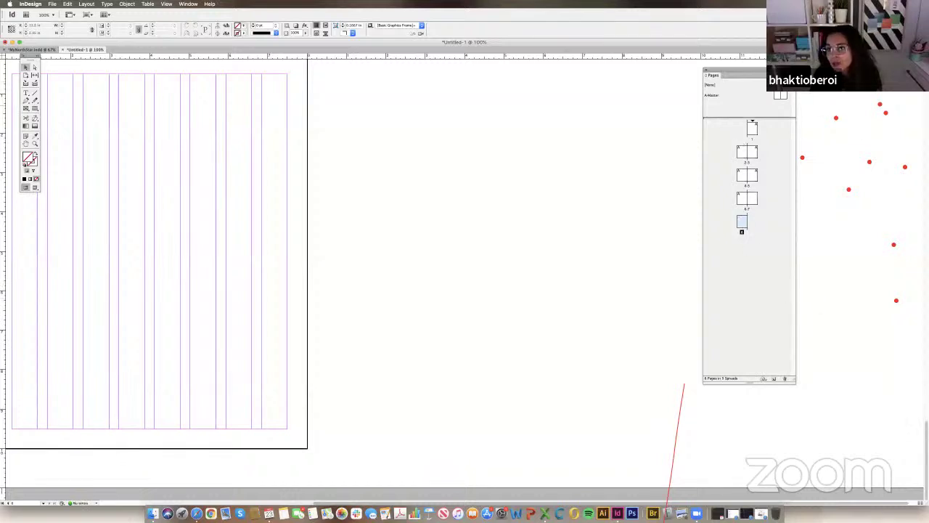
{"action": "left_click", "coordinate": [790, 75]}
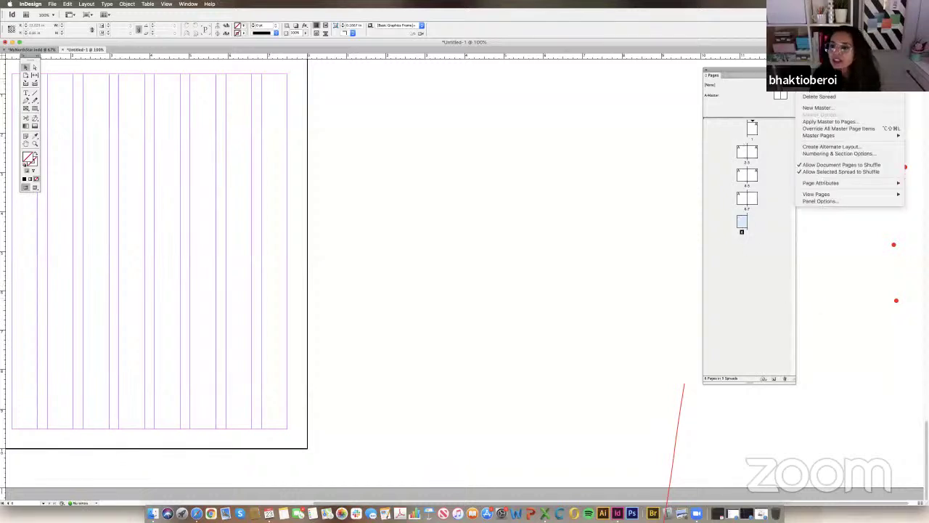
{"action": "left_click", "coordinate": [817, 109]}
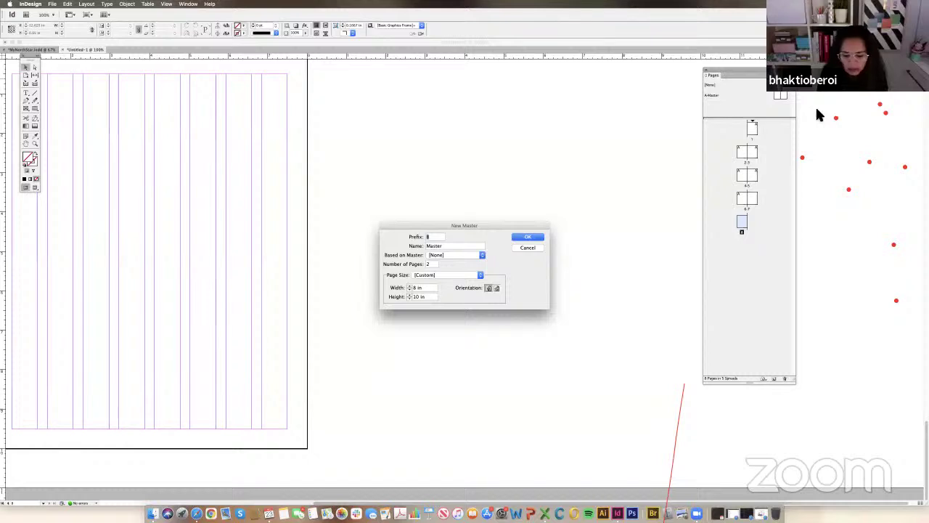
Create the new two-page master with prefix PgN, named PgN-Master.
{"action": "type", "text": "Page"}
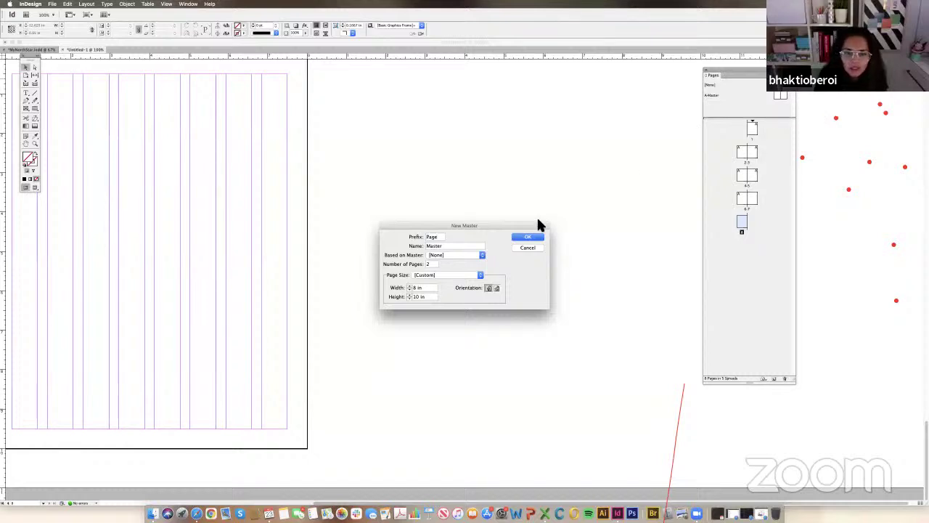
{"action": "key", "text": "BackSpace"}
{"action": "key", "text": "BackSpace"}
{"action": "key", "text": "BackSpace"}
{"action": "key", "text": "BackSpace"}
{"action": "type", "text": "B"}
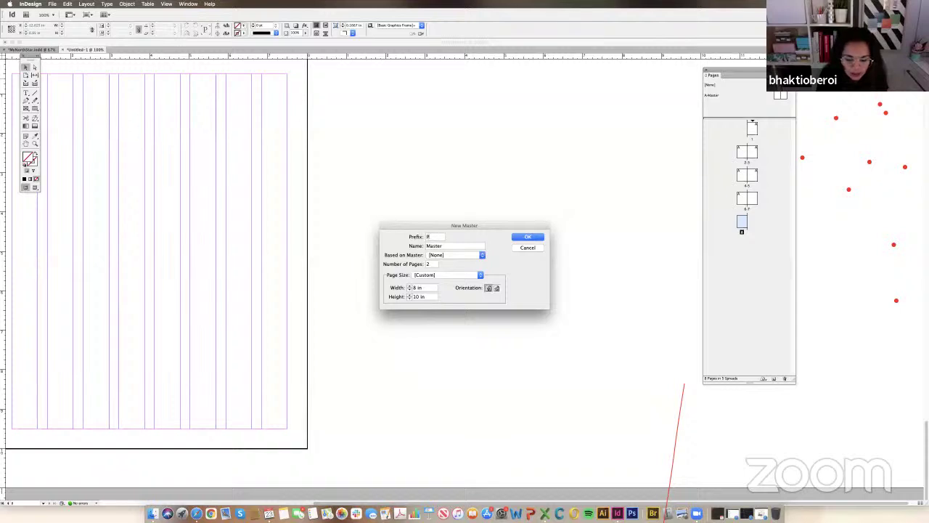
{"action": "key", "text": "BackSpace"}
{"action": "type", "text": "PgN"}
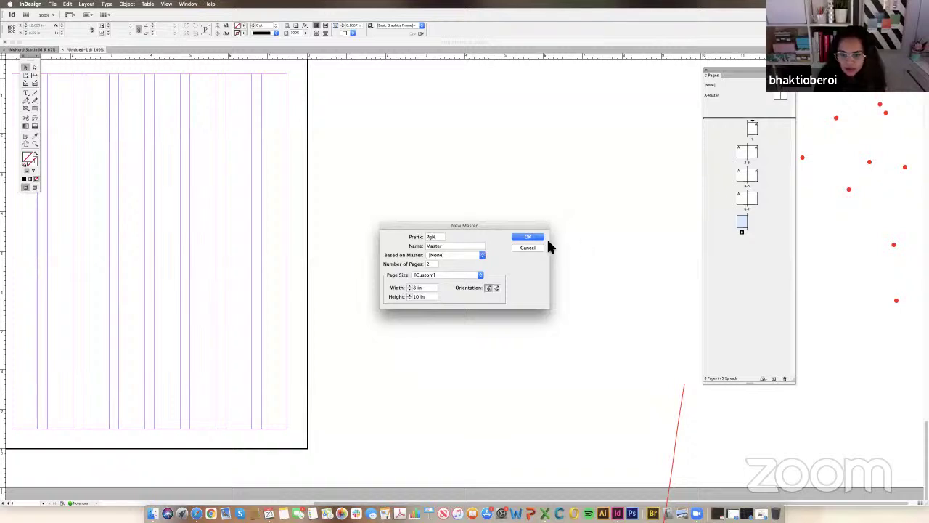
{"action": "left_click", "coordinate": [532, 237]}
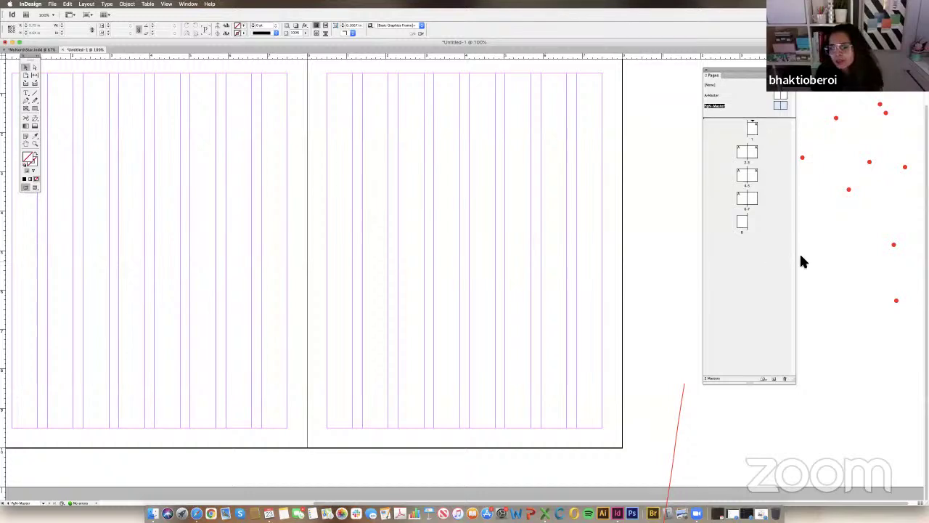
Delete PgN-Master by dragging it to the Pages panel trash.
{"action": "right_click", "coordinate": [784, 105]}
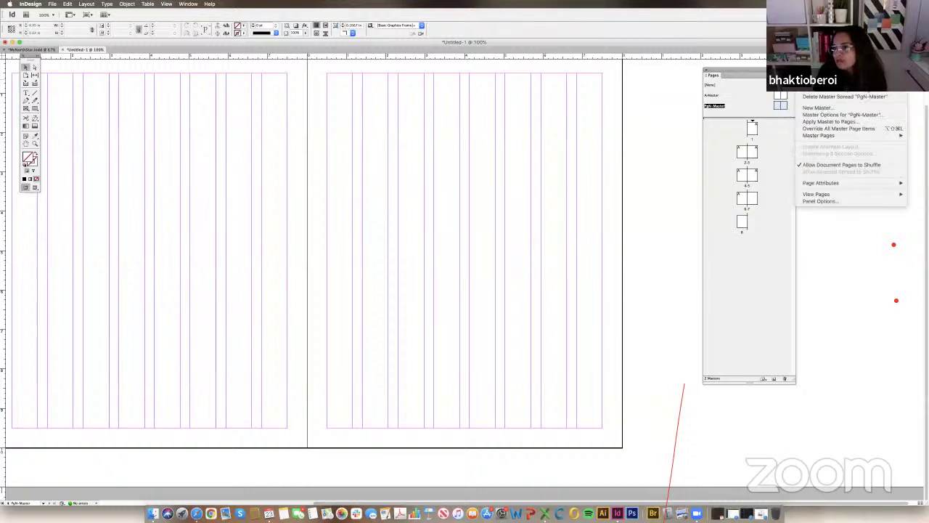
{"action": "left_click", "coordinate": [734, 102]}
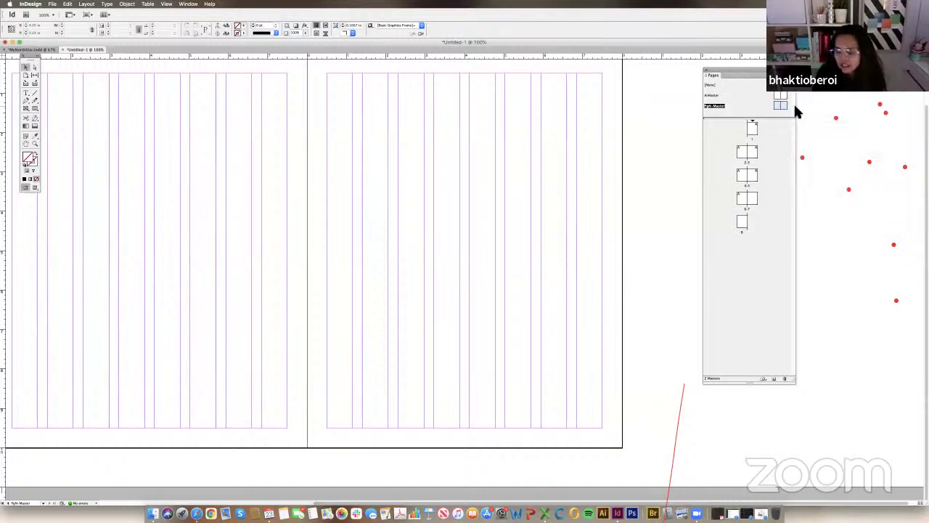
{"action": "left_click_drag", "start_coordinate": [782, 108], "coordinate": [786, 379]}
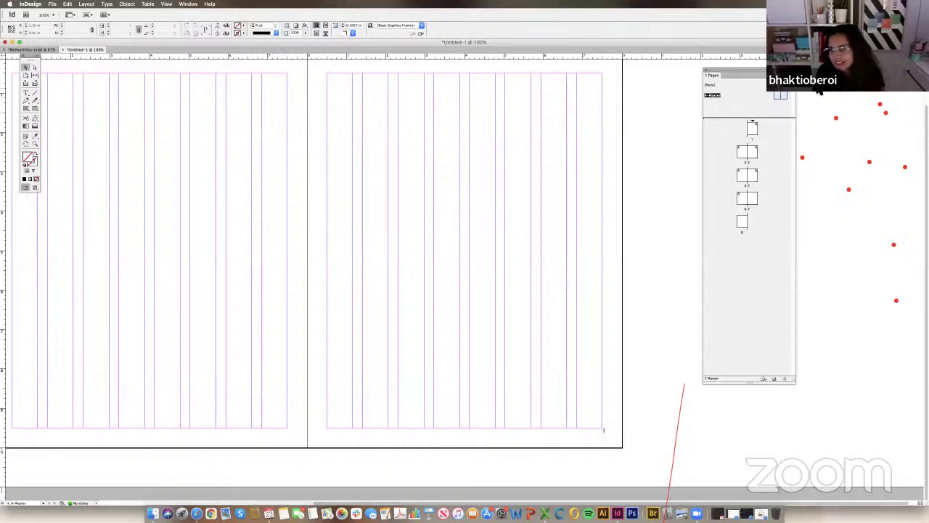
Set up inserting 25 pages after page 8 in the Insert Pages dialog.
{"action": "right_click", "coordinate": [796, 92]}
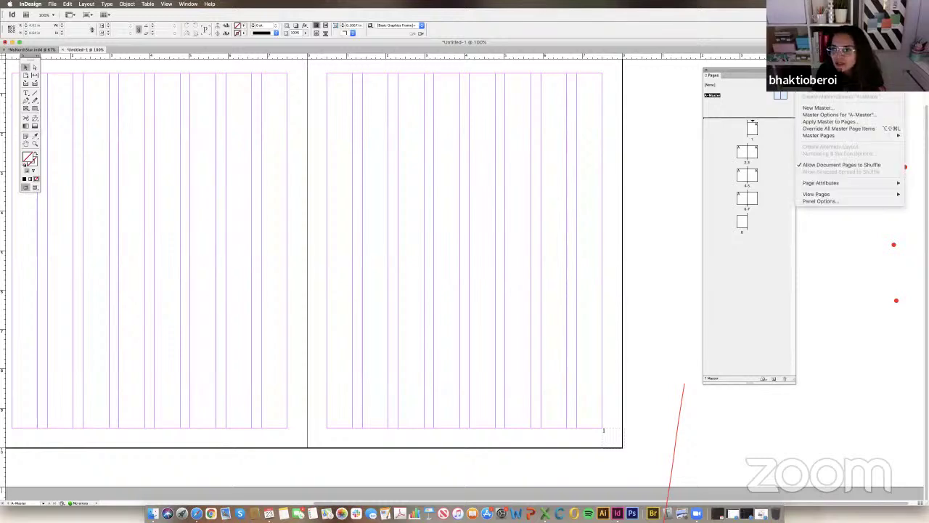
{"action": "left_click", "coordinate": [820, 88]}
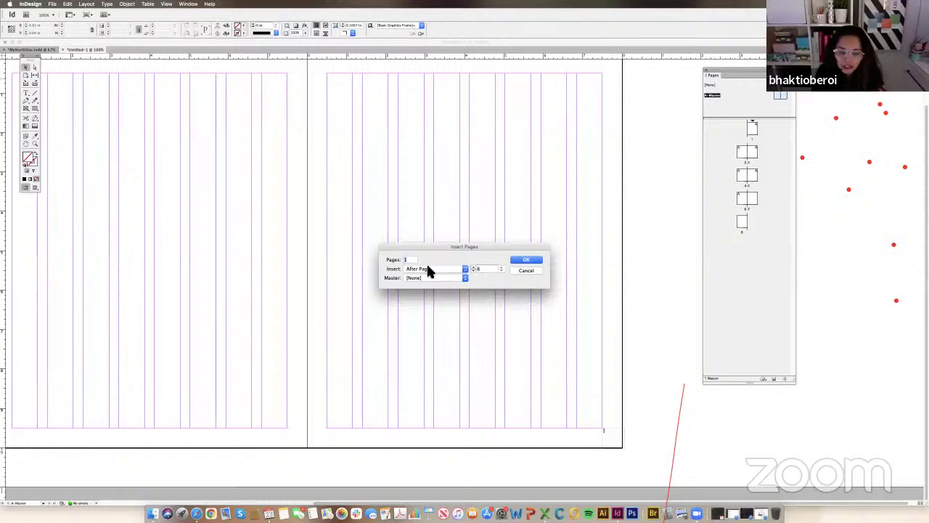
{"action": "type", "text": "25"}
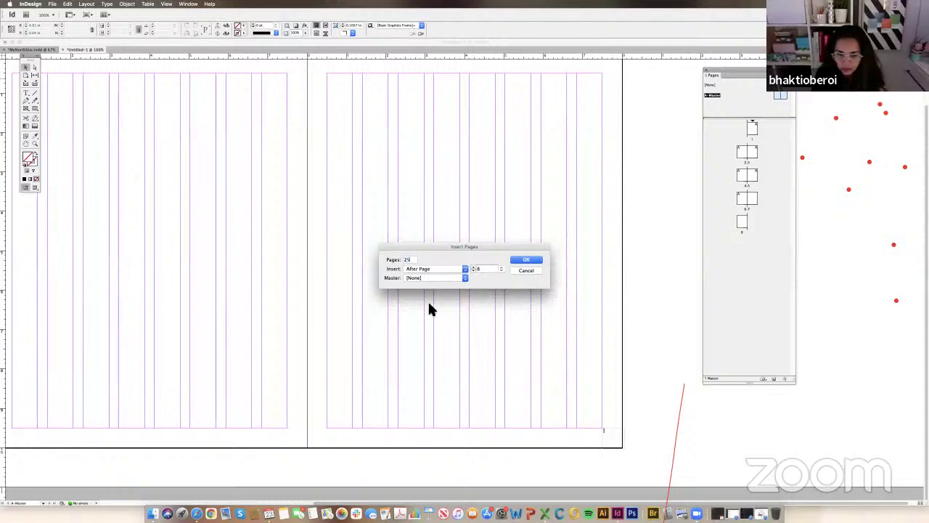
Insert the 25 pages after page 8, then delete spread 24-25.
{"action": "left_click", "coordinate": [533, 261]}
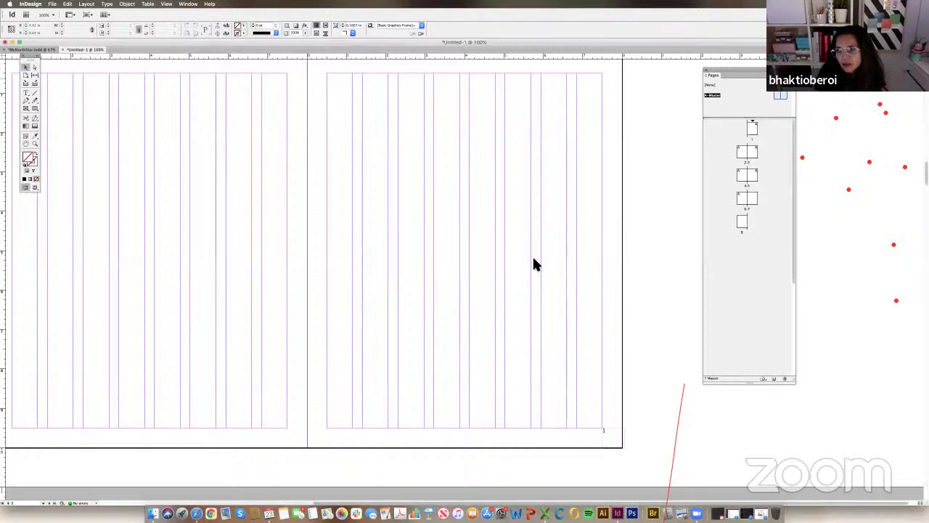
{"action": "scroll", "coordinate": [741, 297], "scroll_direction": "down", "scroll_amount": 3}
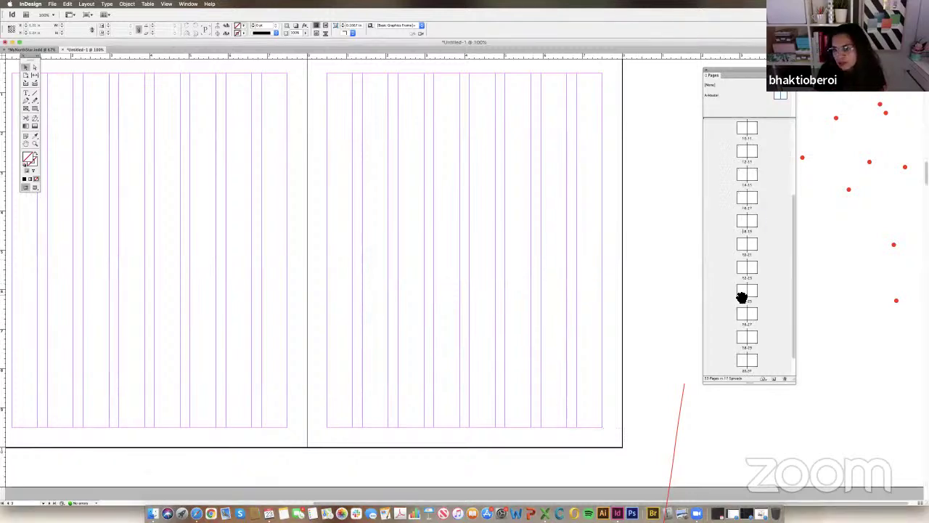
{"action": "scroll", "coordinate": [742, 299], "scroll_direction": "up", "scroll_amount": 3}
{"action": "scroll", "coordinate": [740, 297], "scroll_direction": "down", "scroll_amount": 6}
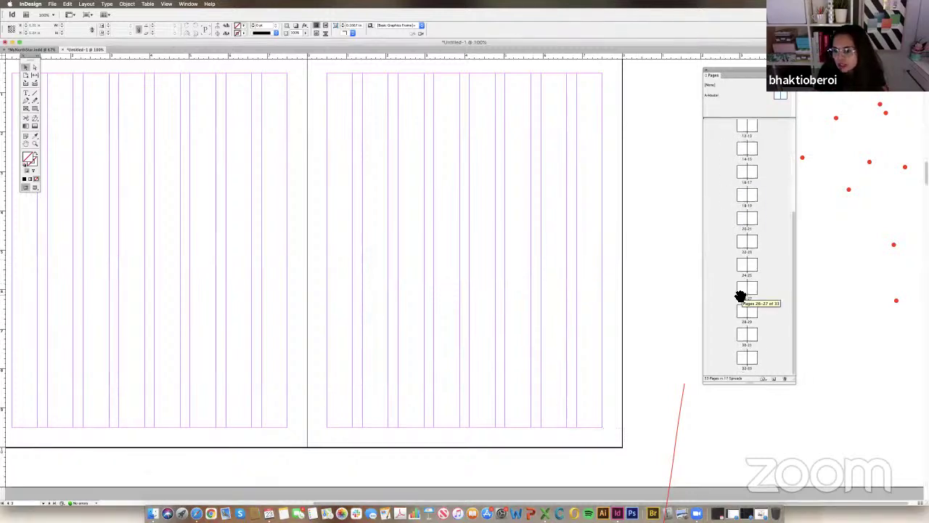
{"action": "left_click", "coordinate": [743, 242]}
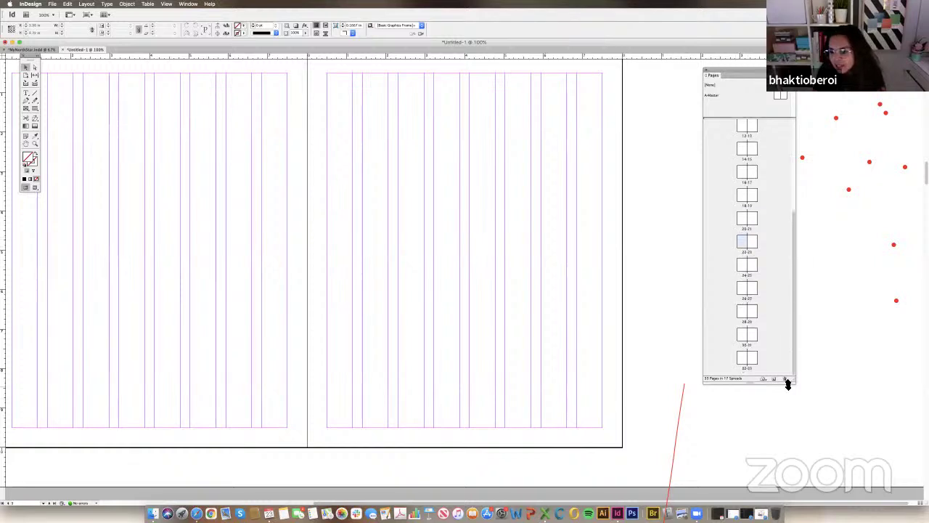
{"action": "left_click_drag", "start_coordinate": [786, 384], "coordinate": [784, 380]}
{"action": "left_click_drag", "start_coordinate": [753, 265], "coordinate": [780, 365]}
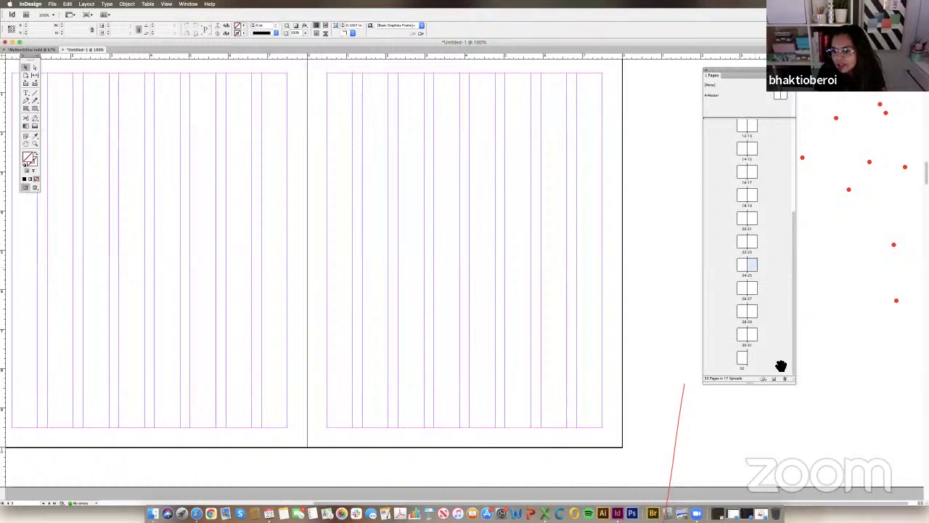
{"action": "left_click", "coordinate": [786, 380]}
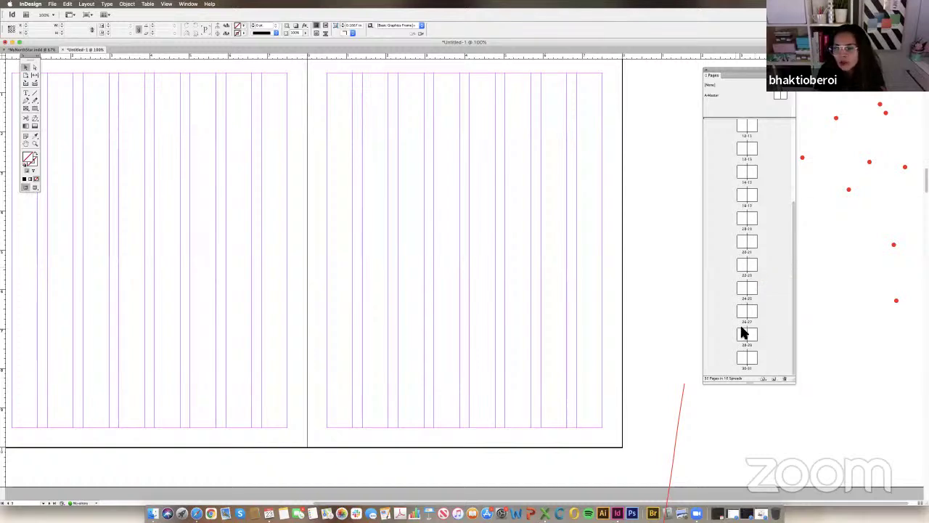
Delete the extra spreads and page 5, leaving page 1, spread 2-3 and page 4.
{"action": "left_click_drag", "start_coordinate": [751, 332], "coordinate": [752, 231]}
{"action": "left_click", "coordinate": [752, 178]}
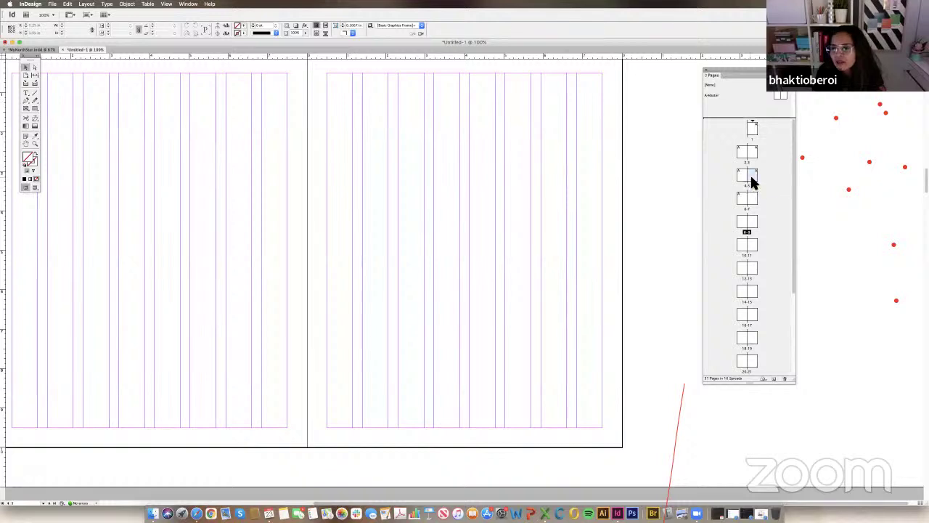
{"action": "left_click", "coordinate": [745, 358], "text": "shift"}
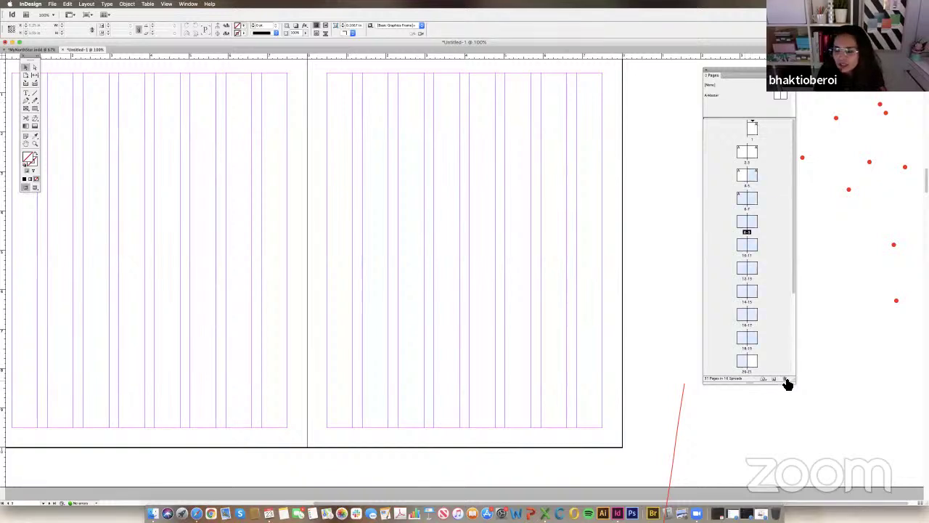
{"action": "left_click", "coordinate": [785, 379]}
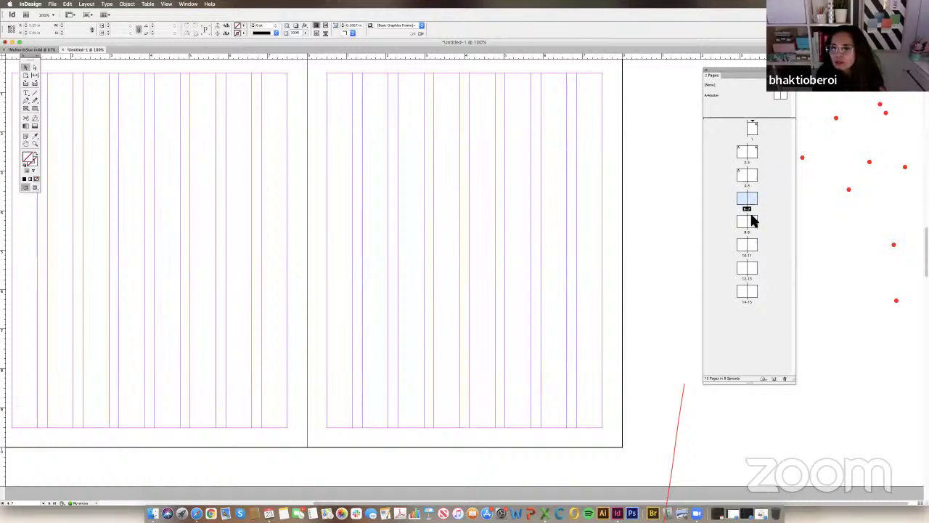
{"action": "left_click", "coordinate": [747, 290], "text": "shift"}
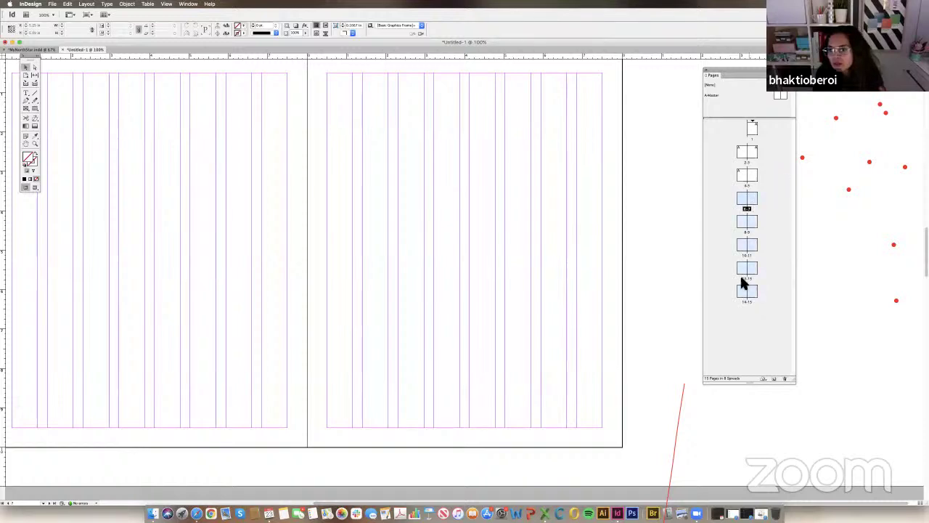
{"action": "left_click", "coordinate": [786, 378]}
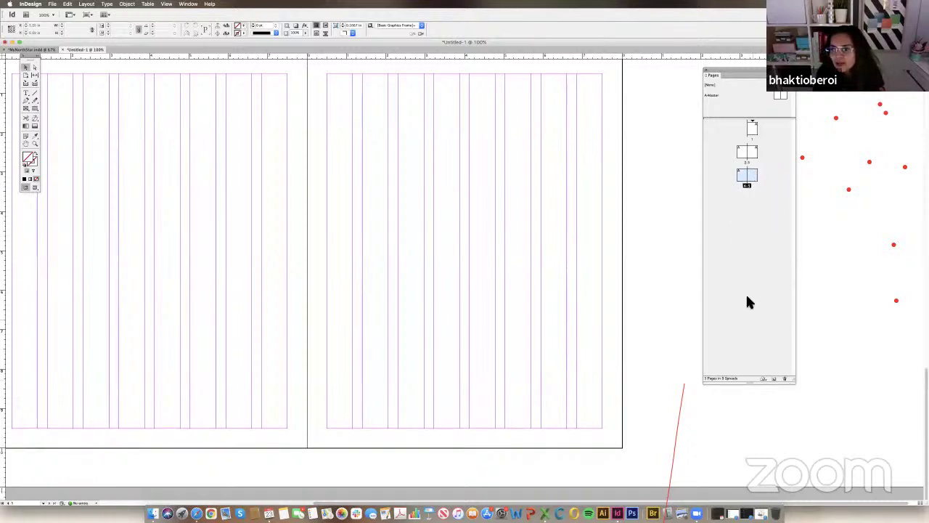
{"action": "left_click", "coordinate": [757, 183]}
{"action": "left_click", "coordinate": [785, 379]}
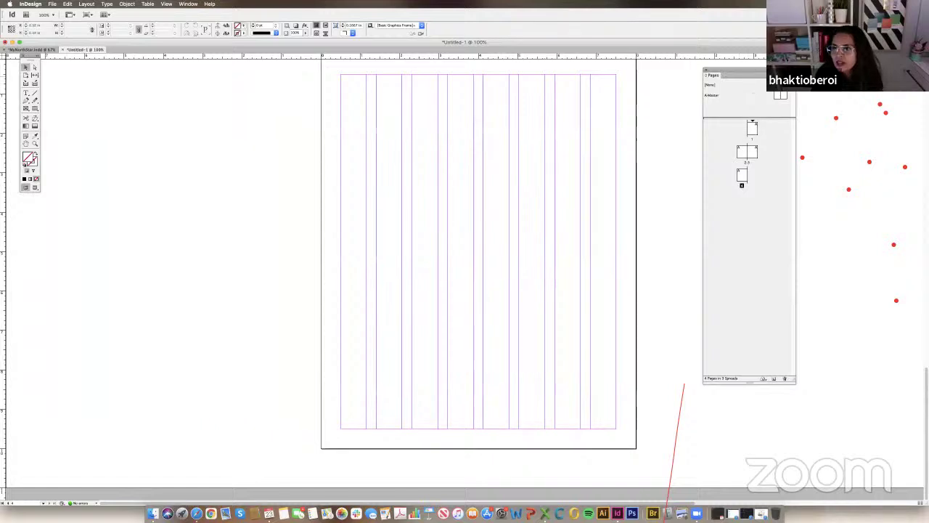
Show the Character Styles panel from Window > Styles.
{"action": "left_click", "coordinate": [791, 76]}
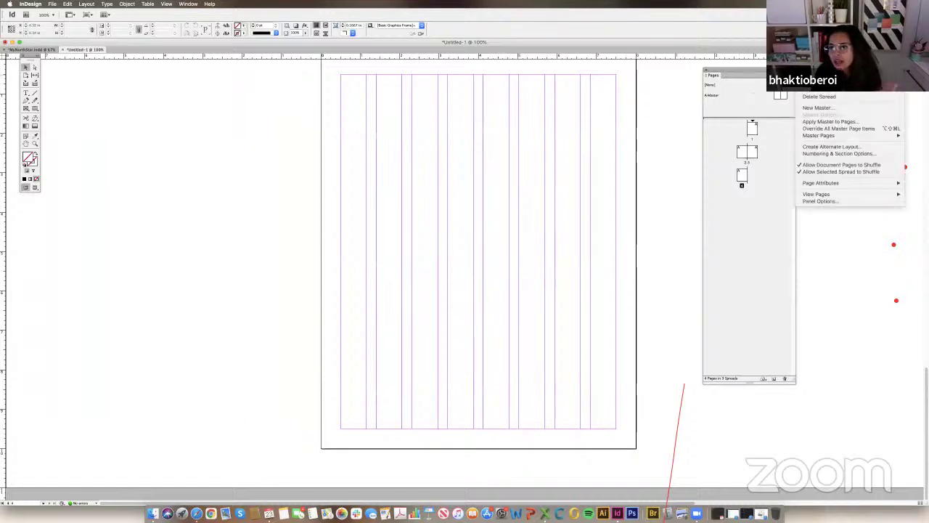
{"action": "key", "text": "Escape"}
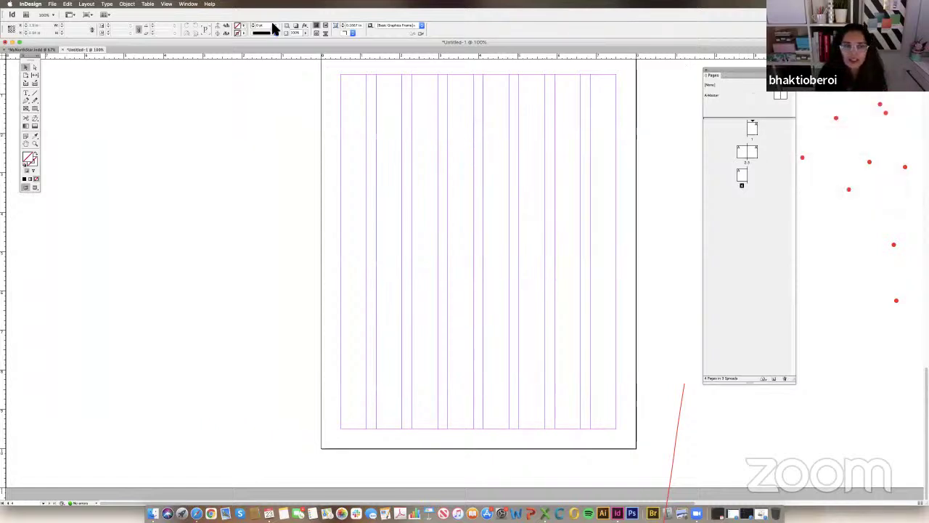
{"action": "left_click", "coordinate": [189, 5]}
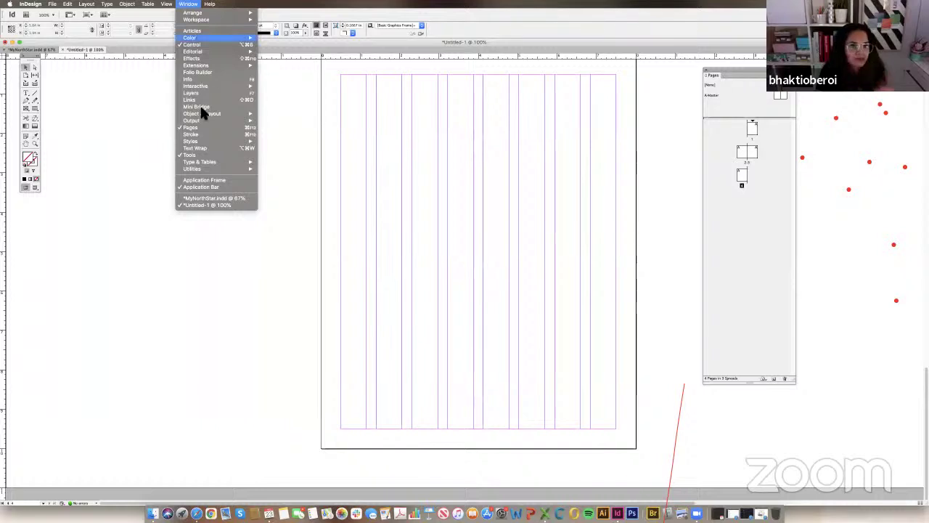
{"action": "mouse_move", "coordinate": [198, 141]}
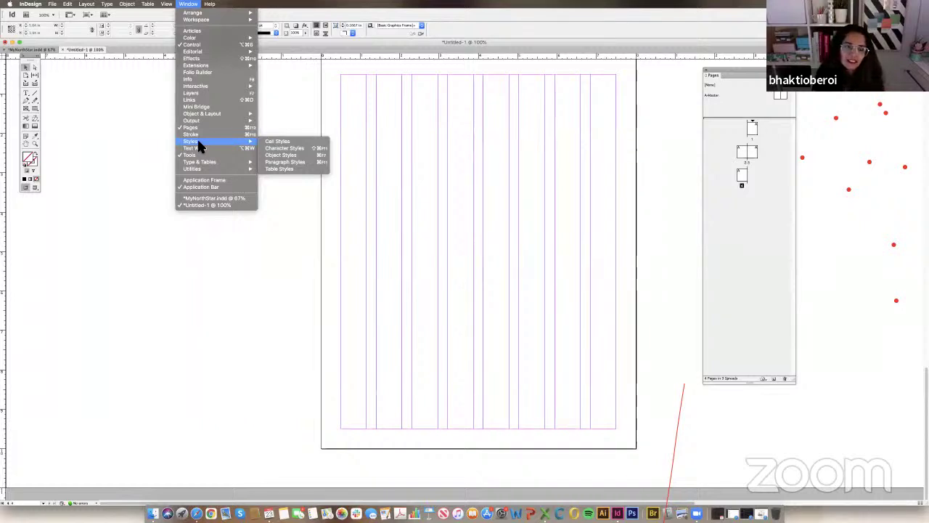
{"action": "key", "text": "Escape"}
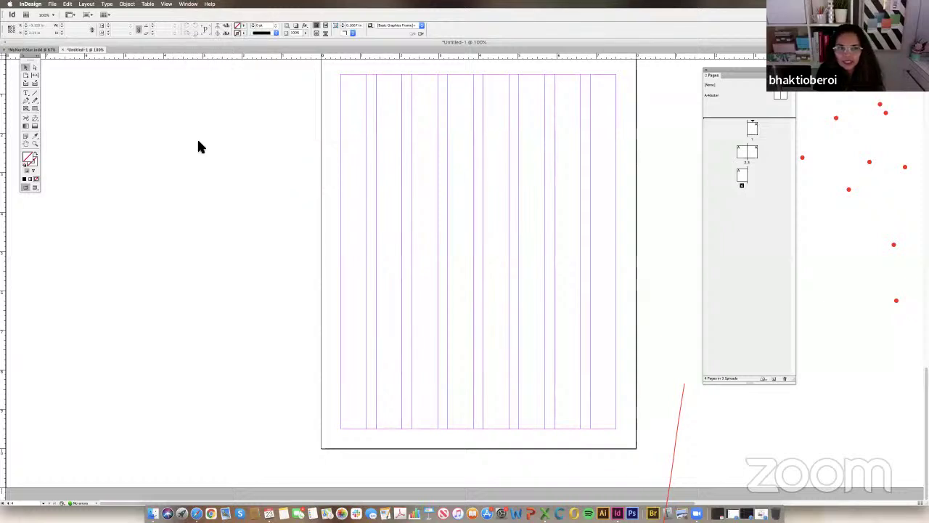
{"action": "left_click", "coordinate": [166, 4]}
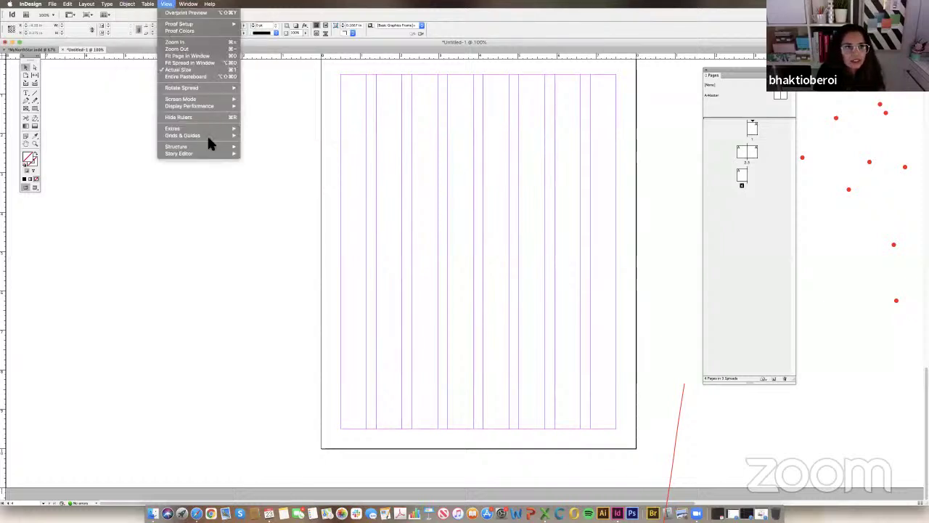
{"action": "left_click", "coordinate": [188, 3]}
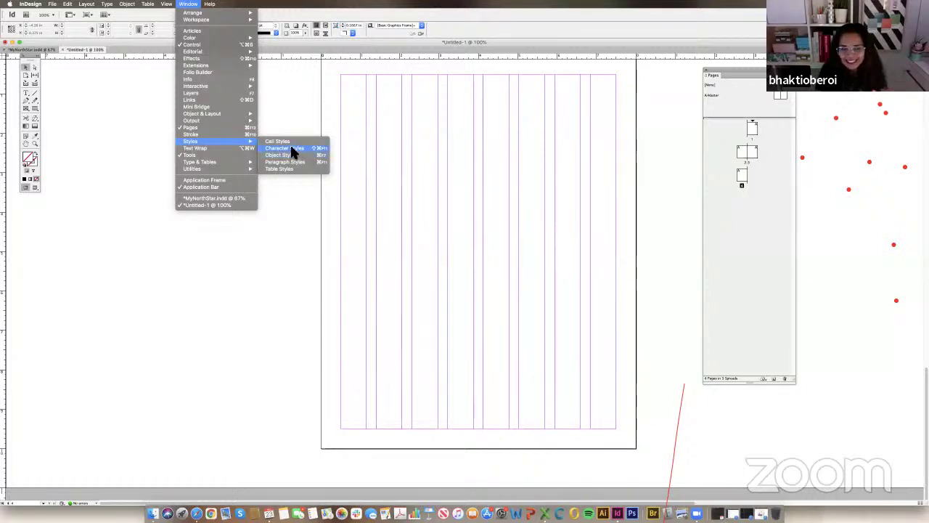
{"action": "key", "text": "Escape"}
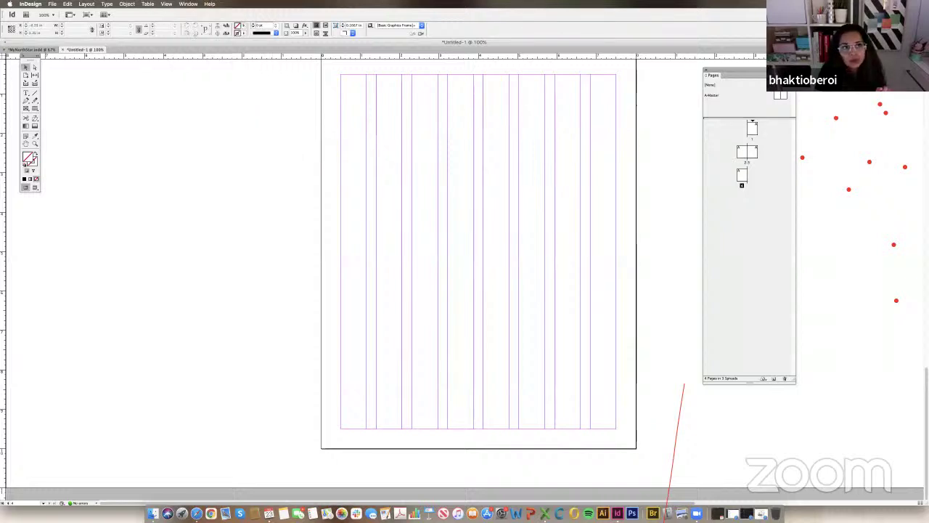
{"action": "left_click", "coordinate": [167, 4]}
{"action": "mouse_move", "coordinate": [188, 4]}
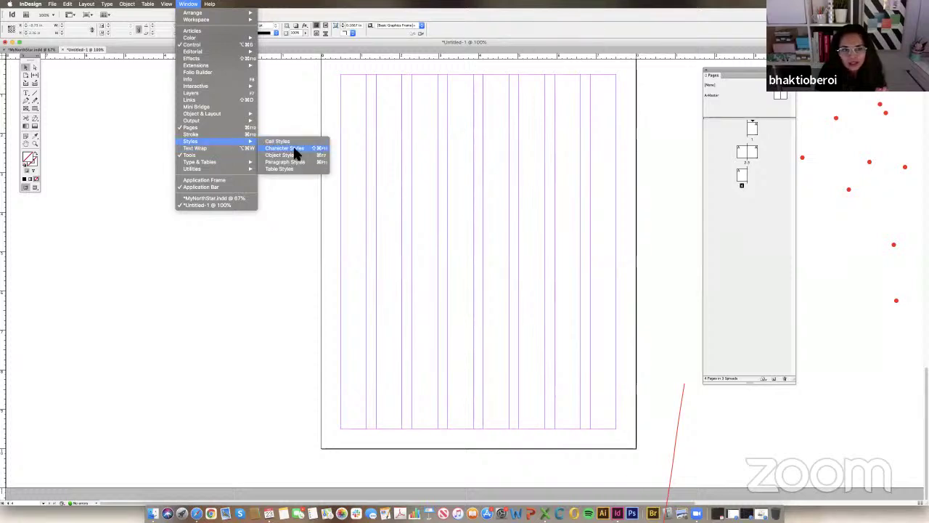
{"action": "left_click", "coordinate": [293, 148]}
Show the Paragraph Styles panel from Window > Styles.
{"action": "left_click", "coordinate": [166, 3]}
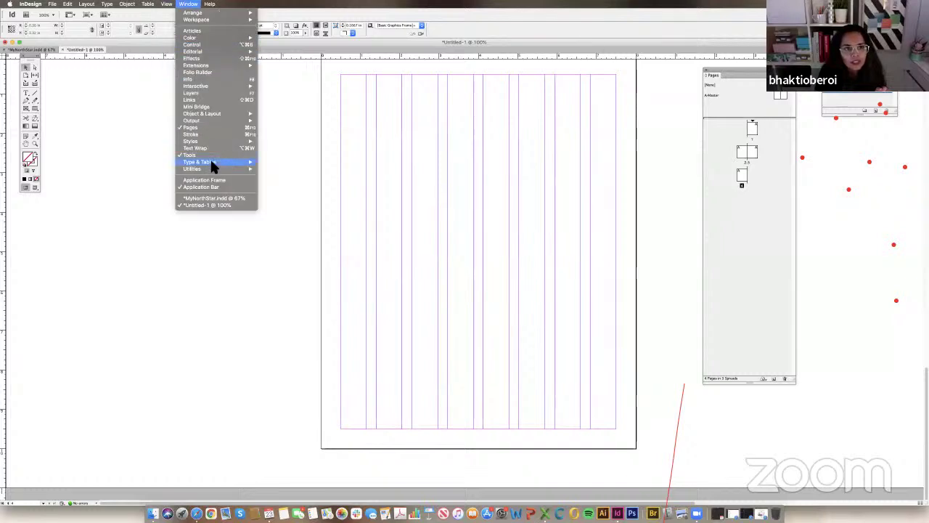
{"action": "left_click", "coordinate": [188, 4]}
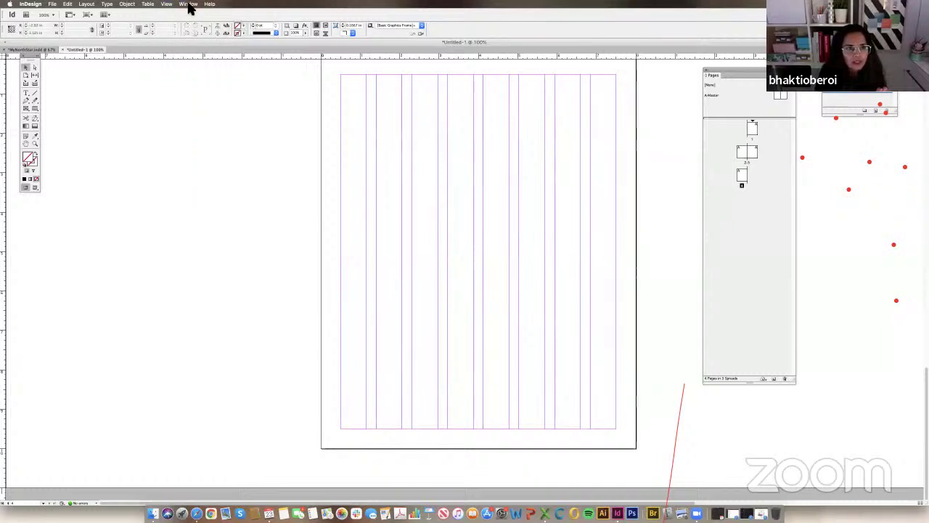
{"action": "left_click", "coordinate": [188, 3]}
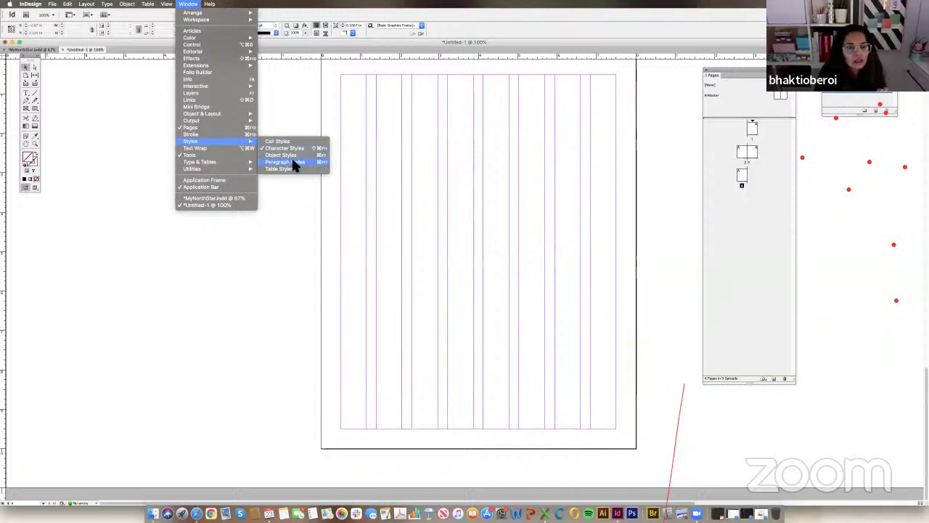
{"action": "left_click", "coordinate": [291, 163]}
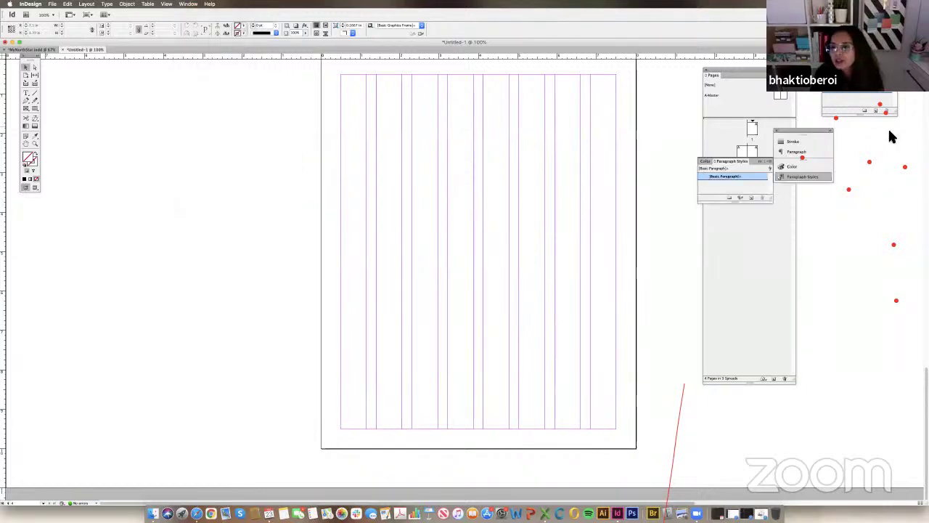
Dock the panel icons and Character panels beside Pages and widen Character Styles.
{"action": "mouse_move", "coordinate": [813, 131]}
{"action": "left_mouse_down"}
{"action": "mouse_move", "coordinate": [708, 240]}
{"action": "mouse_move", "coordinate": [751, 251]}
{"action": "mouse_move", "coordinate": [741, 67]}
{"action": "left_mouse_up"}
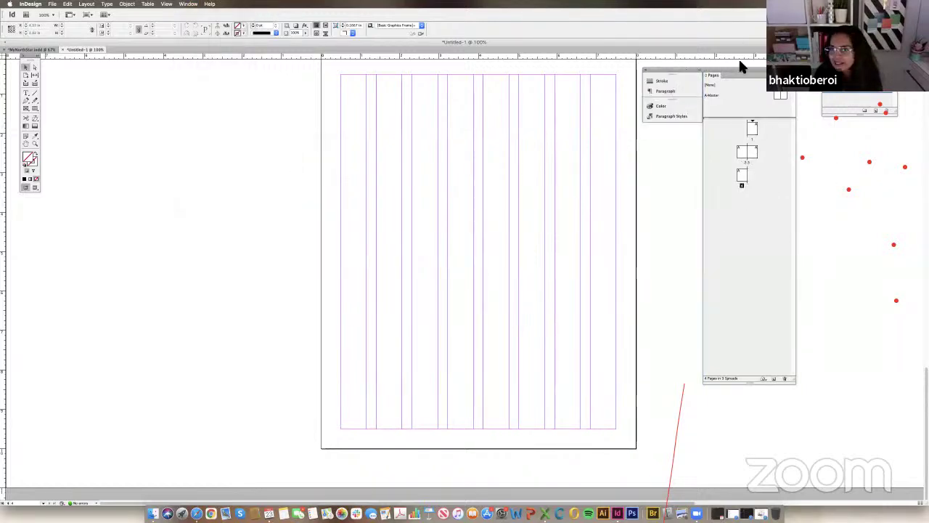
{"action": "left_click_drag", "start_coordinate": [864, 96], "coordinate": [689, 153]}
{"action": "left_click_drag", "start_coordinate": [716, 239], "coordinate": [770, 321]}
{"action": "left_click_drag", "start_coordinate": [771, 240], "coordinate": [799, 392]}
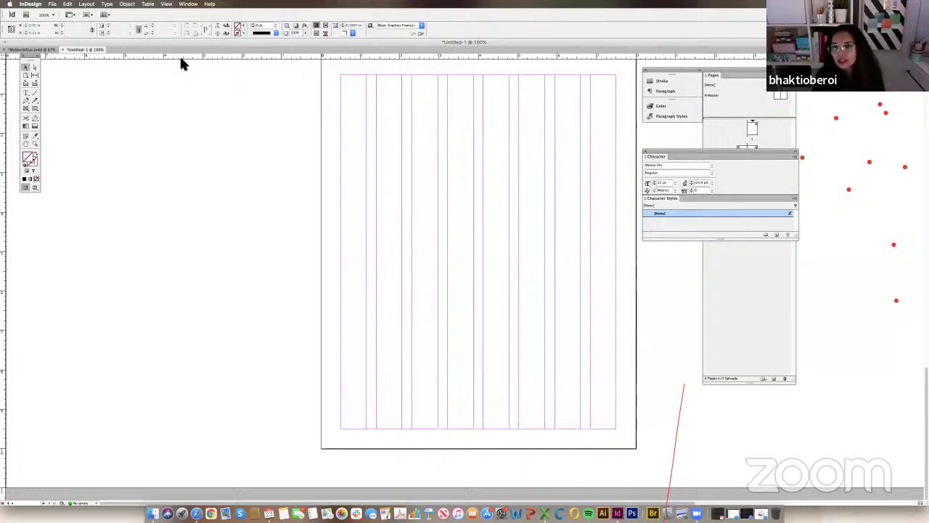
Float the Color, Paragraph Styles and Stroke panels separately at the right.
{"action": "left_click", "coordinate": [660, 107]}
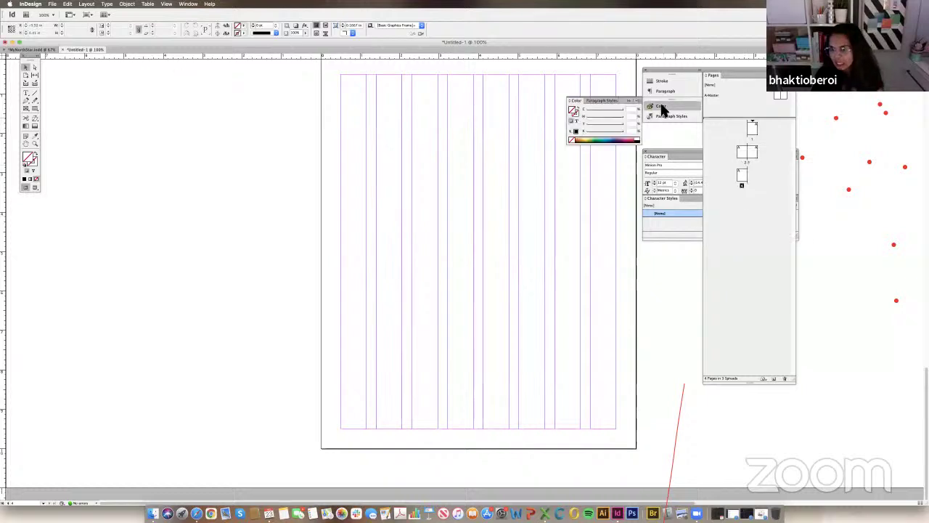
{"action": "left_click_drag", "start_coordinate": [578, 102], "coordinate": [837, 216]}
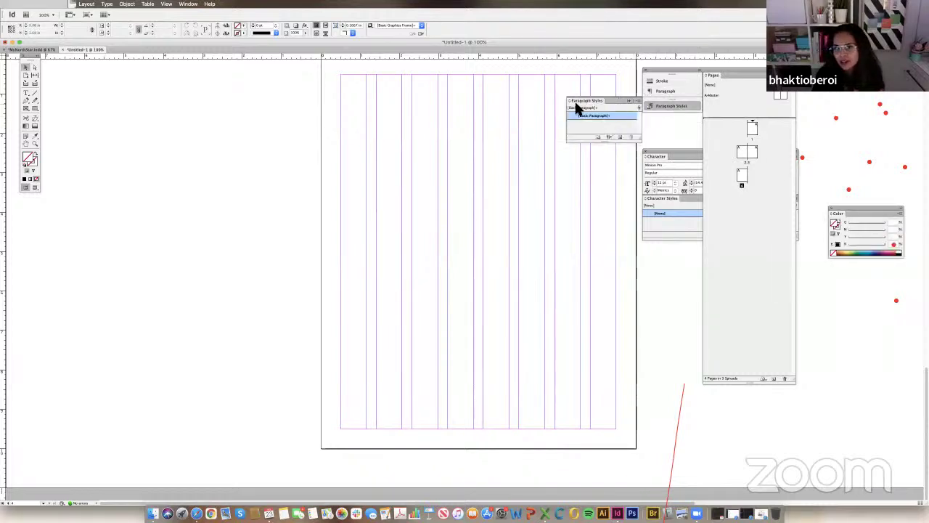
{"action": "left_click_drag", "start_coordinate": [592, 100], "coordinate": [860, 289]}
{"action": "mouse_move", "coordinate": [661, 80]}
{"action": "left_mouse_down"}
{"action": "mouse_move", "coordinate": [856, 122]}
{"action": "mouse_move", "coordinate": [863, 114]}
{"action": "left_mouse_up"}
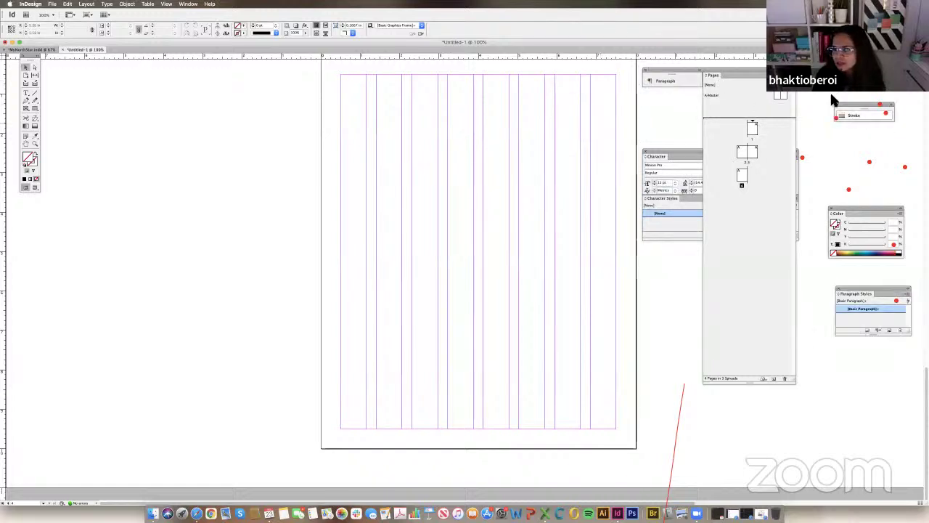
Collapse the panel column and show the Pages panel.
{"action": "left_click", "coordinate": [643, 66]}
{"action": "left_click", "coordinate": [187, 4]}
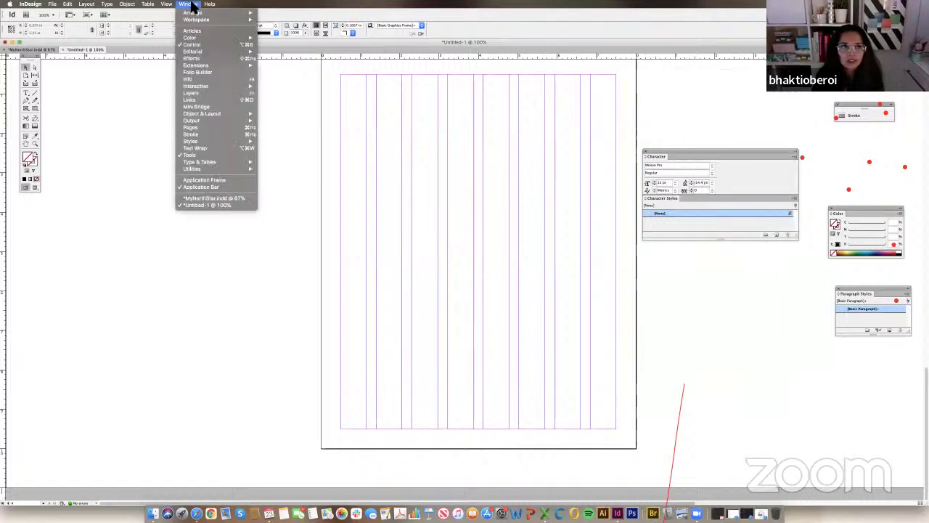
{"action": "left_click", "coordinate": [203, 127]}
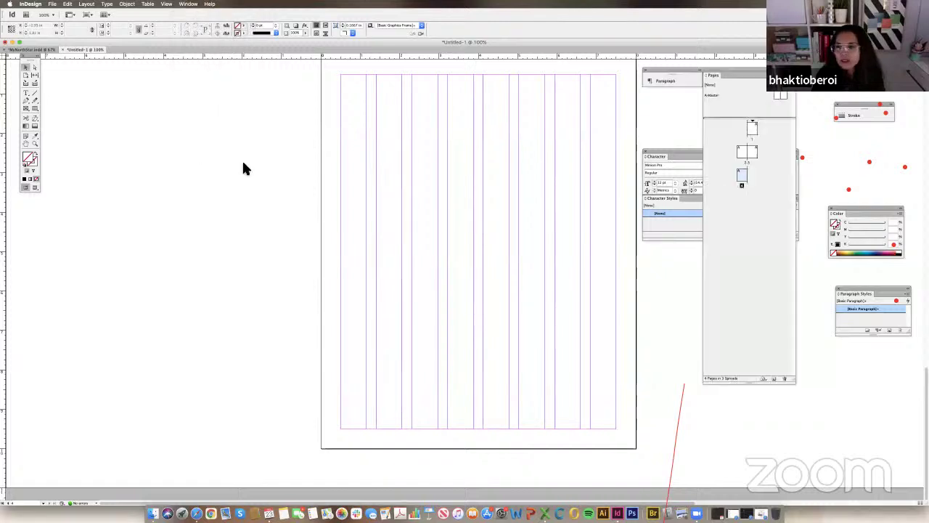
Dock the Paragraph panel under Paragraph Styles, then display page 1.
{"action": "left_click", "coordinate": [694, 77]}
{"action": "left_click_drag", "start_coordinate": [612, 73], "coordinate": [881, 353]}
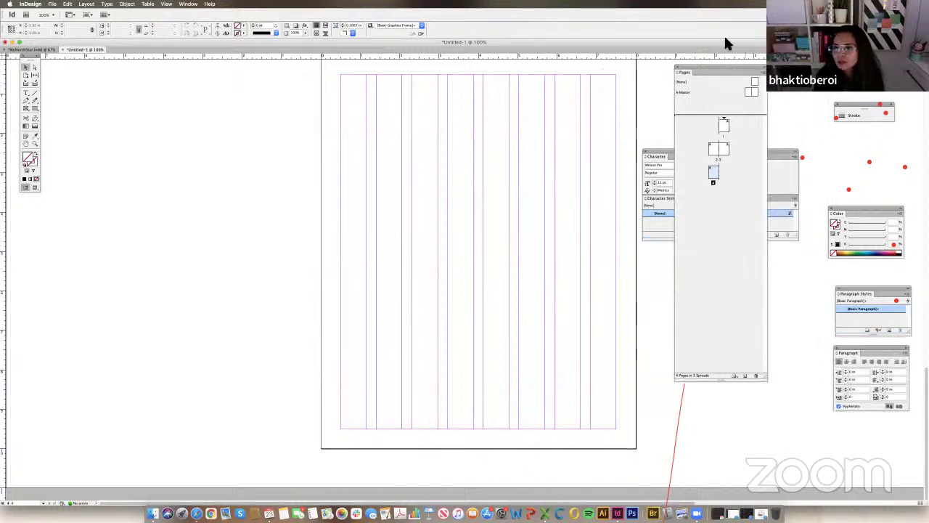
{"action": "left_click_drag", "start_coordinate": [745, 66], "coordinate": [804, 61]}
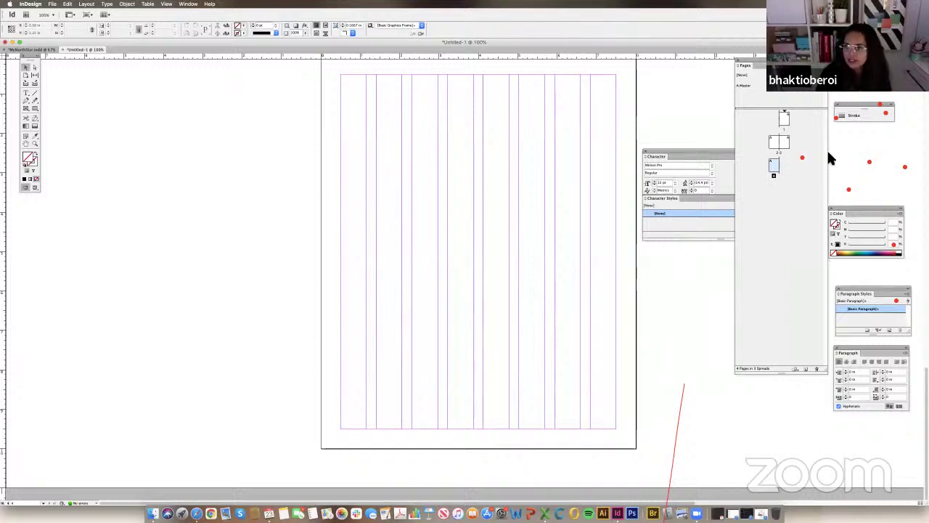
{"action": "double_click", "coordinate": [784, 118]}
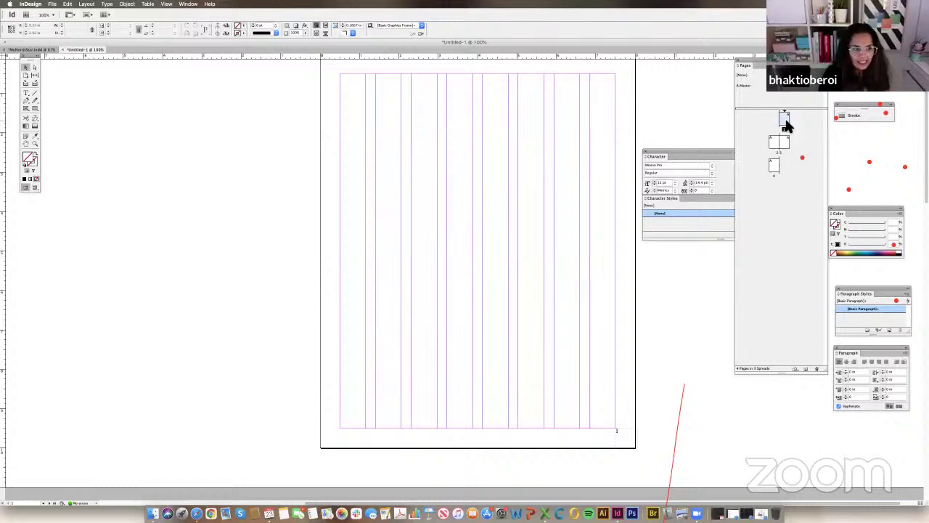
Float the Tools panel beside the page and draw a text frame across page 1's top.
{"action": "left_click", "coordinate": [784, 120]}
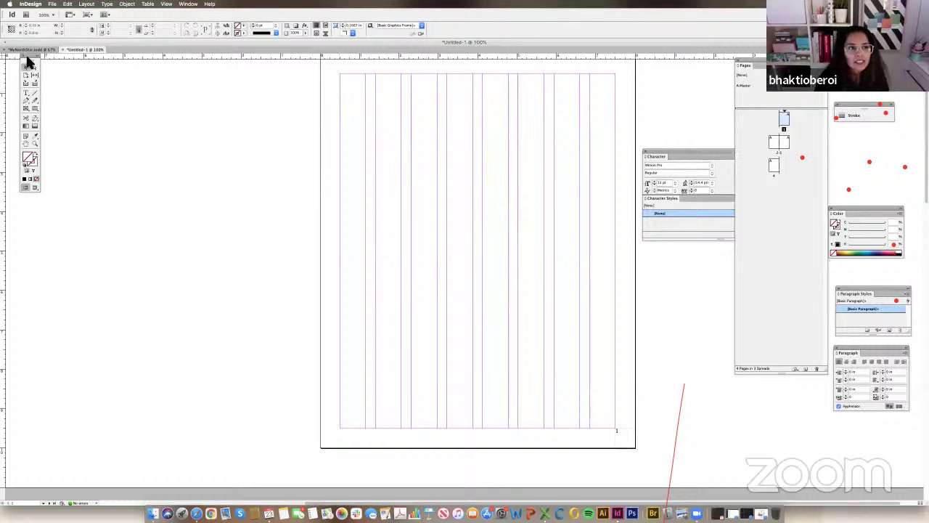
{"action": "left_click_drag", "start_coordinate": [28, 62], "coordinate": [263, 93]}
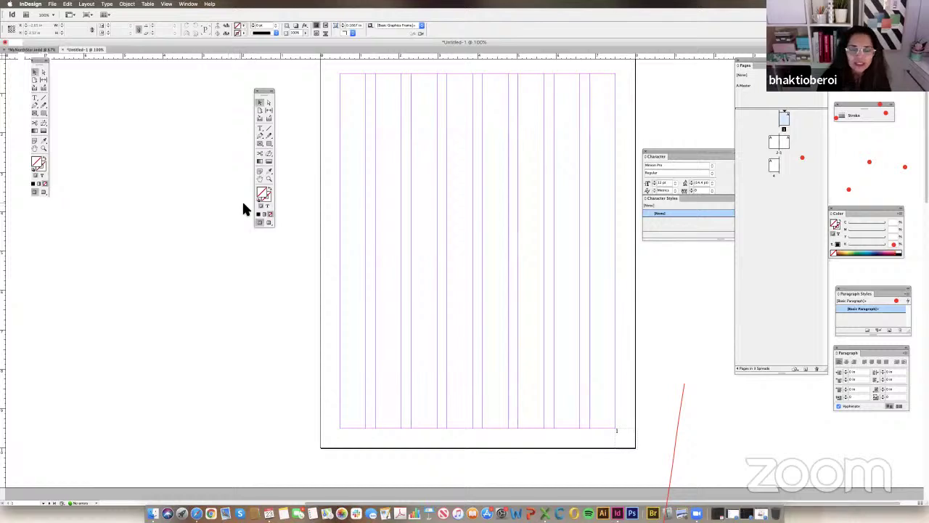
{"action": "left_click", "coordinate": [260, 129]}
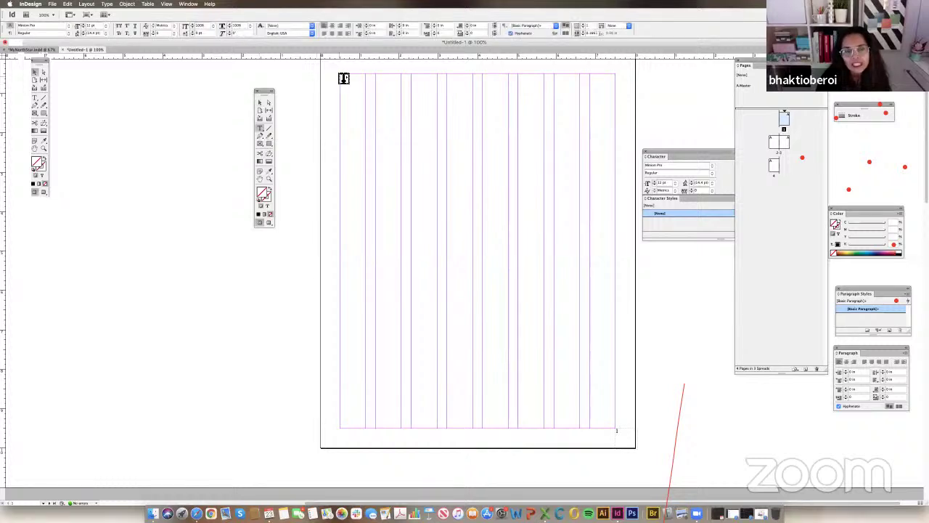
{"action": "left_click_drag", "start_coordinate": [340, 75], "coordinate": [615, 157]}
Select the new text frame and nudge its top edge up slightly.
{"action": "left_click", "coordinate": [259, 104]}
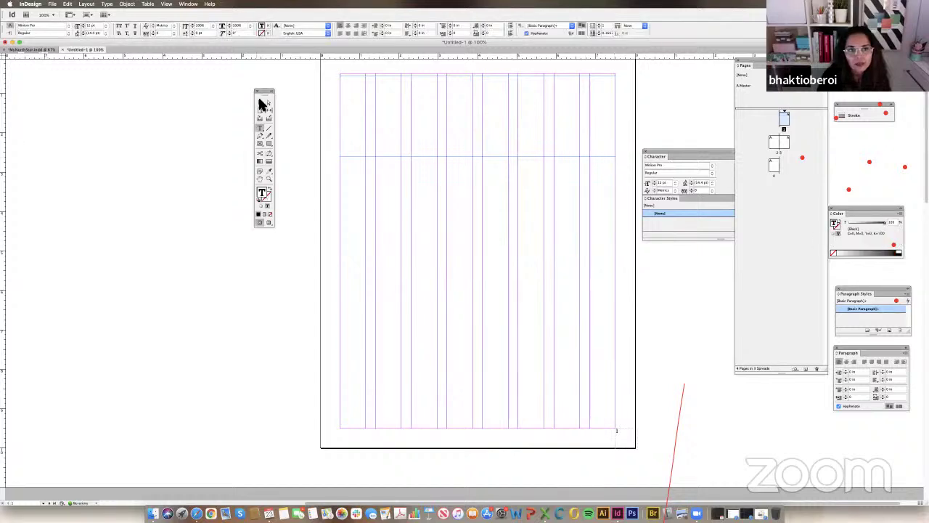
{"action": "left_click", "coordinate": [506, 89]}
{"action": "left_click_drag", "start_coordinate": [479, 79], "coordinate": [479, 74]}
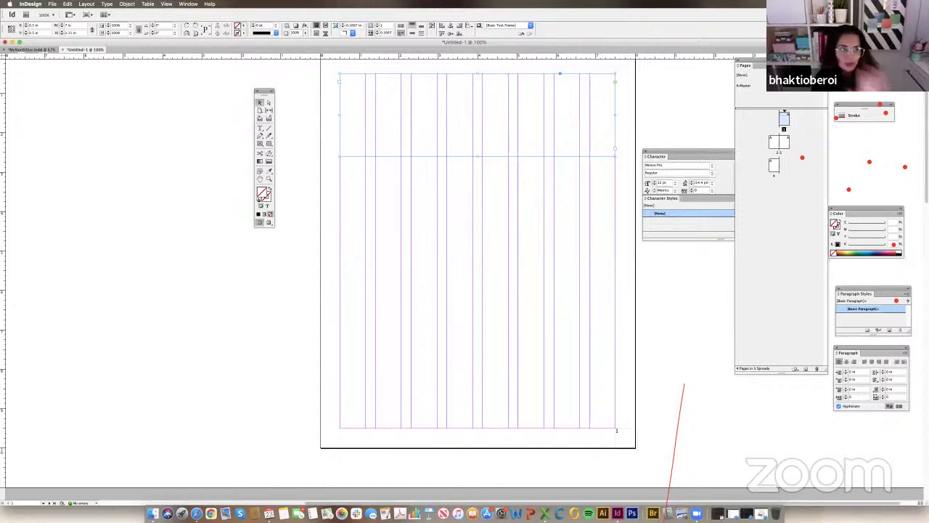
{"action": "left_click", "coordinate": [52, 4]}
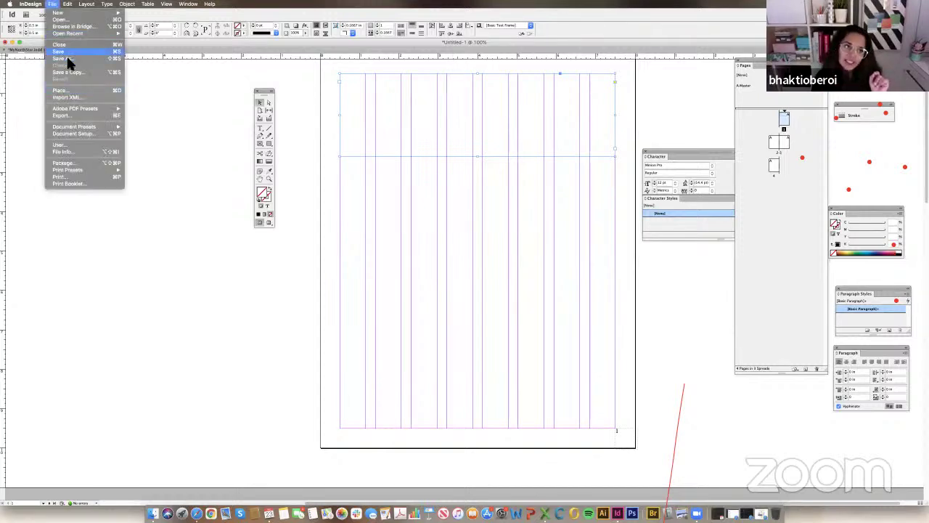
Save the document to the Desktop as SelfPortrait.indd.
{"action": "left_click", "coordinate": [67, 59]}
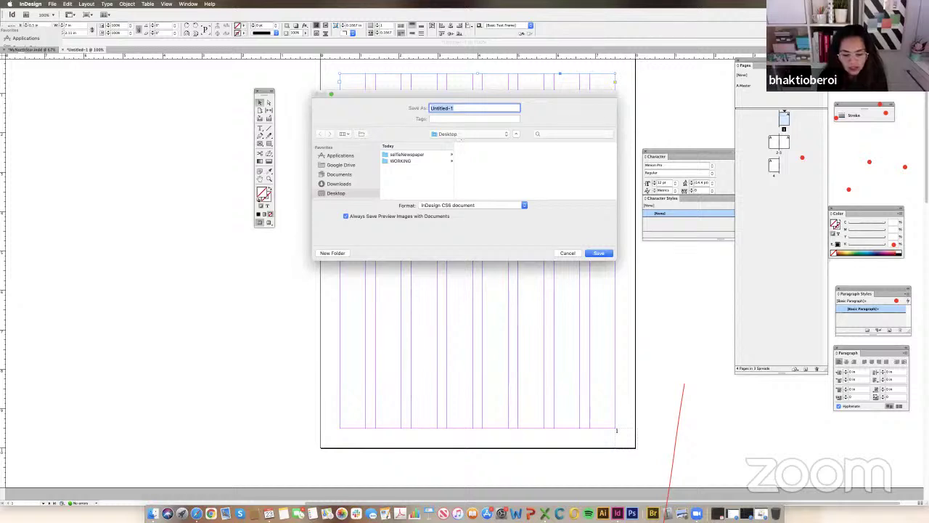
{"action": "type", "text": "SelfPort"}
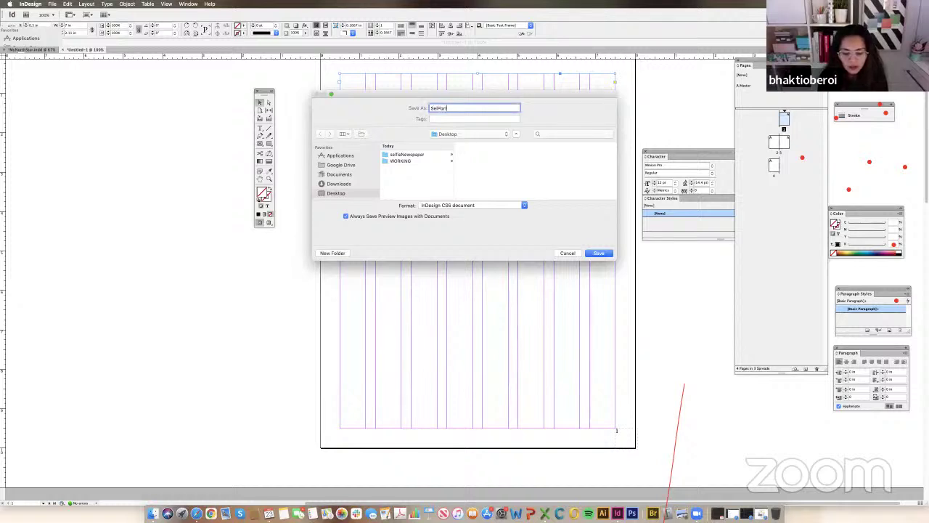
{"action": "type", "text": "ra"}
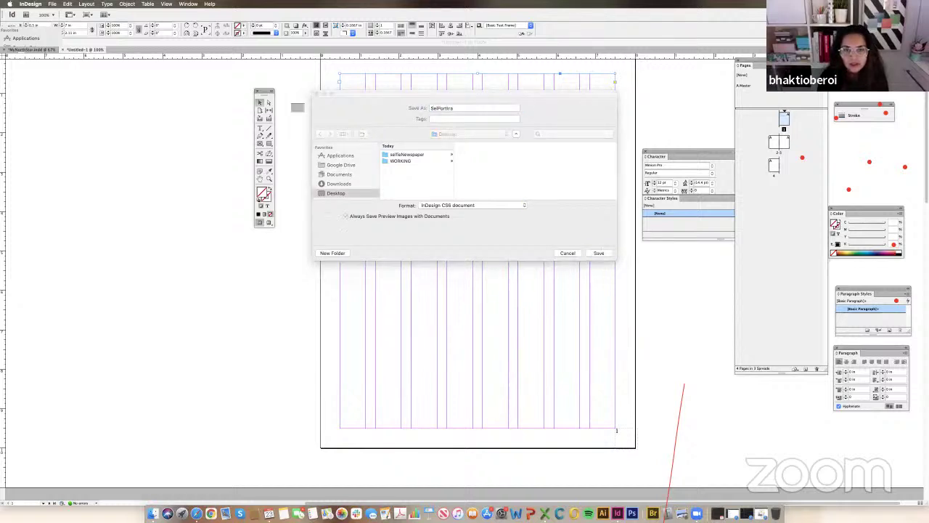
{"action": "left_click", "coordinate": [465, 106]}
{"action": "key", "text": "BackSpace"}
{"action": "key", "text": "BackSpace"}
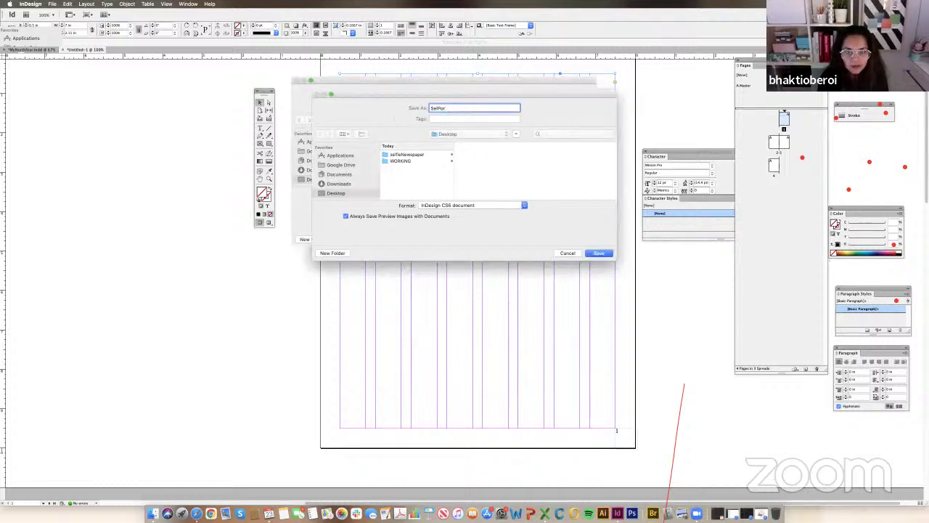
{"action": "type", "text": "rai"}
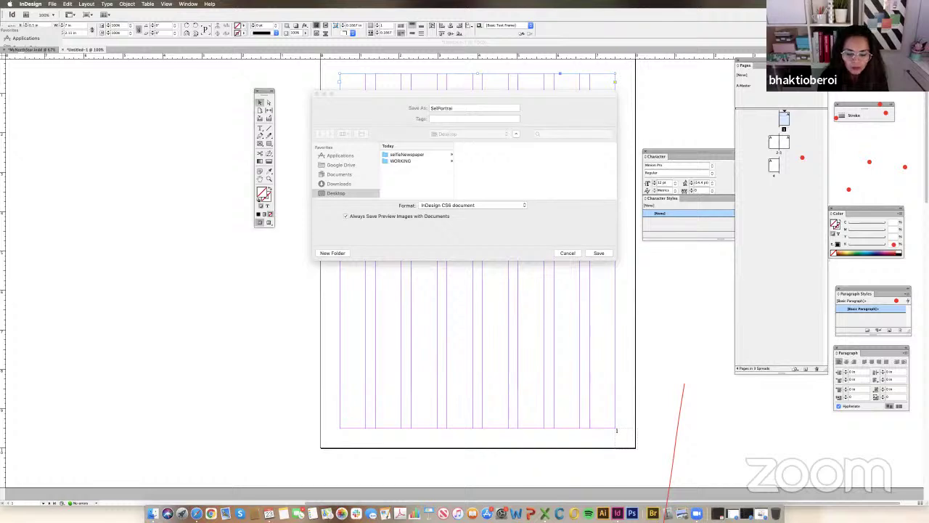
{"action": "left_click", "coordinate": [468, 110]}
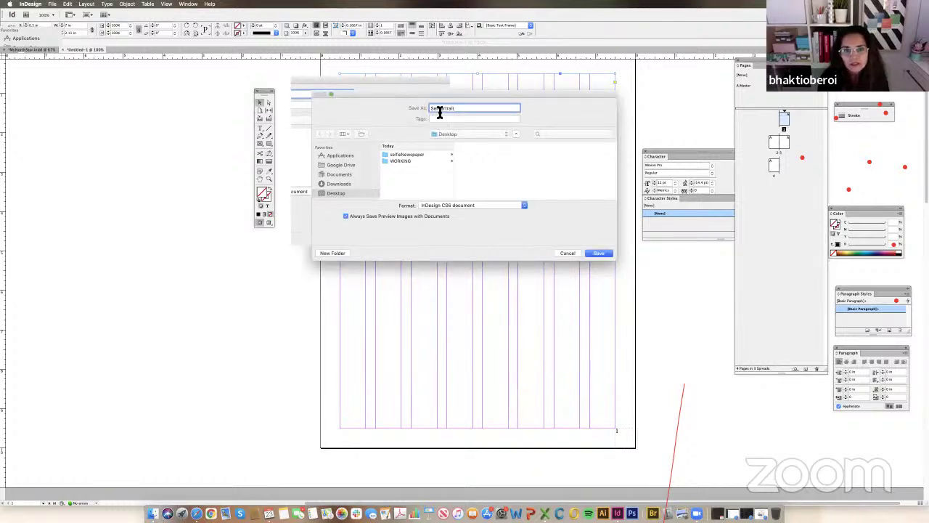
{"action": "left_click", "coordinate": [438, 109]}
{"action": "type", "text": "f"}
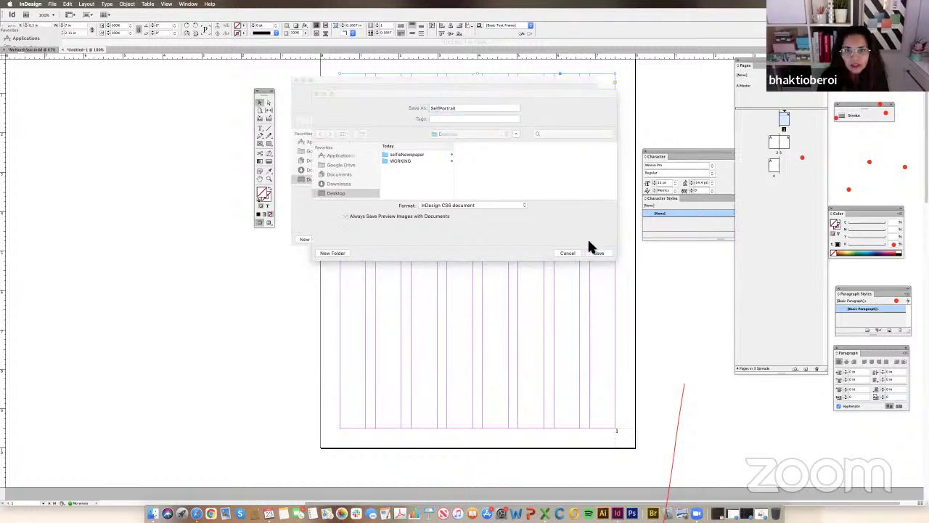
{"action": "left_click", "coordinate": [599, 253]}
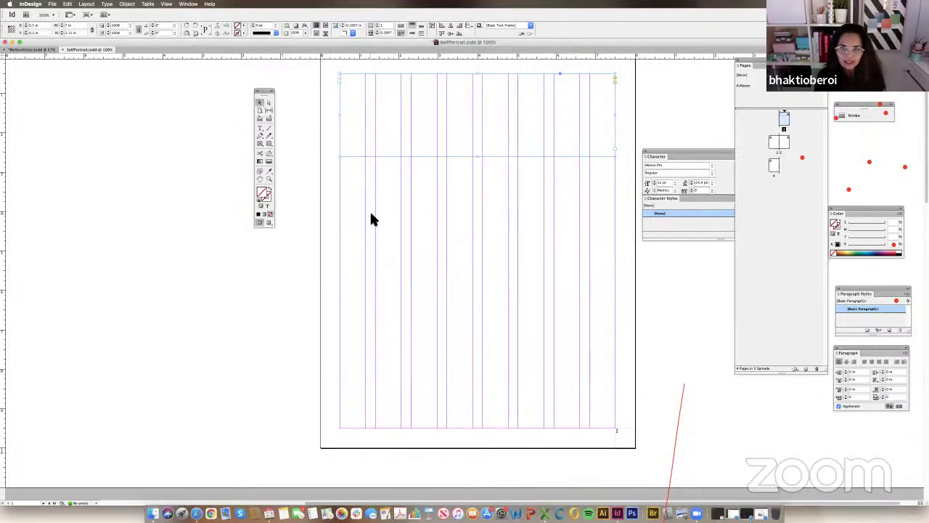
Type 'Relevant' into page 1's top-left text frame and select the word.
{"action": "left_click", "coordinate": [261, 128]}
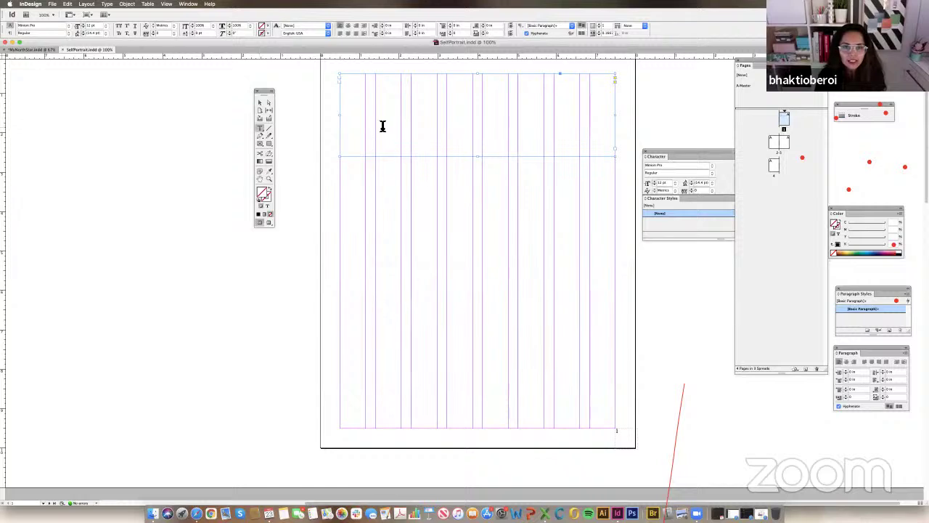
{"action": "left_click", "coordinate": [382, 126]}
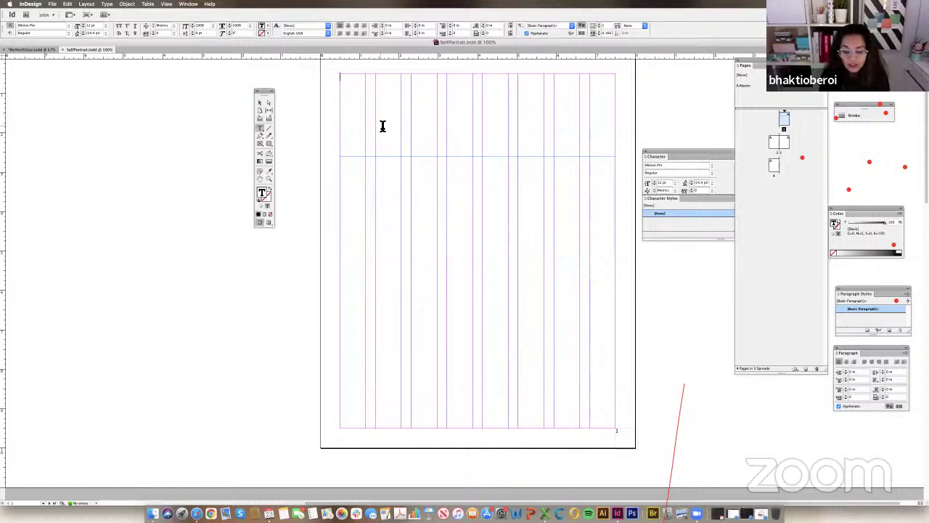
{"action": "scroll", "coordinate": [382, 126], "scroll_direction": "right", "scroll_amount": 2}
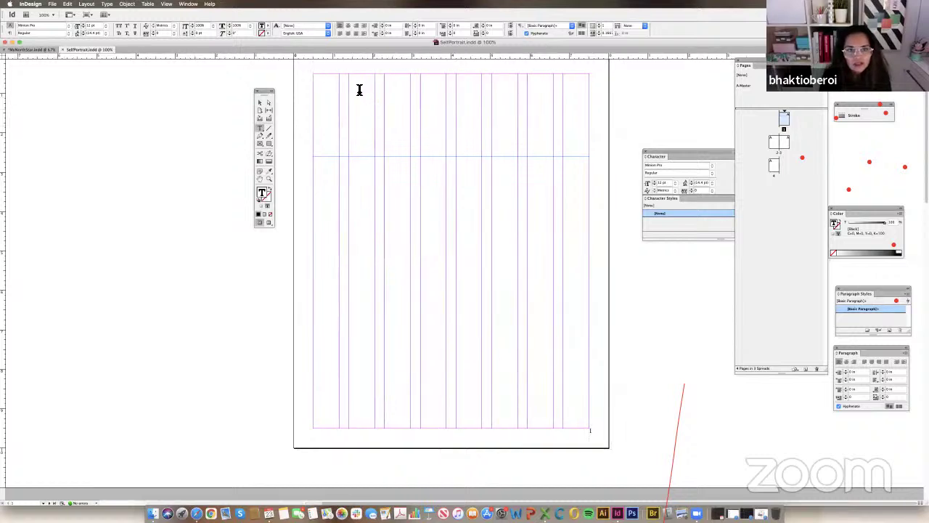
{"action": "left_click", "coordinate": [358, 89]}
{"action": "type", "text": "Relev"}
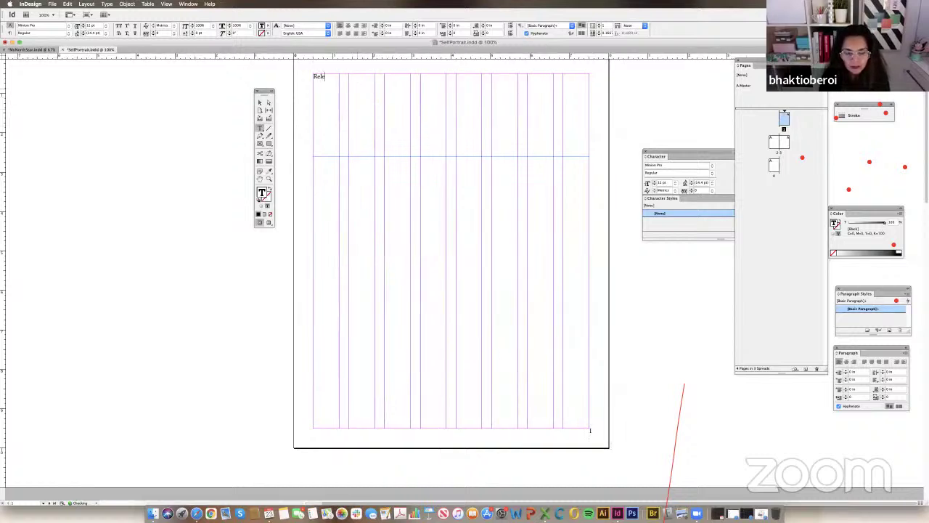
{"action": "type", "text": "ant"}
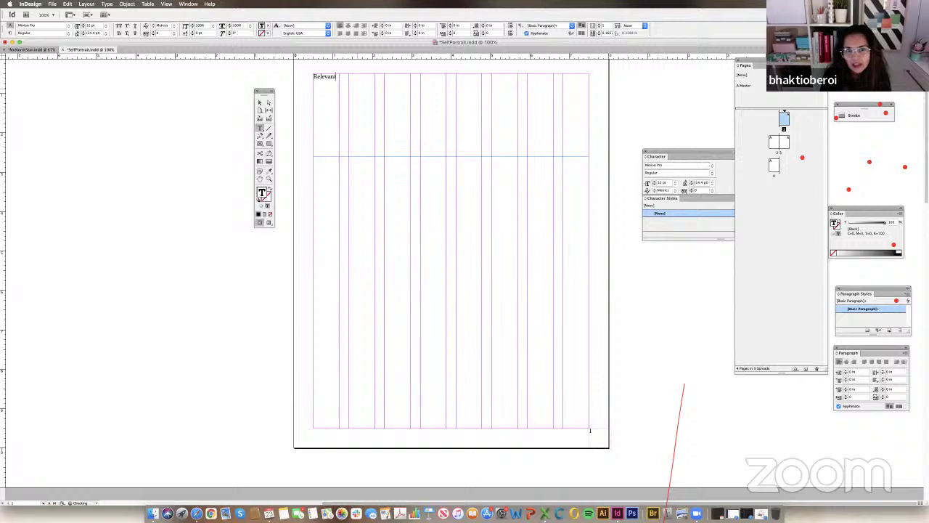
{"action": "double_click", "coordinate": [327, 77]}
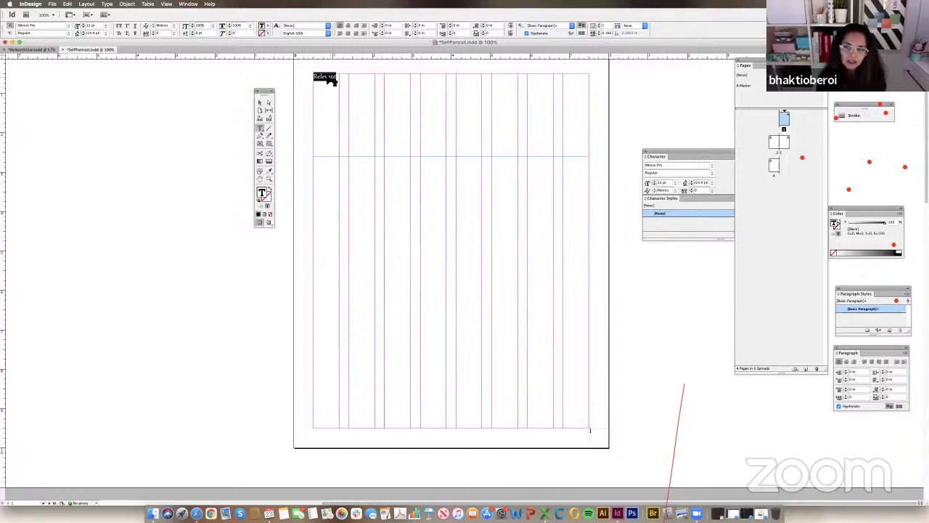
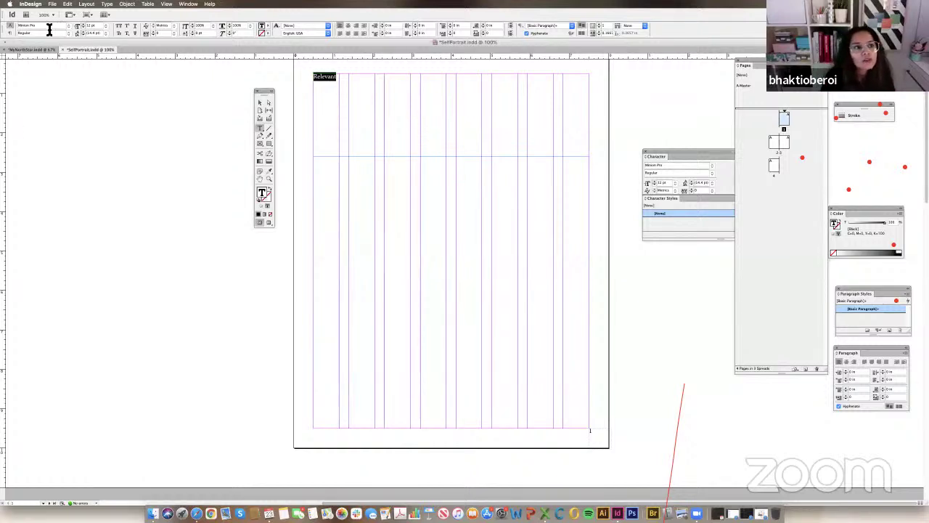
Set the Relevant headline in Garamond at 72 pt.
{"action": "left_click", "coordinate": [8, 26]}
{"action": "type", "text": "Garamond"}
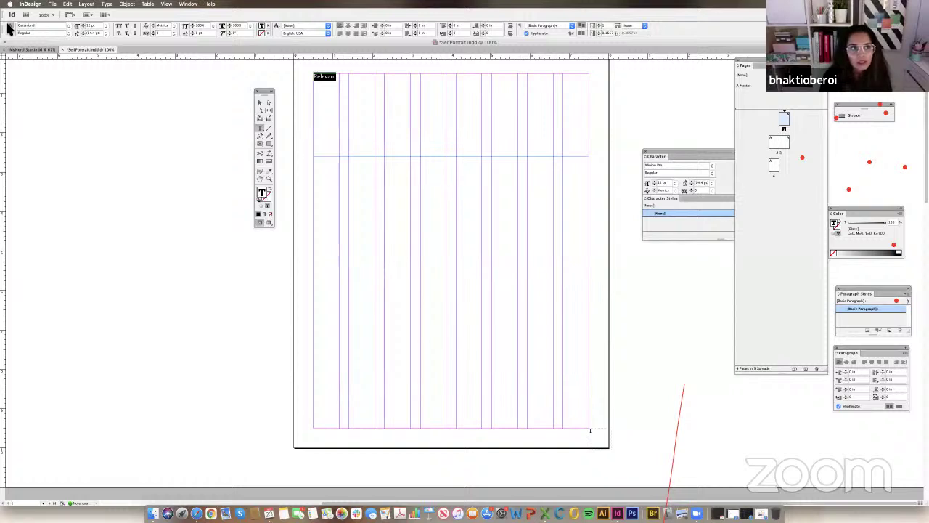
{"action": "left_click", "coordinate": [384, 143]}
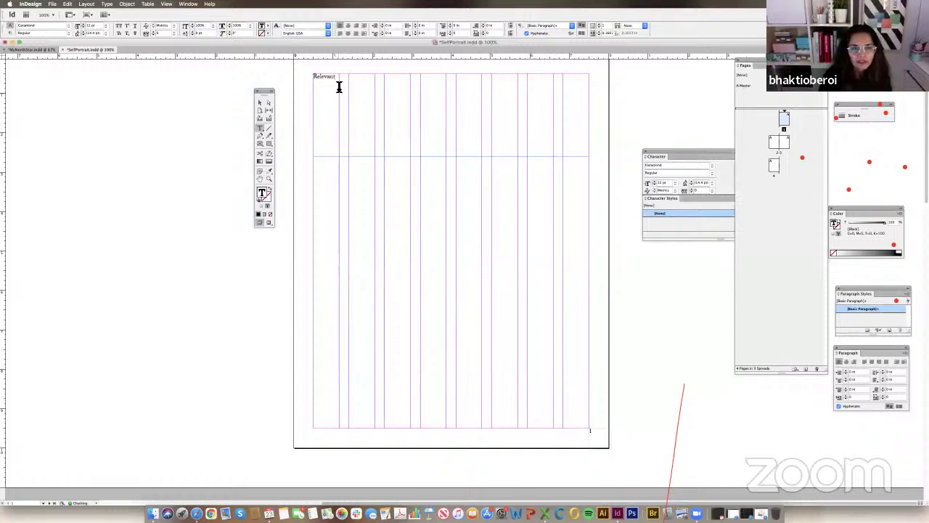
{"action": "left_click_drag", "start_coordinate": [315, 77], "coordinate": [353, 74]}
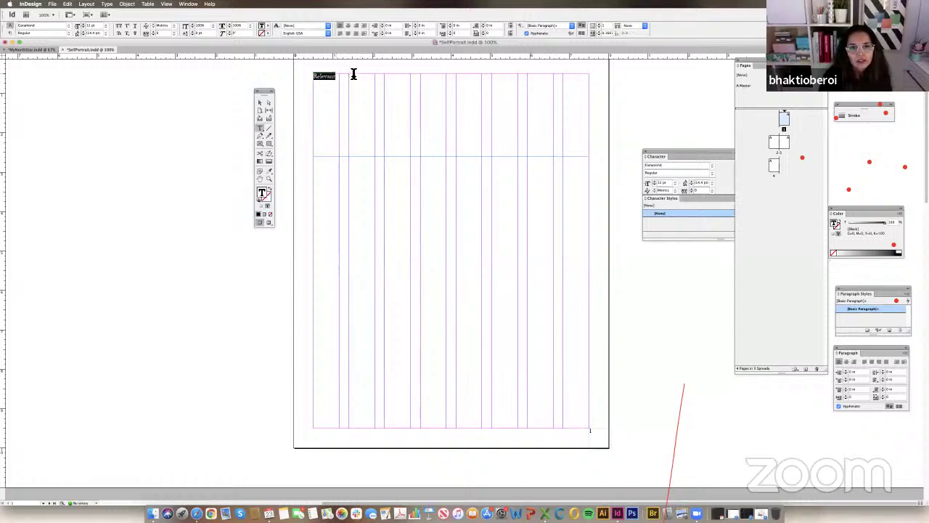
{"action": "left_click", "coordinate": [105, 25]}
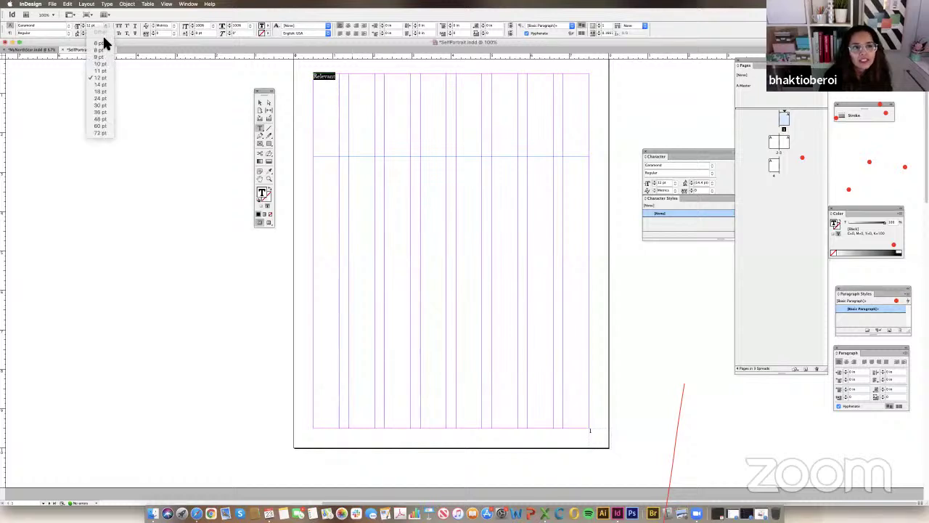
{"action": "left_click", "coordinate": [100, 132]}
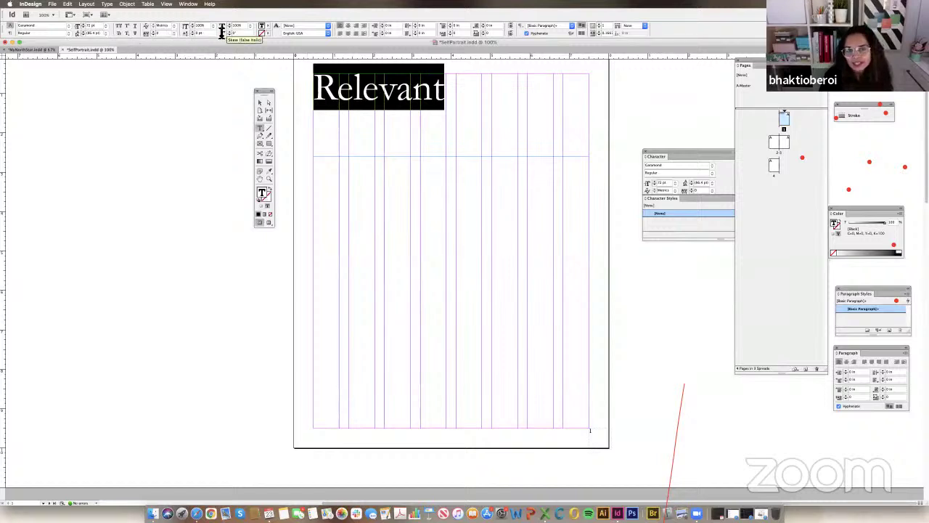
Try centre and right alignment, then left-align Relevant with baseline grid alignment off.
{"action": "left_click", "coordinate": [349, 27]}
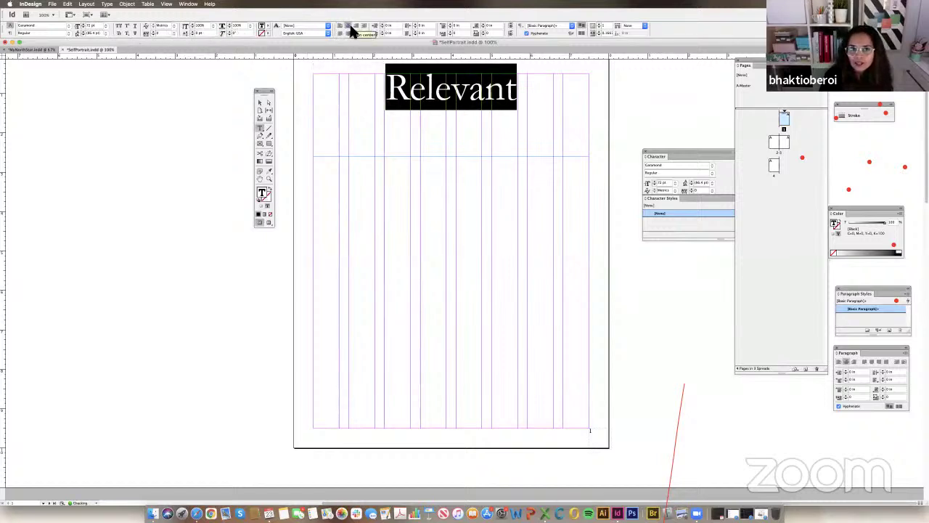
{"action": "left_click", "coordinate": [356, 27]}
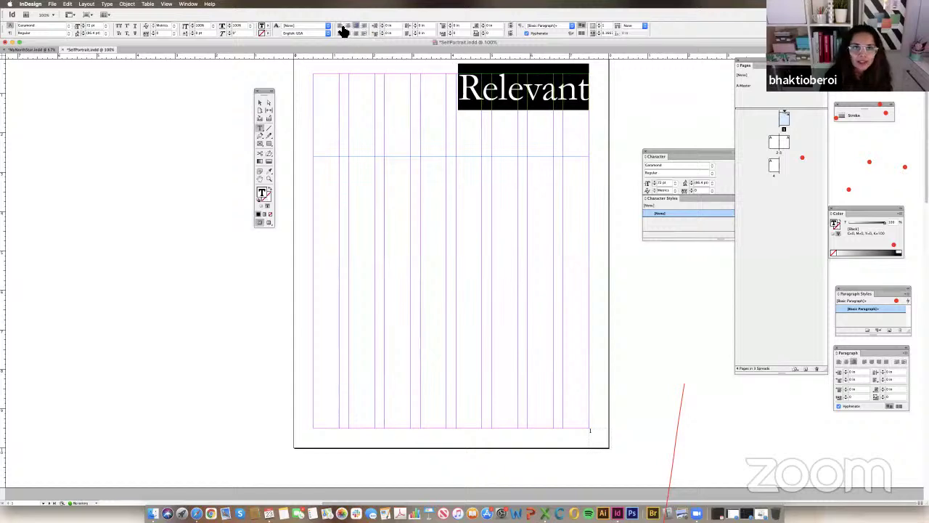
{"action": "left_click", "coordinate": [341, 27]}
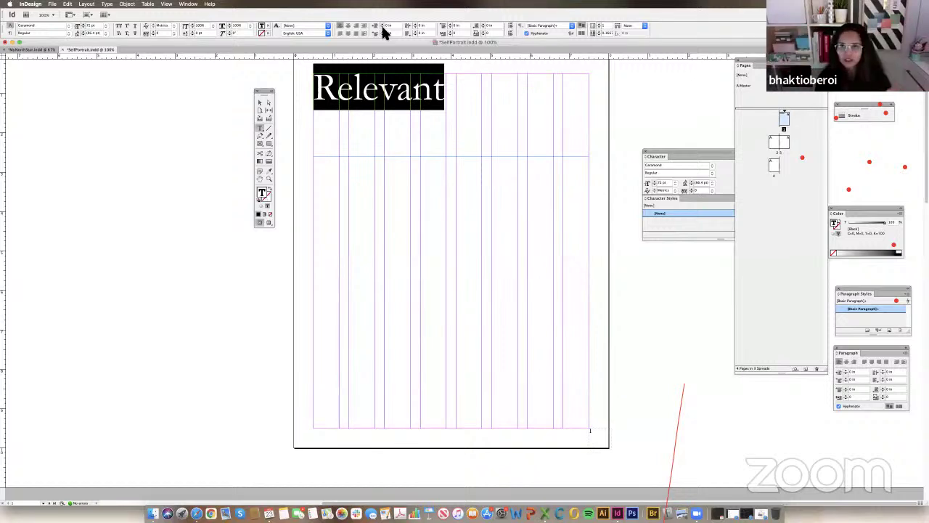
{"action": "left_click", "coordinate": [582, 33]}
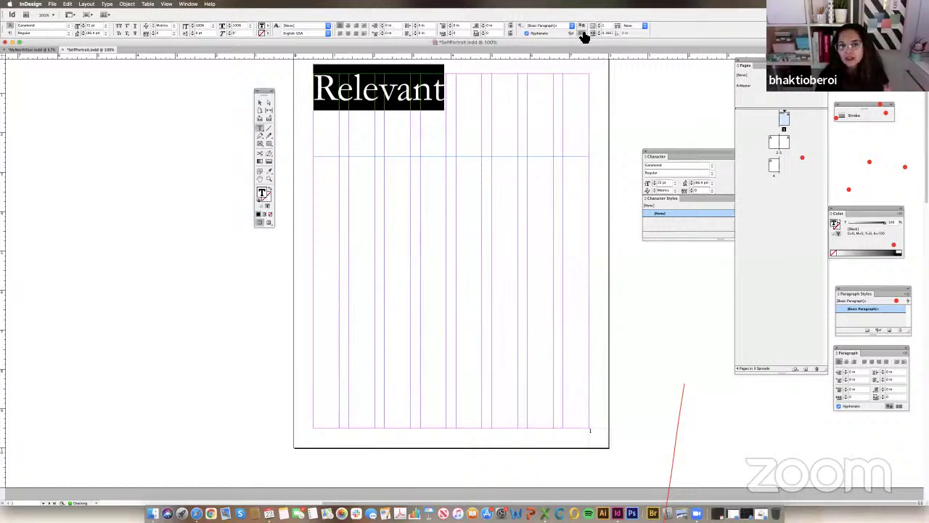
{"action": "left_click", "coordinate": [581, 28]}
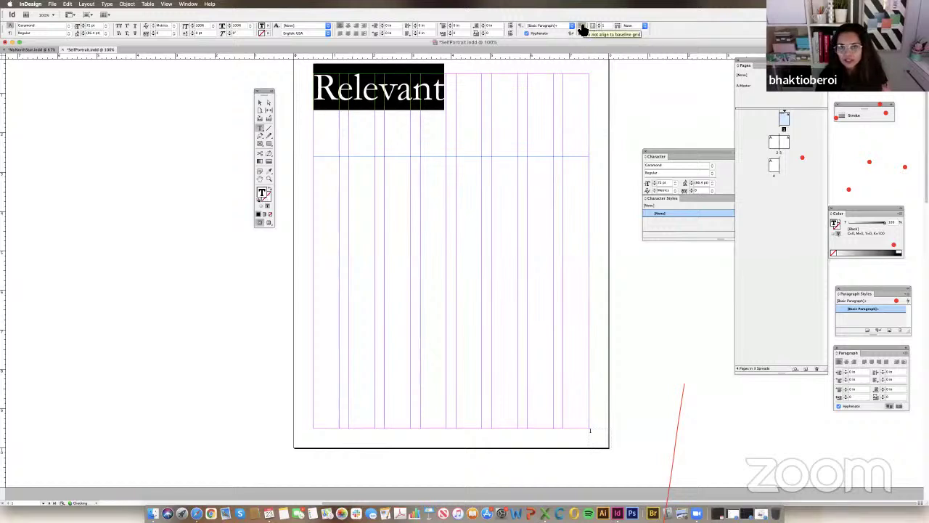
{"action": "left_click", "coordinate": [153, 34]}
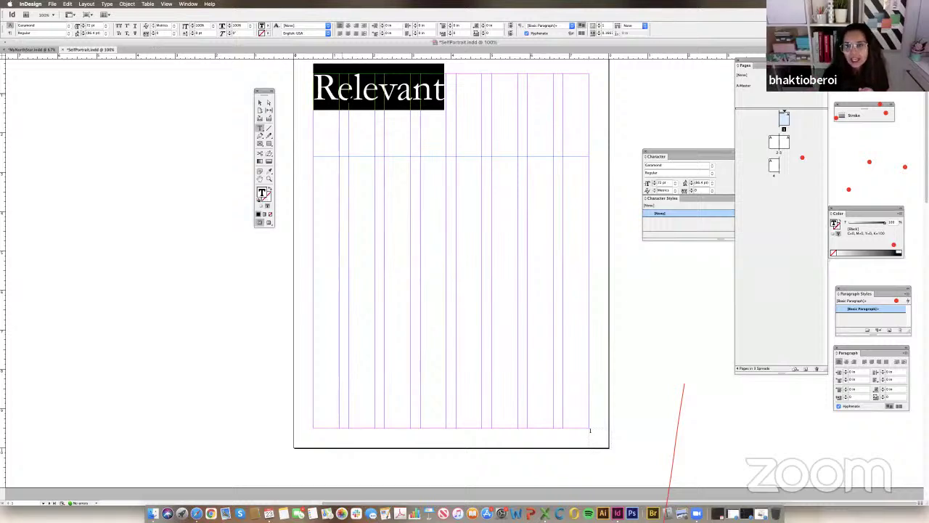
Type the test words 'fhd fjd' after Relevant, then delete them.
{"action": "left_click", "coordinate": [447, 89]}
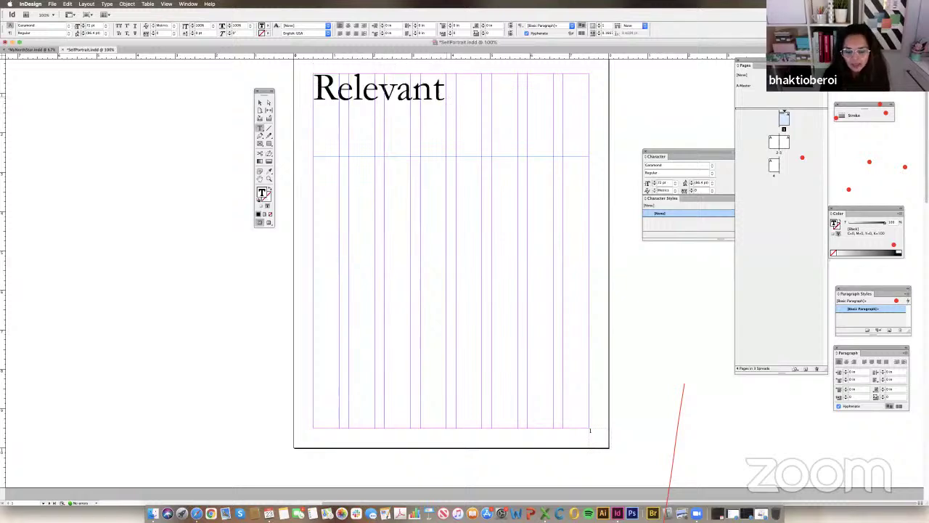
{"action": "type", "text": "fhd fjd"}
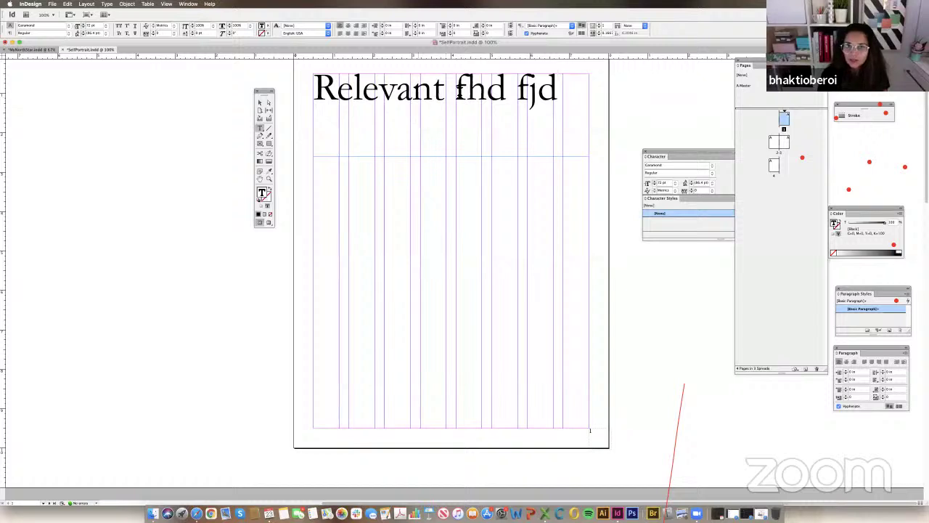
{"action": "left_click_drag", "start_coordinate": [455, 90], "coordinate": [597, 99]}
{"action": "key", "text": "BackSpace"}
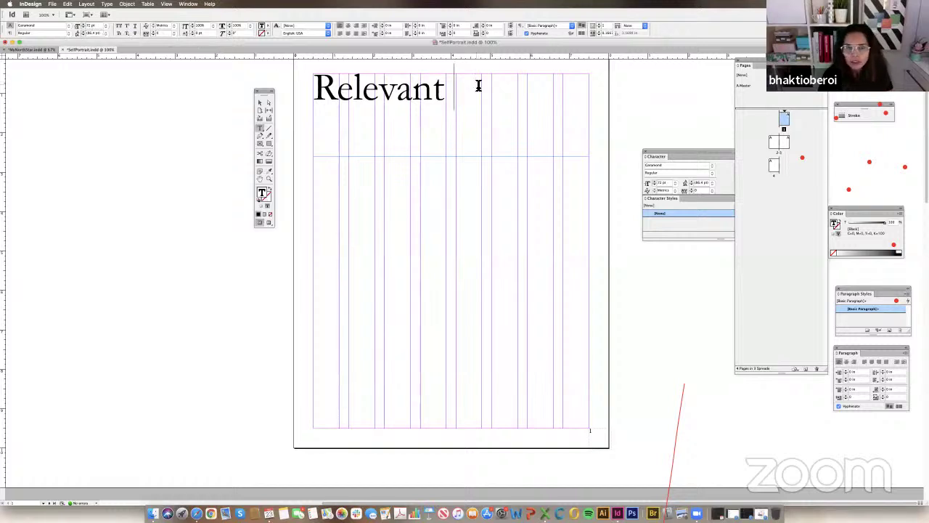
Enlarge the Relevant headline to font size 850.
{"action": "left_click", "coordinate": [321, 88]}
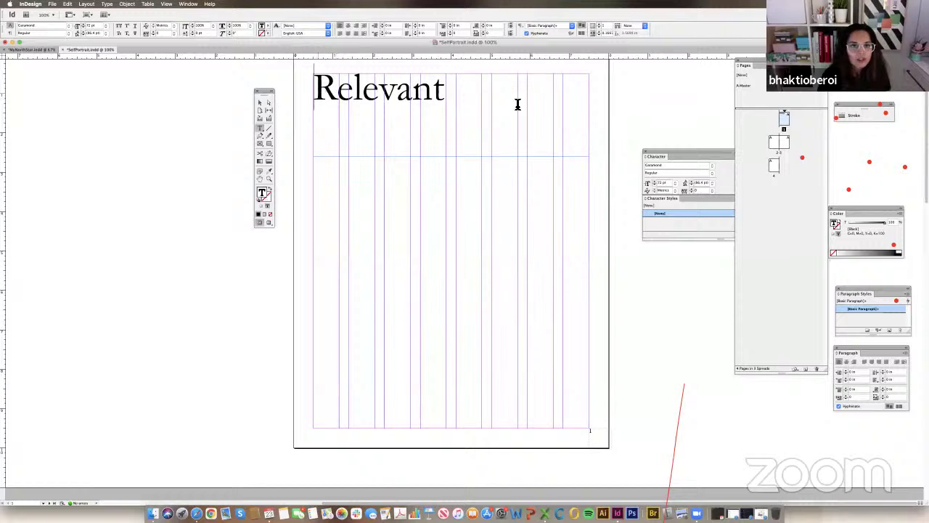
{"action": "left_click", "coordinate": [517, 104], "text": "shift"}
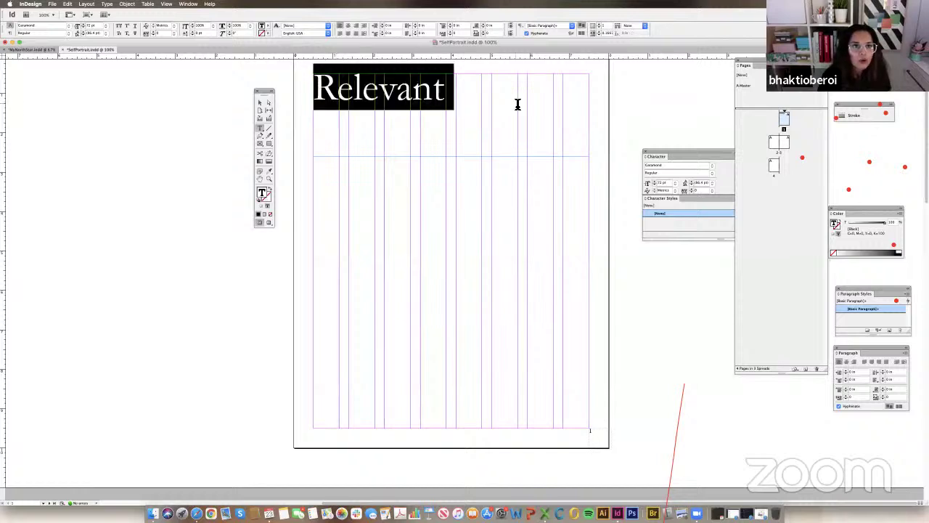
{"action": "left_click", "coordinate": [80, 26]}
{"action": "type", "text": "8"}
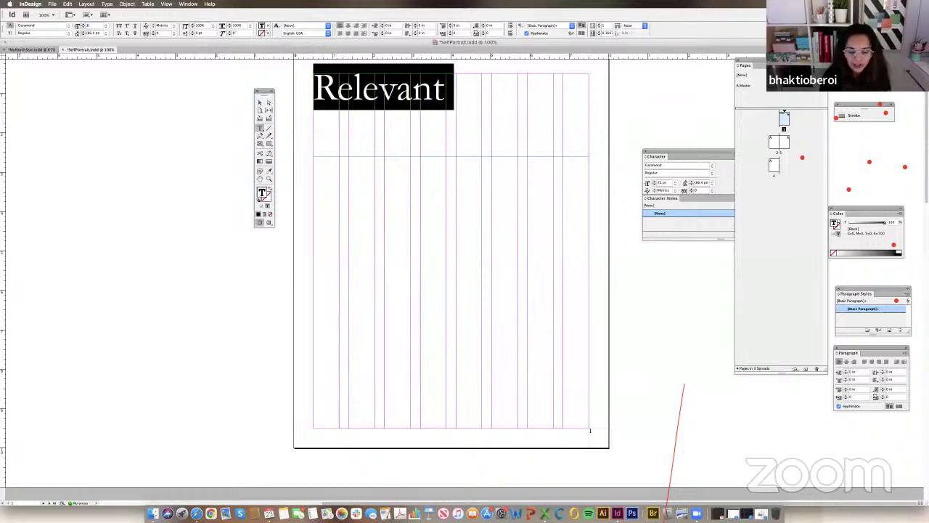
{"action": "type", "text": "50"}
{"action": "left_click", "coordinate": [371, 129]}
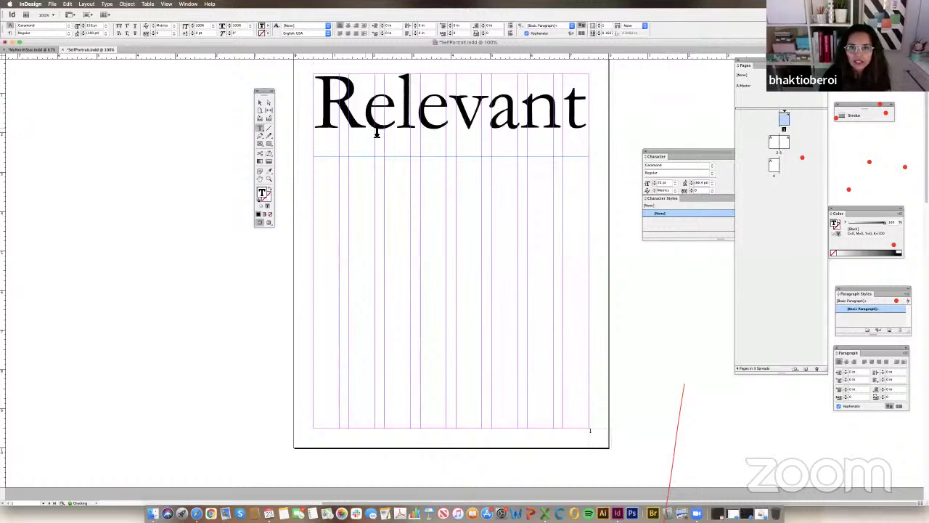
Change the capital R to lowercase 'r' and right-align 'relevant'.
{"action": "left_click_drag", "start_coordinate": [326, 104], "coordinate": [608, 137]}
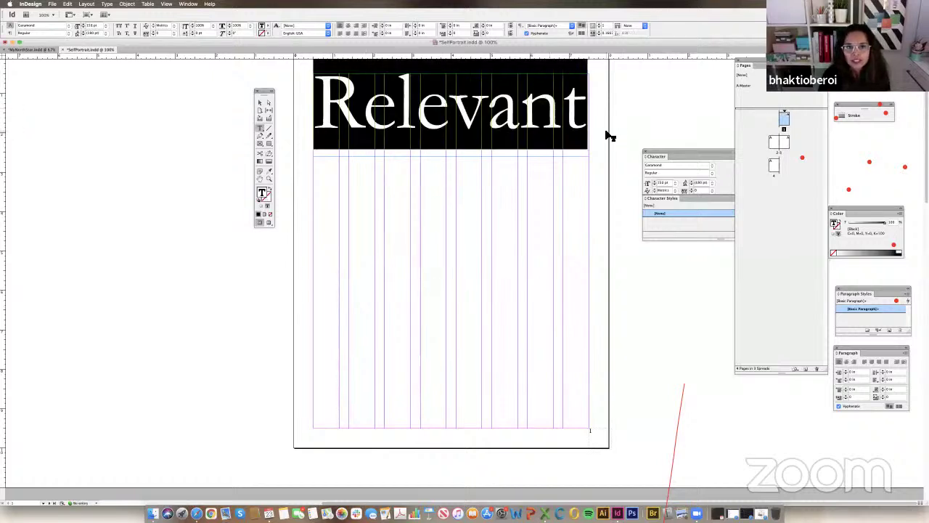
{"action": "left_click", "coordinate": [353, 116]}
{"action": "key", "text": "shift+Left"}
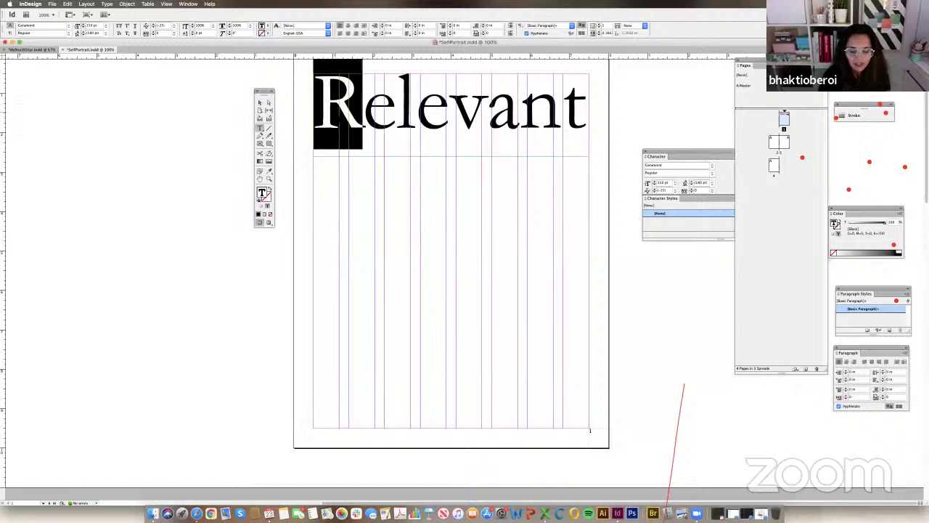
{"action": "type", "text": "r"}
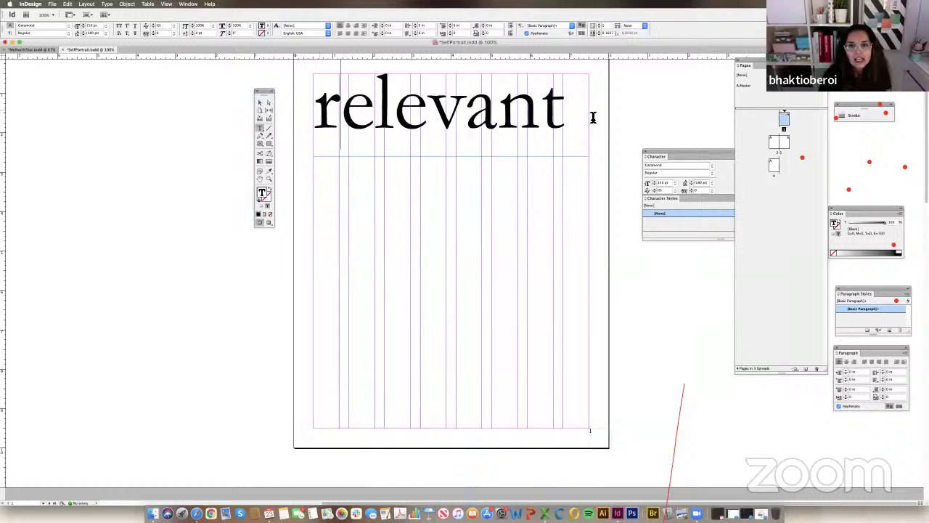
{"action": "key", "text": "super+a"}
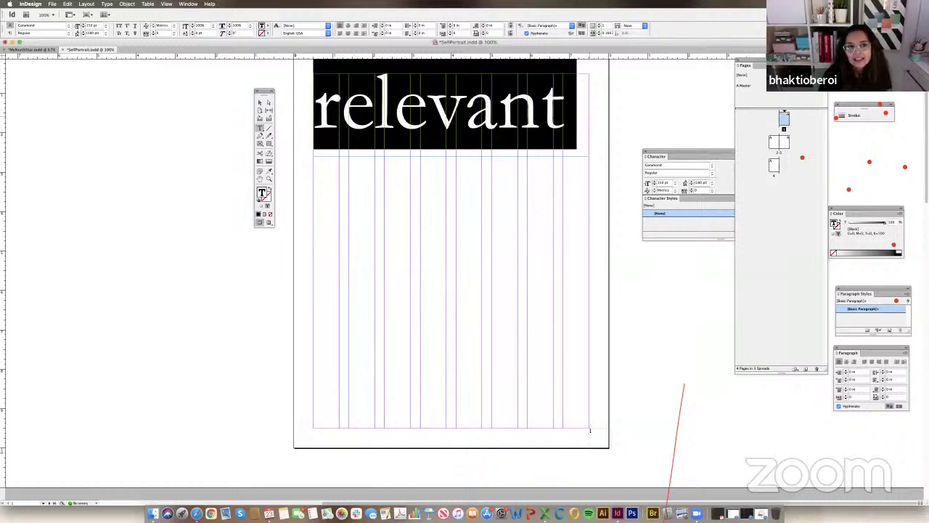
{"action": "left_click", "coordinate": [356, 26]}
{"action": "left_click", "coordinate": [260, 103]}
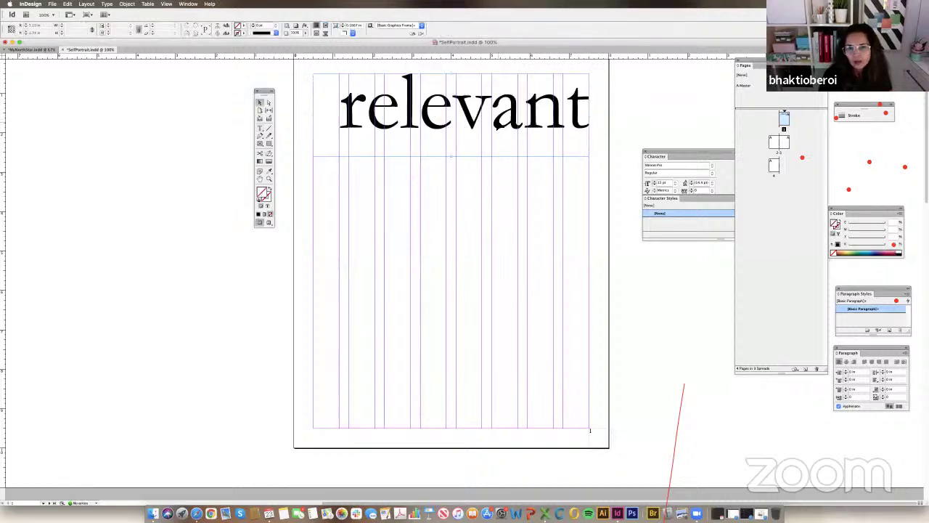
Move the relevant frame down to mid-page and check the A-Master spread.
{"action": "left_click_drag", "start_coordinate": [501, 129], "coordinate": [508, 330]}
{"action": "left_click", "coordinate": [593, 436]}
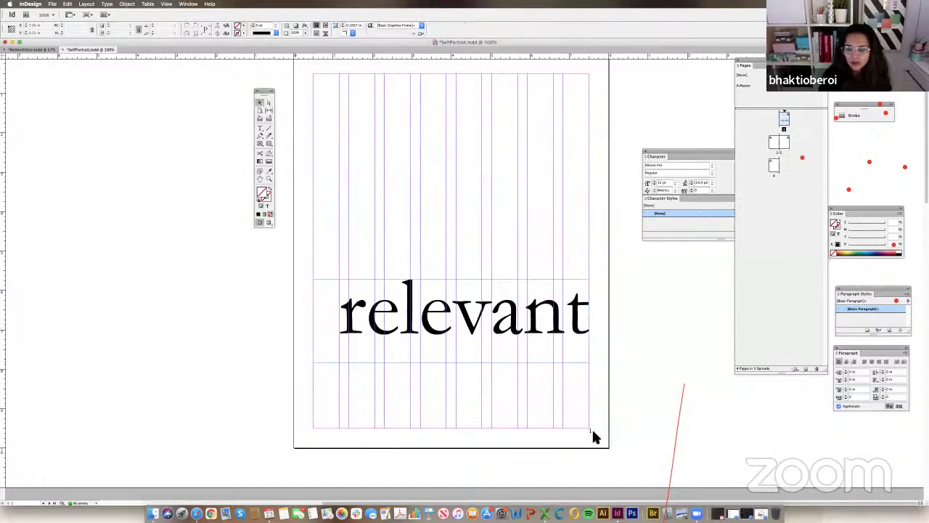
{"action": "double_click", "coordinate": [814, 92]}
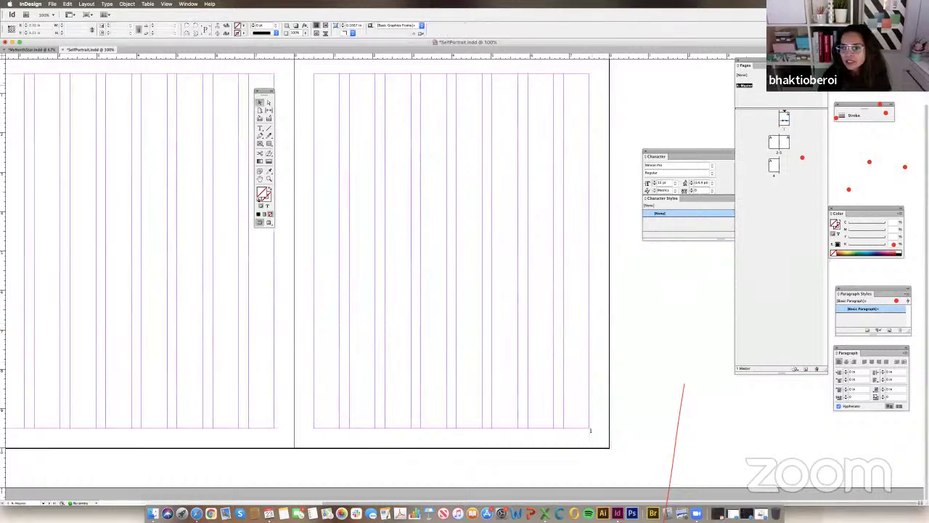
{"action": "left_click", "coordinate": [599, 443]}
{"action": "left_click", "coordinate": [600, 439]}
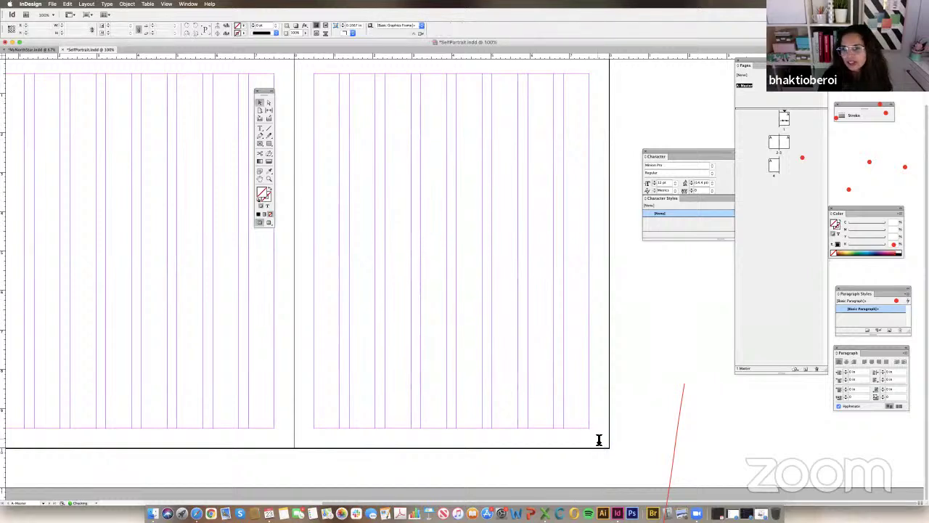
Return to page 1 and save the SelfPortrait document.
{"action": "double_click", "coordinate": [784, 119]}
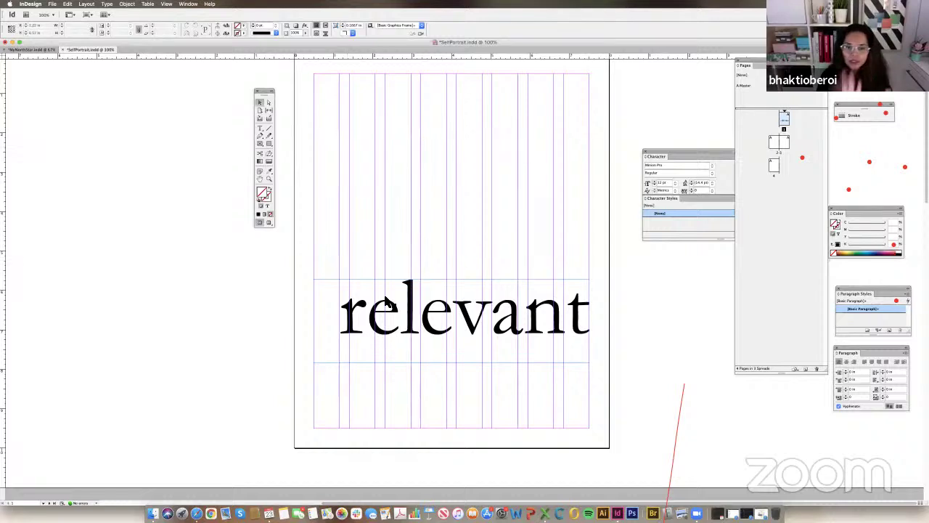
{"action": "key", "text": "super+s"}
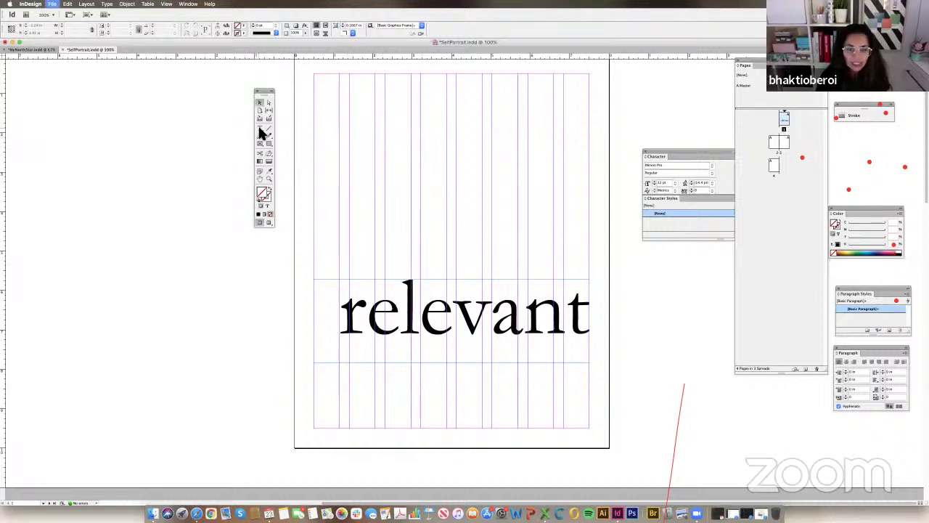
{"action": "left_click", "coordinate": [259, 128]}
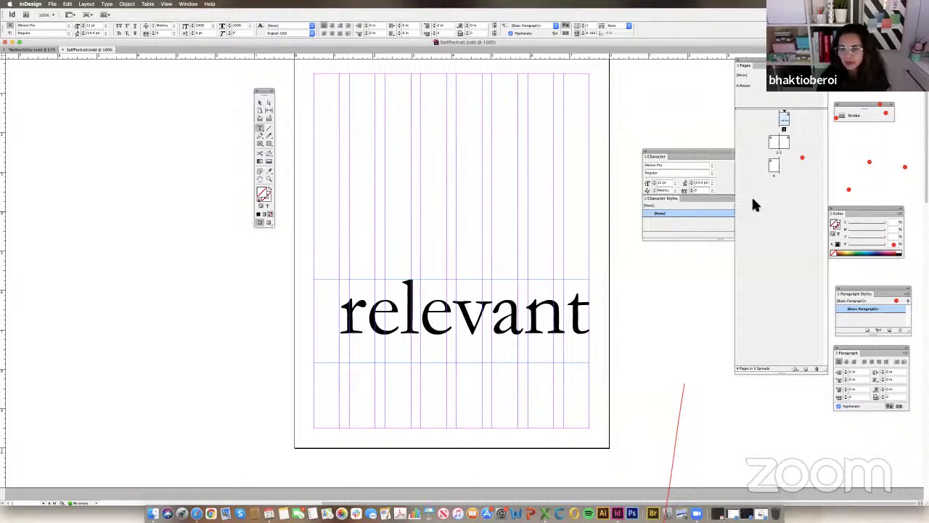
Pull Character Styles out into its own floating panel.
{"action": "left_click_drag", "start_coordinate": [696, 155], "coordinate": [687, 120]}
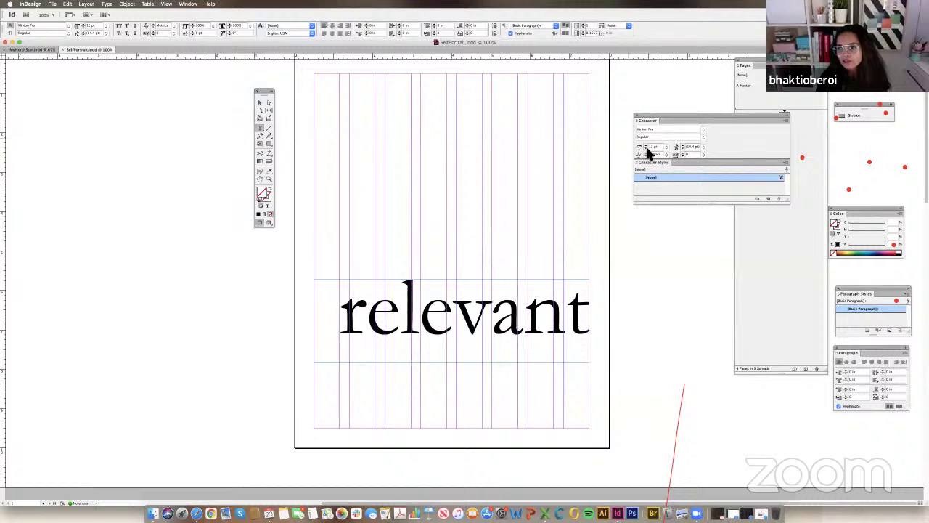
{"action": "left_click_drag", "start_coordinate": [649, 166], "coordinate": [664, 226]}
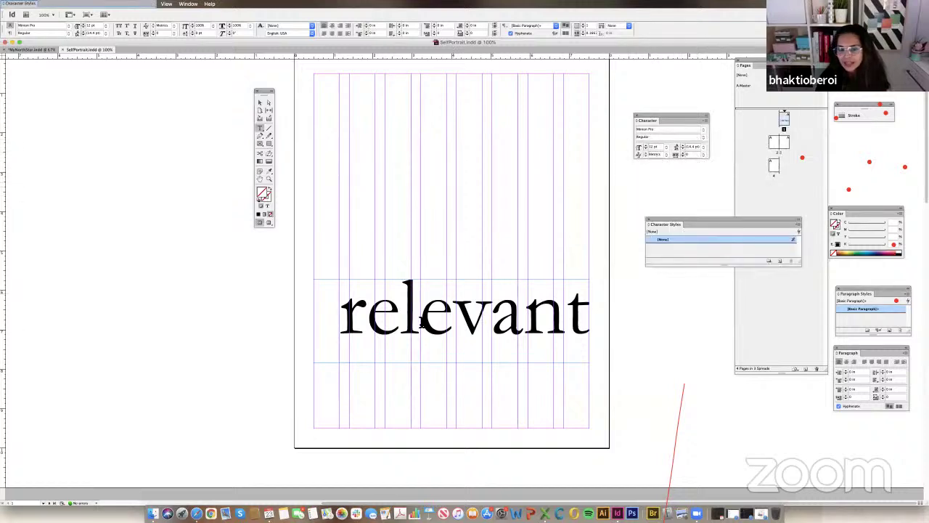
{"action": "left_click_drag", "start_coordinate": [366, 312], "coordinate": [522, 312]}
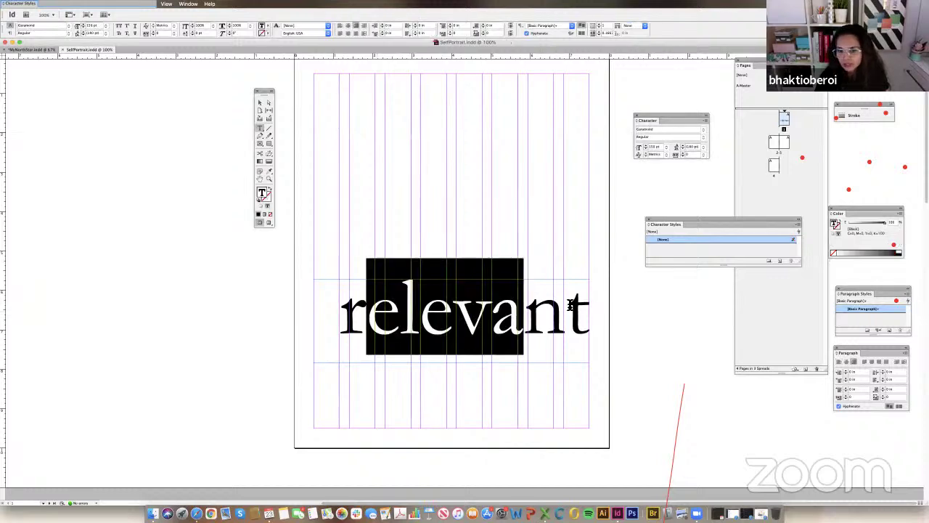
{"action": "left_click", "coordinate": [596, 256]}
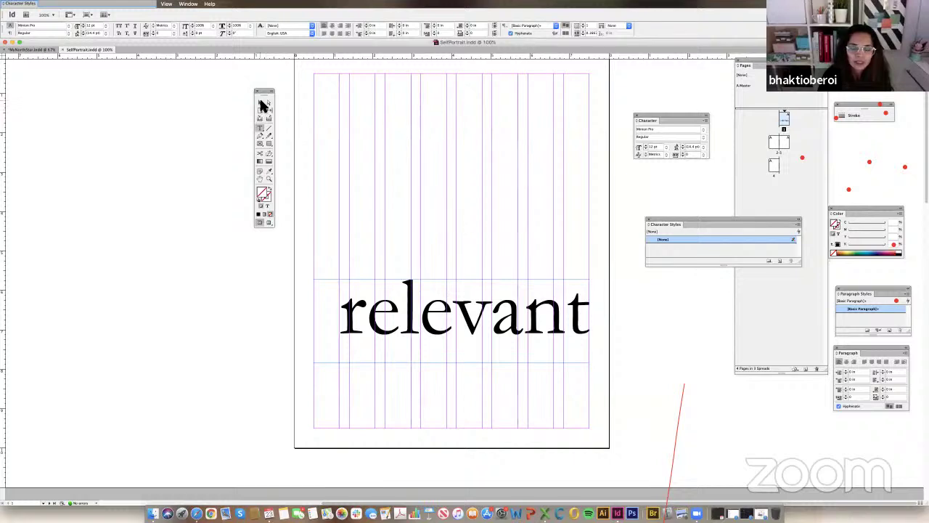
Select the whole word 'relevant' with the Type tool.
{"action": "left_click", "coordinate": [262, 103]}
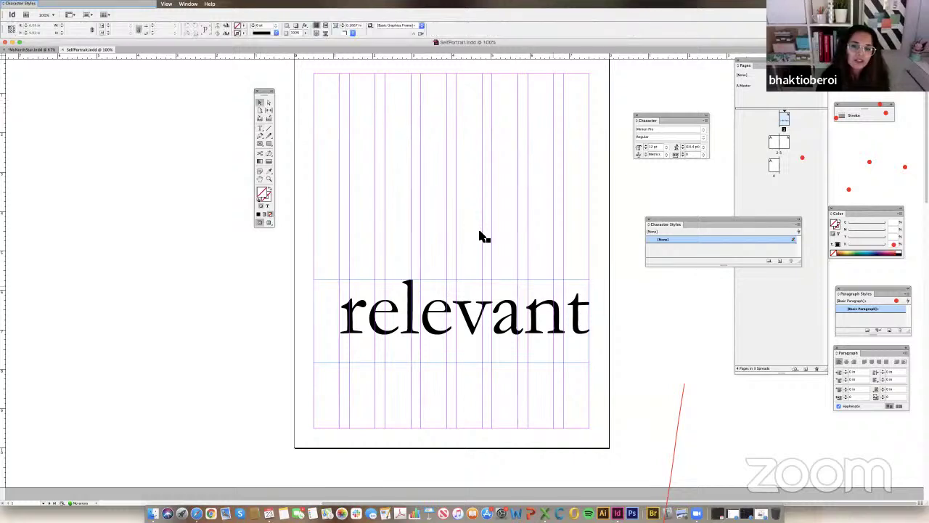
{"action": "left_click", "coordinate": [260, 127]}
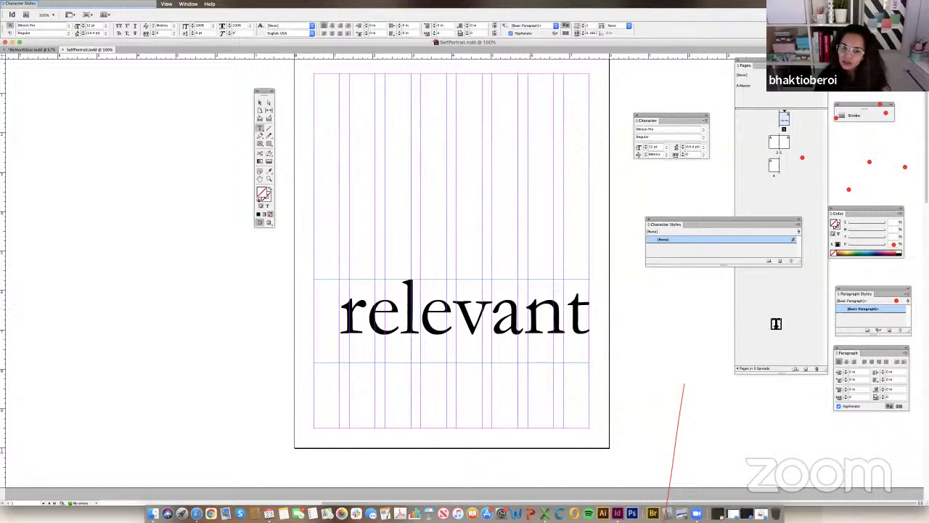
{"action": "left_click_drag", "start_coordinate": [366, 319], "coordinate": [592, 317]}
{"action": "left_click_drag", "start_coordinate": [340, 313], "coordinate": [639, 332]}
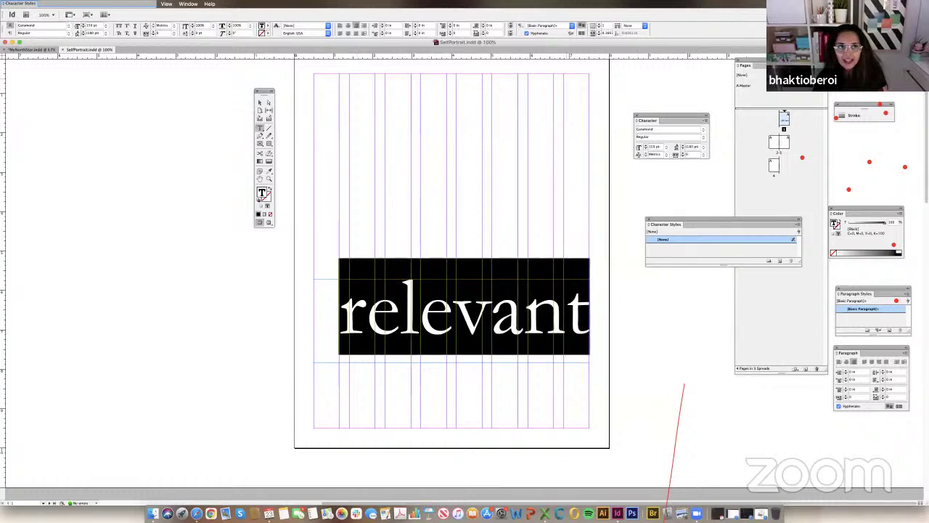
Dock the Color panel together with the Stroke panel.
{"action": "left_click", "coordinate": [188, 4]}
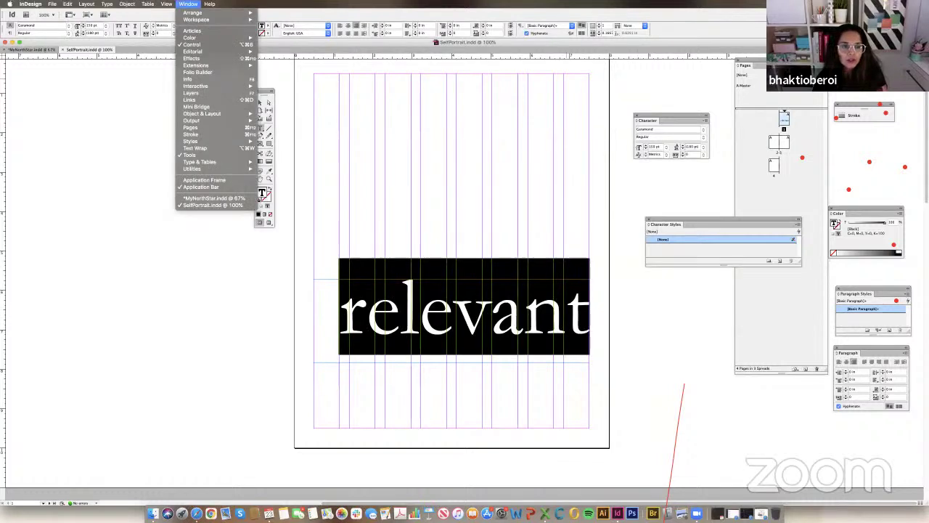
{"action": "left_click", "coordinate": [205, 146]}
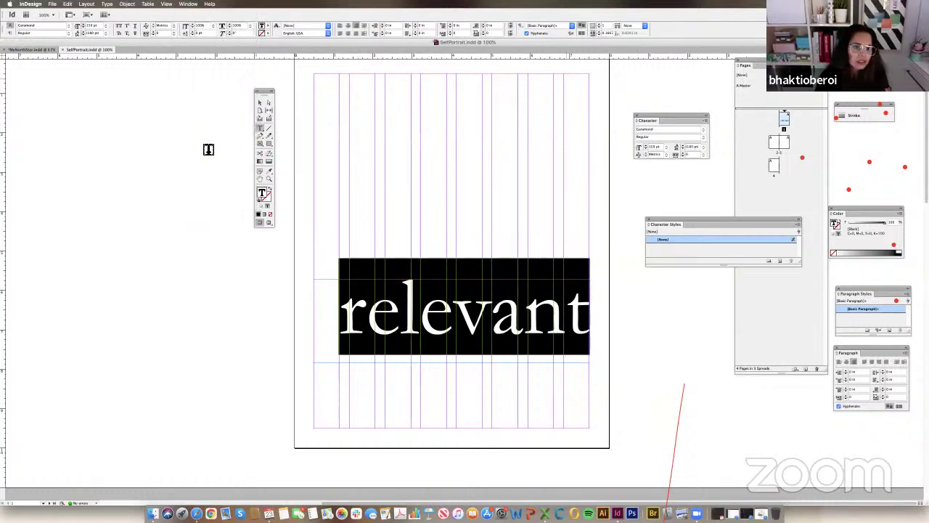
{"action": "left_click", "coordinate": [836, 214]}
{"action": "left_click", "coordinate": [836, 214]}
{"action": "left_click", "coordinate": [836, 214]}
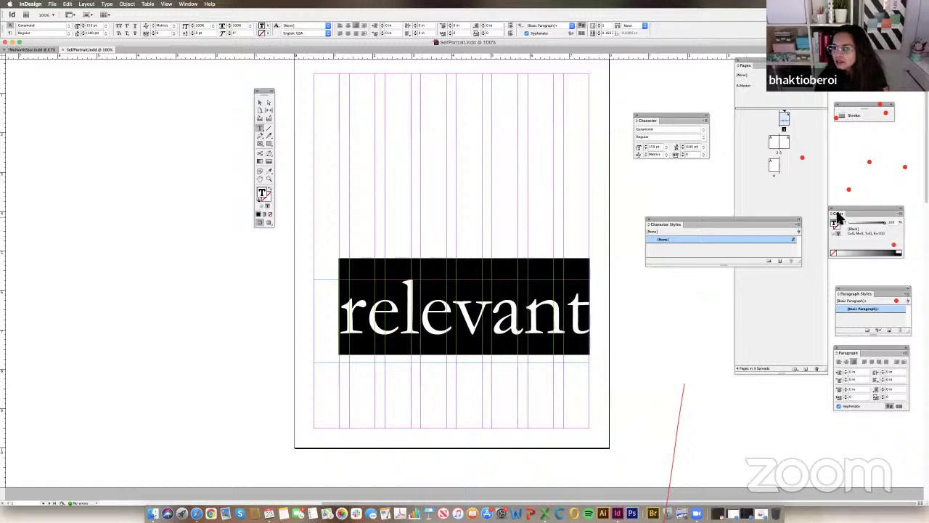
{"action": "left_click_drag", "start_coordinate": [853, 210], "coordinate": [844, 128]}
Switch the Color panel to CMYK and enter a value of 40 for the text colour.
{"action": "left_click", "coordinate": [854, 132]}
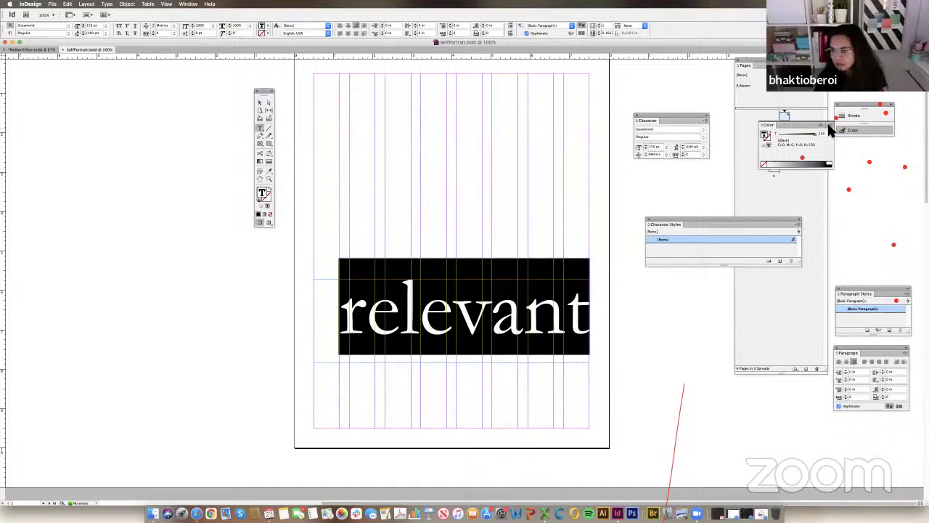
{"action": "left_click", "coordinate": [829, 126]}
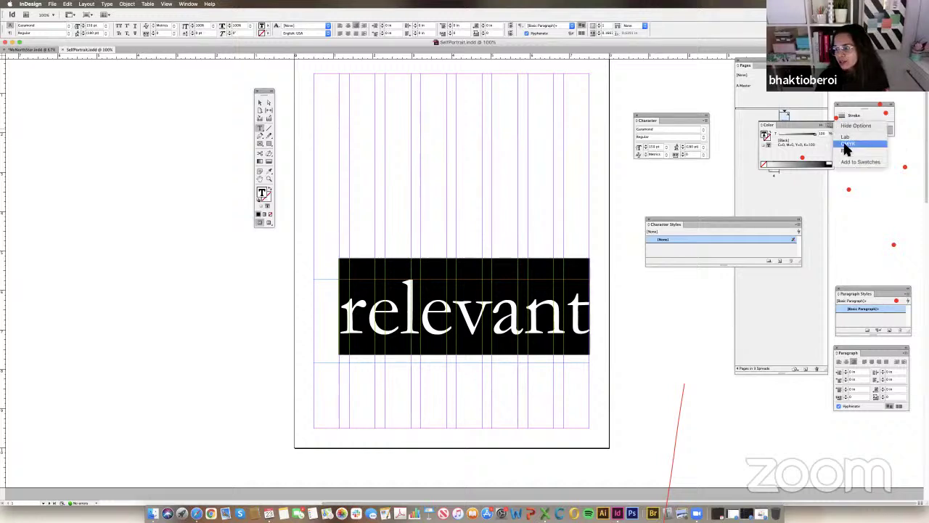
{"action": "left_click", "coordinate": [847, 144]}
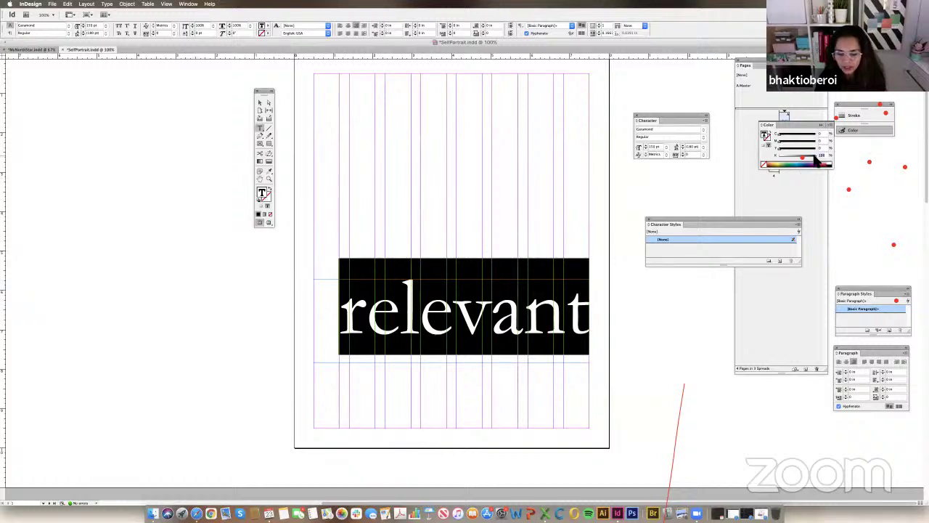
{"action": "type", "text": "40"}
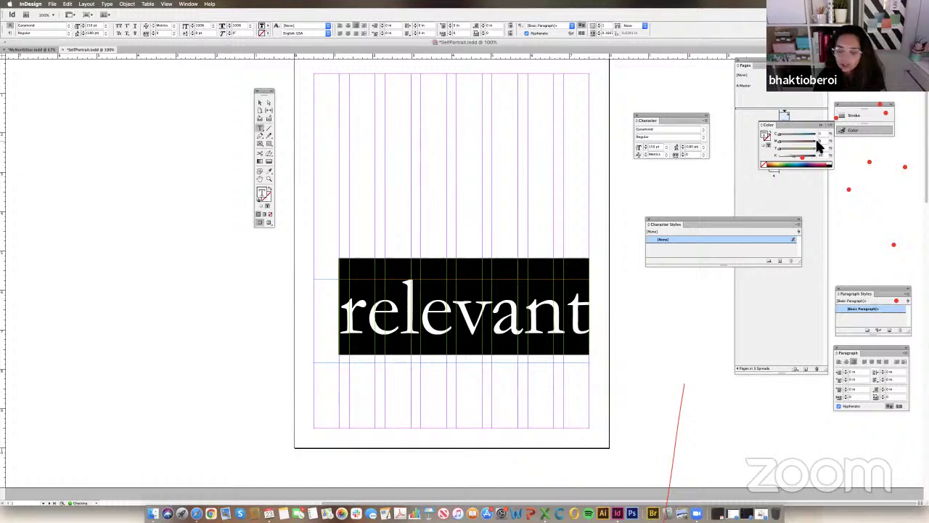
{"action": "key", "text": "Return"}
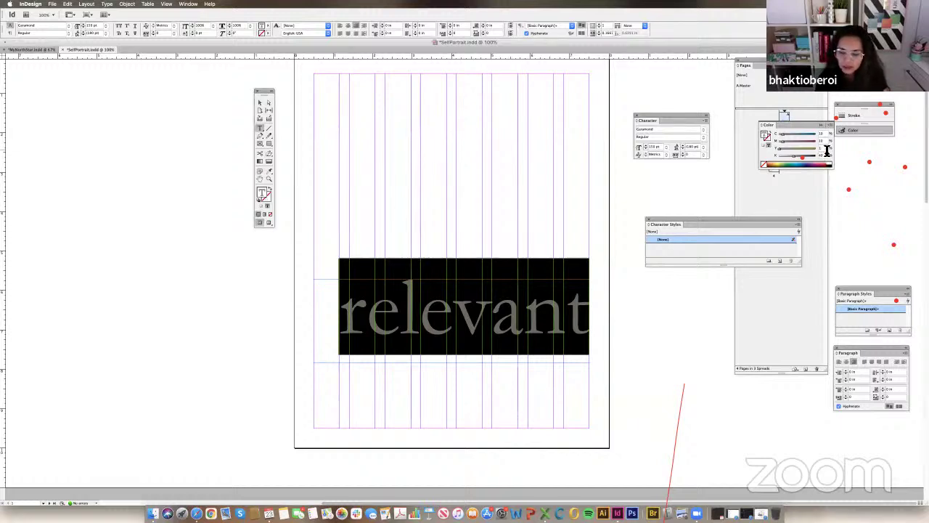
{"action": "key", "text": "Return"}
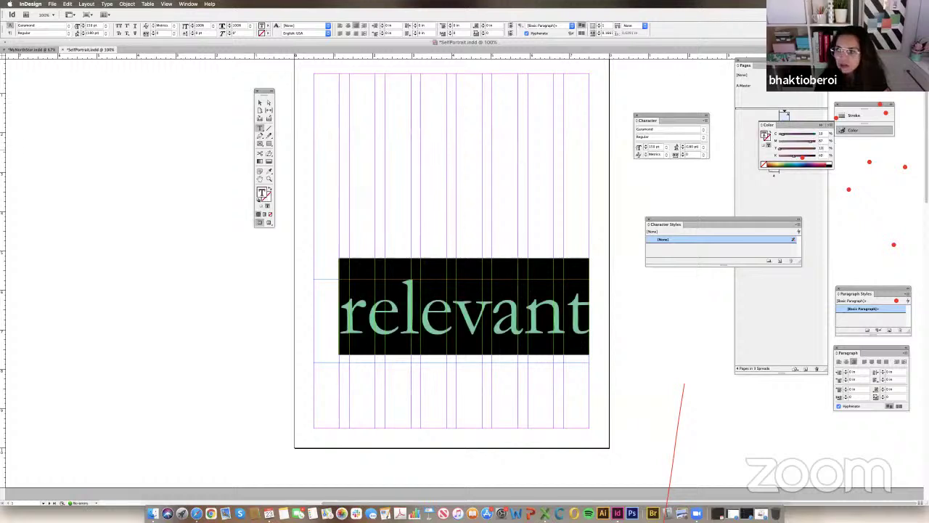
Reselect 'relevant' and lower the magenta in its colour.
{"action": "left_click", "coordinate": [259, 103]}
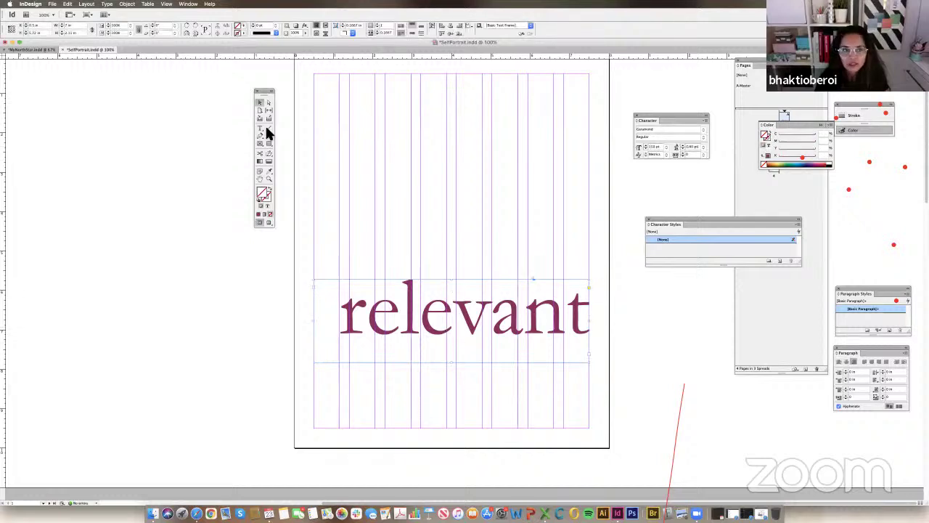
{"action": "left_click", "coordinate": [260, 127]}
{"action": "key", "text": "ctrl+a"}
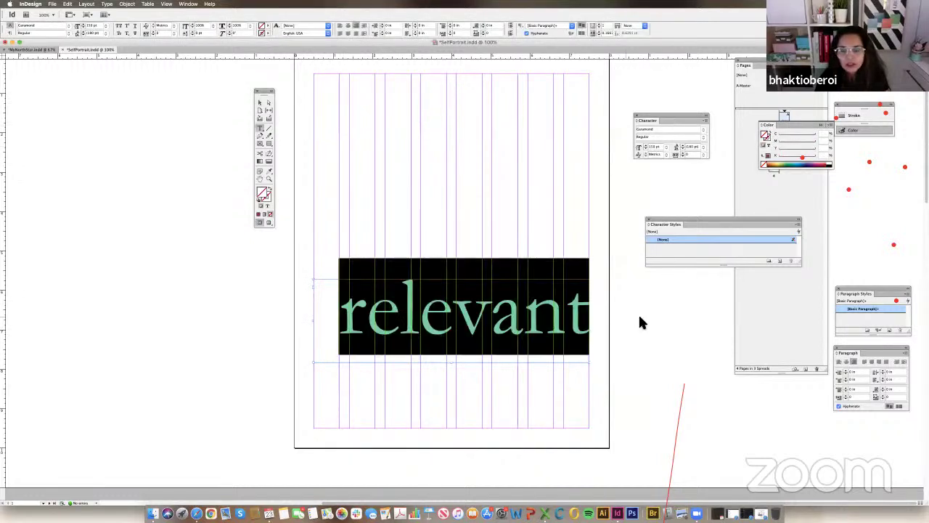
{"action": "left_click_drag", "start_coordinate": [810, 145], "coordinate": [778, 145]}
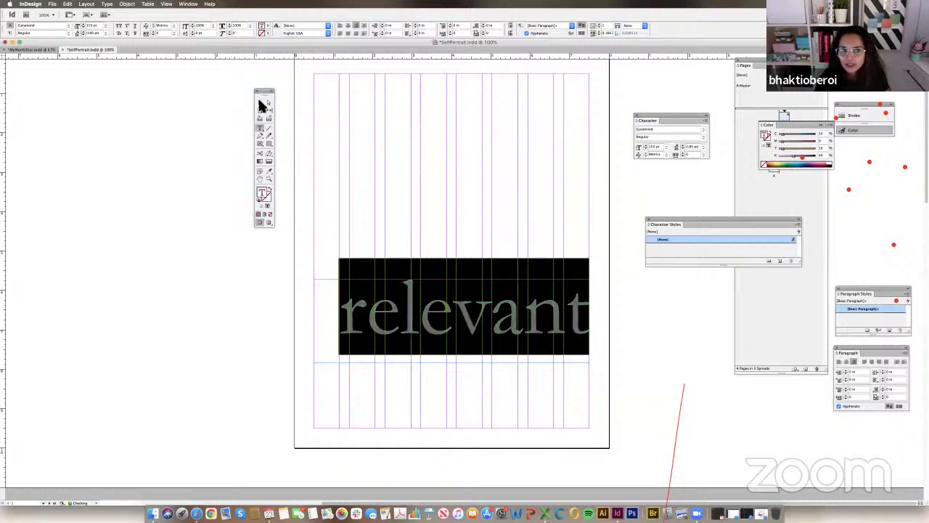
Show the Swatches panel from Window > Color and move it to a clear spot.
{"action": "left_click", "coordinate": [260, 103]}
{"action": "left_click", "coordinate": [188, 5]}
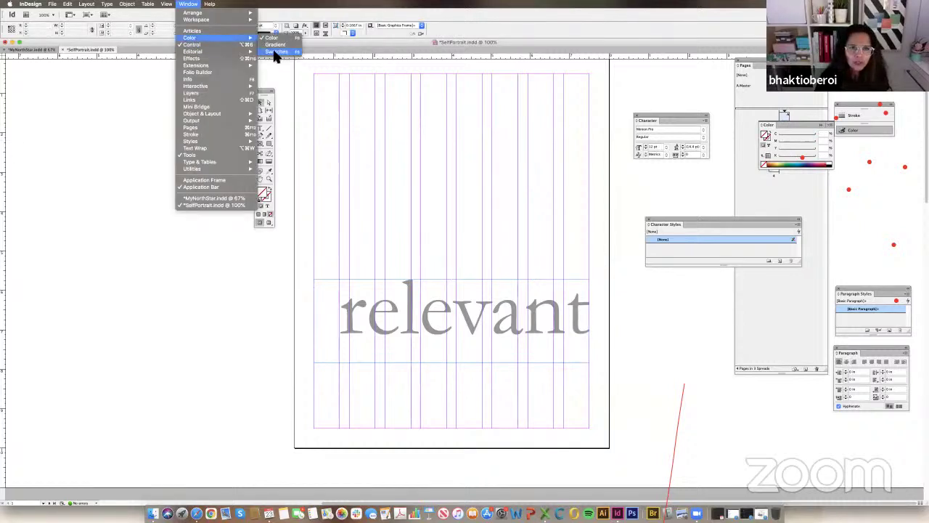
{"action": "mouse_move", "coordinate": [189, 38]}
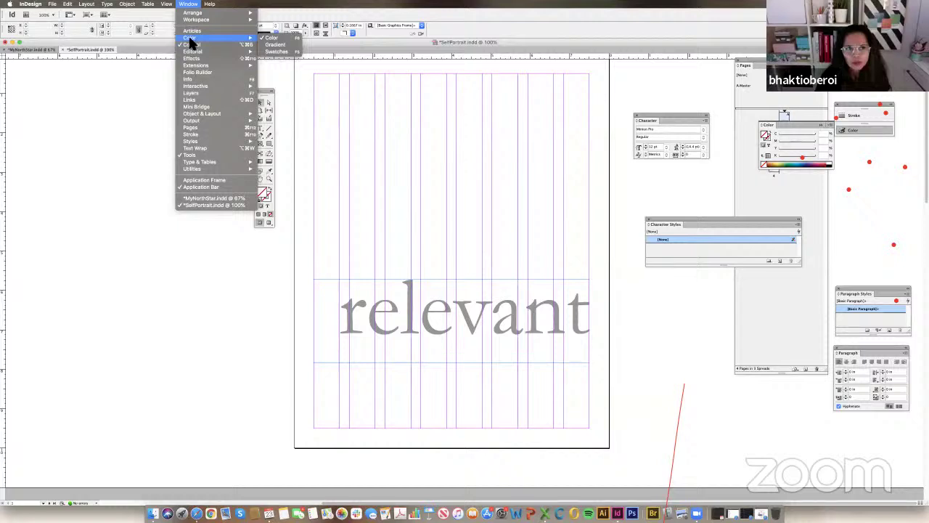
{"action": "left_click", "coordinate": [277, 53]}
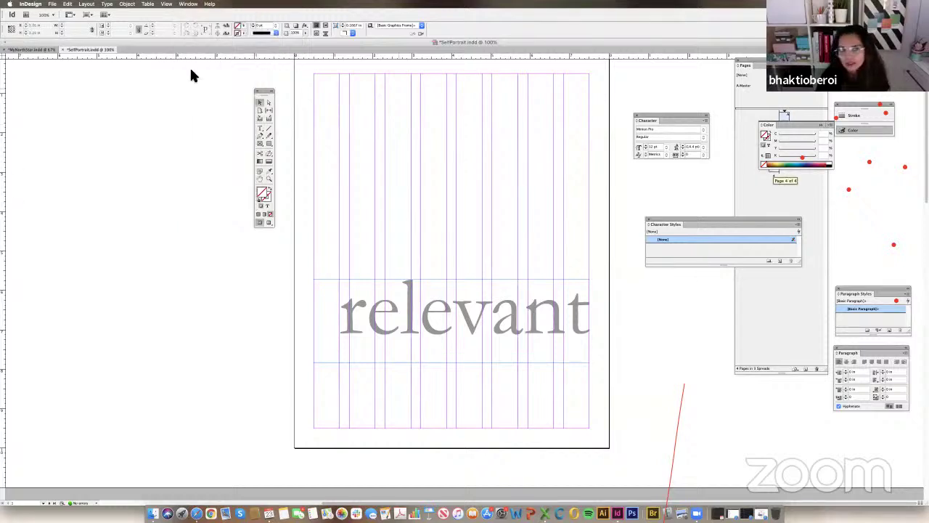
{"action": "left_click", "coordinate": [187, 4]}
{"action": "mouse_move", "coordinate": [207, 37]}
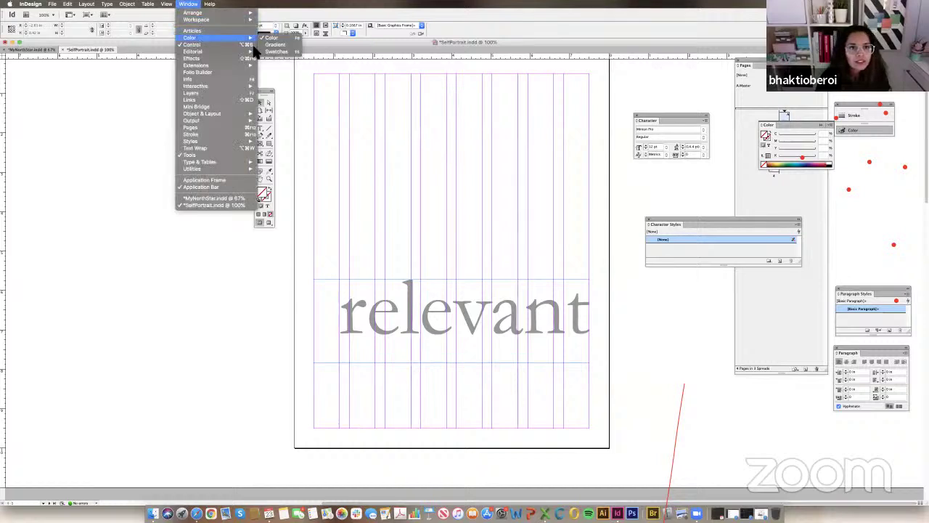
{"action": "left_click", "coordinate": [280, 52]}
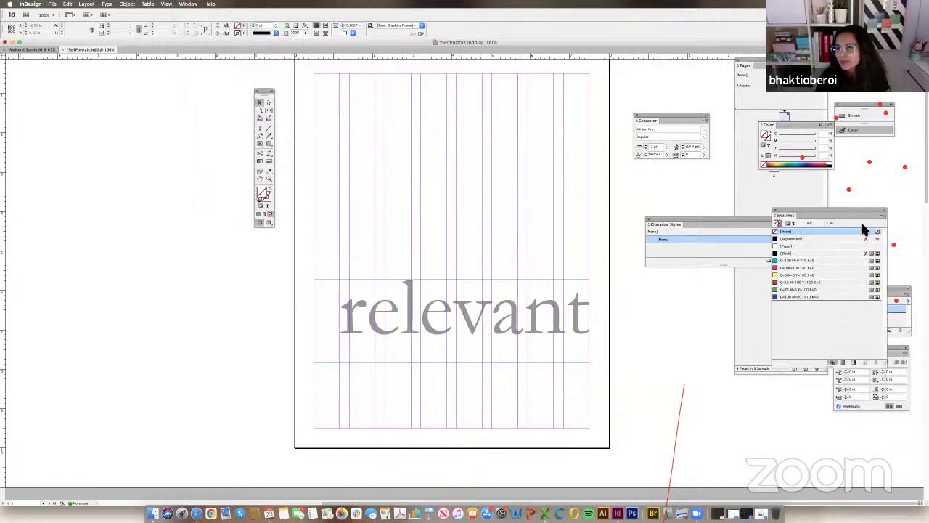
{"action": "left_click_drag", "start_coordinate": [827, 215], "coordinate": [842, 183]}
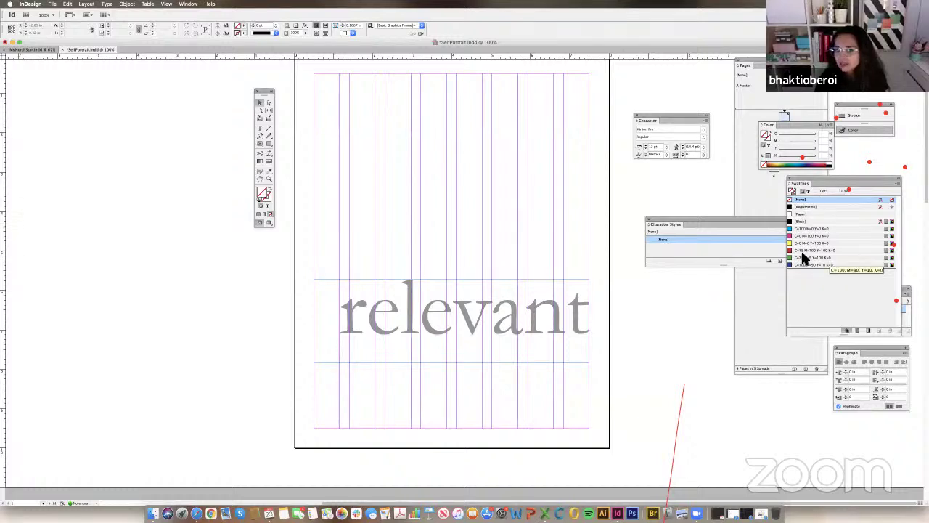
Select 'relevant' and save its grey fill as a new swatch.
{"action": "left_click", "coordinate": [486, 327]}
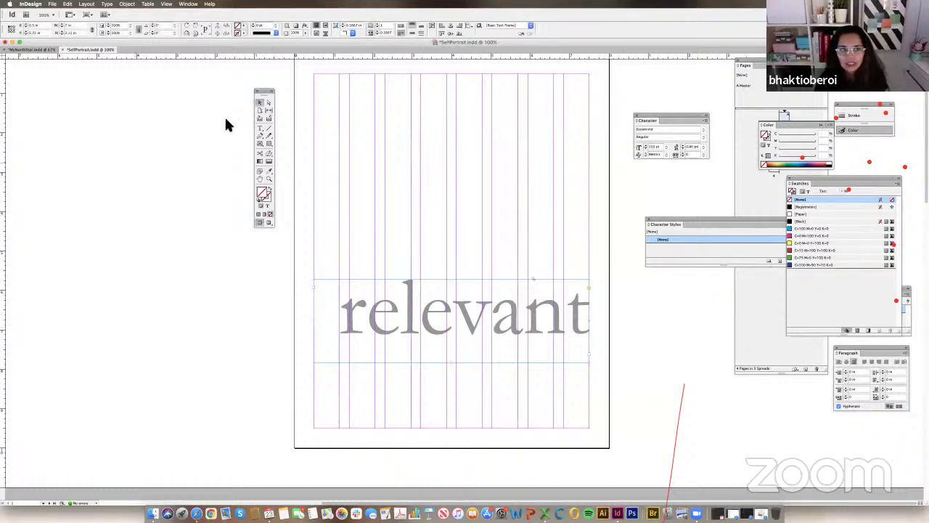
{"action": "left_click", "coordinate": [261, 129]}
{"action": "left_click_drag", "start_coordinate": [371, 317], "coordinate": [649, 344]}
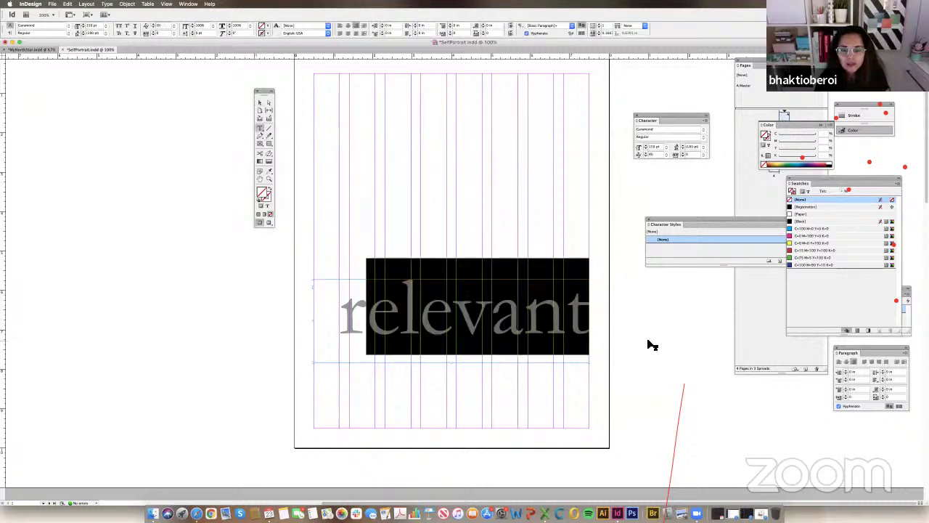
{"action": "key", "text": "super+a"}
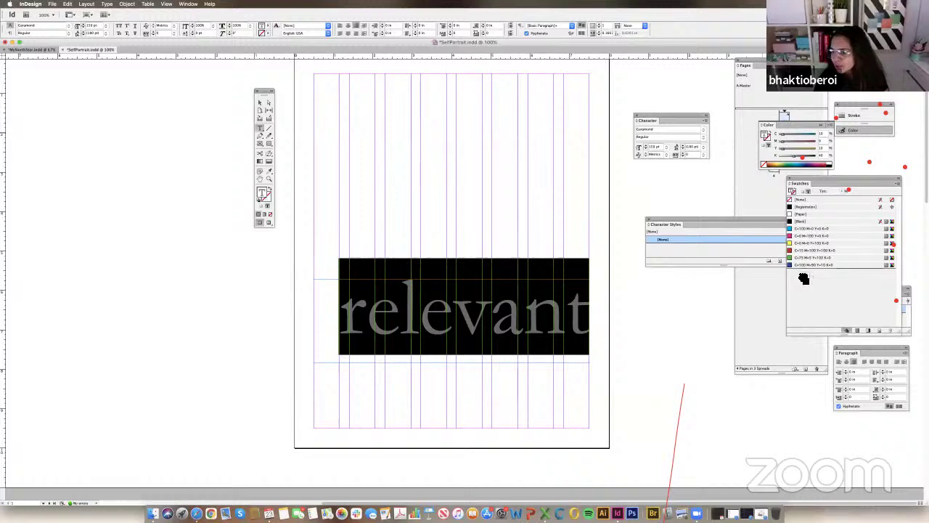
{"action": "left_click_drag", "start_coordinate": [803, 278], "coordinate": [799, 270]}
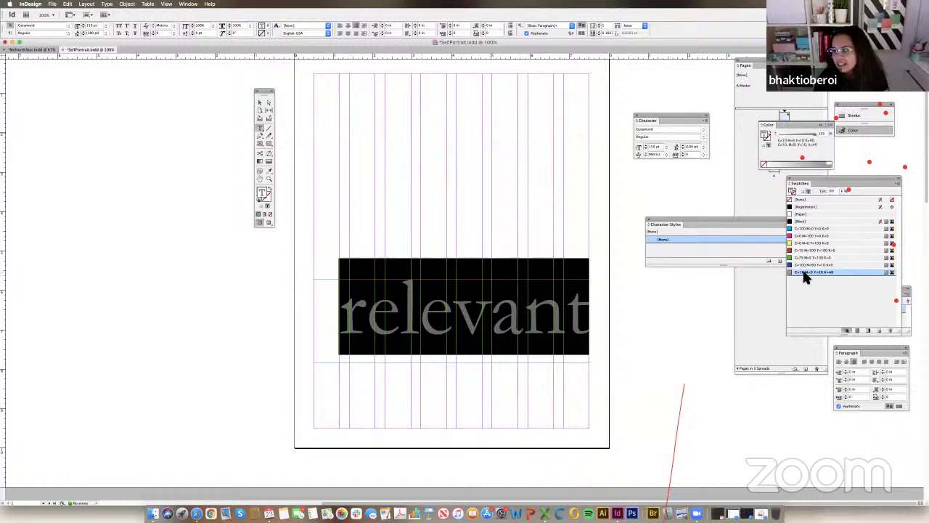
Rename the C10 M9 Y10 K40 grey swatch to FunkyGrey.
{"action": "double_click", "coordinate": [811, 271]}
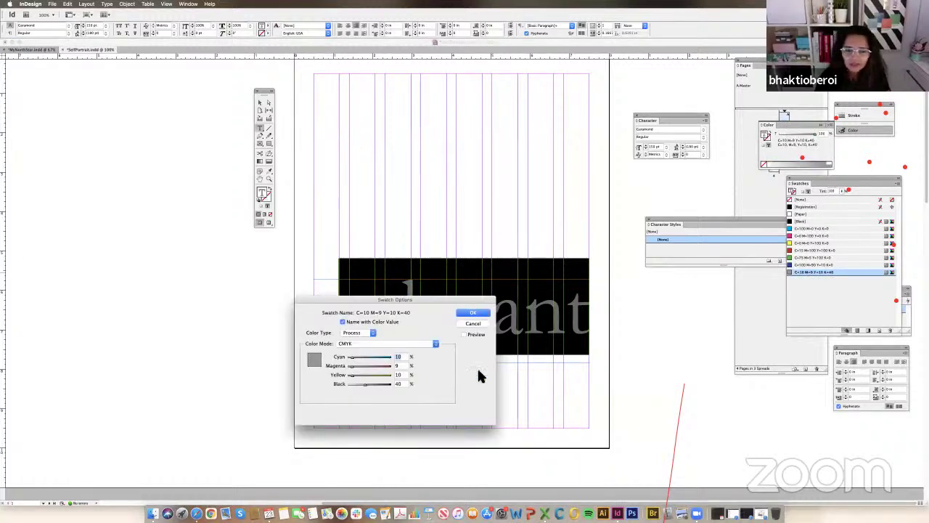
{"action": "left_click", "coordinate": [343, 321]}
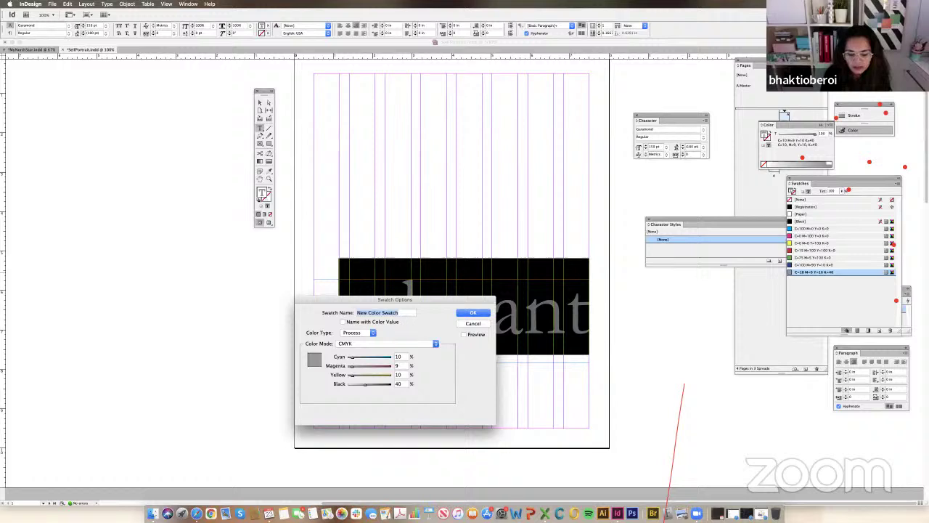
{"action": "type", "text": "C"}
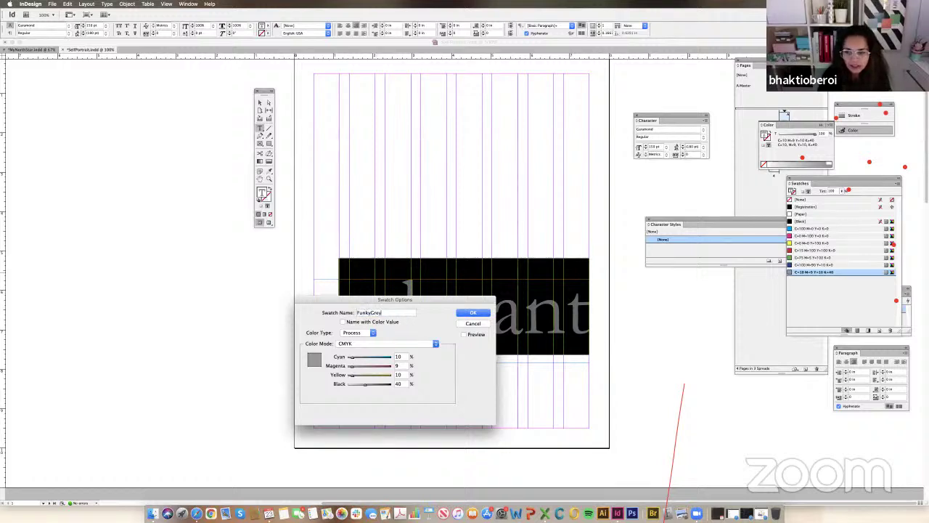
{"action": "left_click", "coordinate": [479, 315]}
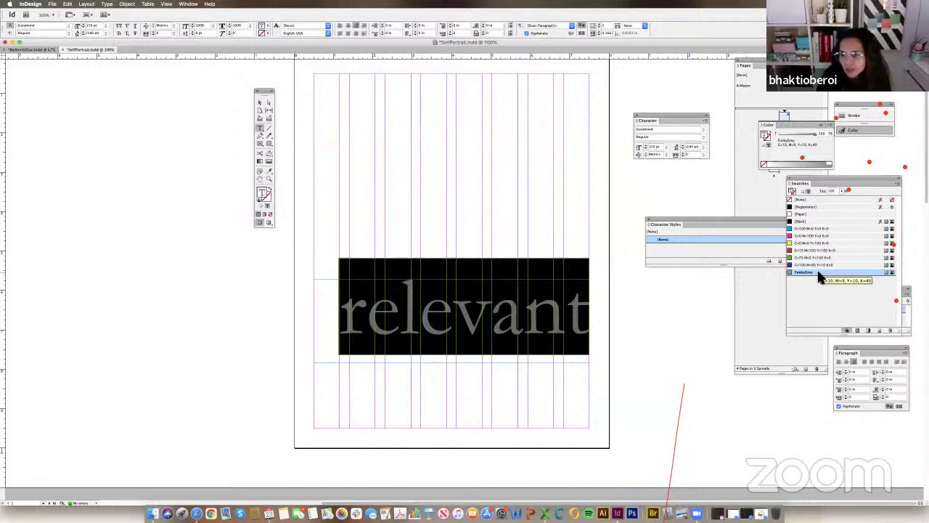
{"action": "left_click", "coordinate": [828, 125]}
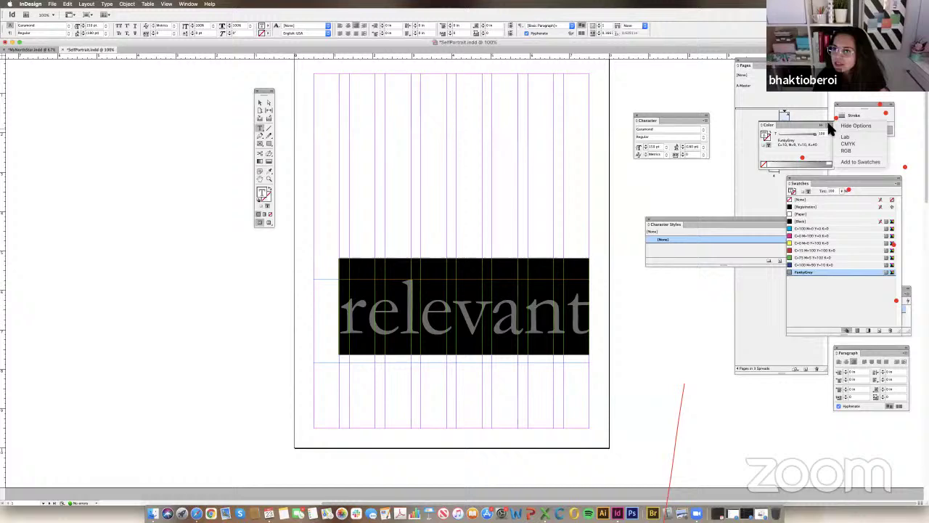
Add a new C=0 M=0 Y=10 K=18 colour swatch.
{"action": "left_click", "coordinate": [899, 186]}
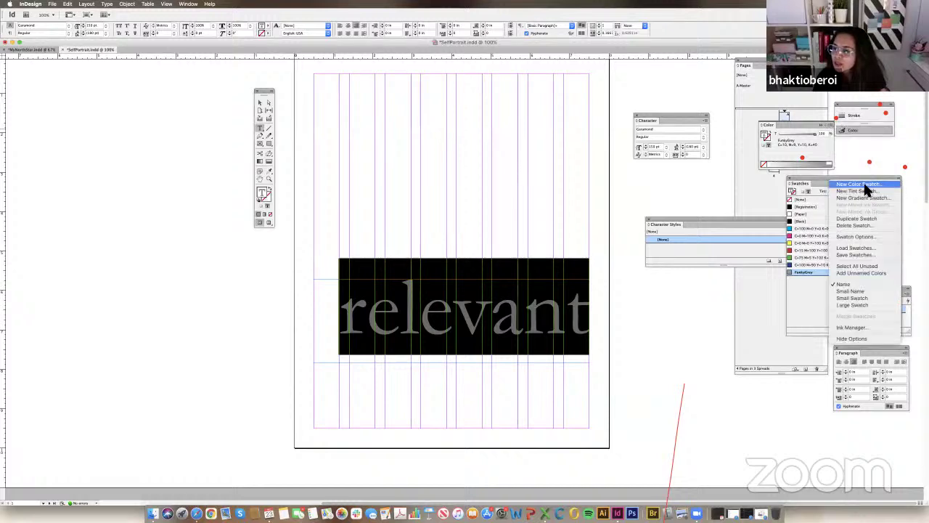
{"action": "left_click", "coordinate": [864, 186]}
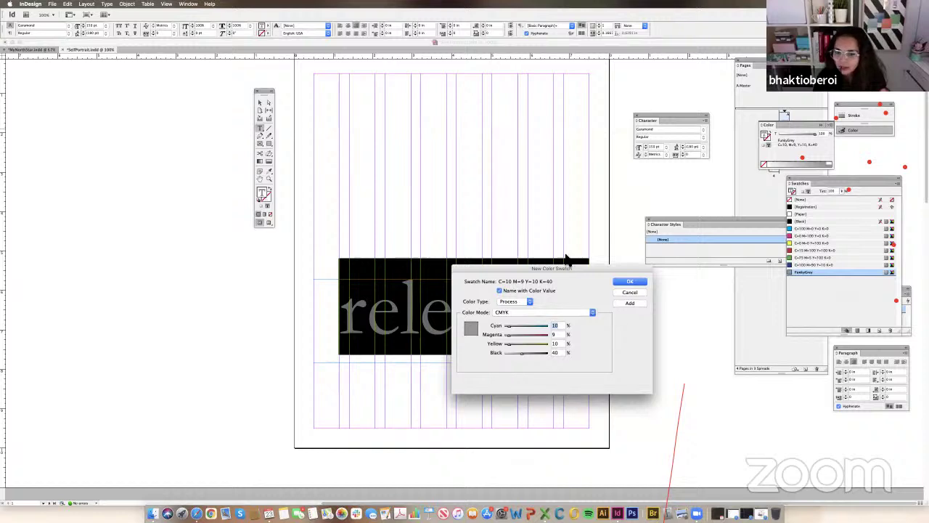
{"action": "left_click_drag", "start_coordinate": [582, 266], "coordinate": [607, 295]}
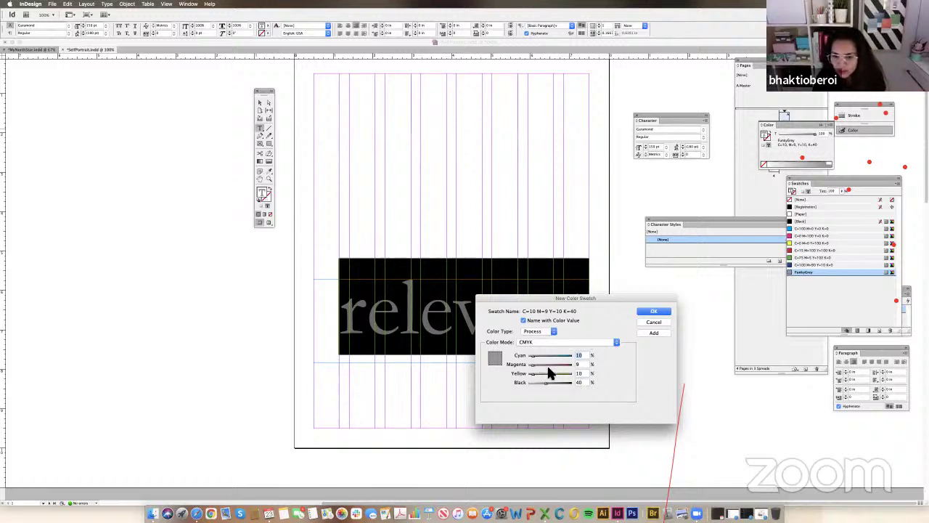
{"action": "left_click_drag", "start_coordinate": [533, 357], "coordinate": [528, 363]}
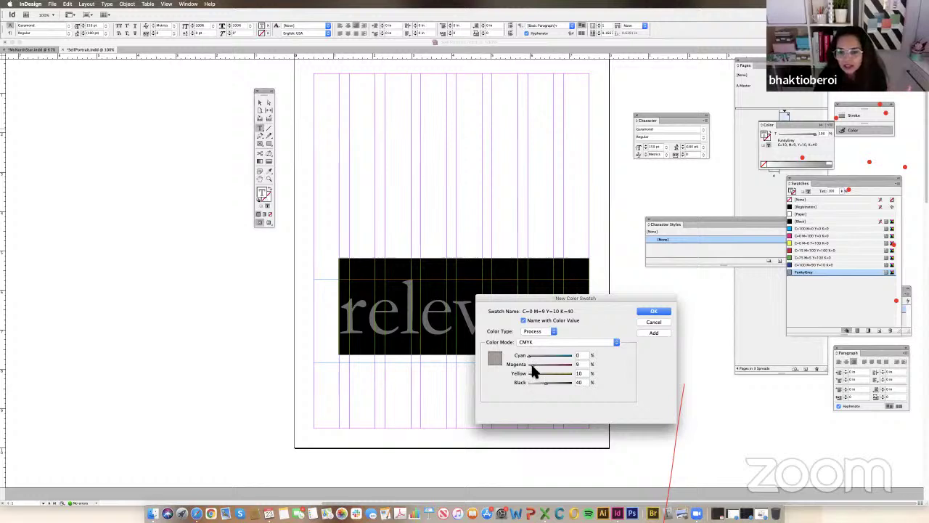
{"action": "left_click_drag", "start_coordinate": [542, 382], "coordinate": [534, 378]}
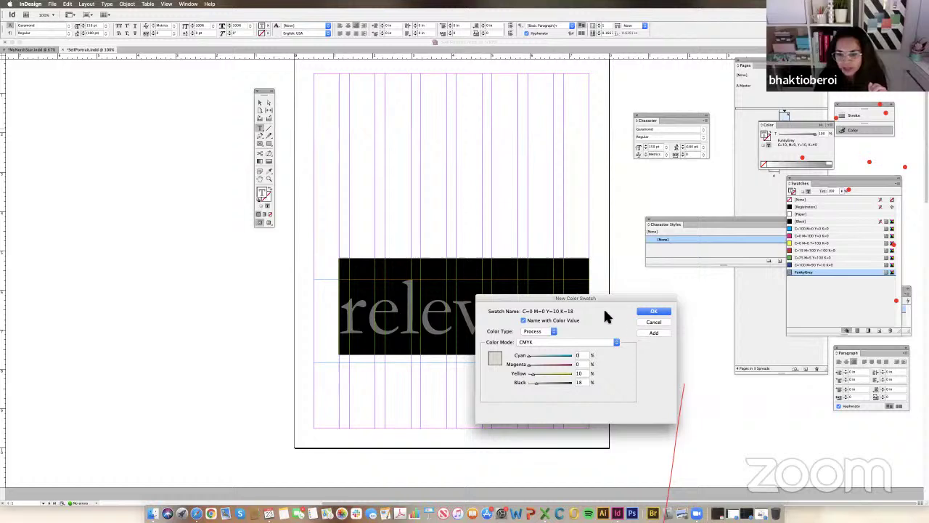
{"action": "left_click", "coordinate": [663, 313]}
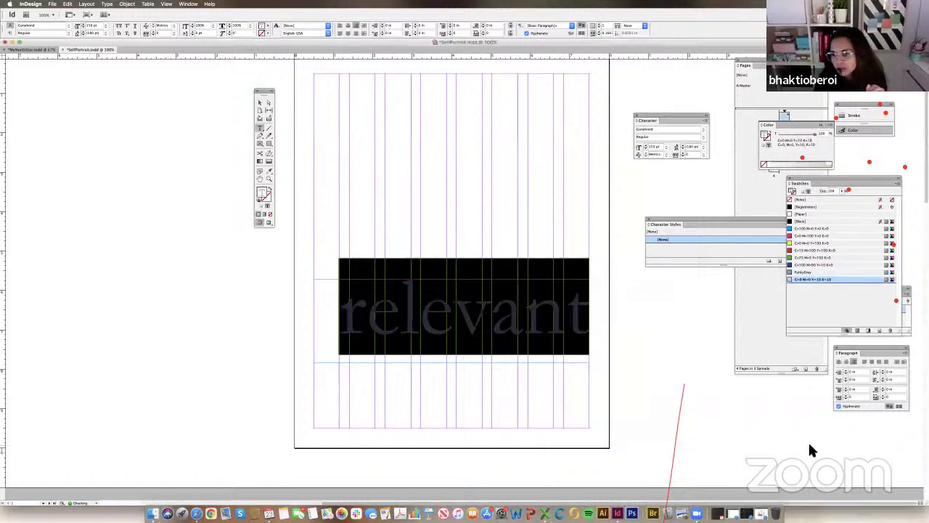
Add a new colour swatch named Teal.
{"action": "left_click", "coordinate": [900, 186]}
{"action": "left_click", "coordinate": [873, 186]}
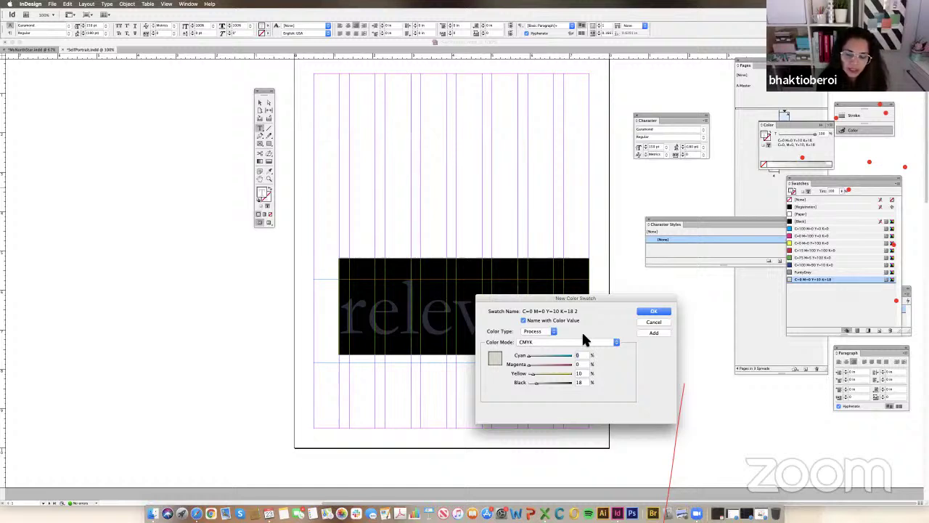
{"action": "left_click_drag", "start_coordinate": [529, 356], "coordinate": [535, 357]}
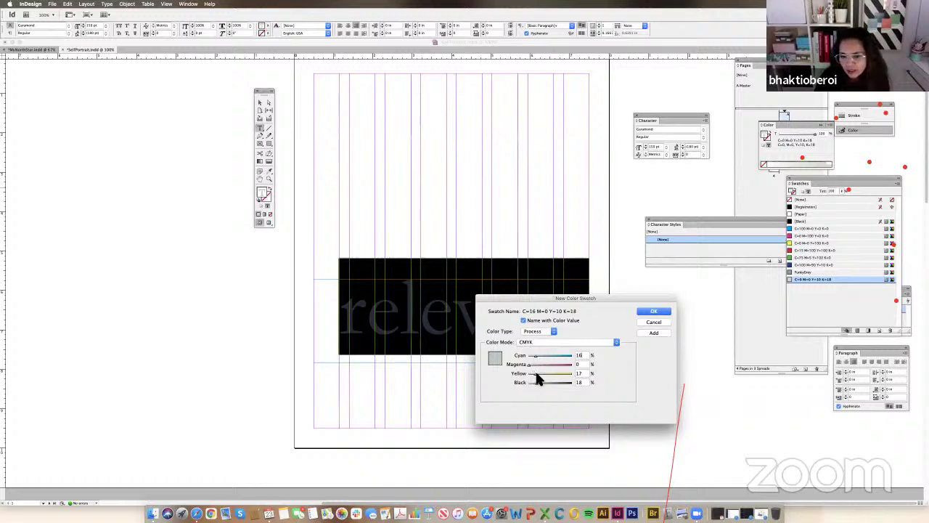
{"action": "left_click_drag", "start_coordinate": [534, 355], "coordinate": [544, 359]}
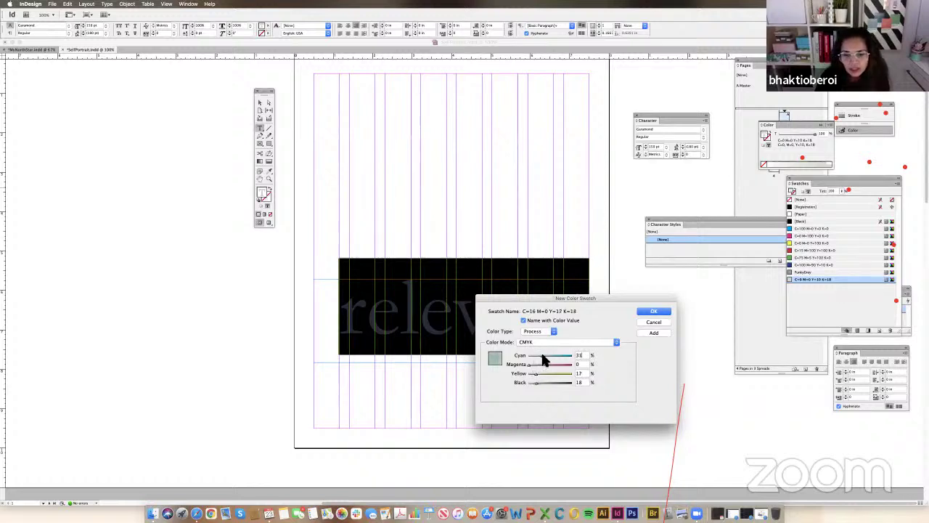
{"action": "left_click", "coordinate": [656, 312]}
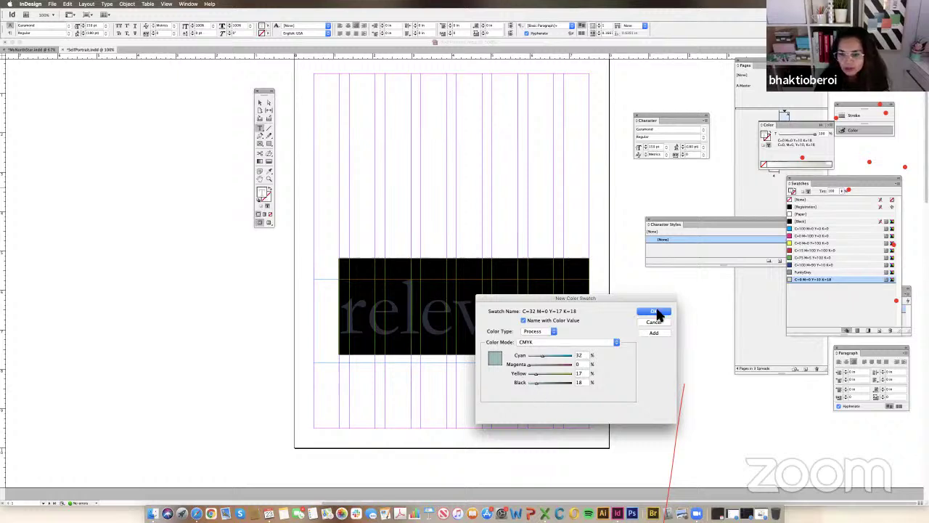
{"action": "left_click", "coordinate": [523, 320]}
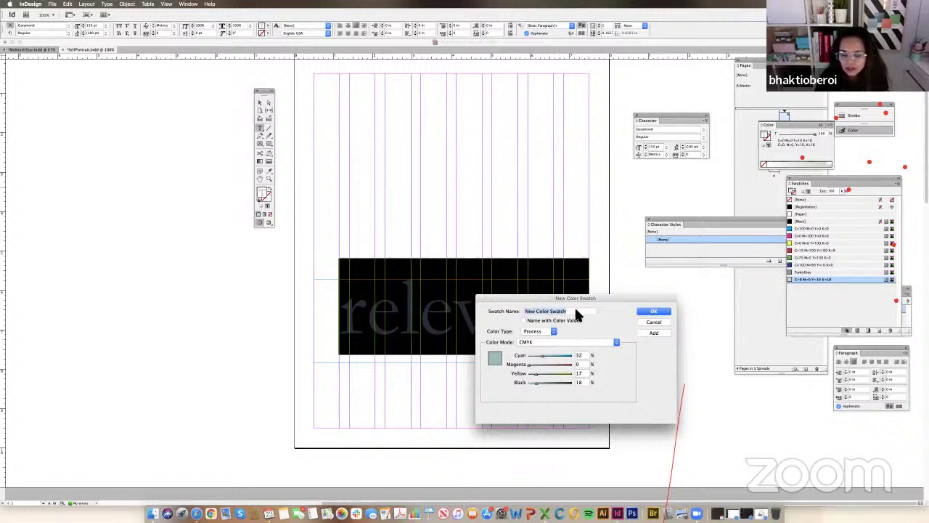
{"action": "type", "text": "Teal"}
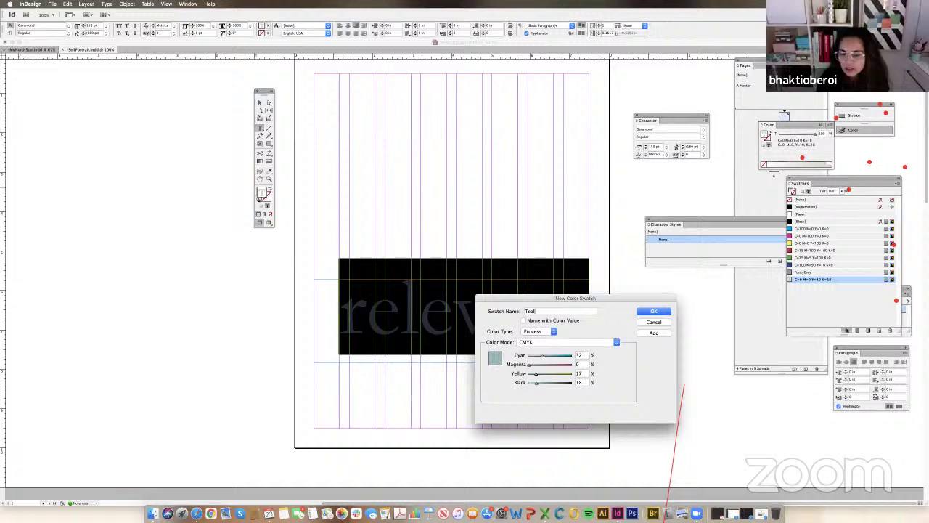
{"action": "left_click", "coordinate": [667, 312]}
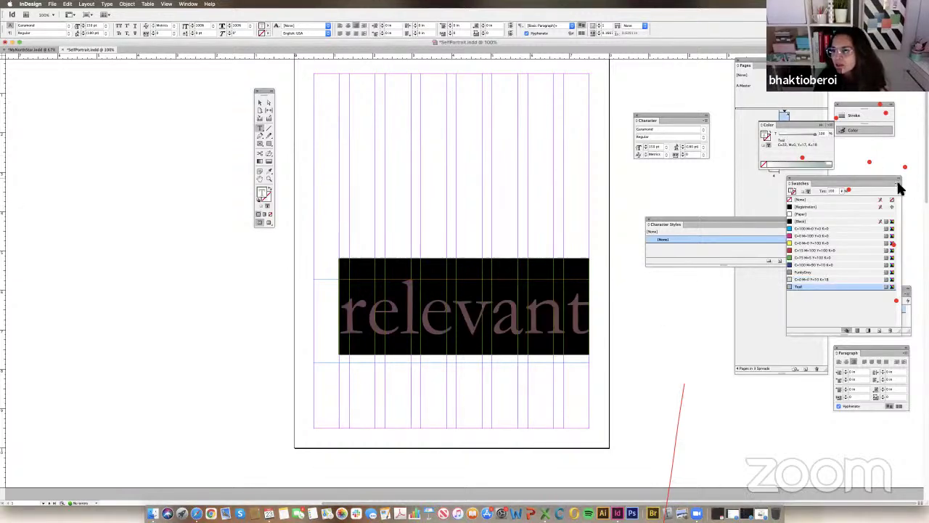
Add a pink C=0 M=32 Y=12 K=17 colour swatch.
{"action": "left_click", "coordinate": [900, 182]}
{"action": "left_click", "coordinate": [864, 184]}
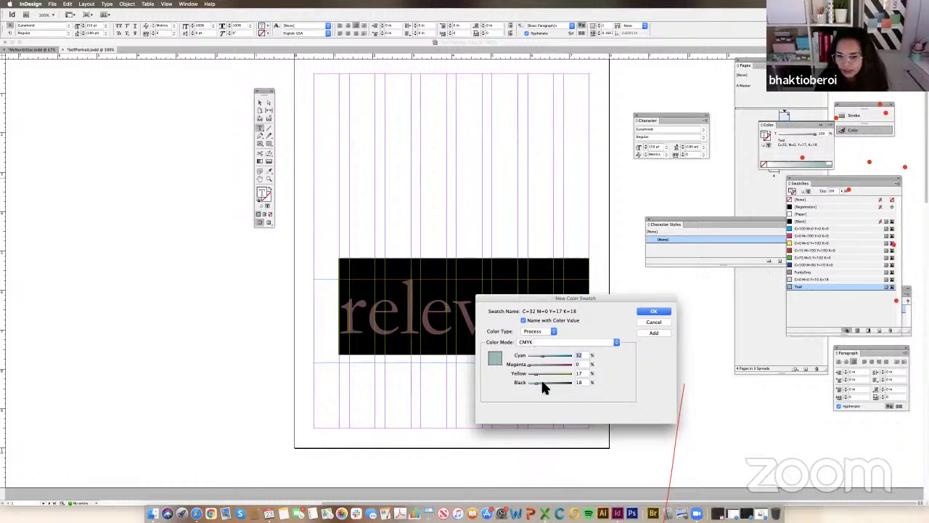
{"action": "left_click_drag", "start_coordinate": [544, 356], "coordinate": [531, 385]}
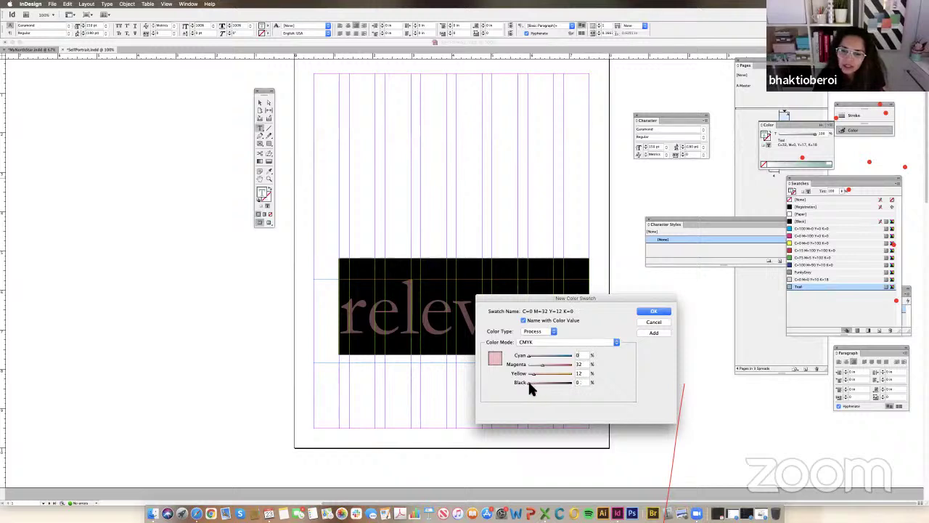
{"action": "left_click_drag", "start_coordinate": [528, 383], "coordinate": [536, 383]}
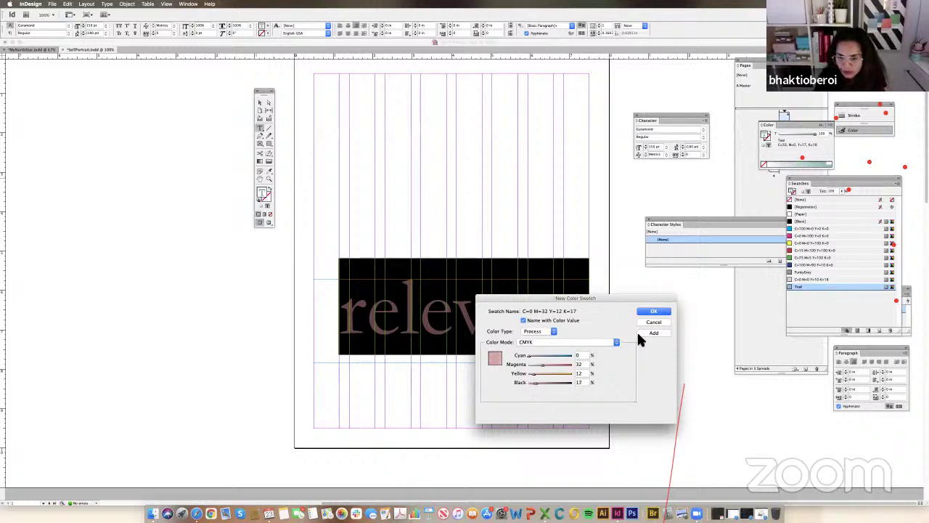
{"action": "left_click", "coordinate": [653, 311]}
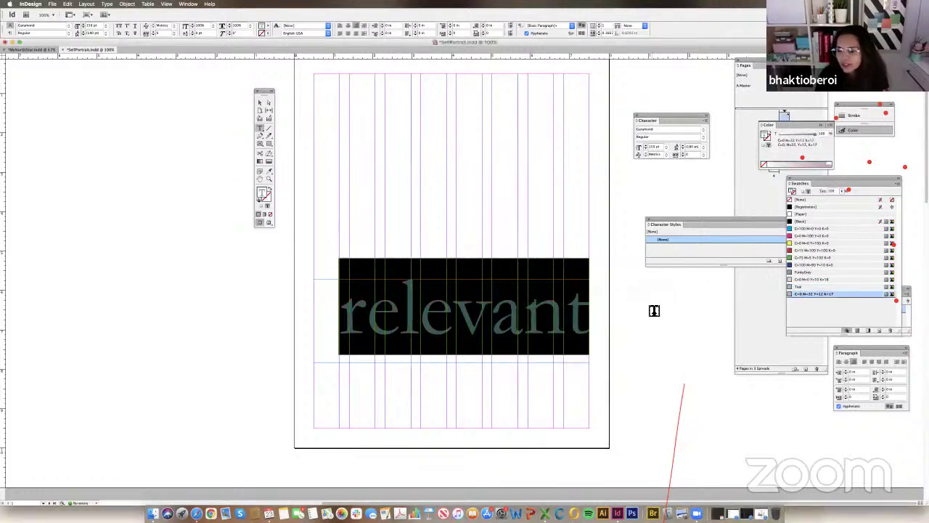
Colour the word 'relevant' with the FunkyGrey swatch and deselect the frame.
{"action": "scroll", "coordinate": [385, 326], "scroll_direction": "down", "scroll_amount": 2}
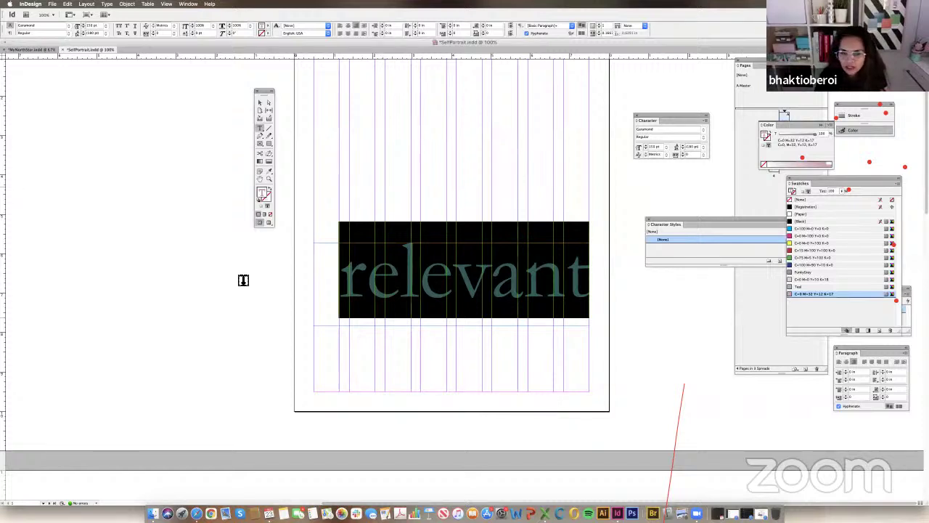
{"action": "left_click", "coordinate": [260, 103]}
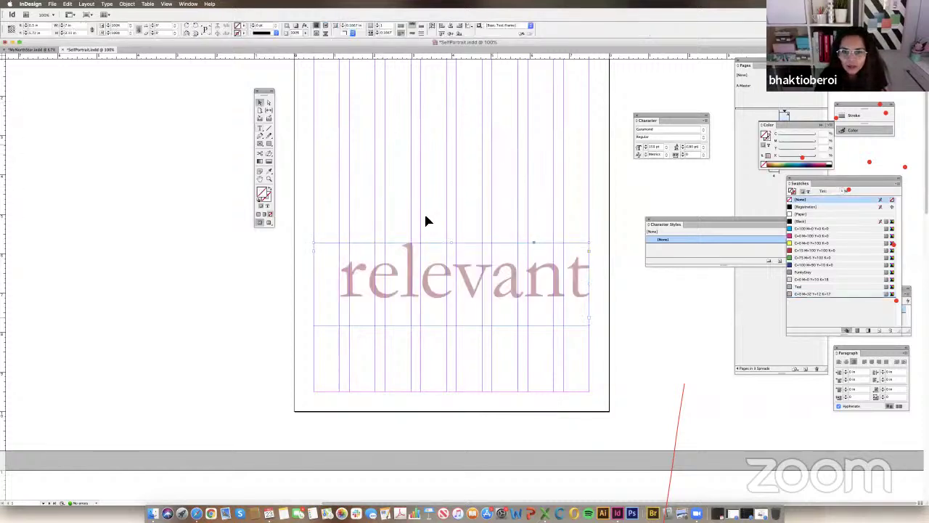
{"action": "left_click", "coordinate": [259, 127]}
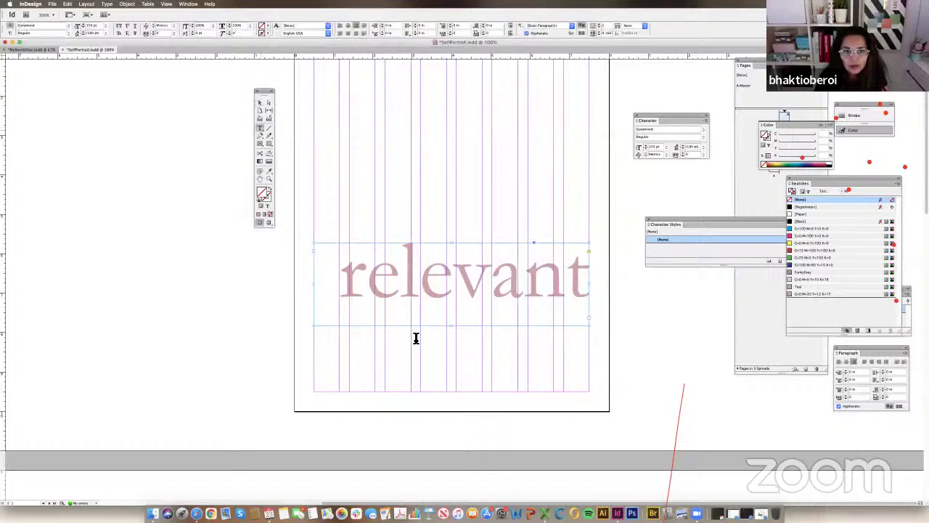
{"action": "double_click", "coordinate": [382, 288]}
{"action": "left_click", "coordinate": [804, 272]}
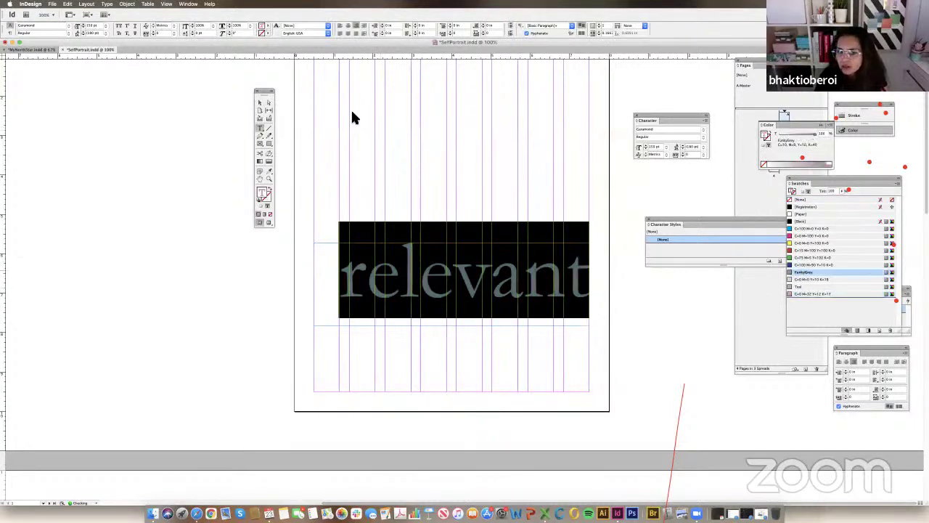
{"action": "left_click", "coordinate": [263, 104]}
{"action": "left_click", "coordinate": [482, 160]}
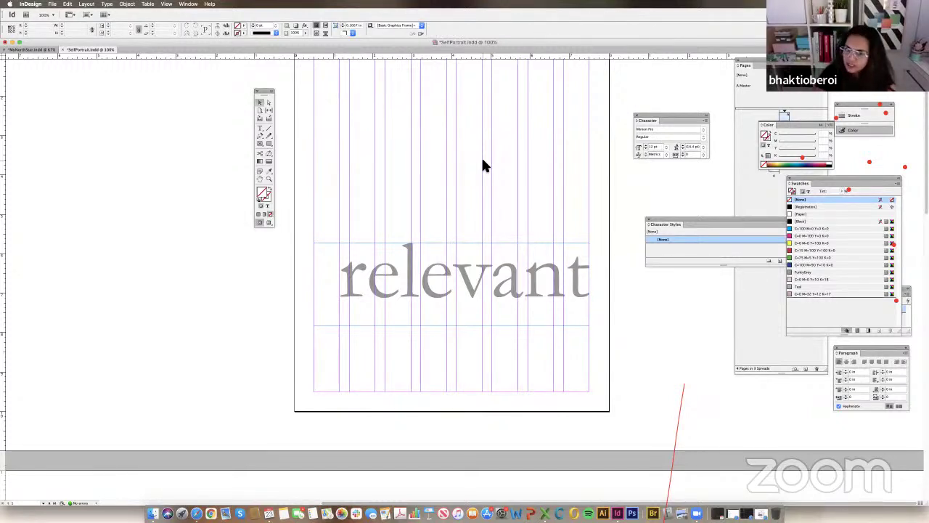
{"action": "scroll", "coordinate": [576, 208], "scroll_direction": "left", "scroll_amount": 5}
{"action": "scroll", "coordinate": [552, 205], "scroll_direction": "right", "scroll_amount": 5}
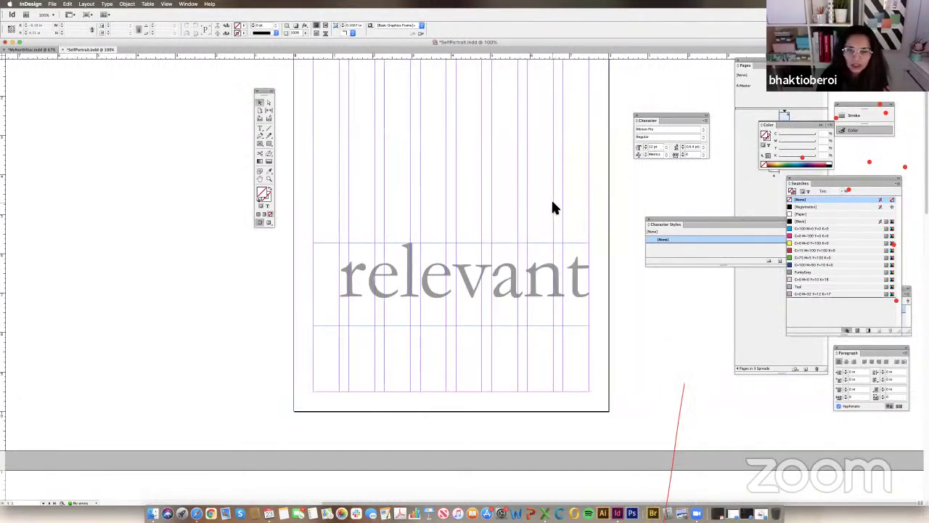
{"action": "scroll", "coordinate": [552, 207], "scroll_direction": "up", "scroll_amount": 1}
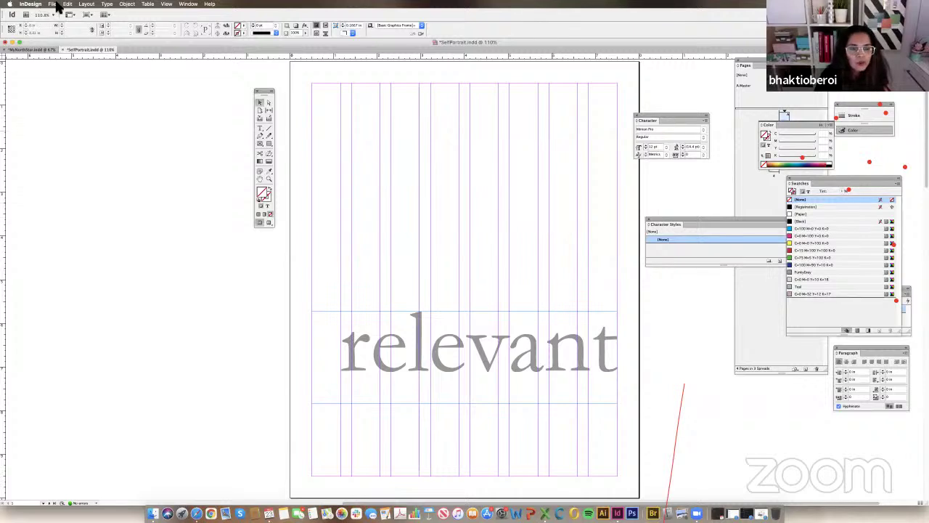
Try drawing a rectangle frame, dismiss the size prompt, and move the Tools panel aside.
{"action": "left_click", "coordinate": [260, 144]}
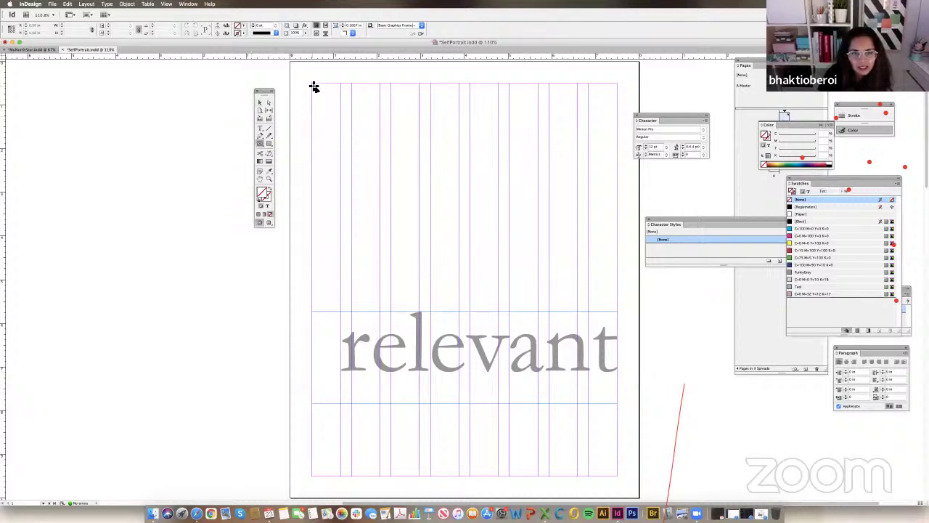
{"action": "left_click_drag", "start_coordinate": [313, 86], "coordinate": [617, 477]}
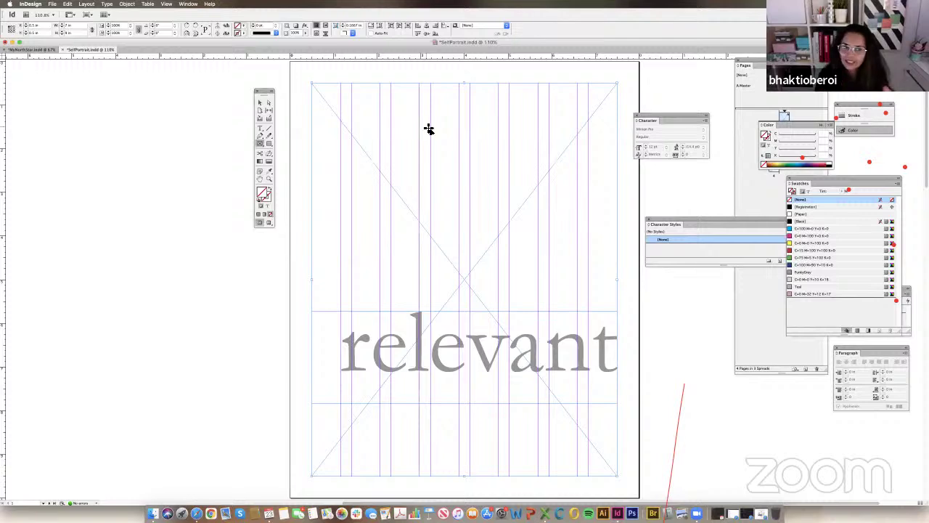
{"action": "left_click", "coordinate": [388, 123]}
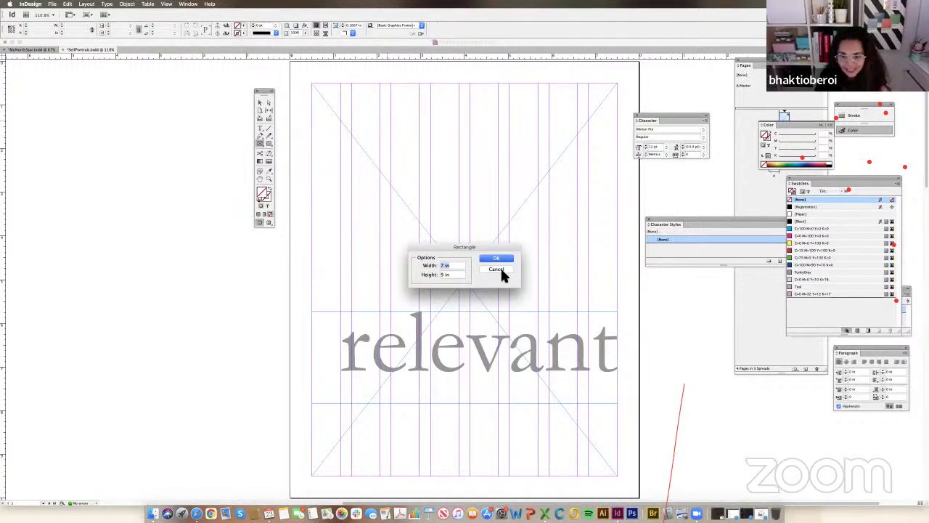
{"action": "left_click", "coordinate": [501, 271]}
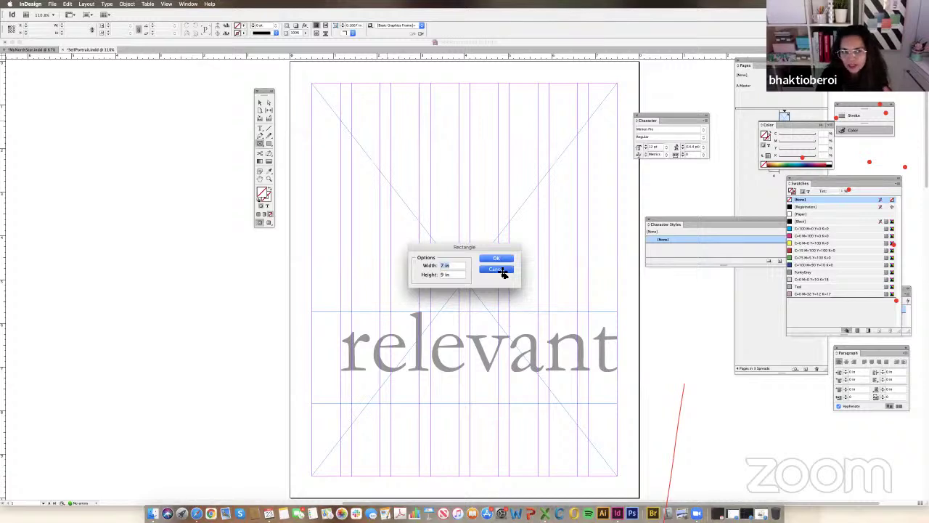
{"action": "left_click", "coordinate": [52, 5]}
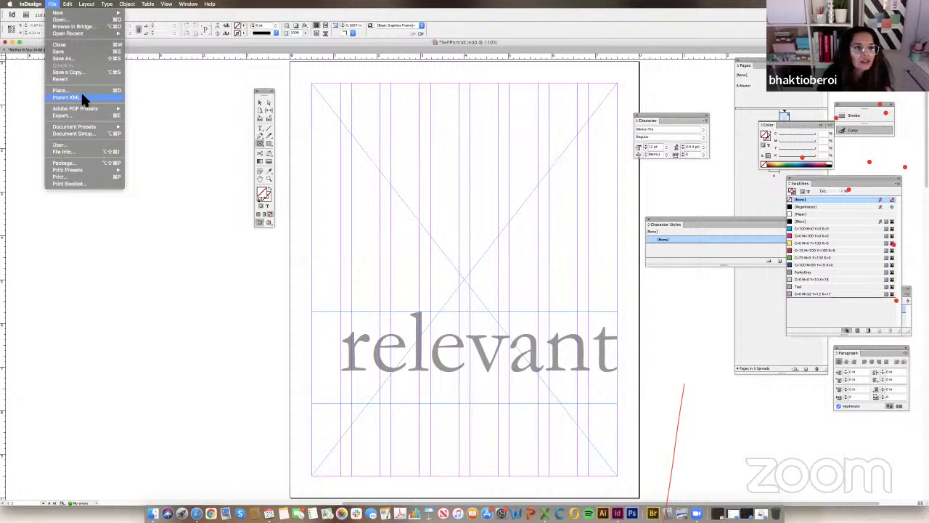
{"action": "mouse_move", "coordinate": [66, 6]}
{"action": "left_click", "coordinate": [265, 104]}
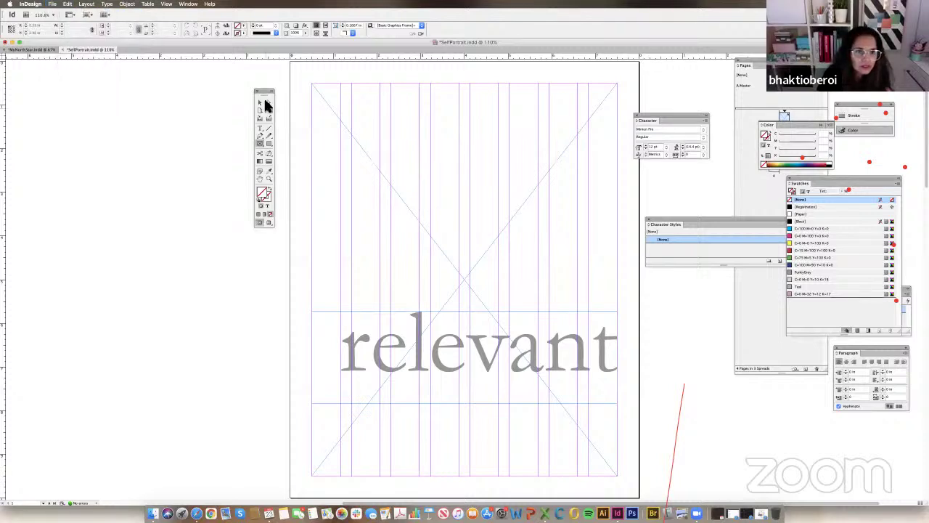
{"action": "left_click", "coordinate": [260, 102]}
{"action": "left_click_drag", "start_coordinate": [261, 92], "coordinate": [210, 72]}
Cancel the stray Rectangle prompts and open the Place dialog with Cmd+D.
{"action": "left_click", "coordinate": [52, 5]}
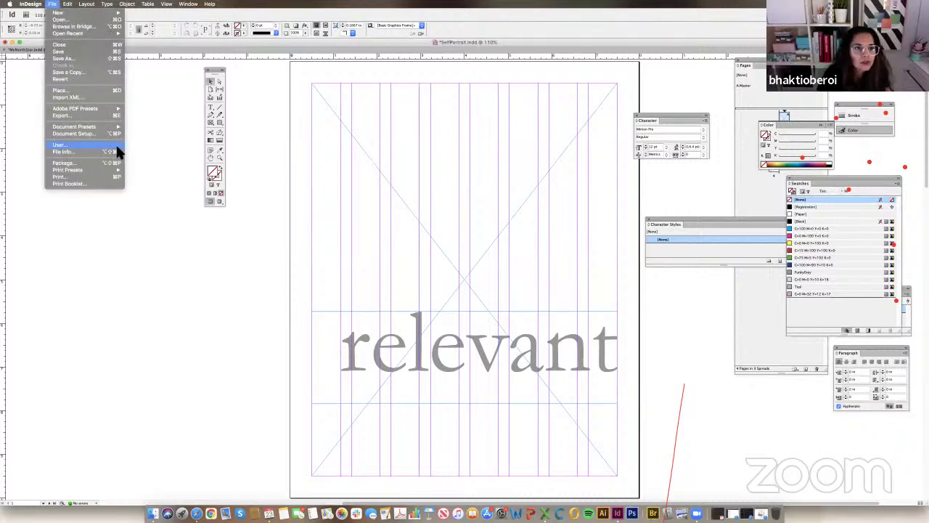
{"action": "mouse_move", "coordinate": [68, 6]}
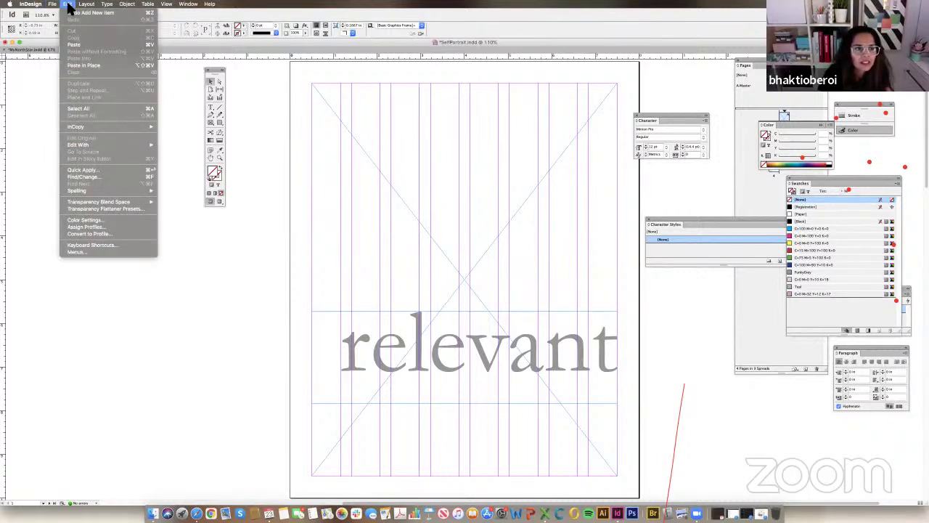
{"action": "left_click", "coordinate": [234, 123]}
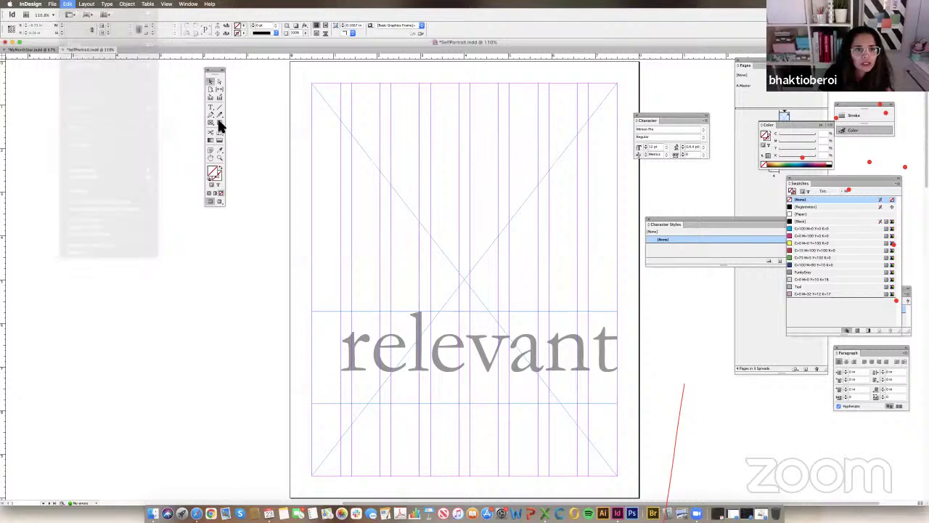
{"action": "left_click", "coordinate": [219, 123]}
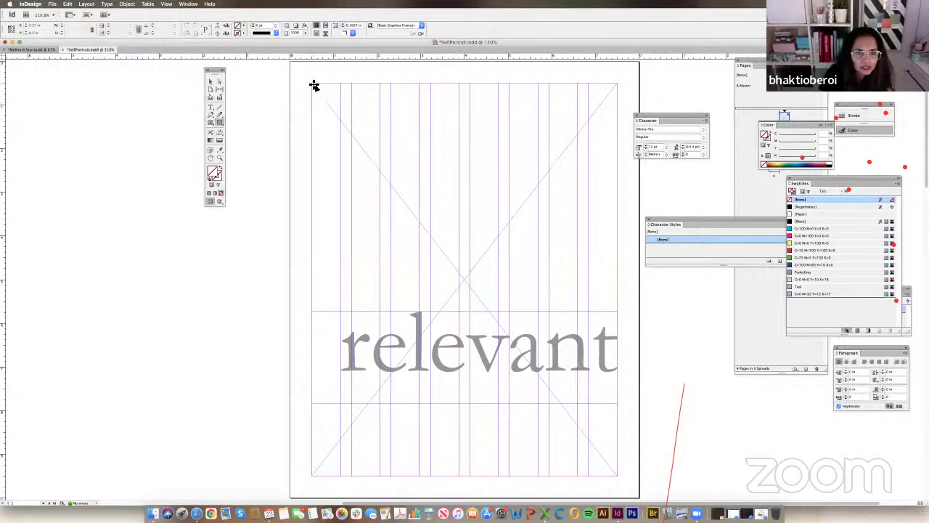
{"action": "left_click", "coordinate": [472, 290]}
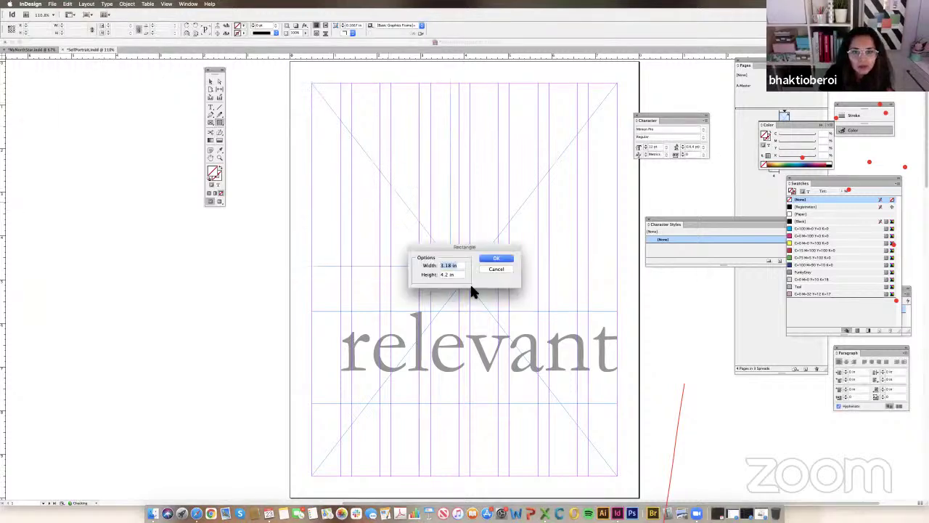
{"action": "left_click", "coordinate": [505, 268]}
{"action": "left_click", "coordinate": [389, 202]}
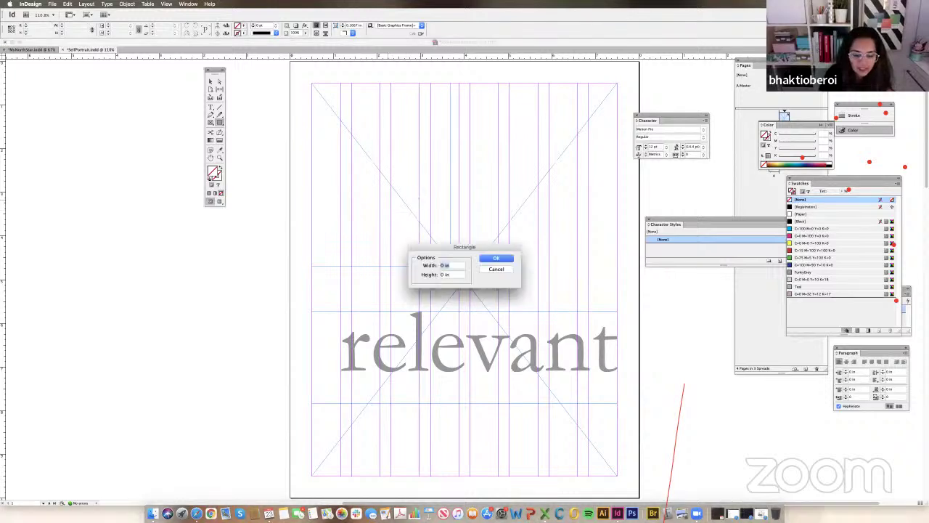
{"action": "left_click", "coordinate": [496, 268]}
{"action": "key", "text": "super+d"}
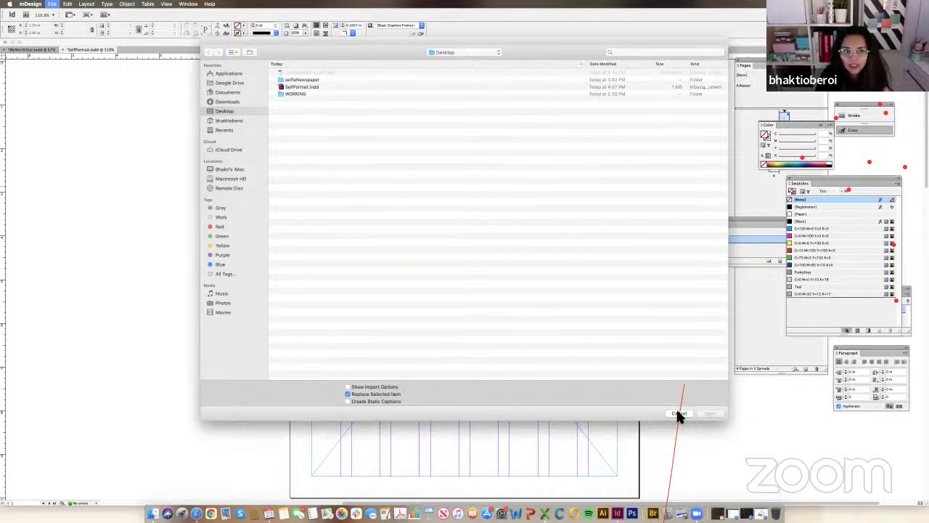
Place A-selfie.jpg from the selfieNewspaper folder into the top-left frame.
{"action": "left_click", "coordinate": [301, 88]}
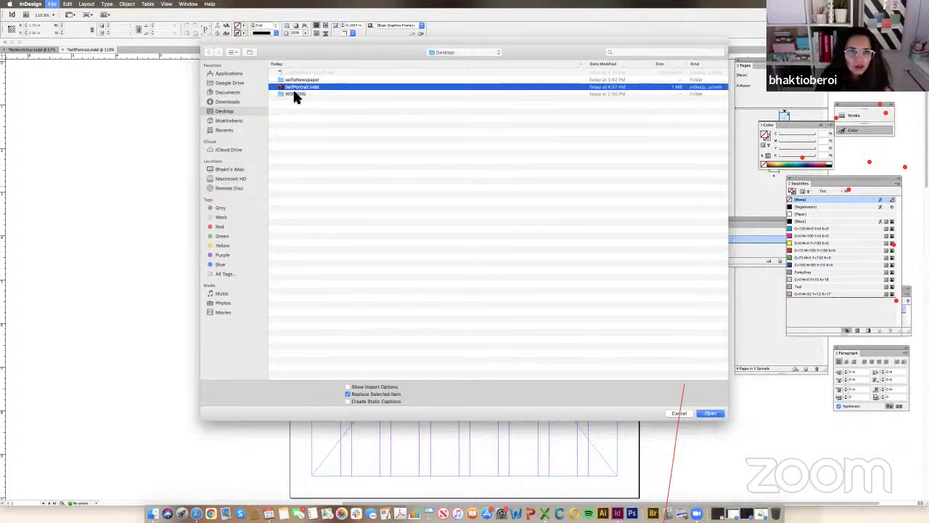
{"action": "left_click", "coordinate": [295, 95]}
{"action": "double_click", "coordinate": [301, 80]}
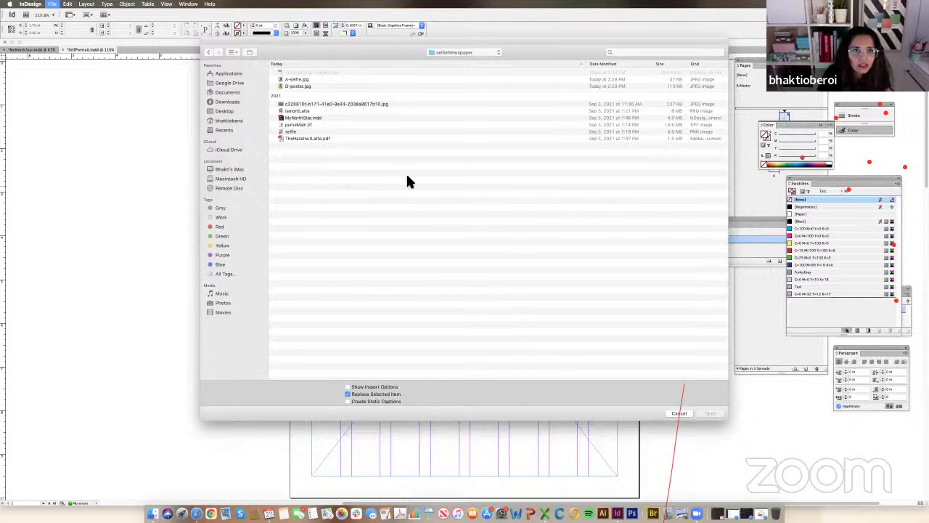
{"action": "left_click", "coordinate": [296, 79]}
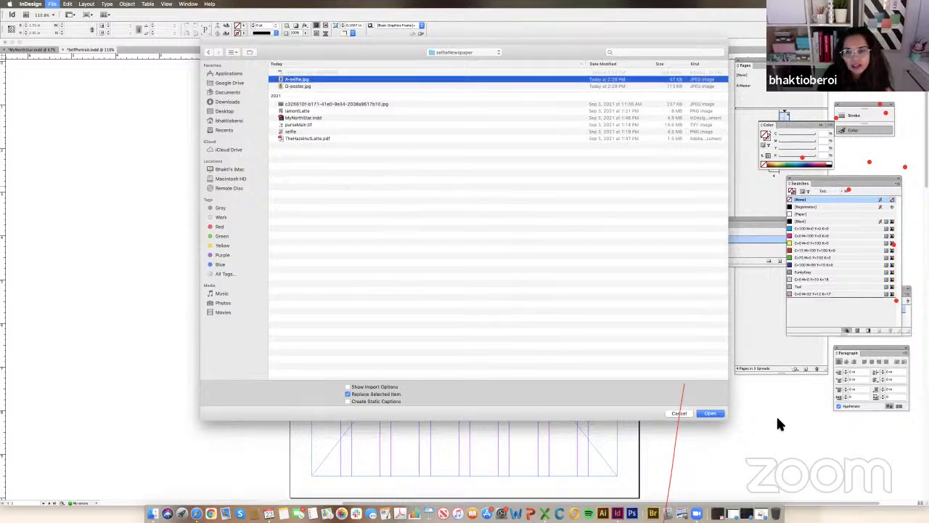
{"action": "left_click", "coordinate": [710, 414]}
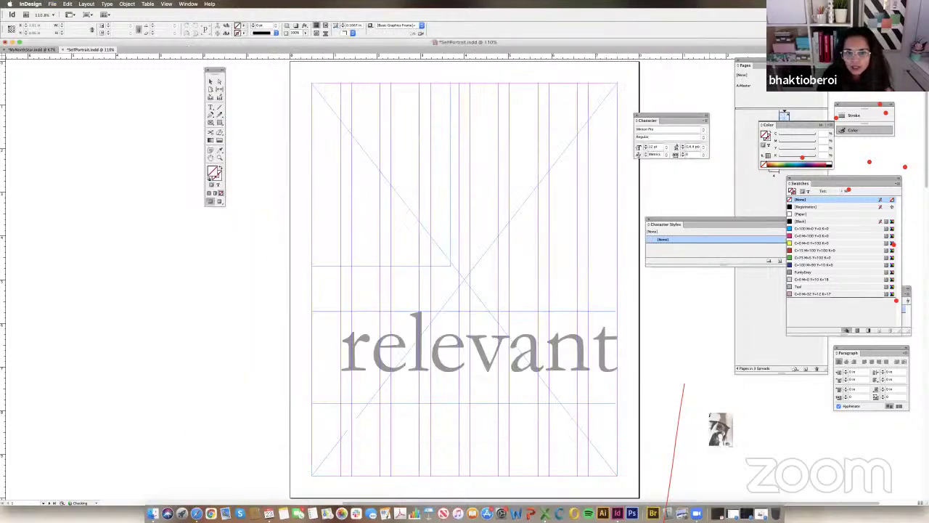
{"action": "left_click", "coordinate": [350, 170]}
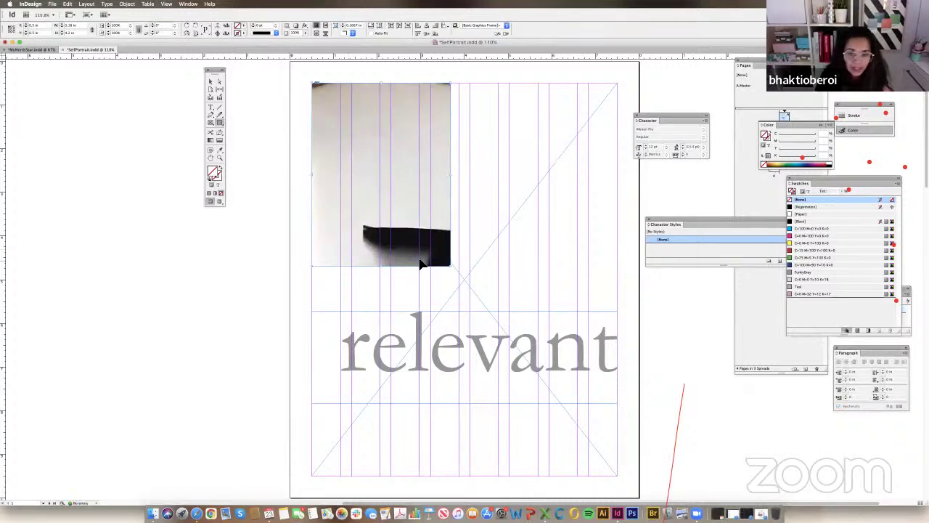
Replace it with D-poster.jpg and move the collage frame onto the left pasteboard.
{"action": "key", "text": "super+d"}
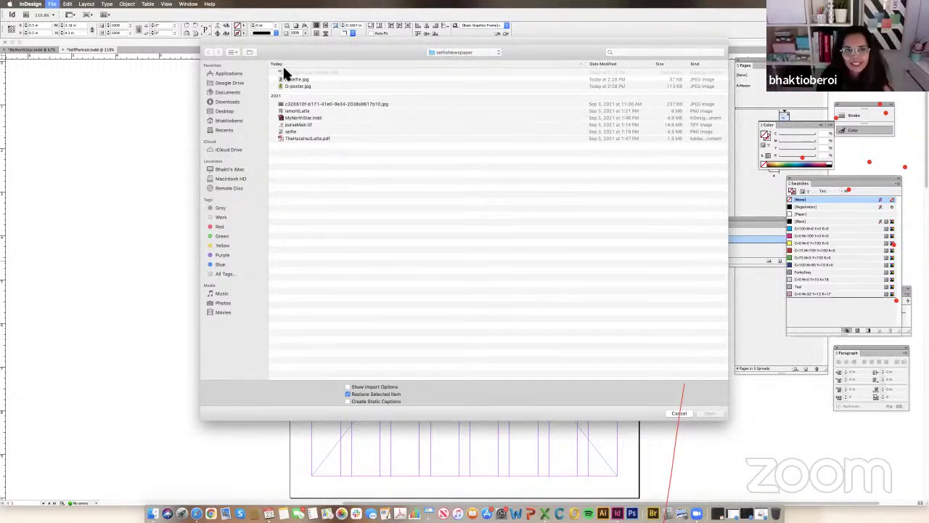
{"action": "left_click", "coordinate": [296, 86]}
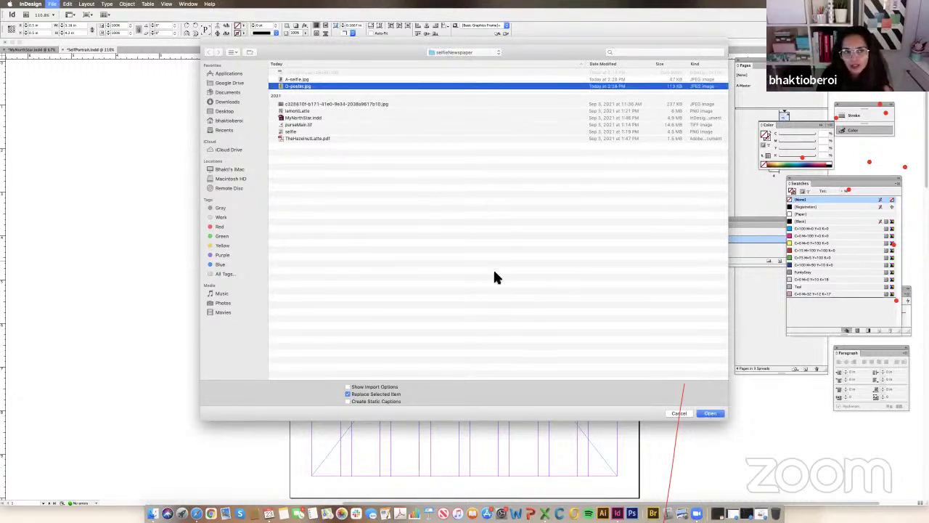
{"action": "left_click", "coordinate": [710, 414]}
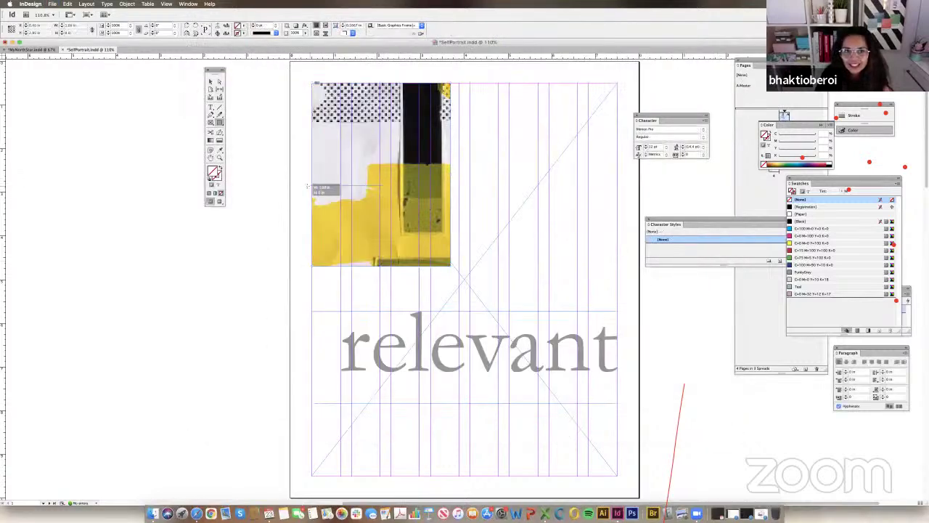
{"action": "left_click", "coordinate": [369, 198]}
{"action": "left_click", "coordinate": [505, 271]}
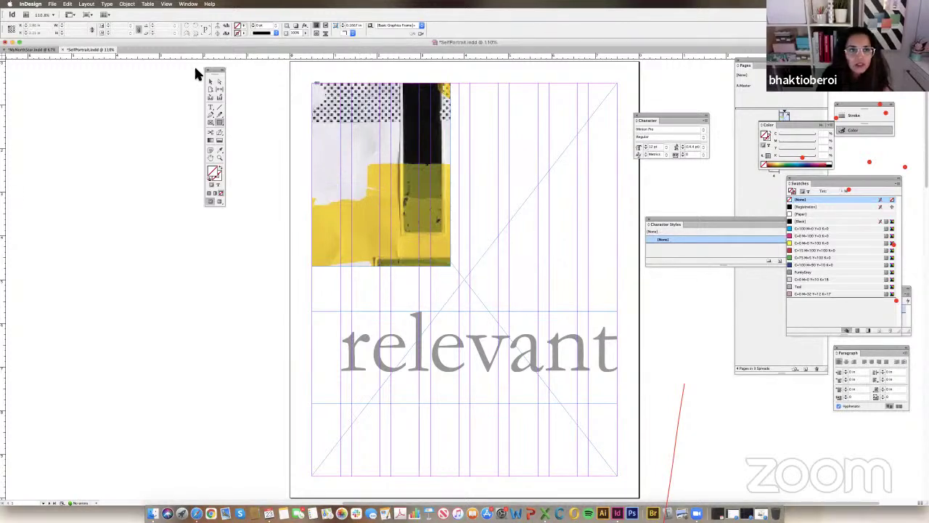
{"action": "left_click_drag", "start_coordinate": [321, 108], "coordinate": [157, 128]}
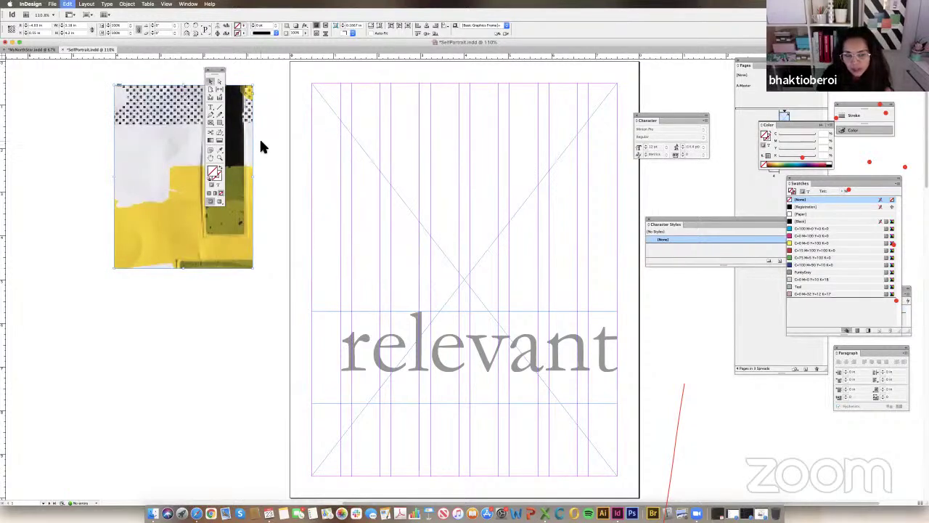
Paste a copy of the collage frame, place A-selfie.jpg in it, and enlarge it to fill the page margins.
{"action": "key", "text": "super+v"}
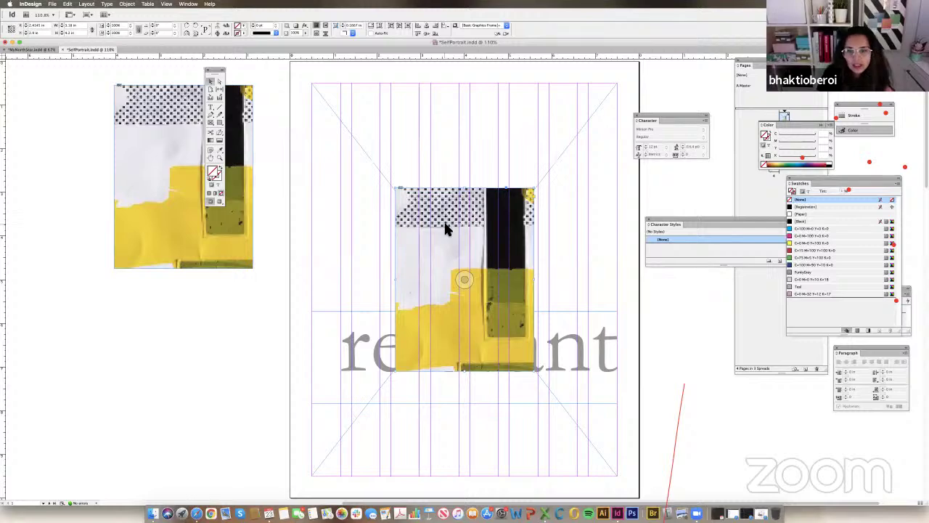
{"action": "key", "text": "super+d"}
{"action": "double_click", "coordinate": [292, 79]}
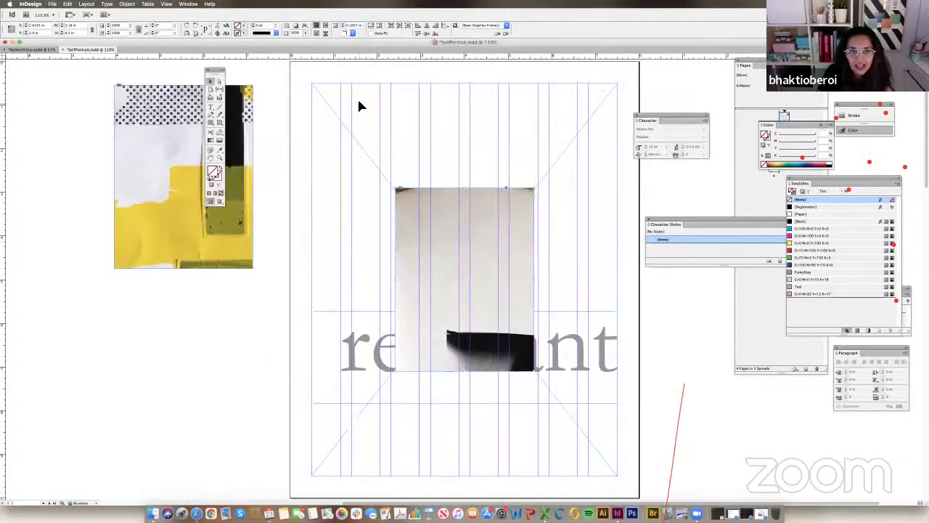
{"action": "left_click", "coordinate": [377, 120]}
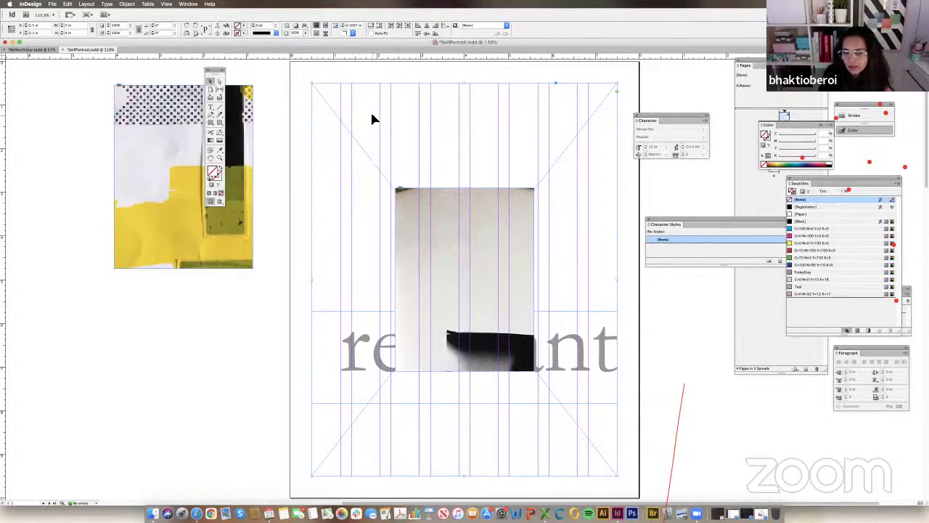
{"action": "left_click", "coordinate": [371, 118]}
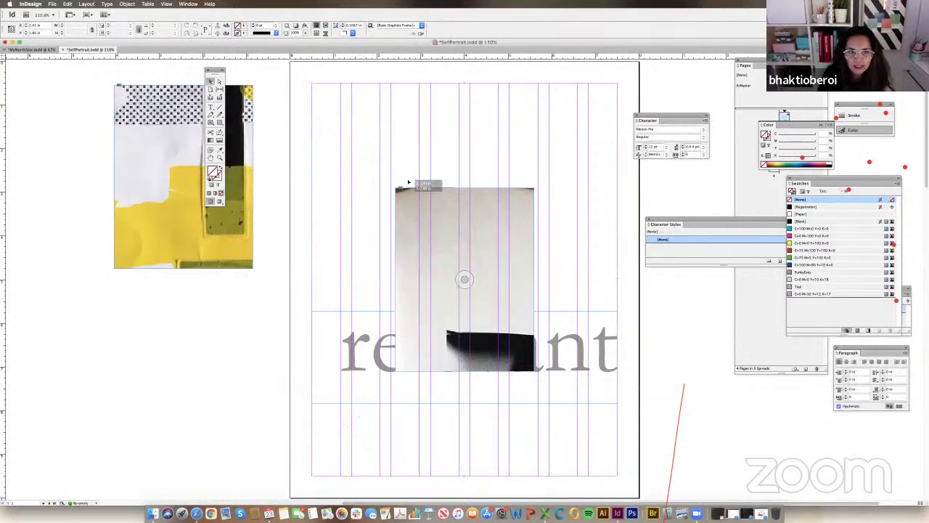
{"action": "left_click_drag", "start_coordinate": [460, 249], "coordinate": [376, 142]}
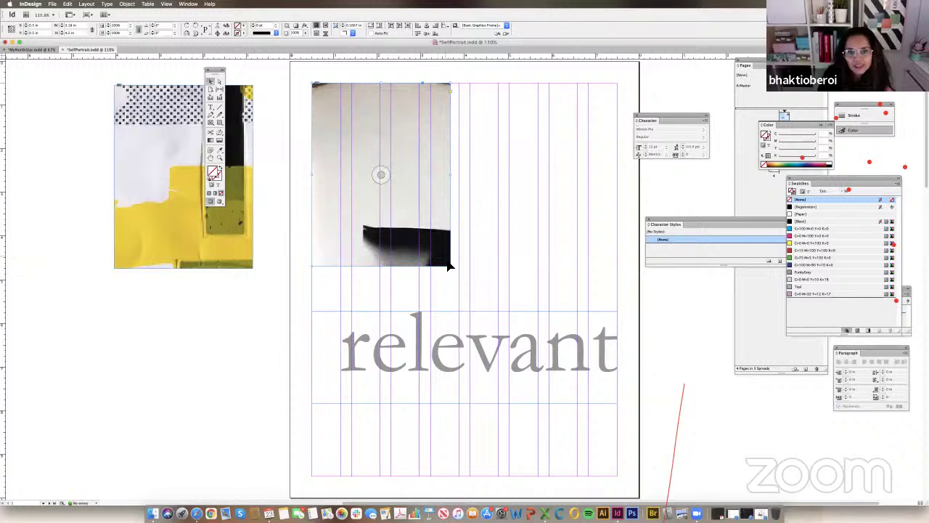
{"action": "left_click_drag", "start_coordinate": [451, 268], "coordinate": [617, 476]}
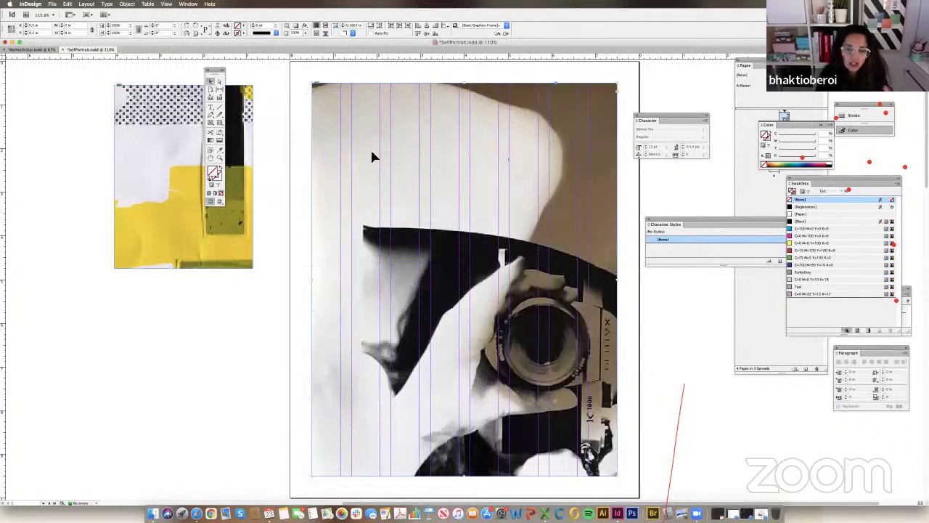
Shift the selfie photo up and left within its frame.
{"action": "key", "text": "super+shift+a"}
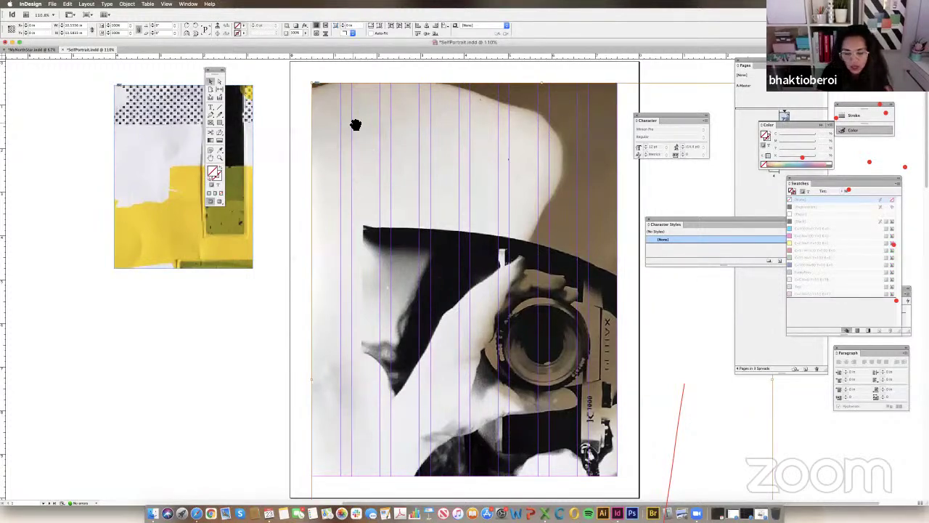
{"action": "left_click", "coordinate": [301, 162]}
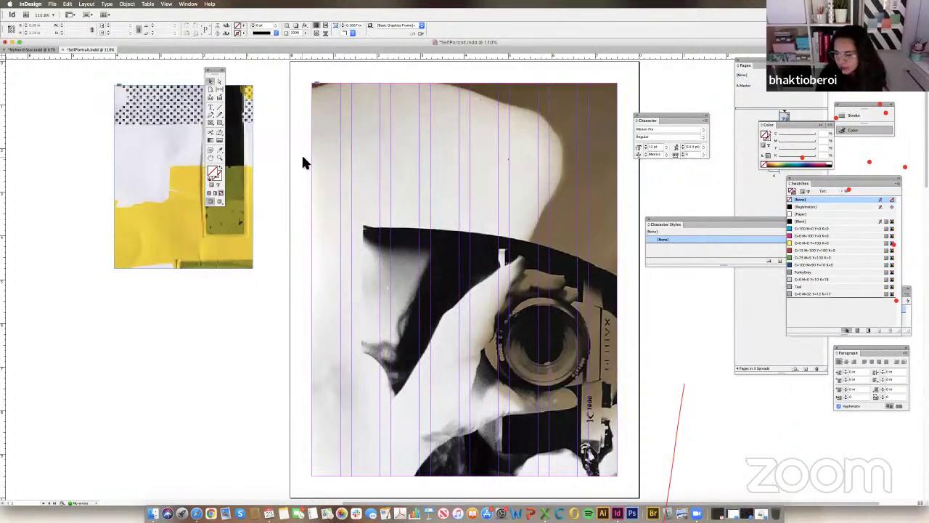
{"action": "left_click", "coordinate": [377, 161]}
{"action": "left_click", "coordinate": [486, 223]}
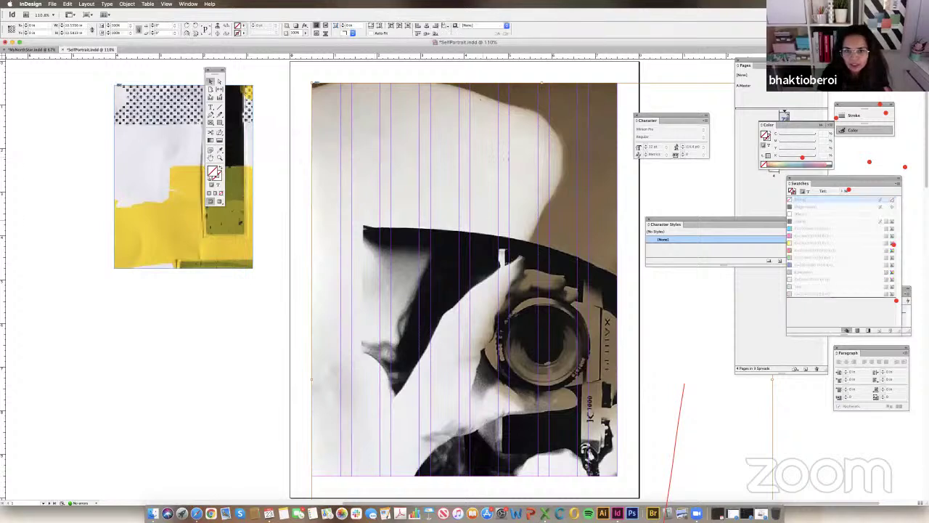
{"action": "left_click_drag", "start_coordinate": [485, 222], "coordinate": [418, 179]}
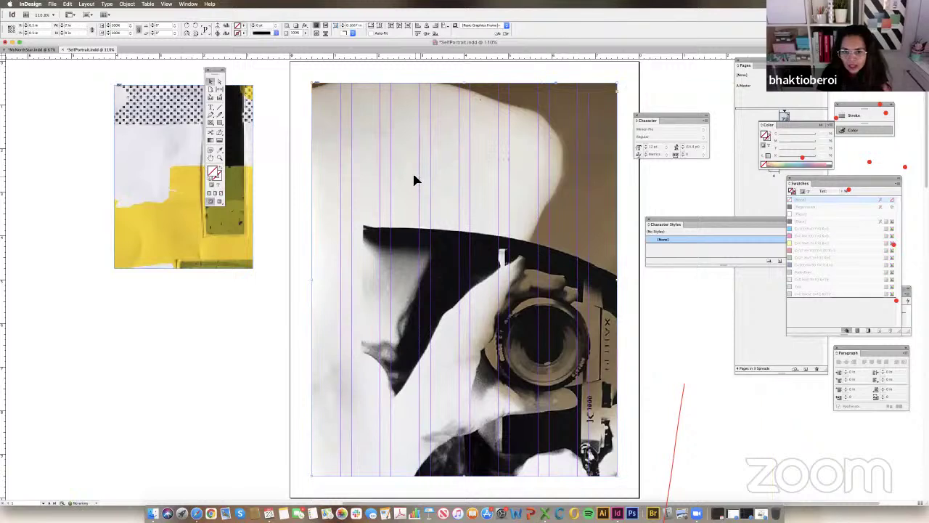
{"action": "left_click", "coordinate": [418, 179]}
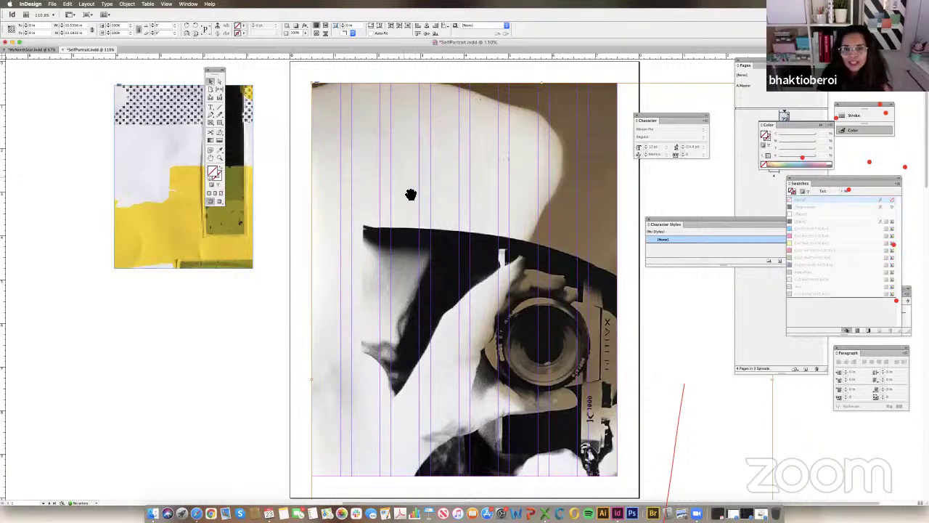
{"action": "left_click_drag", "start_coordinate": [451, 212], "coordinate": [396, 157]}
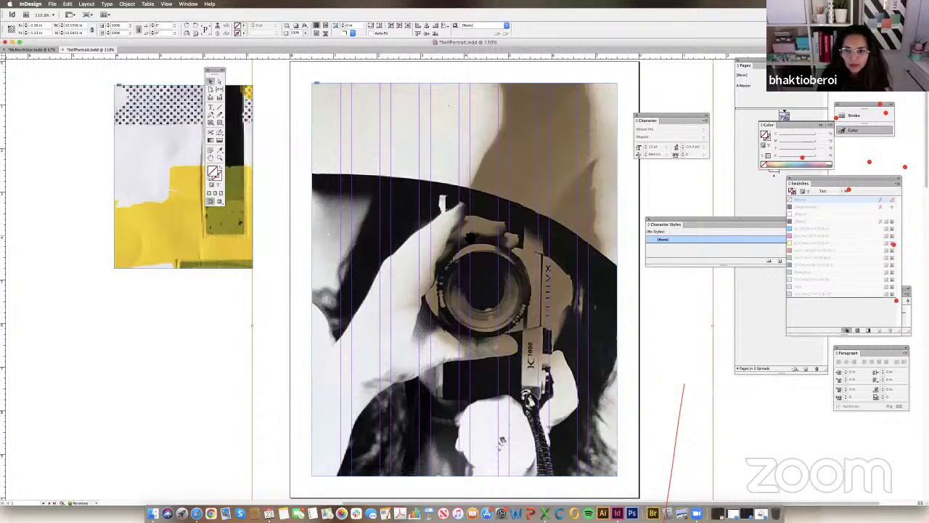
Zoom out to 75%, try shrinking the frame, and undo the resize.
{"action": "key", "text": "super+minus"}
{"action": "key", "text": "super+minus"}
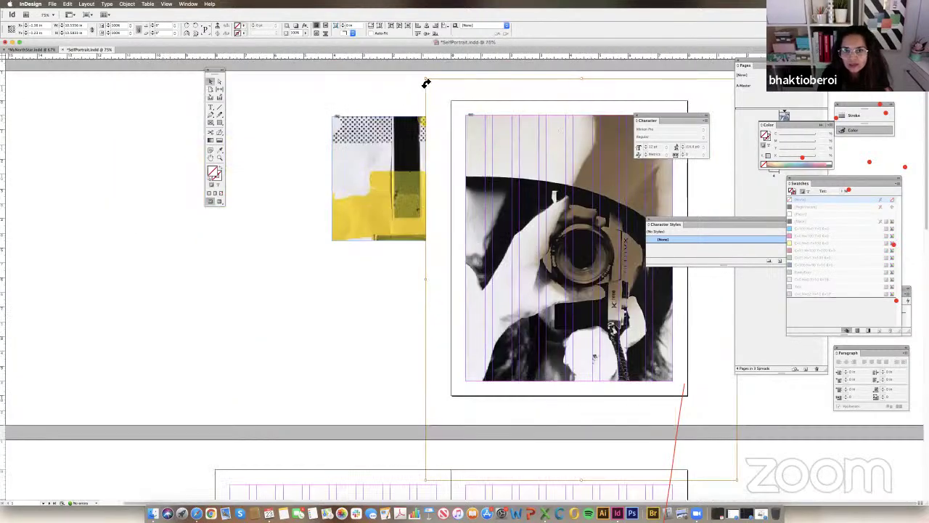
{"action": "left_click_drag", "start_coordinate": [426, 83], "coordinate": [491, 164]}
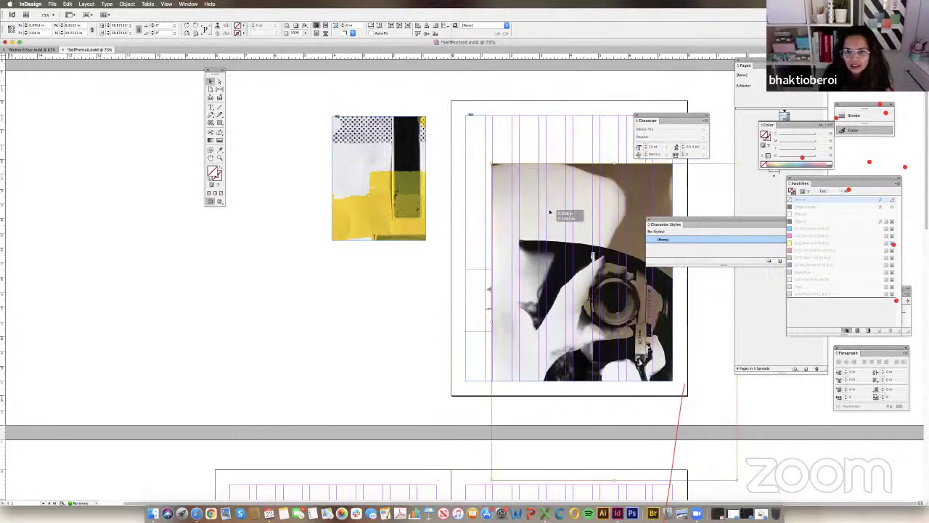
{"action": "key", "text": "super+z"}
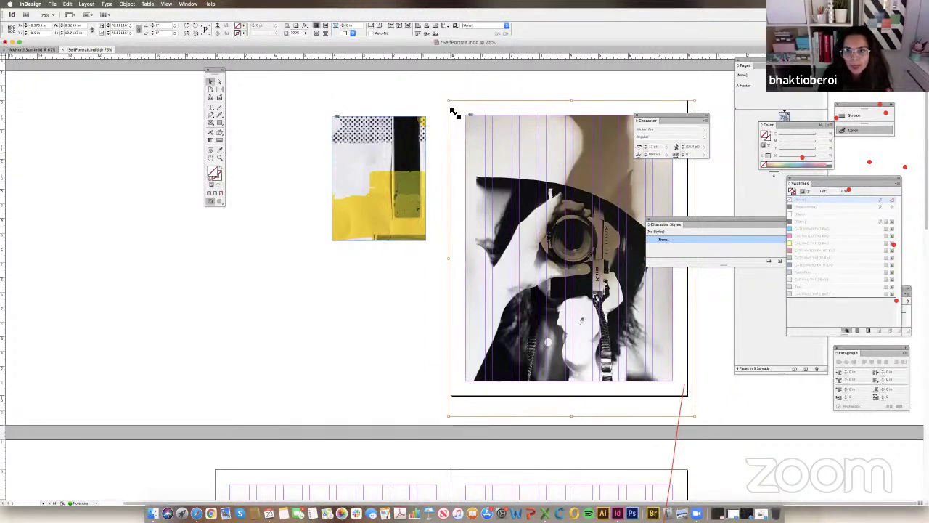
Send the selfie image frame to back with Object > Arrange > Send to Back.
{"action": "left_click", "coordinate": [166, 4]}
{"action": "mouse_move", "coordinate": [127, 4]}
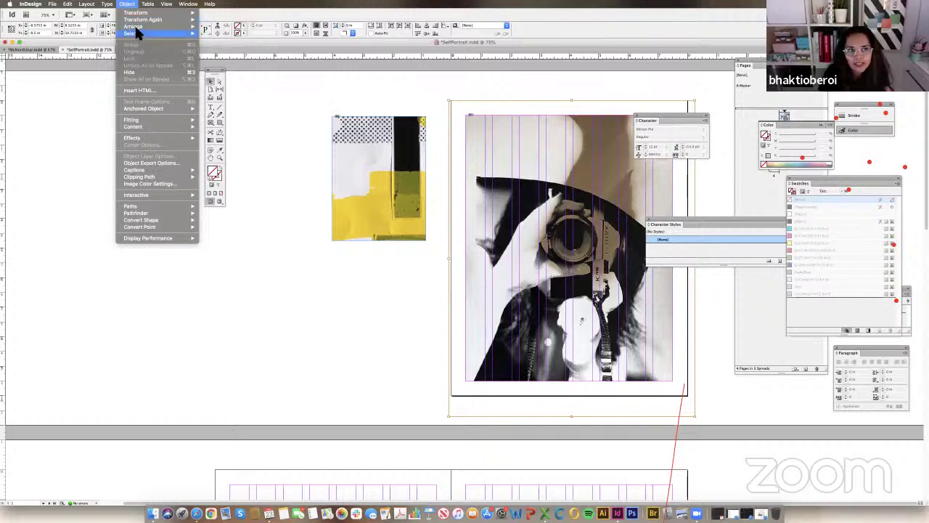
{"action": "mouse_move", "coordinate": [135, 27]}
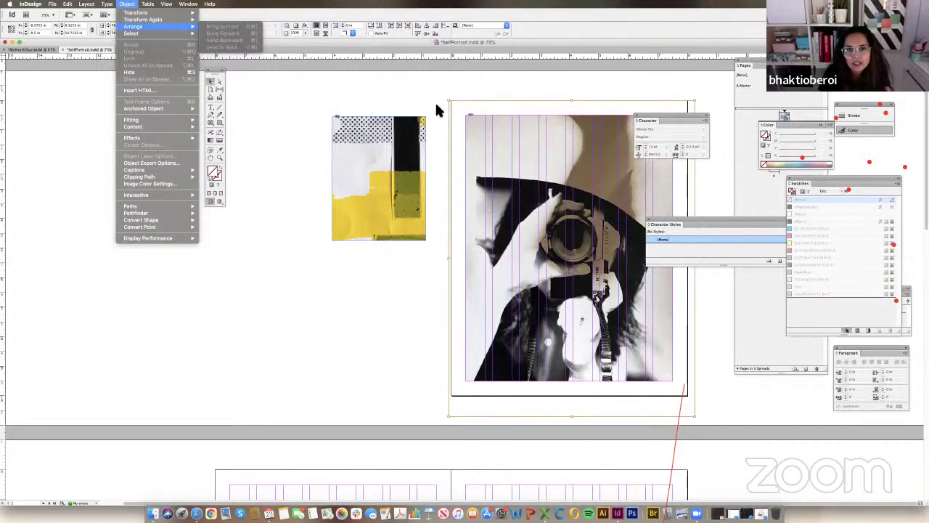
{"action": "left_click", "coordinate": [467, 118]}
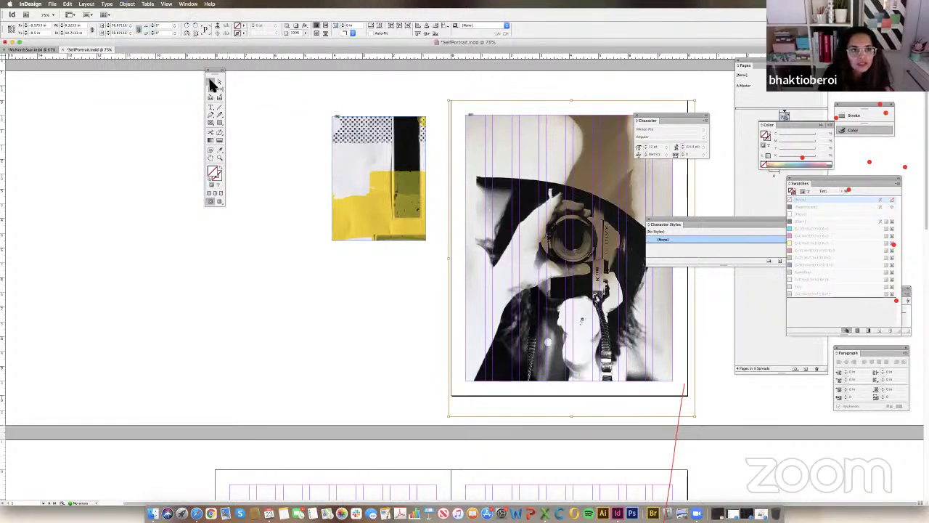
{"action": "left_click", "coordinate": [306, 135]}
{"action": "left_click", "coordinate": [473, 124]}
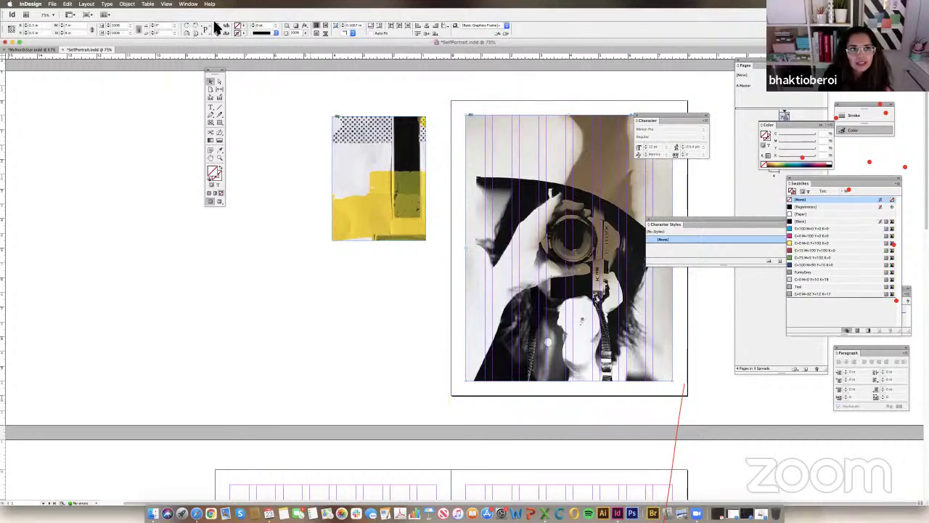
{"action": "left_click", "coordinate": [127, 5]}
{"action": "mouse_move", "coordinate": [133, 26]}
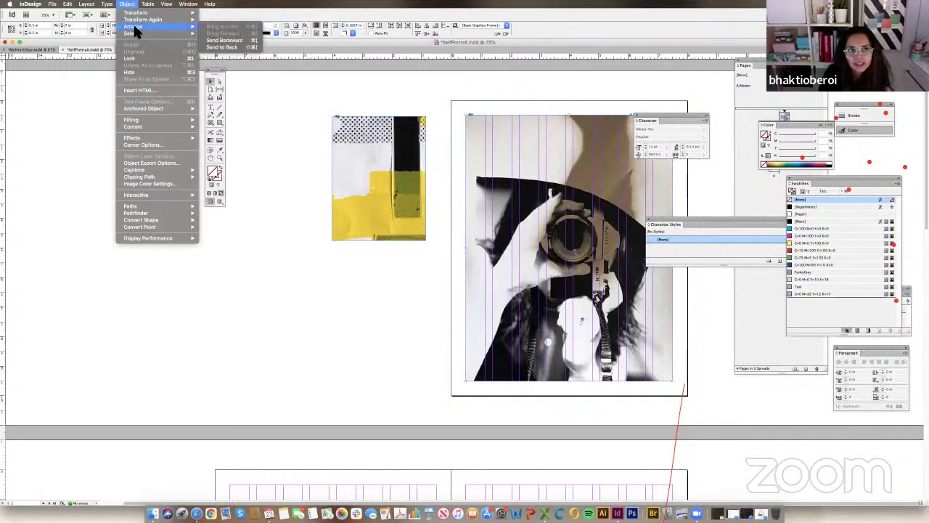
{"action": "left_click", "coordinate": [221, 47]}
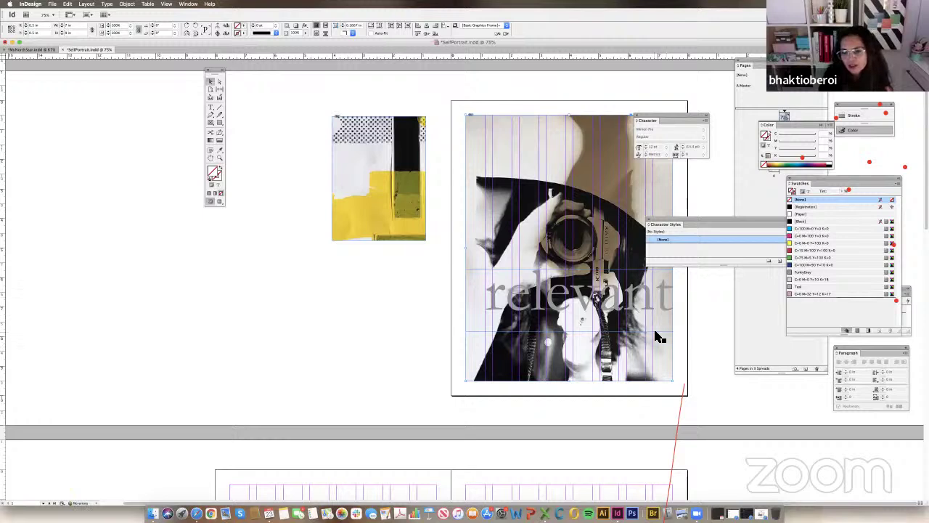
Move the Character Styles and Character panels off the photo.
{"action": "left_click_drag", "start_coordinate": [710, 223], "coordinate": [322, 289]}
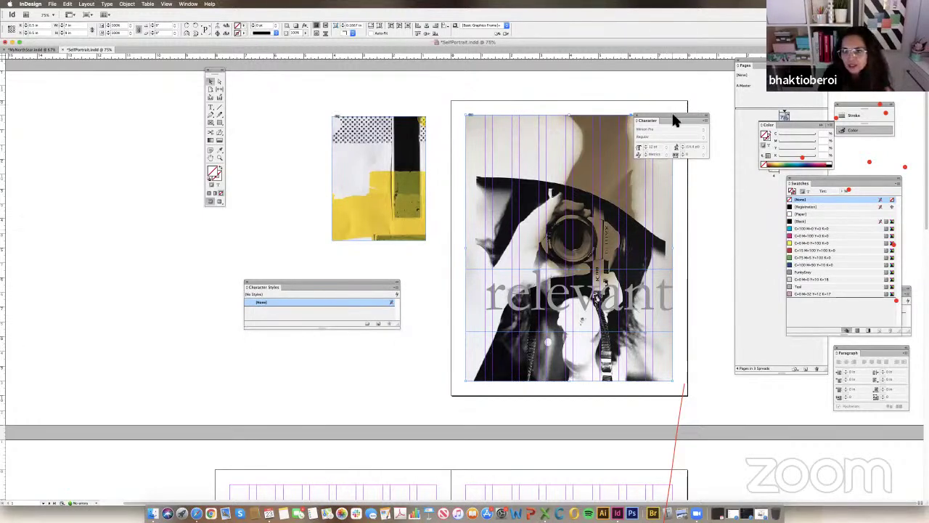
{"action": "left_click_drag", "start_coordinate": [671, 118], "coordinate": [747, 126]}
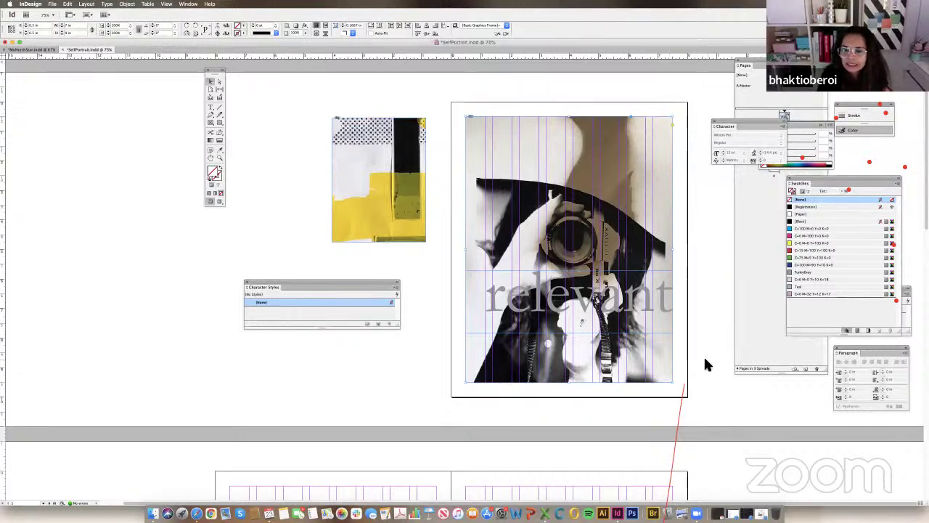
{"action": "scroll", "coordinate": [697, 354], "scroll_direction": "left", "scroll_amount": 2}
{"action": "scroll", "coordinate": [691, 354], "scroll_direction": "right", "scroll_amount": 2}
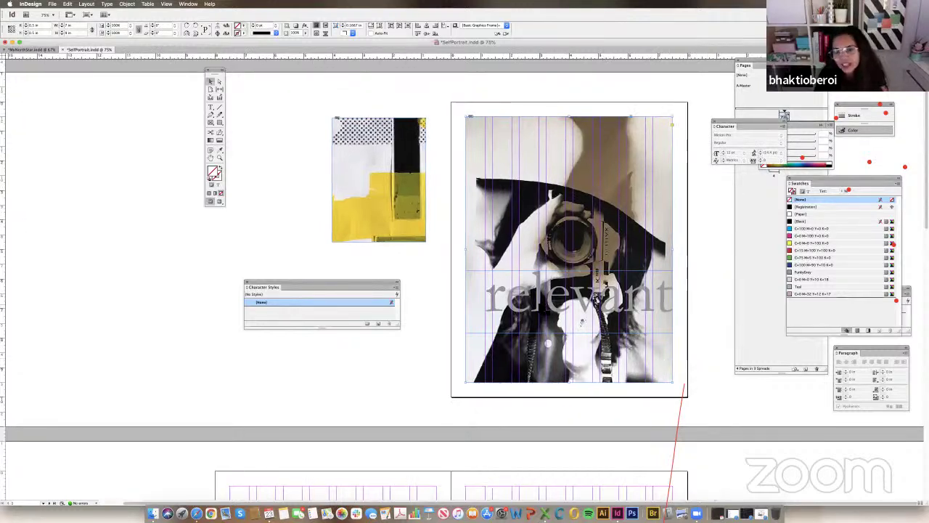
Shrink the selfie frame slightly from its lower-right corner and fit the picture to it.
{"action": "left_click", "coordinate": [546, 366]}
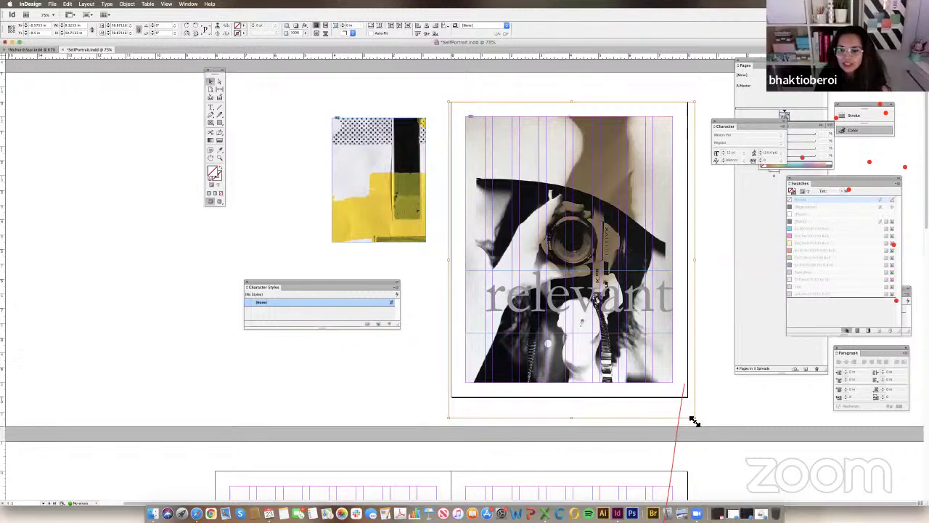
{"action": "left_click_drag", "start_coordinate": [694, 416], "coordinate": [687, 397]}
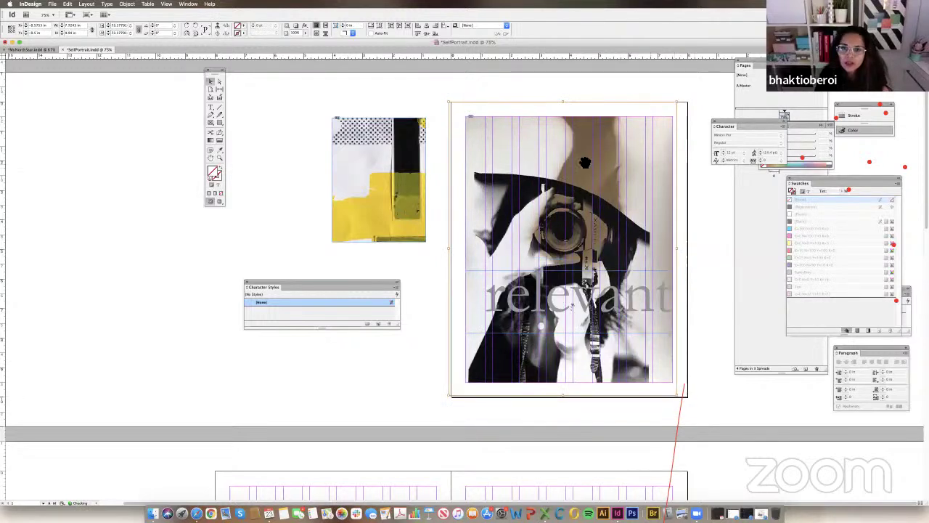
{"action": "key", "text": "super+alt+shift+c"}
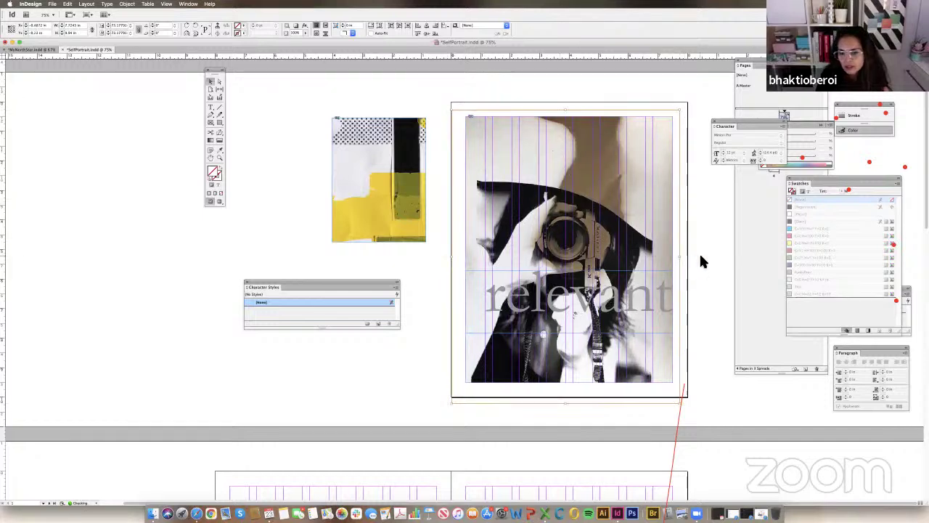
Drag the 'relevant' text frame up to the top of the photo.
{"action": "left_click", "coordinate": [701, 261]}
{"action": "left_click", "coordinate": [560, 315]}
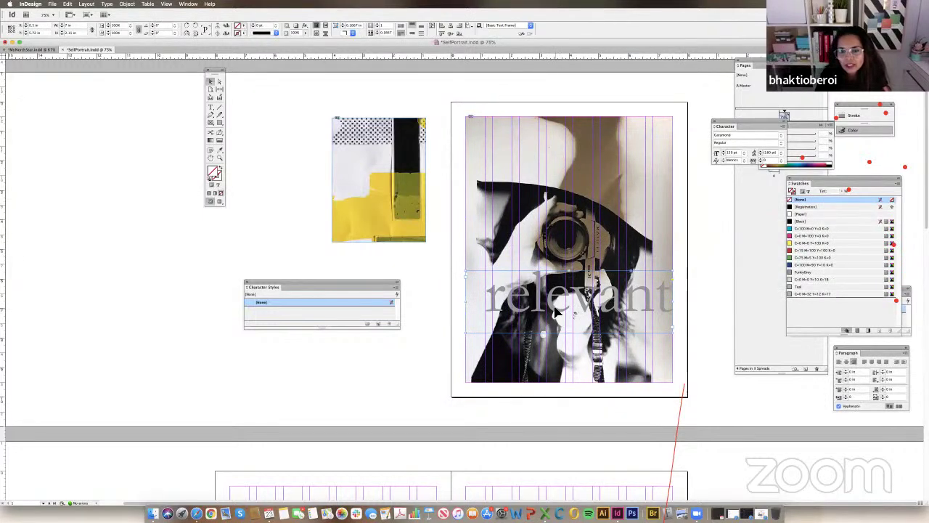
{"action": "left_click_drag", "start_coordinate": [555, 312], "coordinate": [549, 172]}
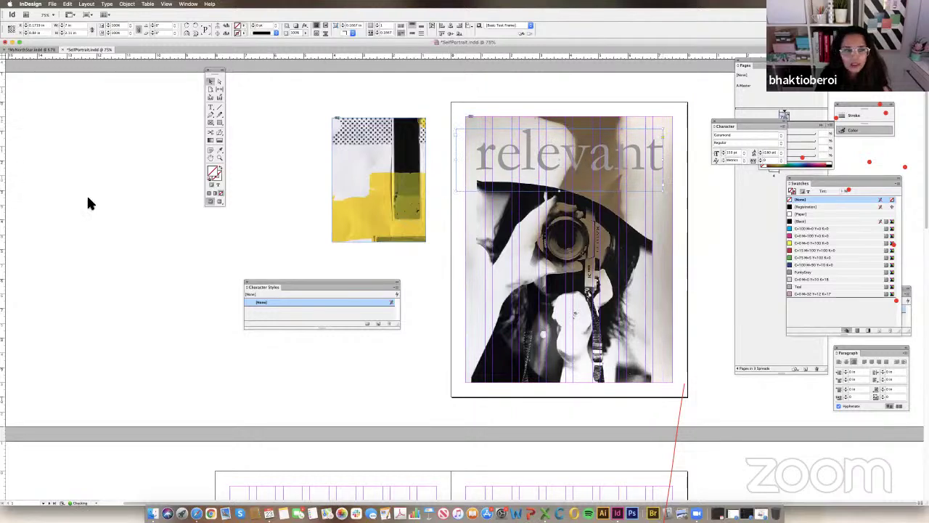
Colour the word 'relevant' white with the Paper swatch, then deselect.
{"action": "left_click", "coordinate": [211, 106]}
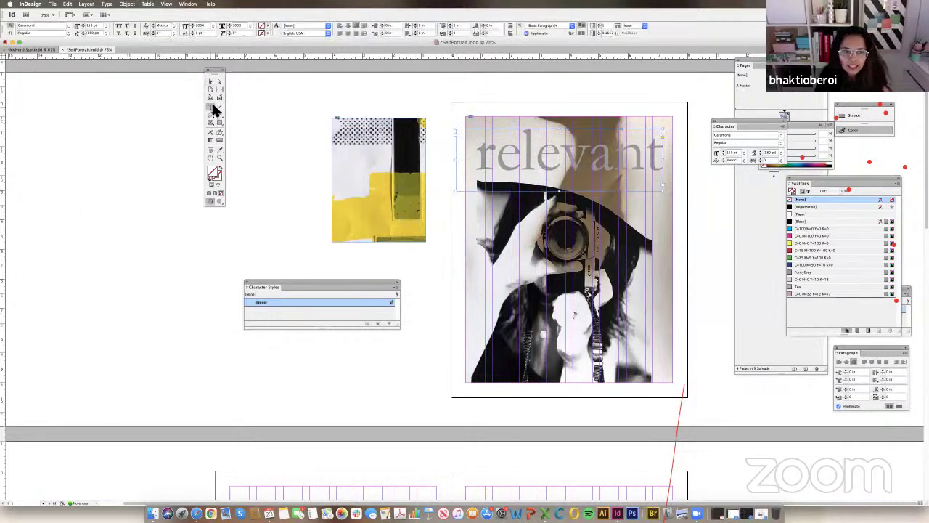
{"action": "double_click", "coordinate": [534, 167]}
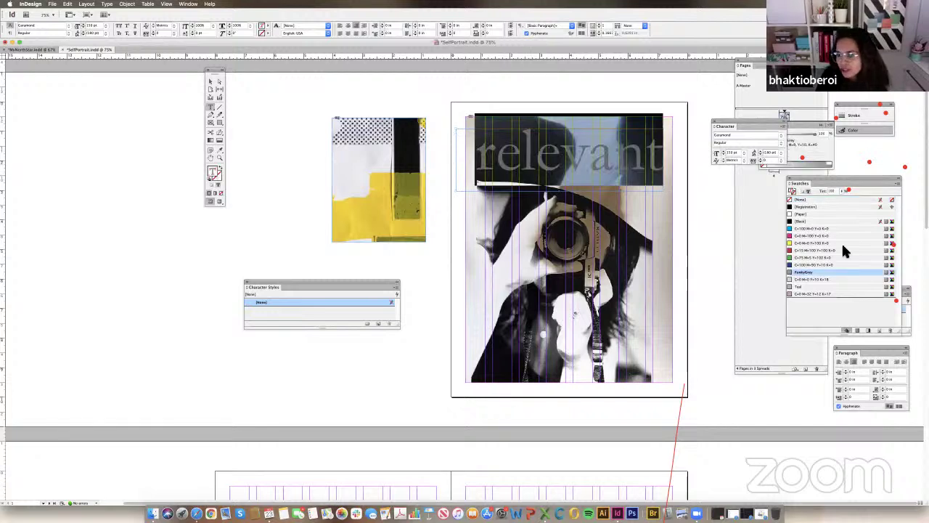
{"action": "left_click", "coordinate": [804, 214]}
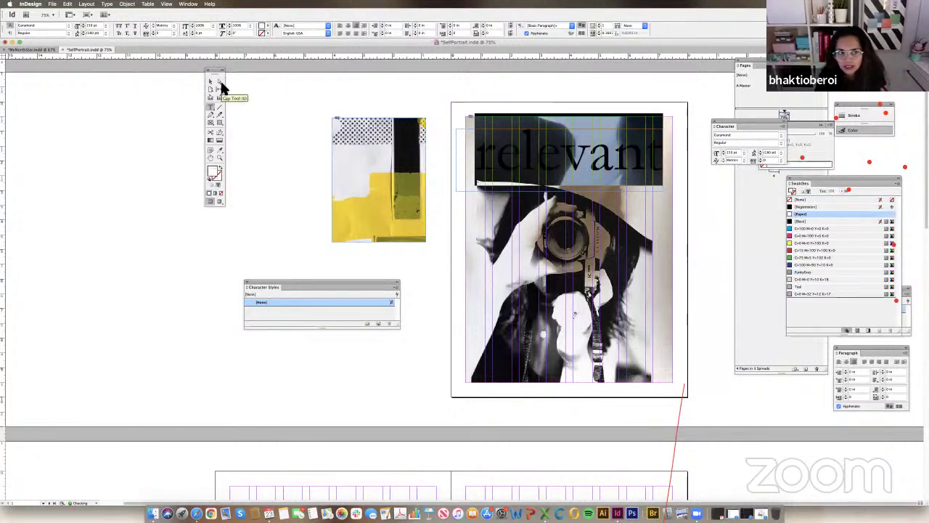
{"action": "left_click", "coordinate": [210, 83]}
{"action": "left_click", "coordinate": [288, 176]}
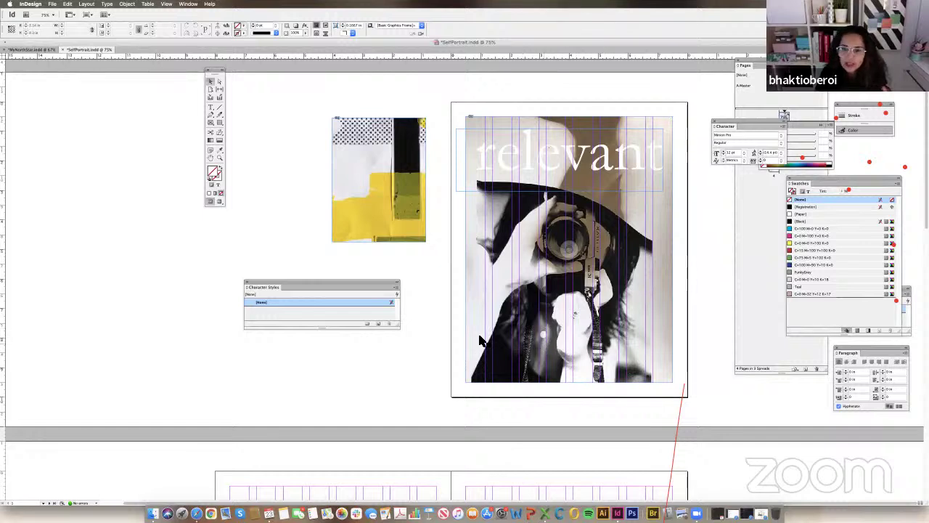
Stretch the yellow collage frame's corners out to the bleed guides of the left page.
{"action": "scroll", "coordinate": [529, 351], "scroll_direction": "down", "scroll_amount": 5}
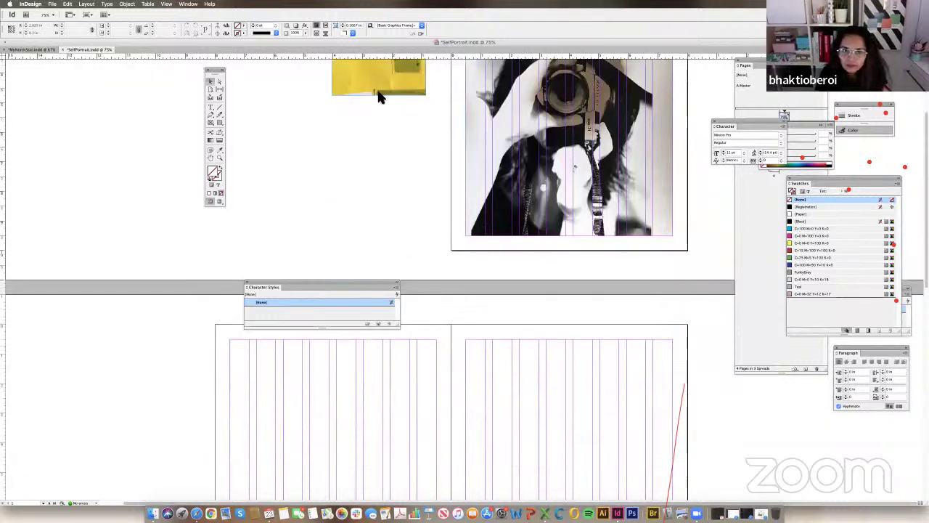
{"action": "scroll", "coordinate": [370, 468], "scroll_direction": "down", "scroll_amount": 1}
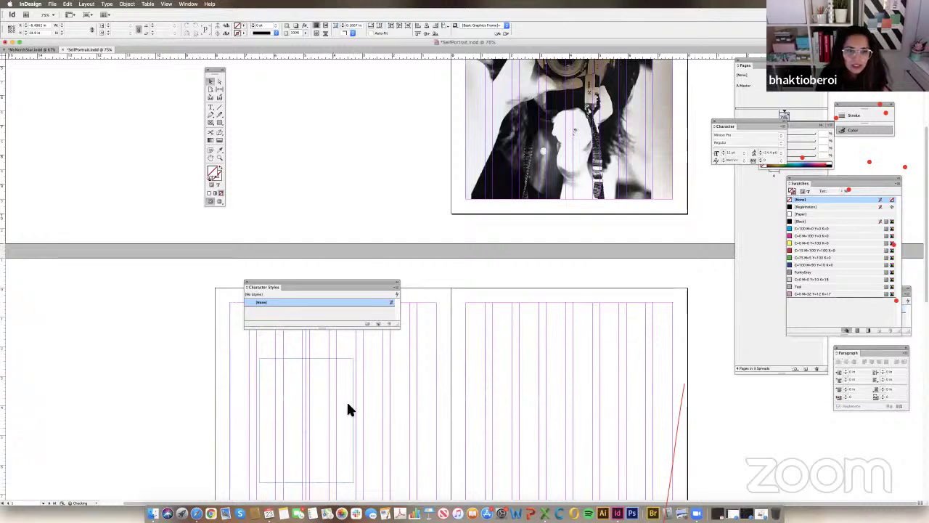
{"action": "left_click_drag", "start_coordinate": [282, 284], "coordinate": [321, 97]}
{"action": "scroll", "coordinate": [447, 348], "scroll_direction": "down", "scroll_amount": 1}
{"action": "scroll", "coordinate": [448, 349], "scroll_direction": "down", "scroll_amount": 2}
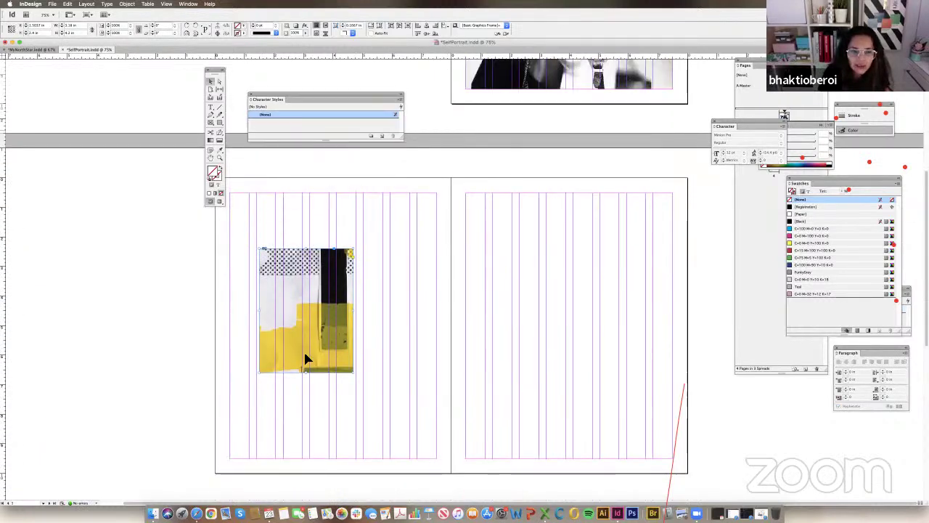
{"action": "left_click_drag", "start_coordinate": [301, 343], "coordinate": [273, 296]}
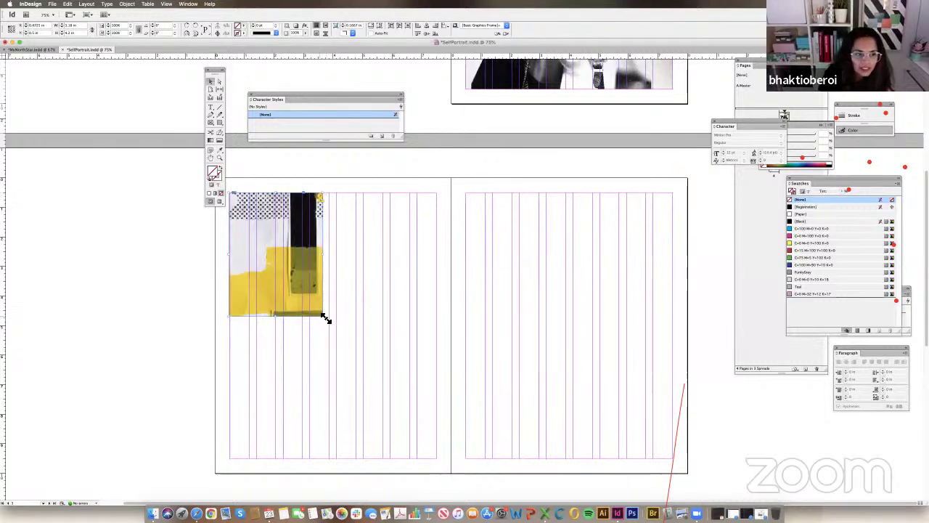
{"action": "left_click_drag", "start_coordinate": [325, 319], "coordinate": [438, 457]}
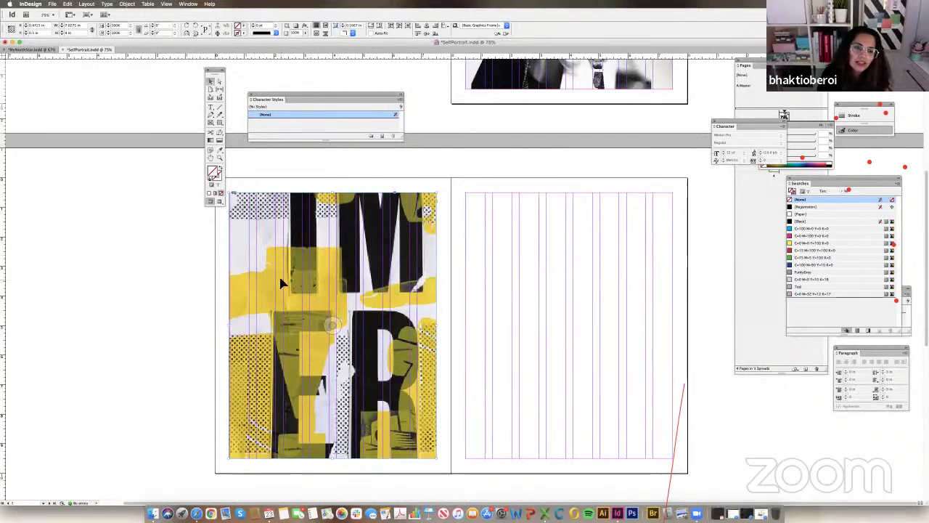
{"action": "left_click_drag", "start_coordinate": [215, 71], "coordinate": [183, 70]}
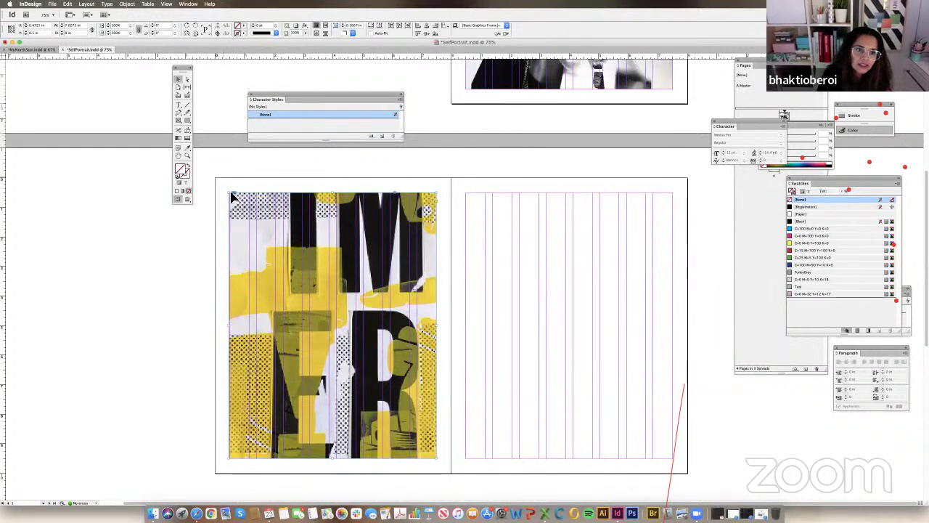
{"action": "left_click_drag", "start_coordinate": [233, 196], "coordinate": [216, 177]}
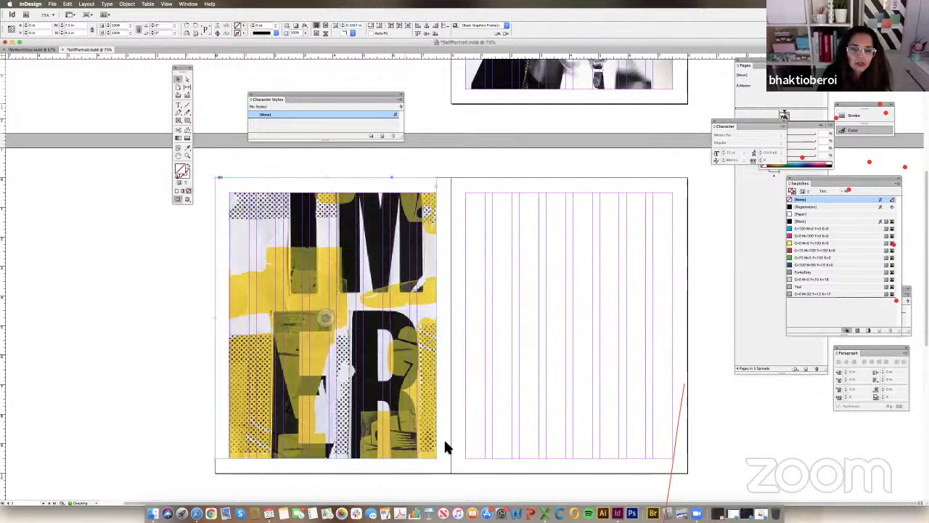
{"action": "left_click_drag", "start_coordinate": [439, 460], "coordinate": [451, 473]}
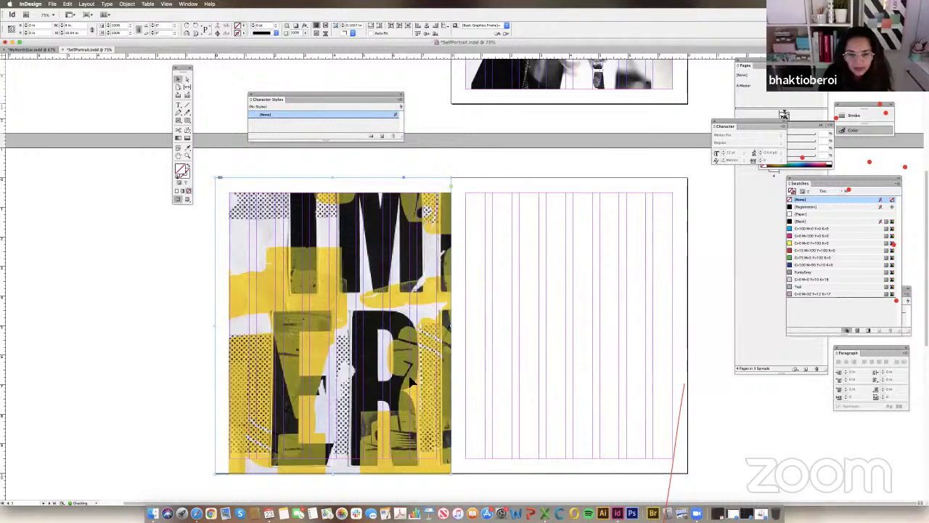
Scale the collage image down inside its frame, nudge it up, and trim the frame to the left page edge.
{"action": "left_click", "coordinate": [513, 493]}
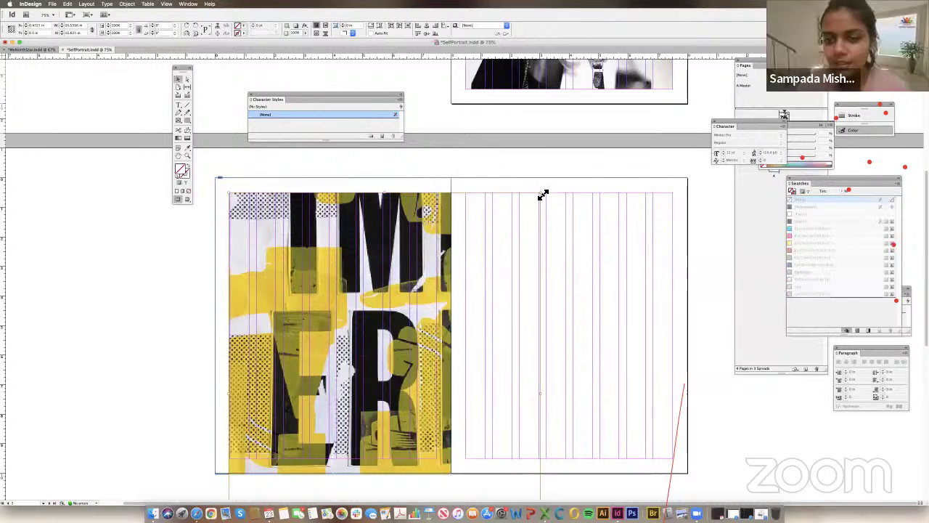
{"action": "left_click_drag", "start_coordinate": [543, 194], "coordinate": [479, 177]}
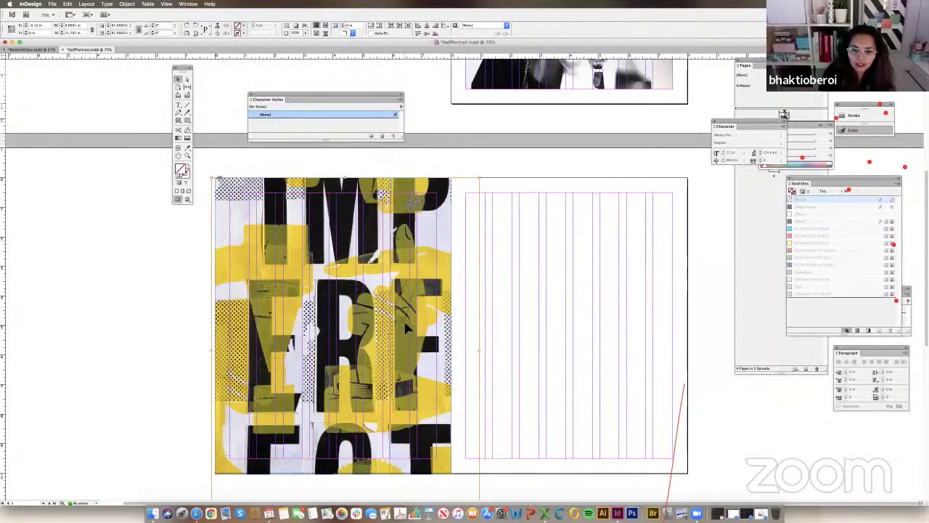
{"action": "left_click_drag", "start_coordinate": [406, 326], "coordinate": [434, 300]}
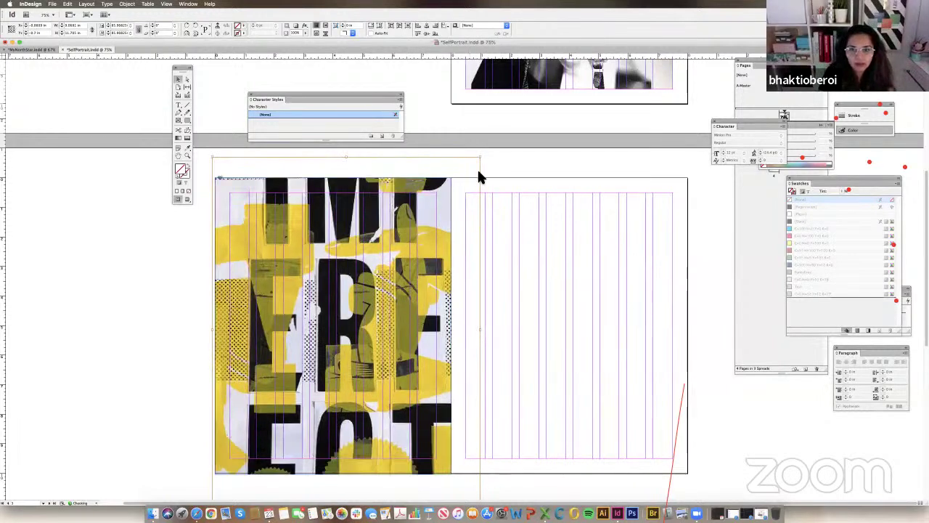
{"action": "left_click_drag", "start_coordinate": [480, 156], "coordinate": [465, 172]}
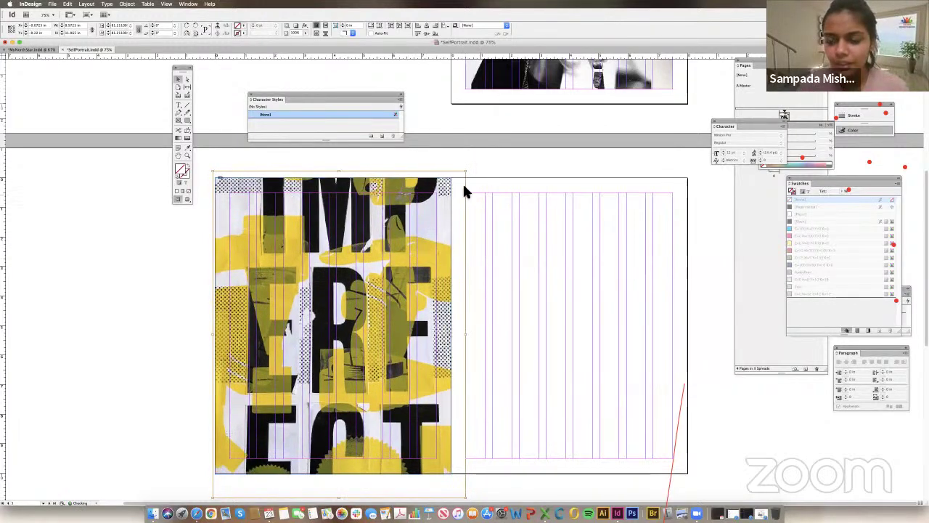
{"action": "left_click_drag", "start_coordinate": [472, 174], "coordinate": [454, 176]}
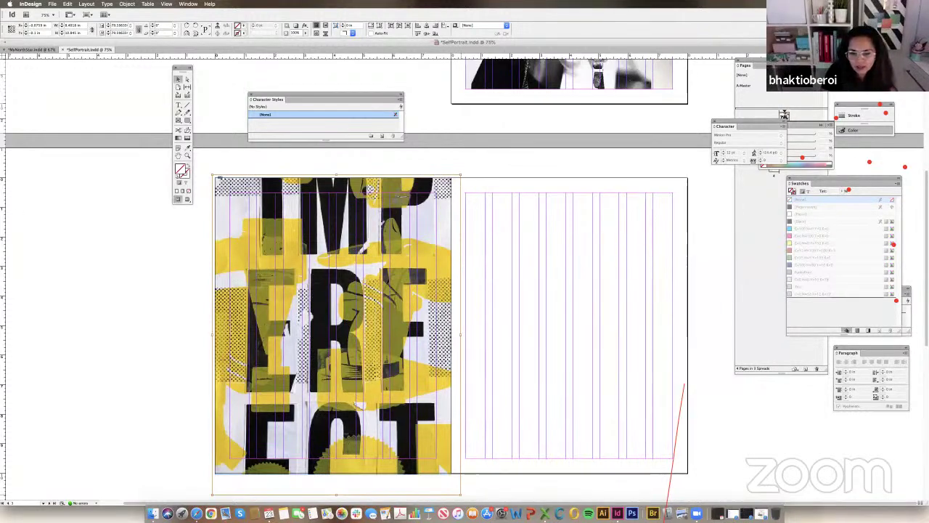
{"action": "left_click_drag", "start_coordinate": [460, 495], "coordinate": [448, 481]}
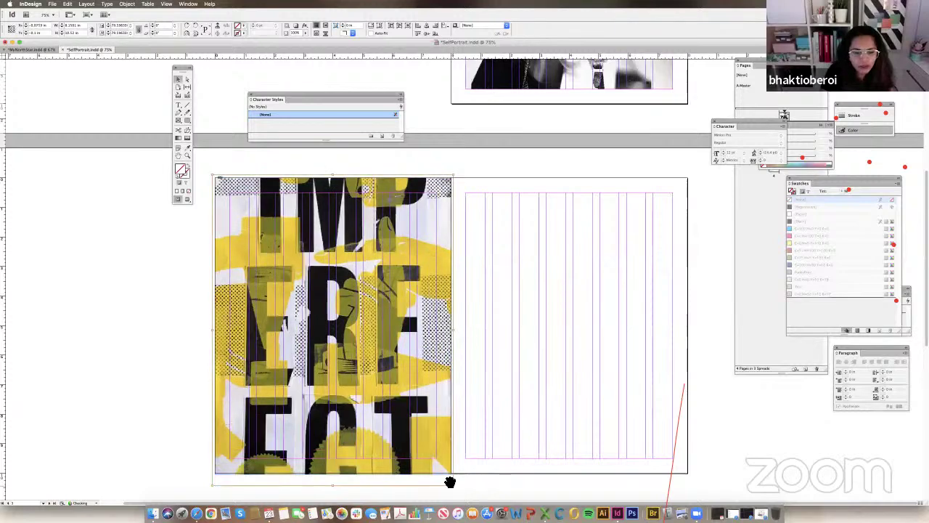
{"action": "left_click_drag", "start_coordinate": [410, 434], "coordinate": [409, 432]}
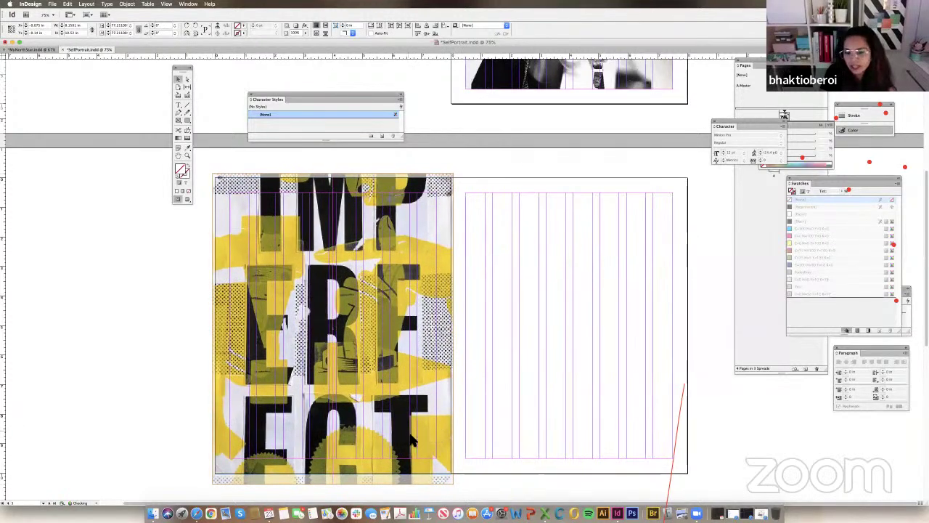
{"action": "left_click", "coordinate": [505, 469]}
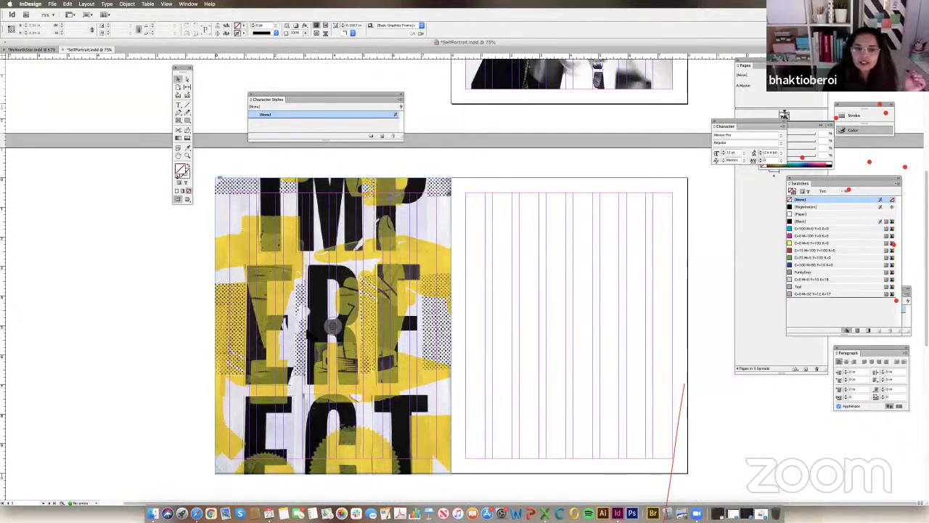
Select and deselect the collage frame, then scroll down to the following blank page.
{"action": "left_click", "coordinate": [368, 322]}
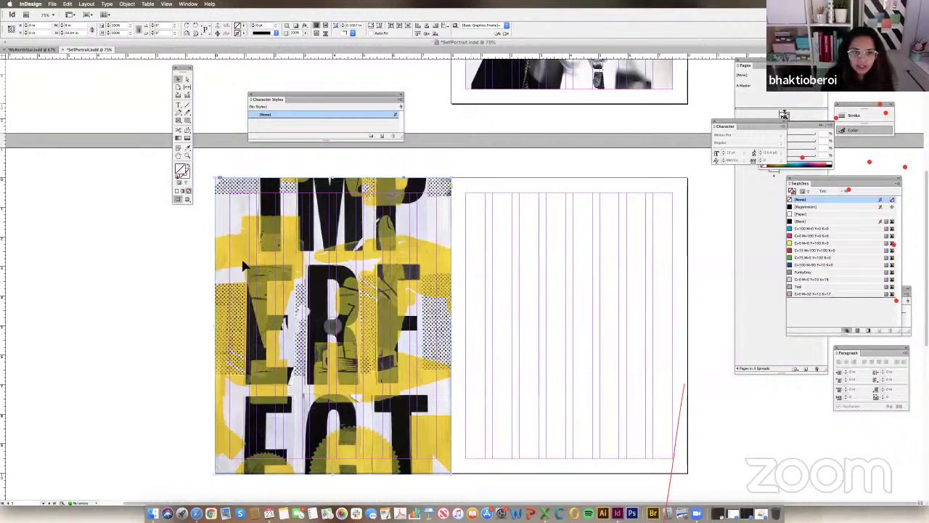
{"action": "left_click", "coordinate": [508, 281]}
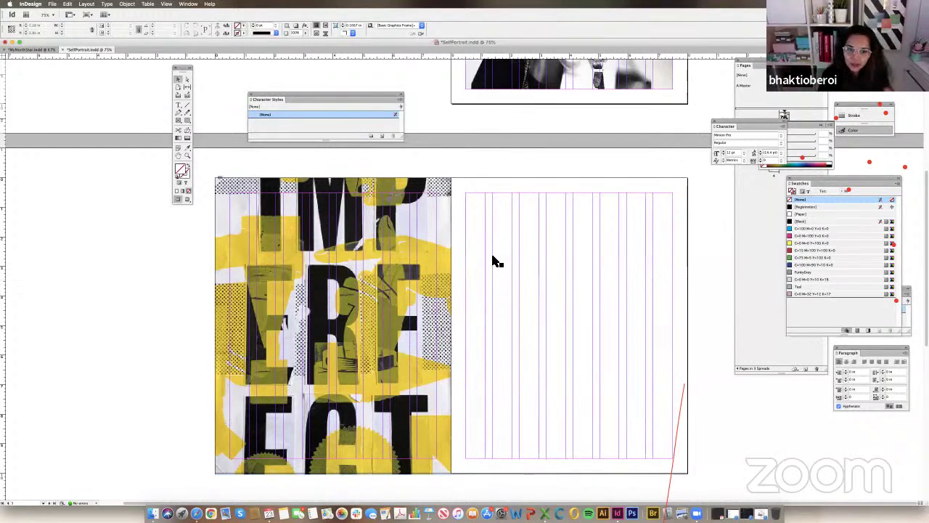
{"action": "left_click", "coordinate": [289, 307]}
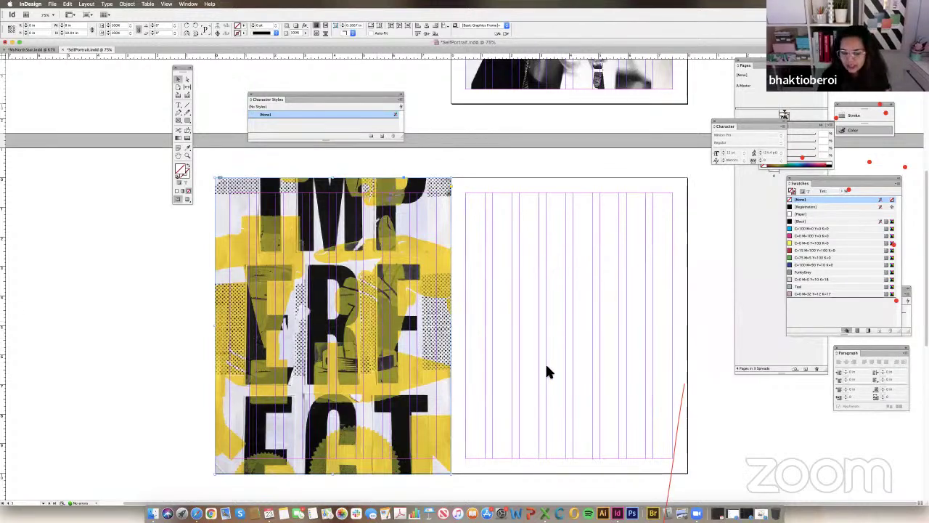
{"action": "scroll", "coordinate": [546, 365], "scroll_direction": "down", "scroll_amount": 6}
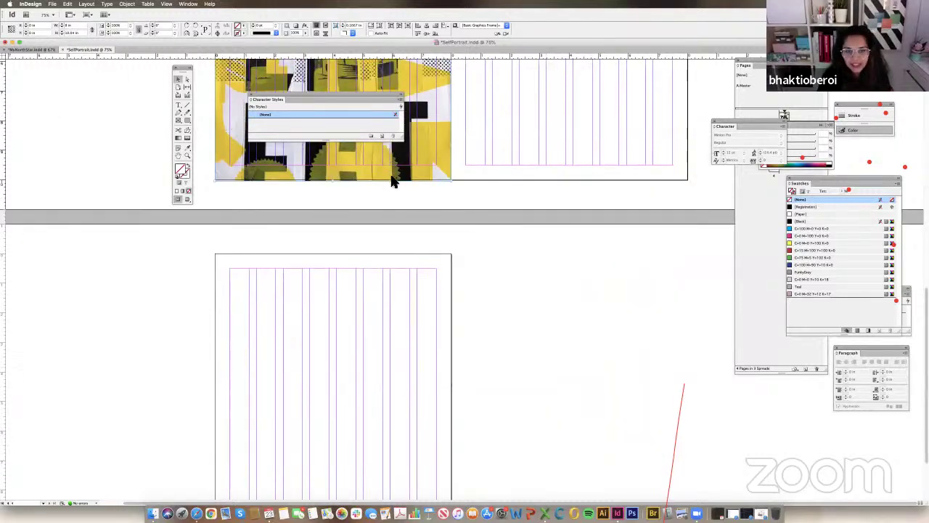
Place purseMain.tif in a frame dragged across the whole blank page.
{"action": "scroll", "coordinate": [393, 180], "scroll_direction": "down", "scroll_amount": 2}
{"action": "key", "text": "super+d"}
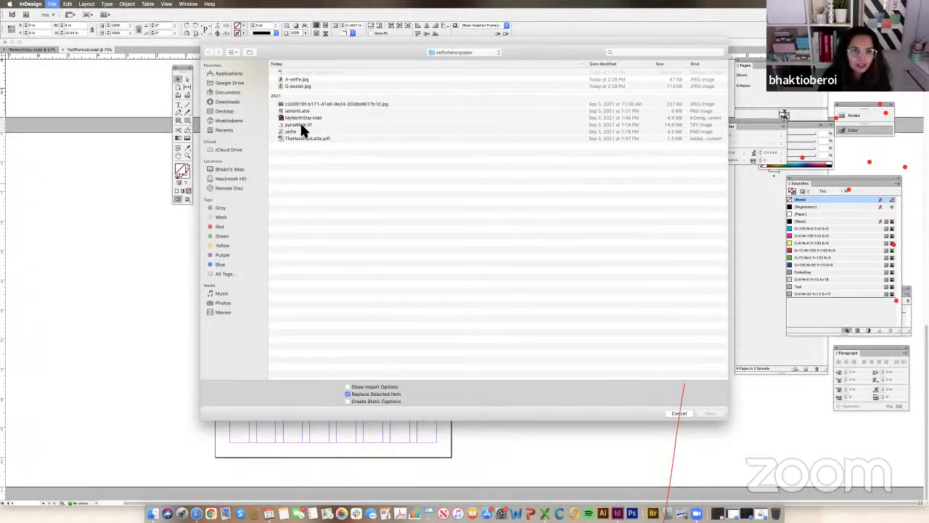
{"action": "double_click", "coordinate": [302, 126]}
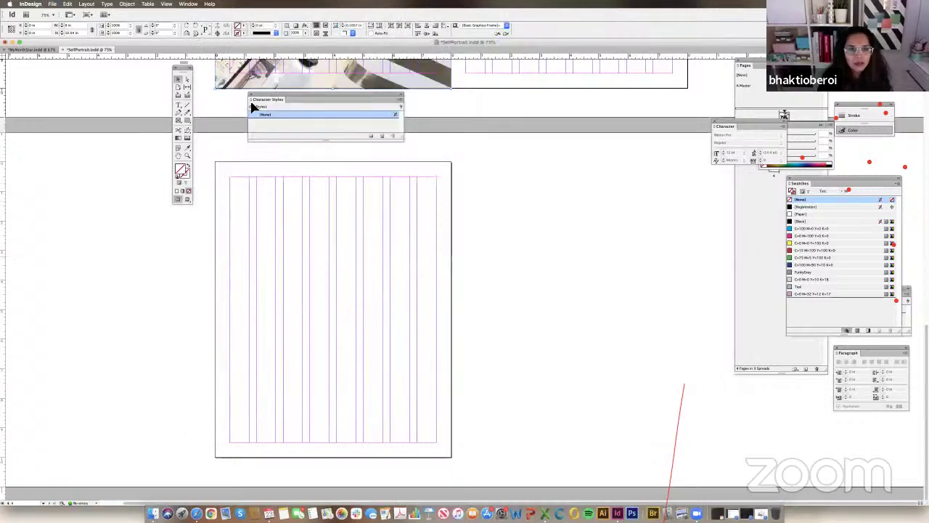
{"action": "left_click_drag", "start_coordinate": [233, 112], "coordinate": [317, 332]}
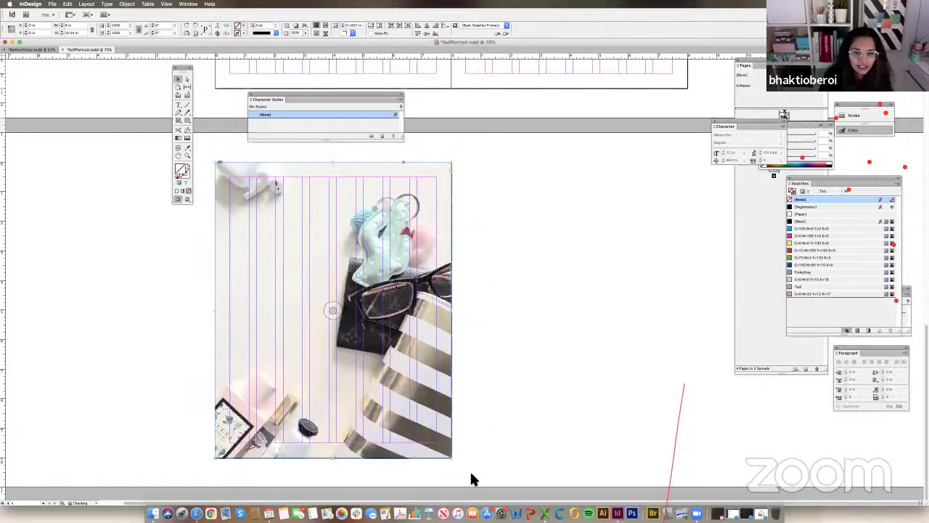
{"action": "scroll", "coordinate": [510, 315], "scroll_direction": "up", "scroll_amount": 10}
{"action": "scroll", "coordinate": [510, 315], "scroll_direction": "down", "scroll_amount": 5}
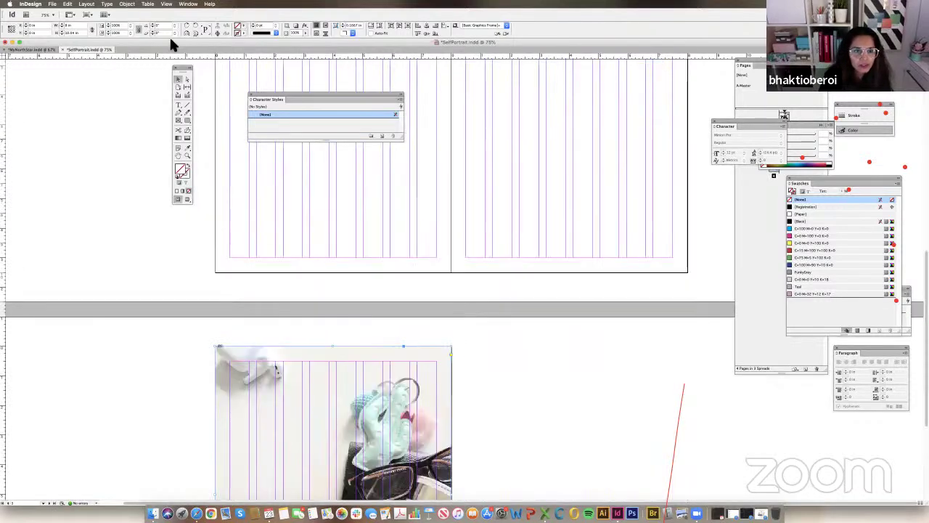
Draw a rectangle frame on the empty spread's left page and place the collage image in it.
{"action": "scroll", "coordinate": [250, 151], "scroll_direction": "up", "scroll_amount": 4}
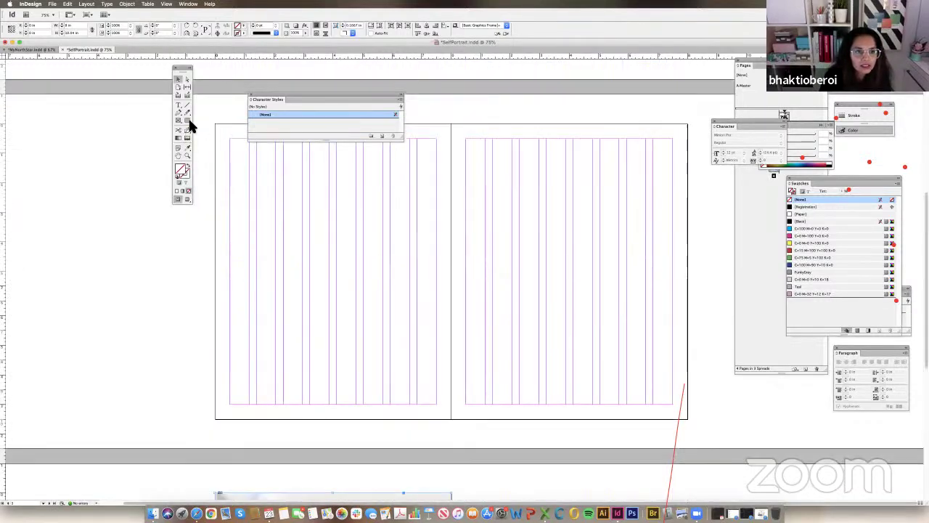
{"action": "left_click", "coordinate": [183, 121]}
{"action": "left_click_drag", "start_coordinate": [227, 140], "coordinate": [438, 398]}
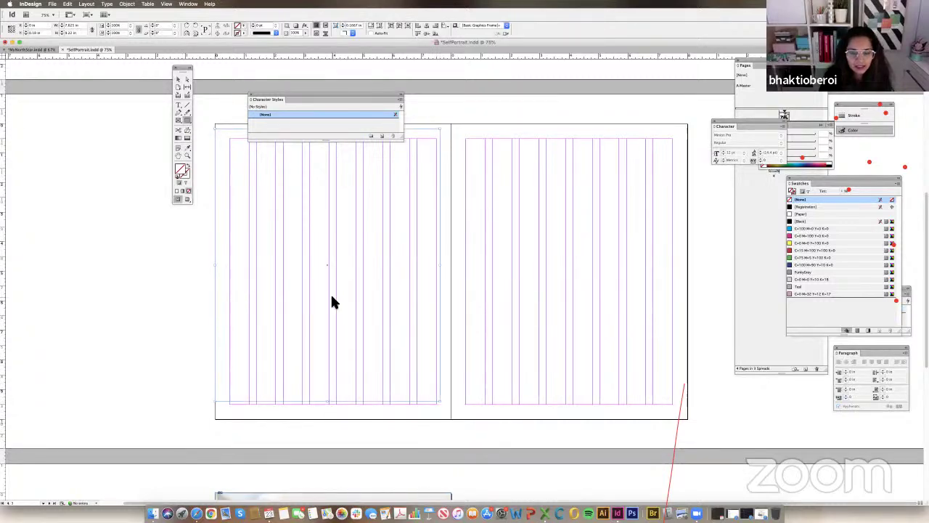
{"action": "key", "text": "super+d"}
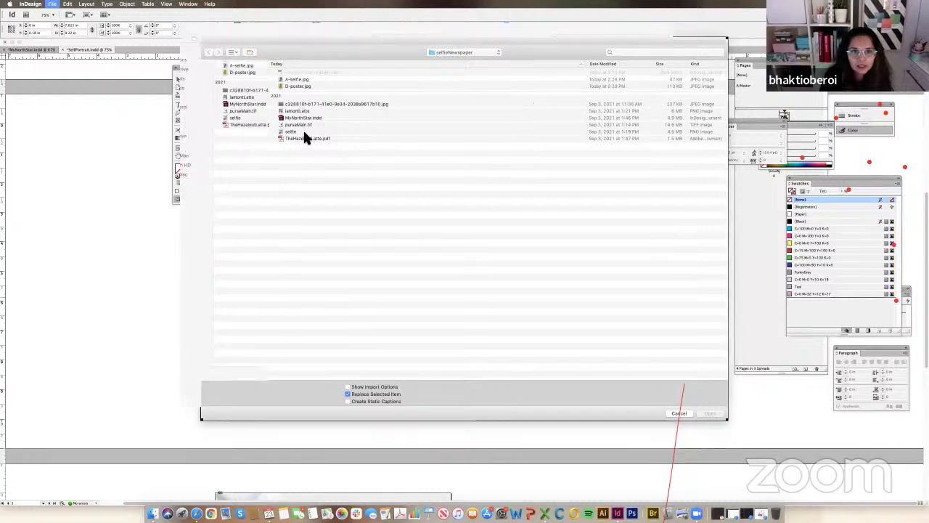
{"action": "double_click", "coordinate": [295, 79]}
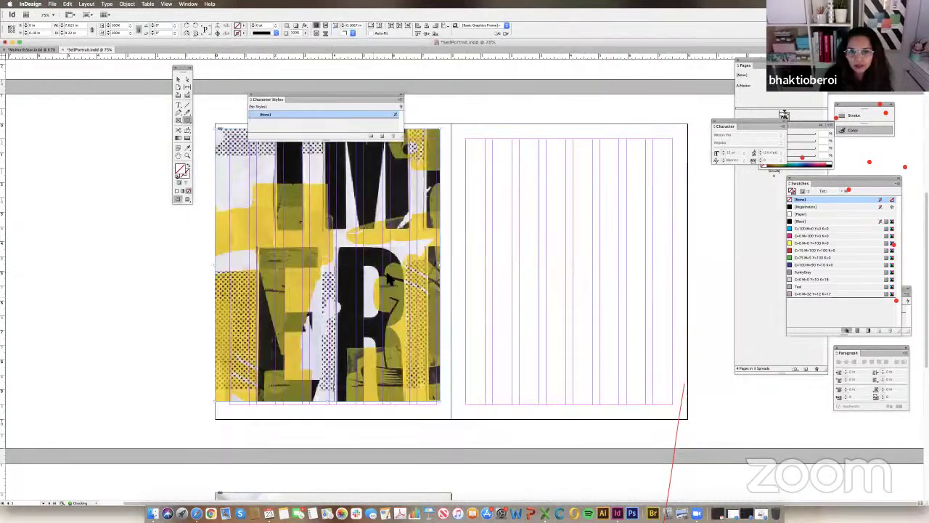
Extend the frame to the page's right and bottom edges, then scale the image down and move it up.
{"action": "left_click_drag", "start_coordinate": [311, 97], "coordinate": [294, 72]}
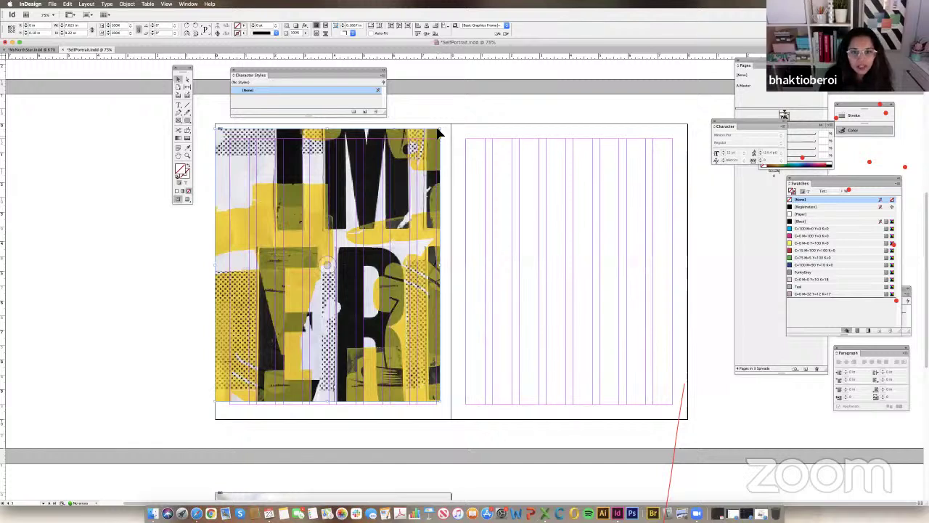
{"action": "left_click_drag", "start_coordinate": [442, 131], "coordinate": [452, 129]}
{"action": "left_click_drag", "start_coordinate": [336, 405], "coordinate": [334, 419]}
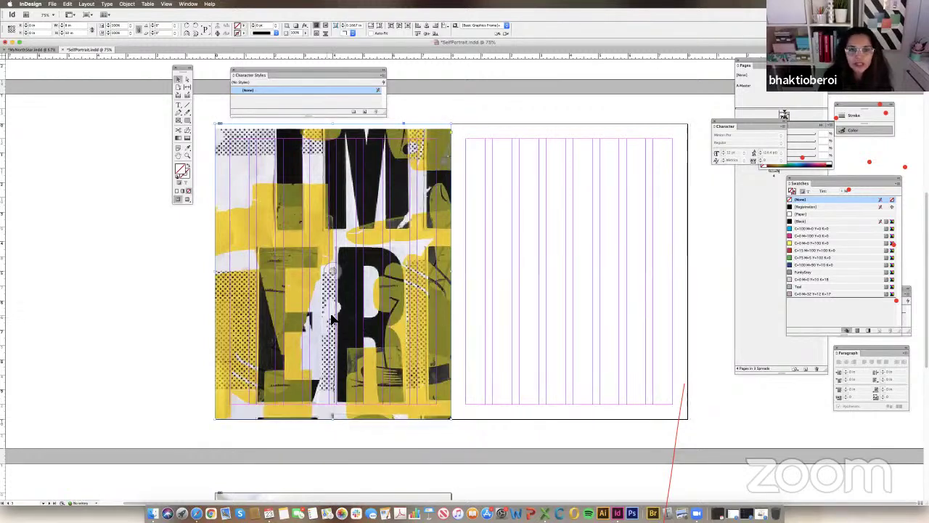
{"action": "left_click", "coordinate": [452, 458]}
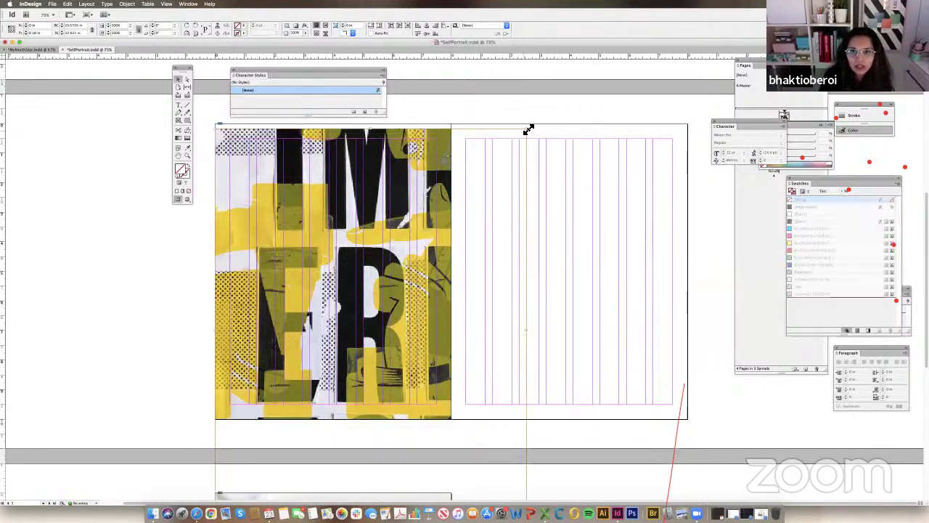
{"action": "left_click_drag", "start_coordinate": [528, 129], "coordinate": [403, 215]}
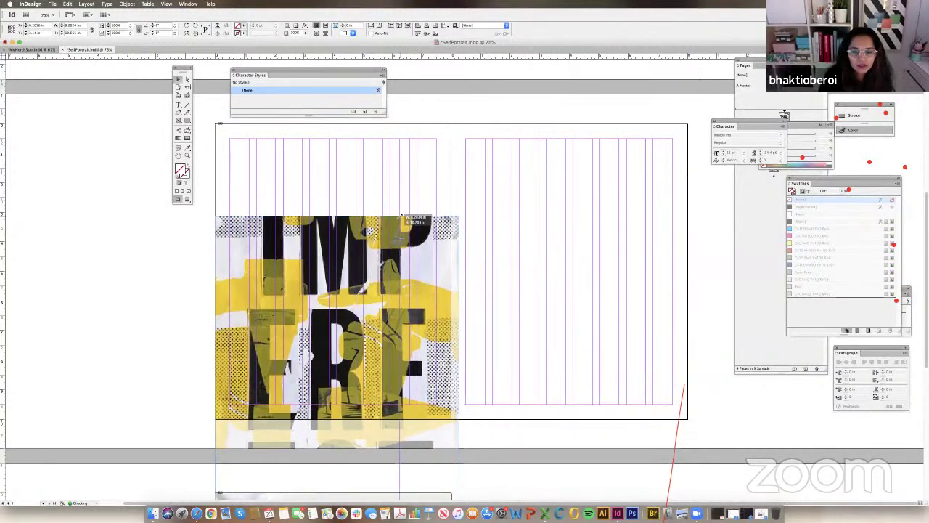
{"action": "left_click_drag", "start_coordinate": [368, 301], "coordinate": [367, 132]}
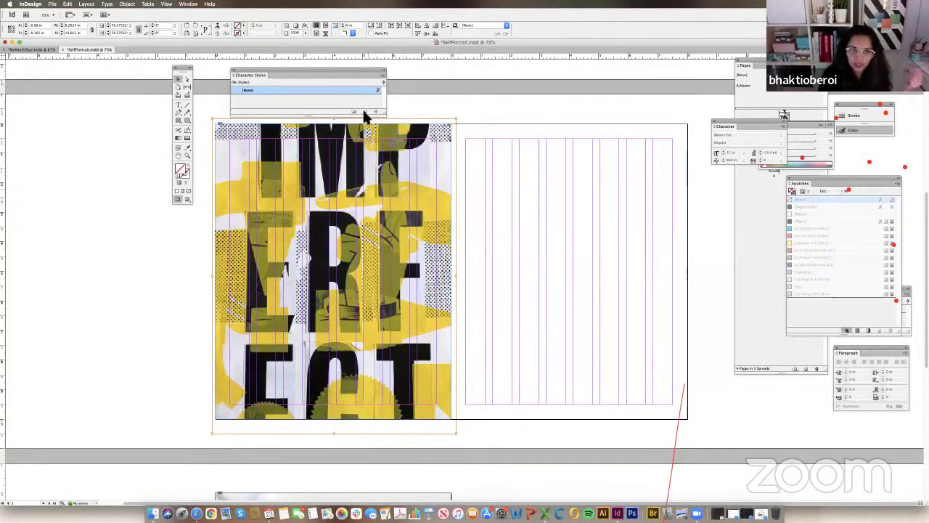
{"action": "left_click", "coordinate": [178, 81]}
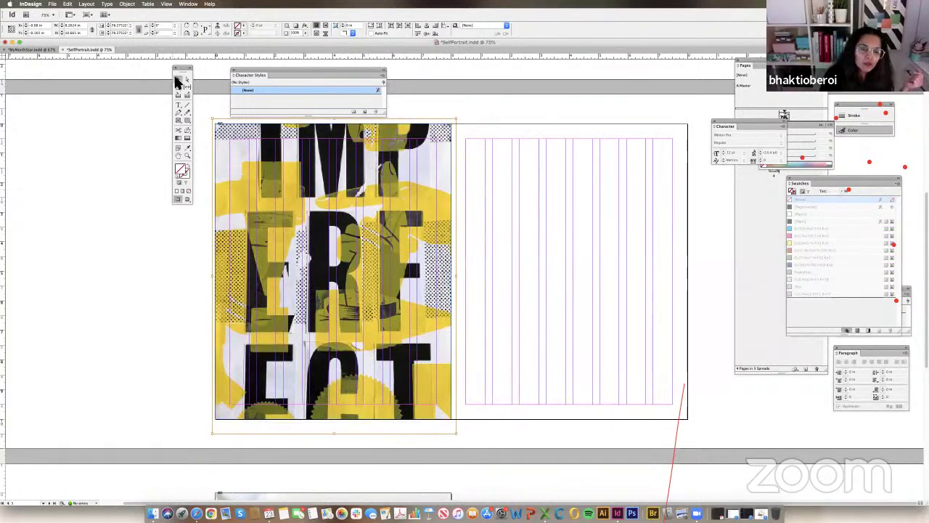
{"action": "left_click", "coordinate": [526, 212]}
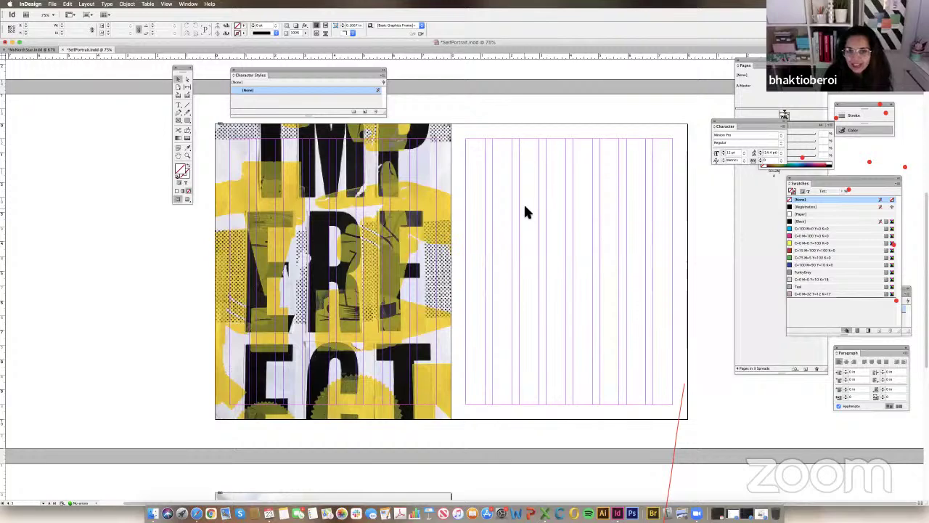
Scroll to the IMPERFECT collage spread and drag the Character Styles panel aside.
{"action": "scroll", "coordinate": [526, 207], "scroll_direction": "up", "scroll_amount": 5}
{"action": "scroll", "coordinate": [526, 207], "scroll_direction": "up", "scroll_amount": 3}
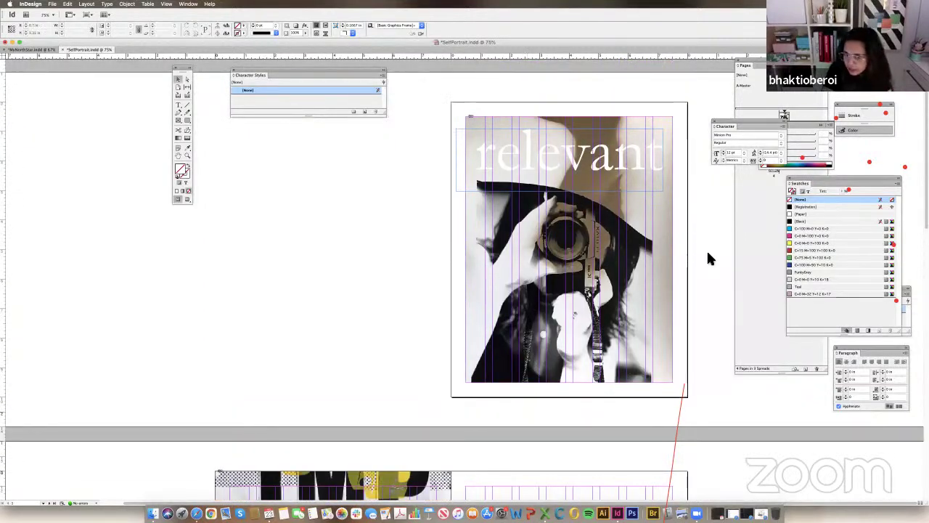
{"action": "scroll", "coordinate": [689, 256], "scroll_direction": "down", "scroll_amount": 10}
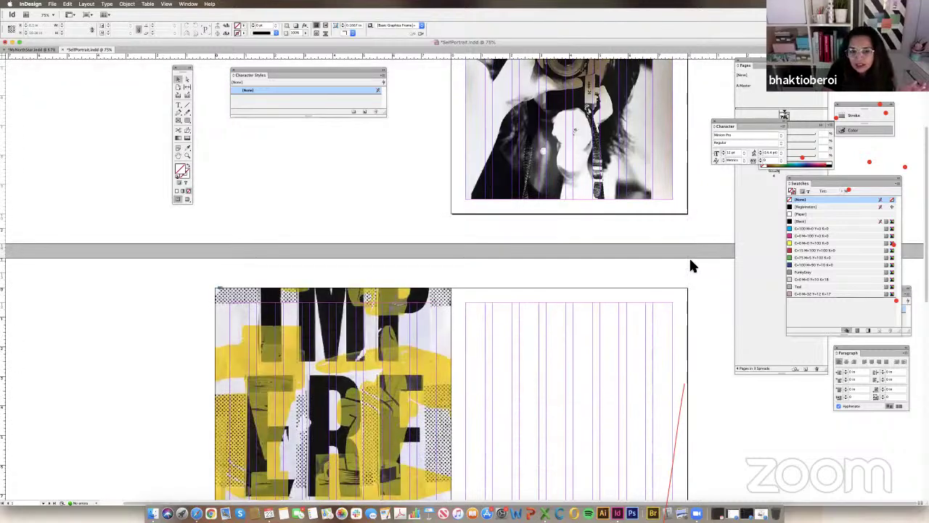
{"action": "left_click_drag", "start_coordinate": [342, 64], "coordinate": [343, 42]}
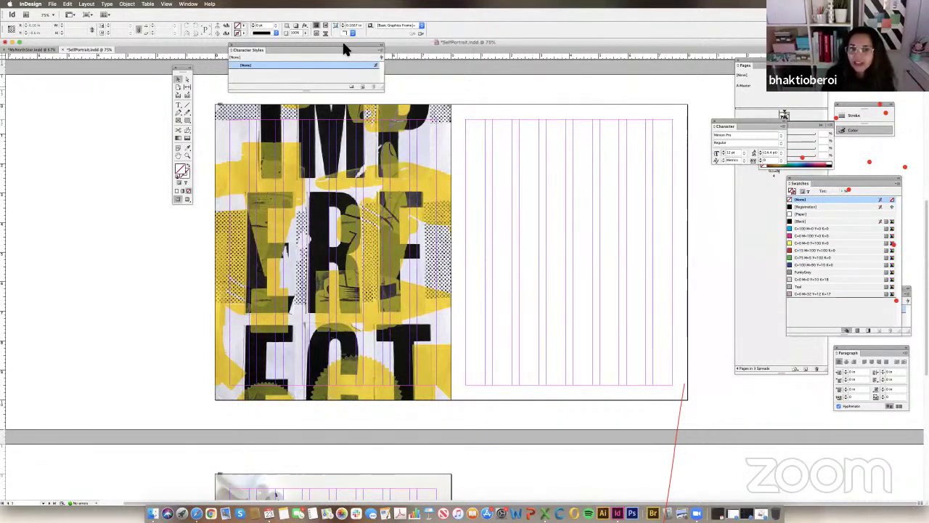
Widen the collage frame rightward and upward so it spans the whole spread.
{"action": "left_click", "coordinate": [427, 251]}
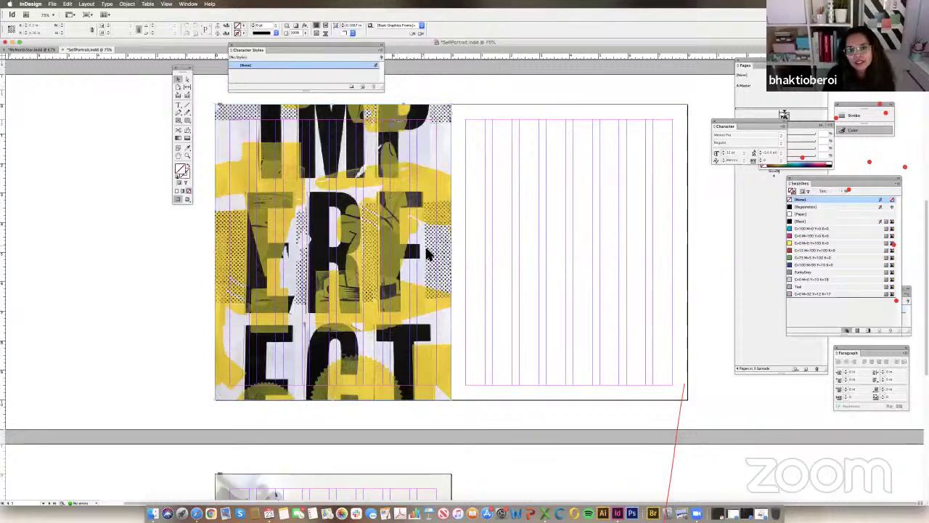
{"action": "mouse_move", "coordinate": [450, 258]}
{"action": "left_mouse_down"}
{"action": "mouse_move", "coordinate": [581, 257]}
{"action": "mouse_move", "coordinate": [456, 260]}
{"action": "left_mouse_up"}
{"action": "left_click_drag", "start_coordinate": [457, 101], "coordinate": [563, 77]}
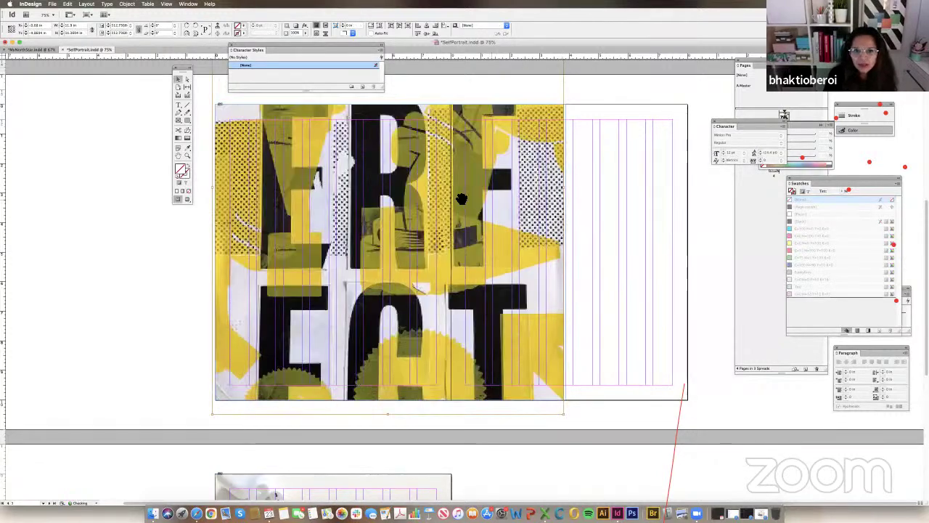
Stretch the collage image to fill the enlarged frame edge to edge, then slide it into place.
{"action": "left_click_drag", "start_coordinate": [465, 251], "coordinate": [456, 302]}
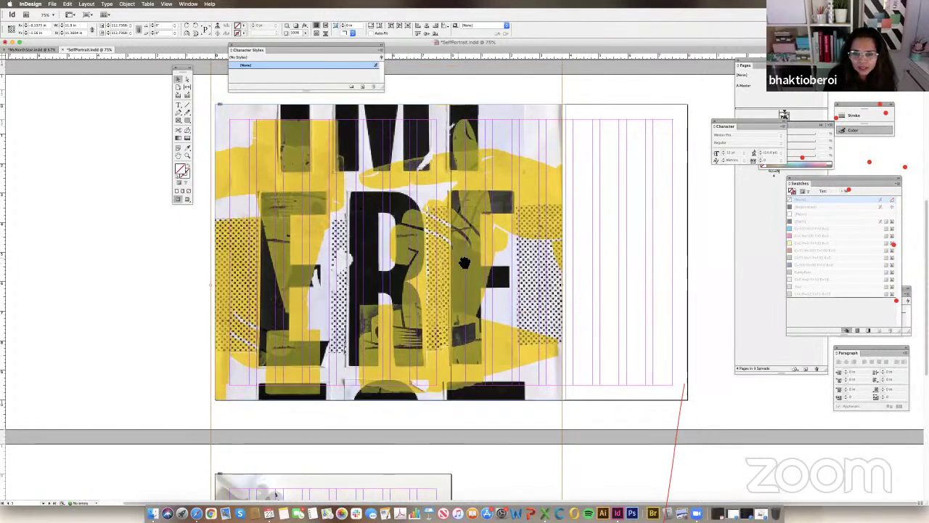
{"action": "left_click", "coordinate": [541, 270]}
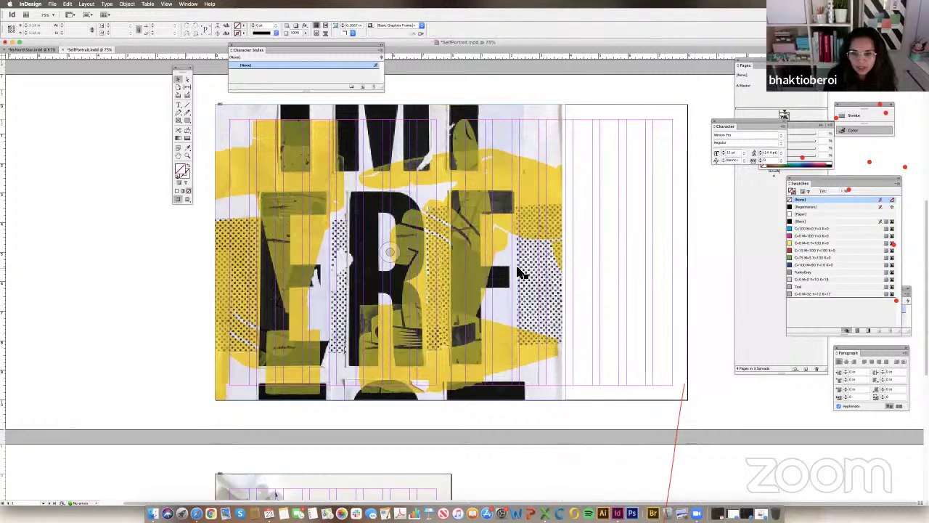
{"action": "key", "text": "super+alt+shift+c"}
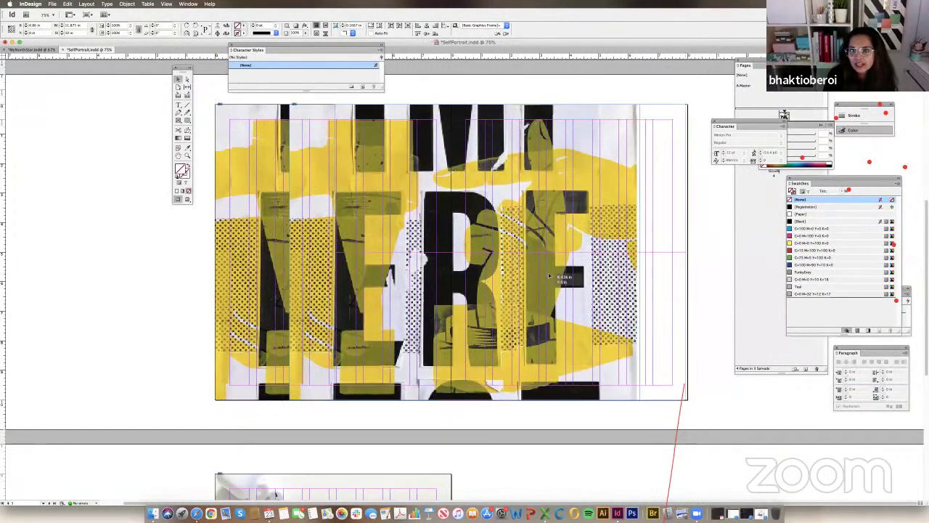
{"action": "key", "text": "super+alt+e"}
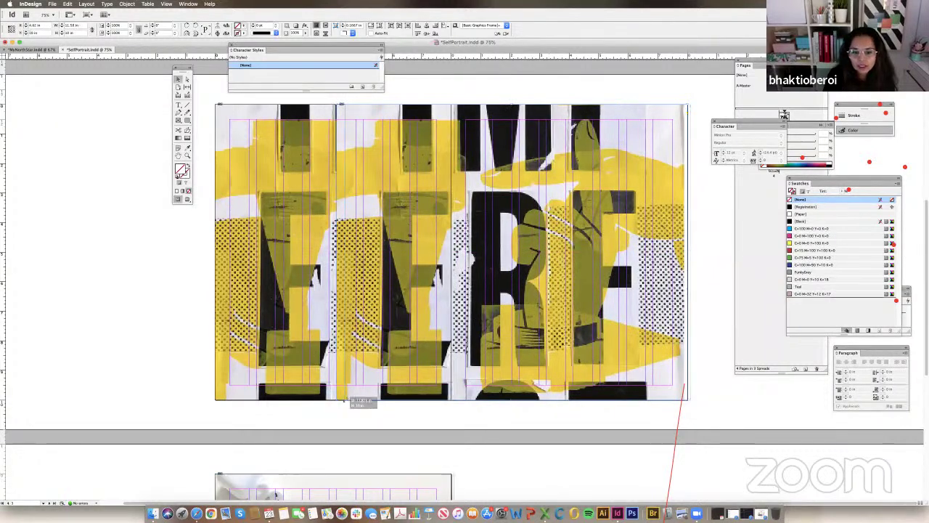
{"action": "left_click_drag", "start_coordinate": [614, 334], "coordinate": [371, 127]}
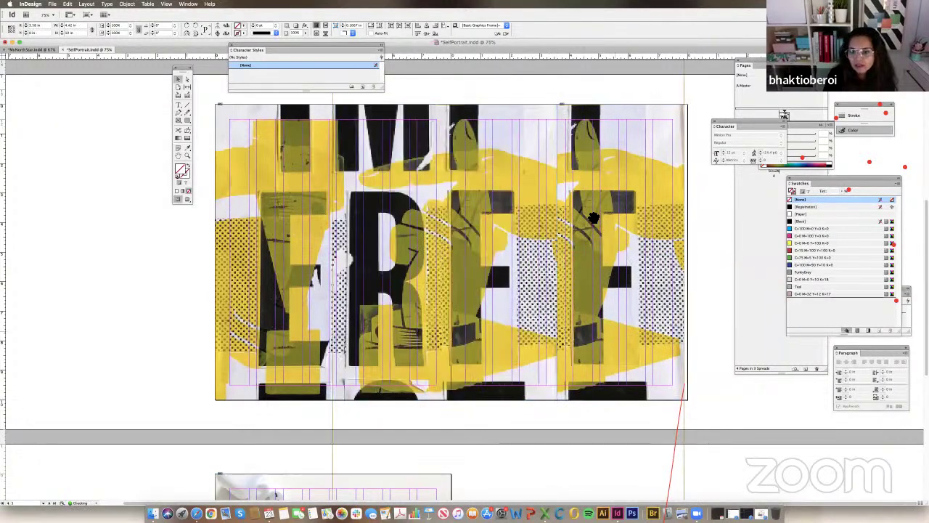
Add a frame over the right end of the collage spread, undoing a trial image resize first.
{"action": "key", "text": "super+minus"}
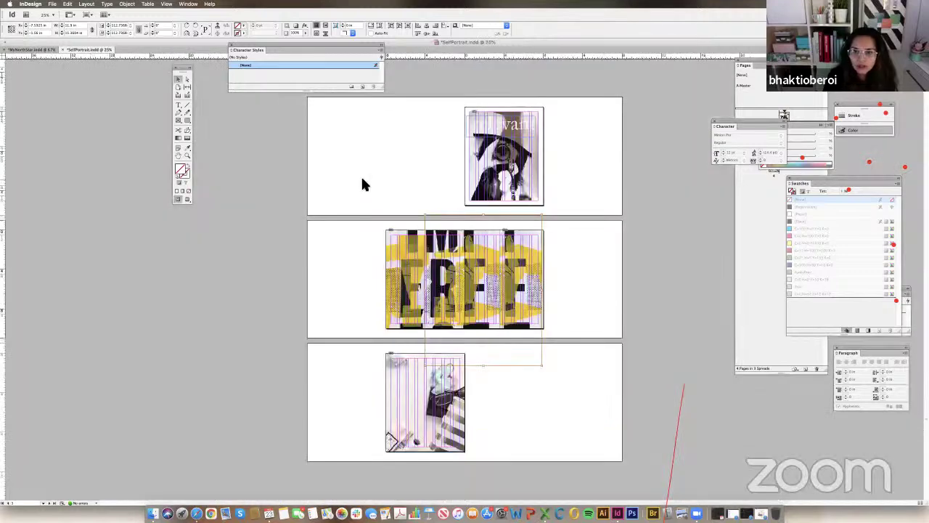
{"action": "left_click_drag", "start_coordinate": [430, 365], "coordinate": [570, 325]}
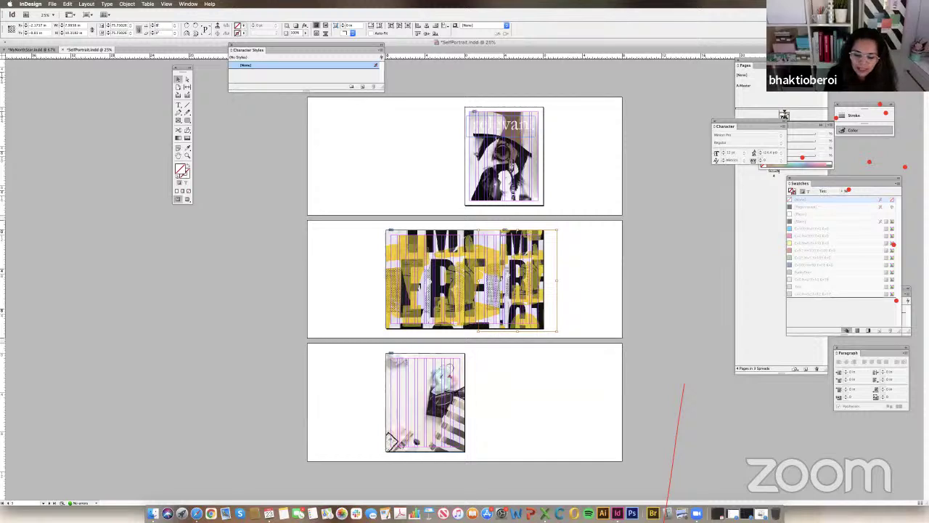
{"action": "key", "text": "ctrl+z"}
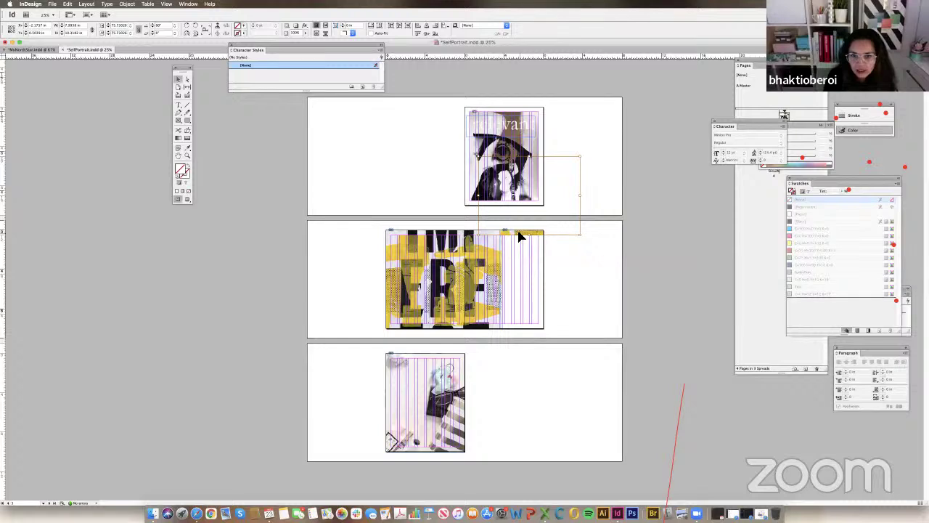
{"action": "left_click_drag", "start_coordinate": [519, 236], "coordinate": [606, 330]}
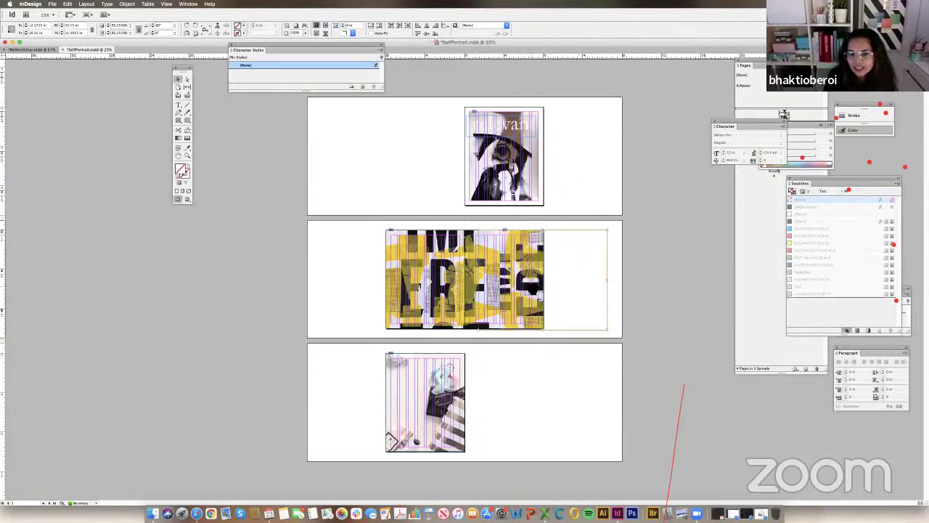
{"action": "left_click", "coordinate": [365, 238]}
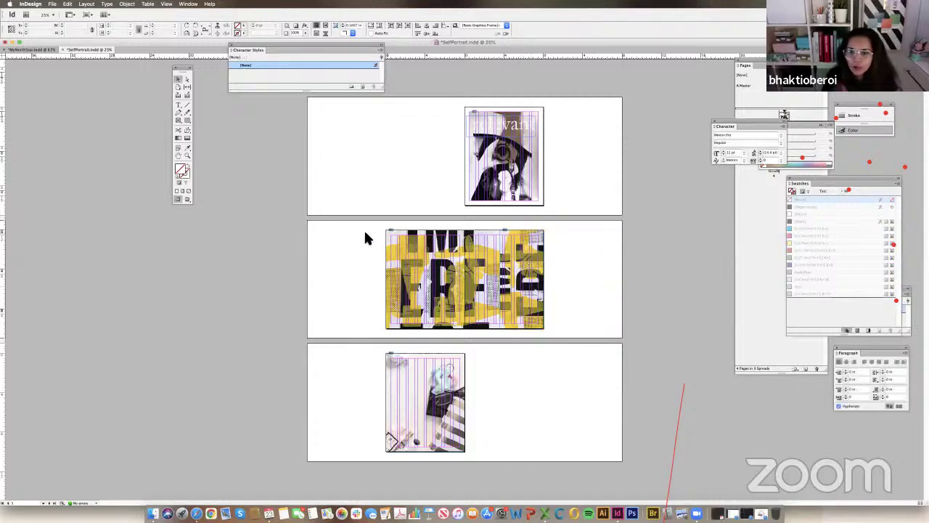
{"action": "key", "text": "super+equal"}
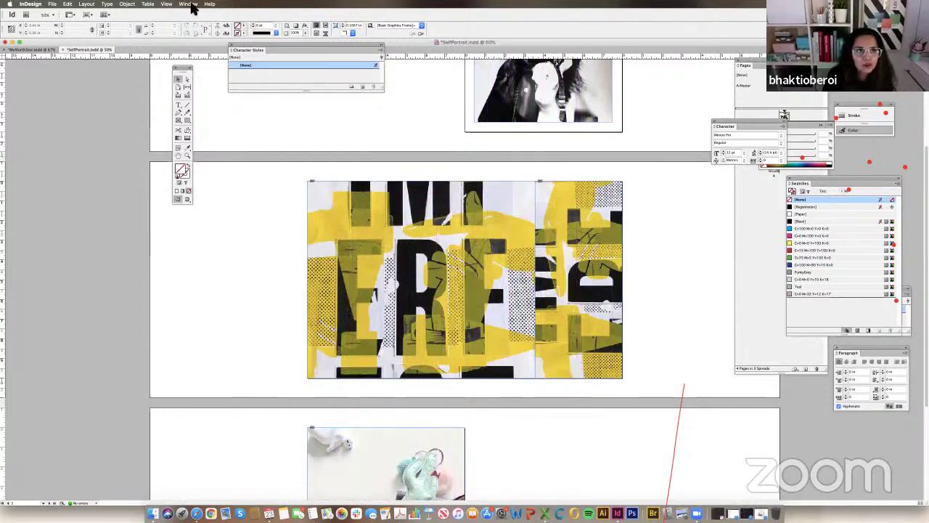
Toggle the column guides on and then off from View > Grids & Guides.
{"action": "left_click", "coordinate": [166, 4]}
{"action": "mouse_move", "coordinate": [188, 136]}
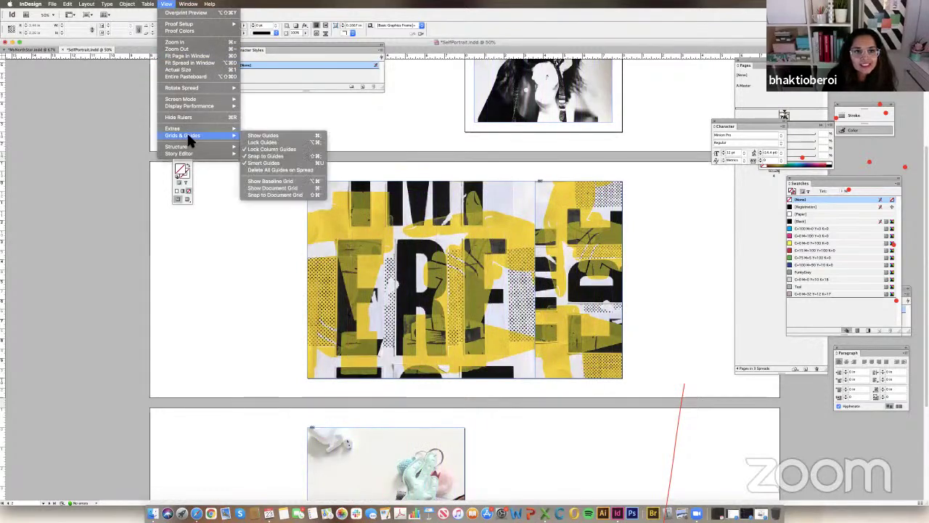
{"action": "left_click", "coordinate": [280, 136]}
{"action": "left_click", "coordinate": [173, 6]}
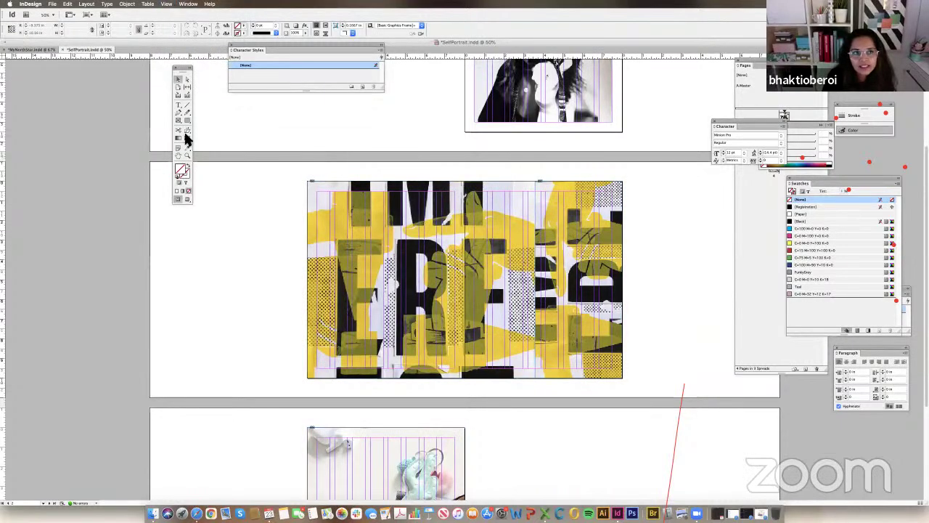
{"action": "mouse_move", "coordinate": [185, 136]}
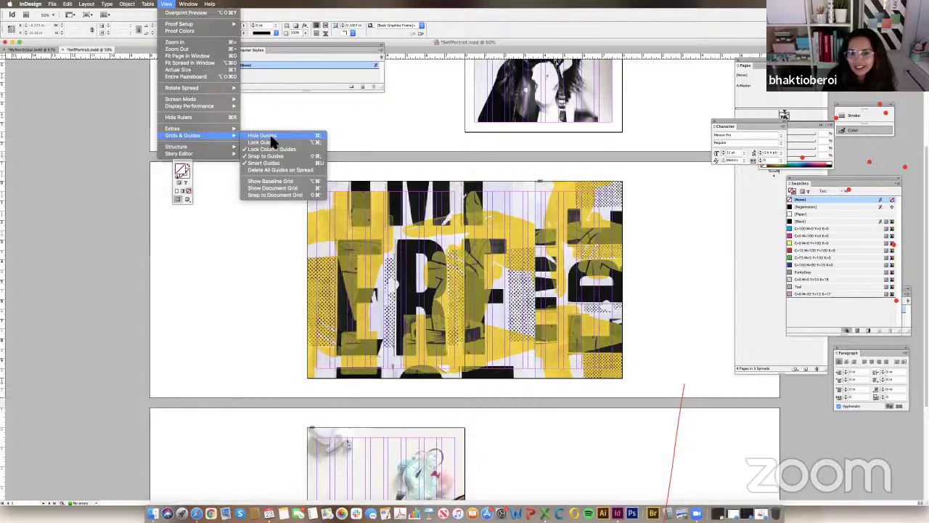
{"action": "left_click", "coordinate": [269, 136]}
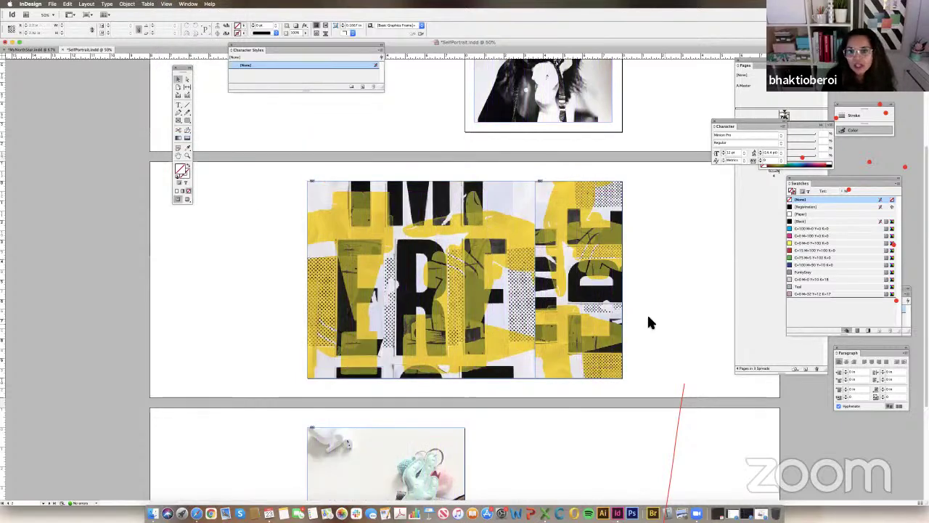
Bring the purse photo page into view and show the column guides again with Cmd+;.
{"action": "scroll", "coordinate": [653, 323], "scroll_direction": "down", "scroll_amount": 2}
{"action": "scroll", "coordinate": [653, 324], "scroll_direction": "down", "scroll_amount": 2}
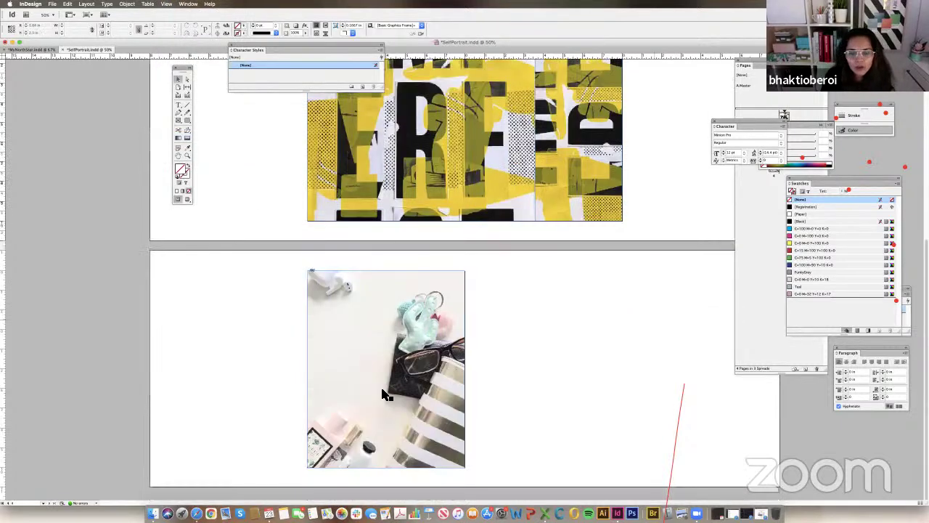
{"action": "left_click", "coordinate": [408, 392]}
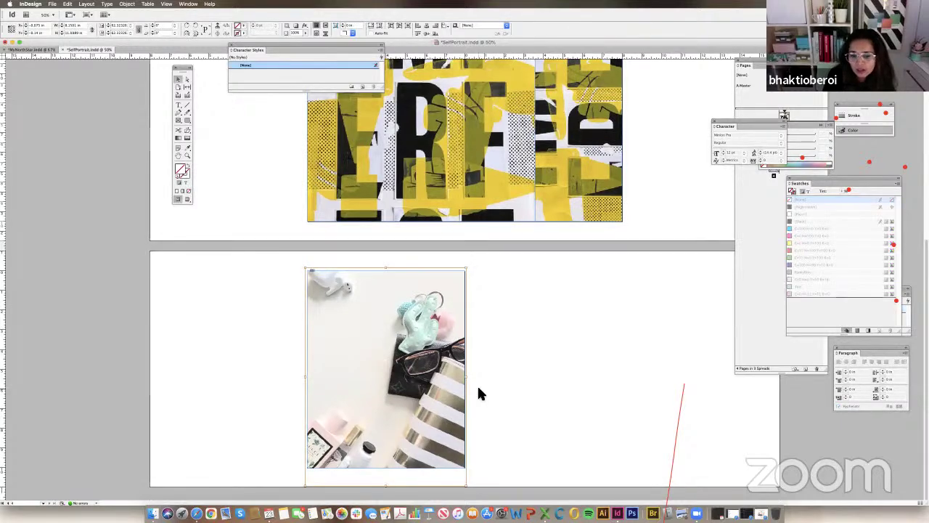
{"action": "key", "text": "super+semicolon"}
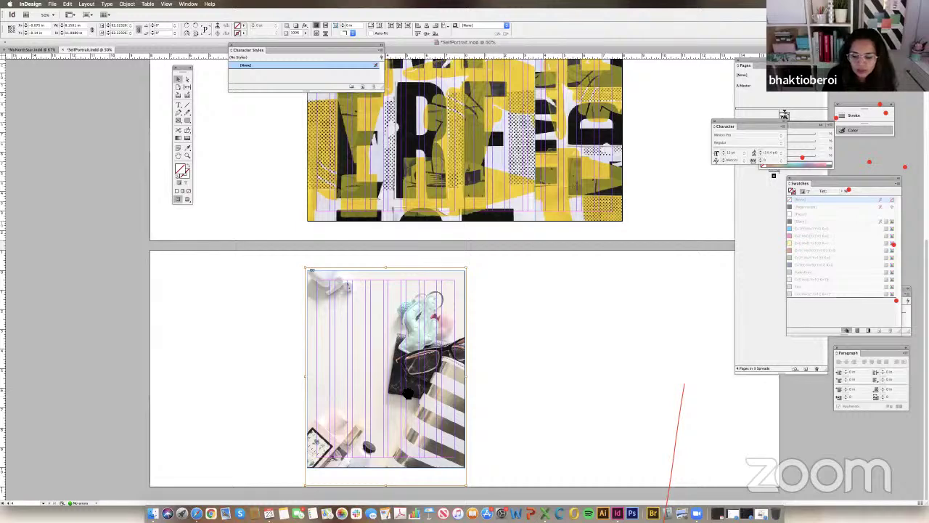
{"action": "left_click", "coordinate": [486, 396]}
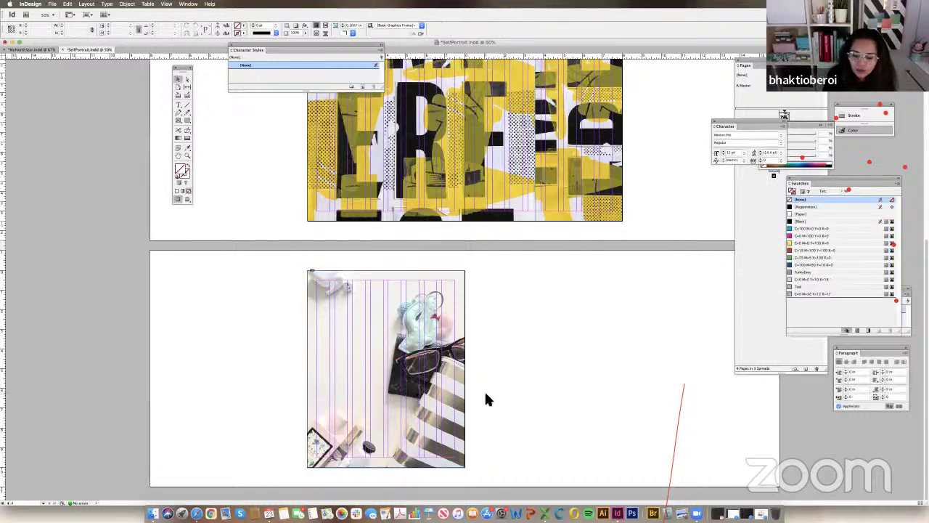
Nudge the purse image slightly upward inside its frame, keeping the page filled.
{"action": "key", "text": "super+equal"}
{"action": "key", "text": "super+equal"}
{"action": "key", "text": "super+minus"}
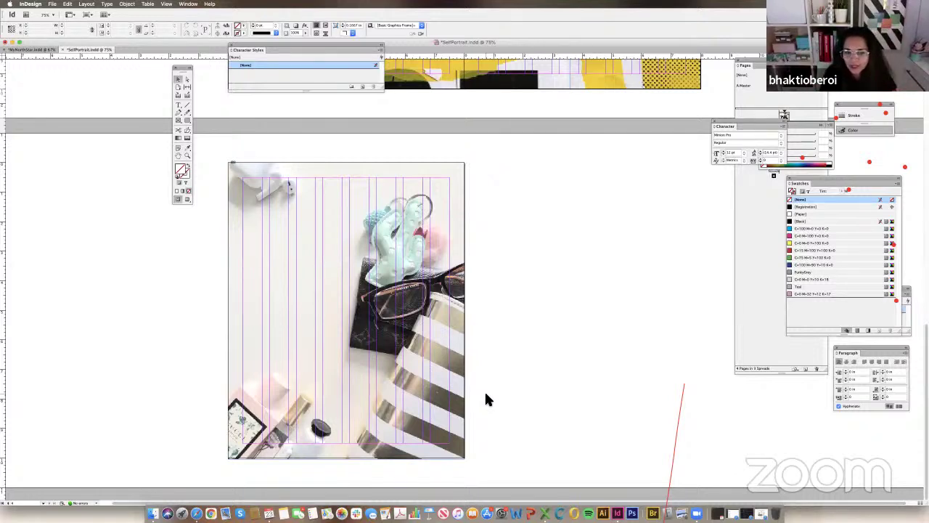
{"action": "left_click", "coordinate": [399, 389]}
{"action": "left_click", "coordinate": [399, 389]}
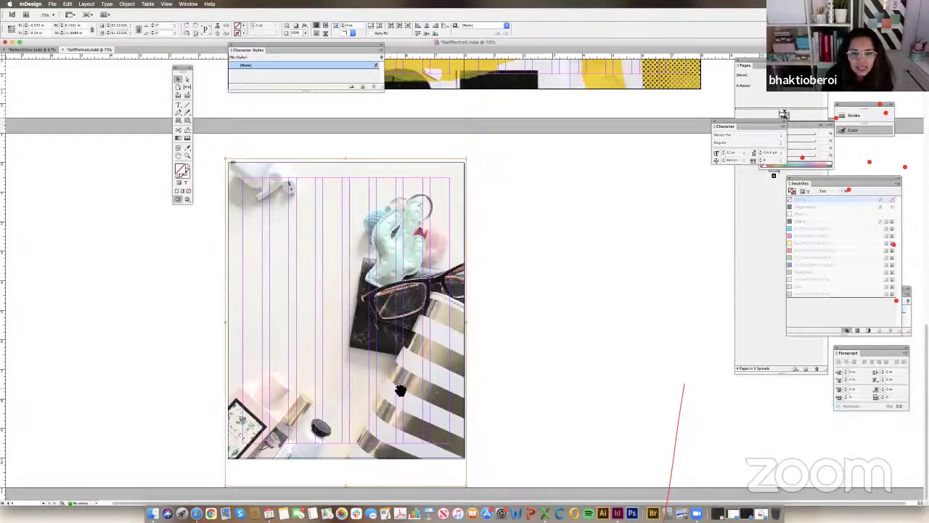
{"action": "key", "text": "shift+Up"}
{"action": "key", "text": "shift+Up"}
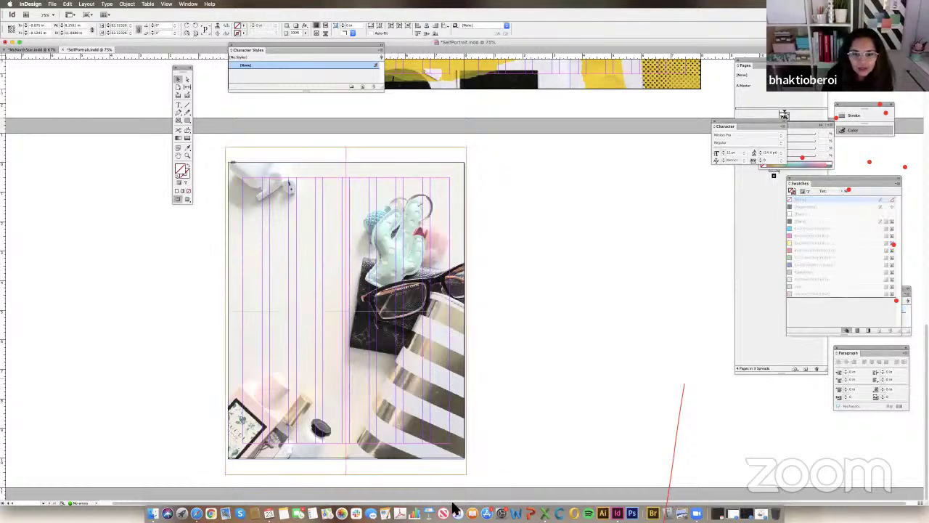
{"action": "left_click_drag", "start_coordinate": [423, 403], "coordinate": [419, 405]}
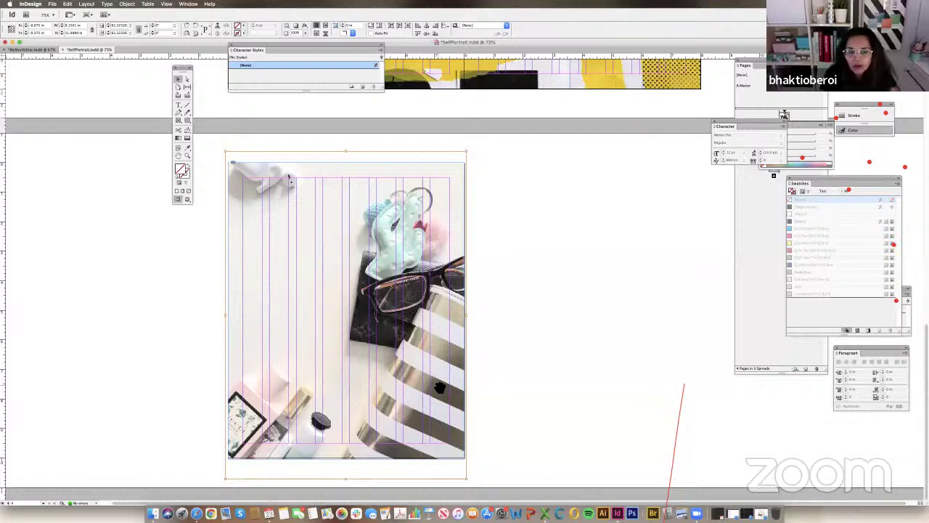
{"action": "left_click_drag", "start_coordinate": [347, 408], "coordinate": [347, 404]}
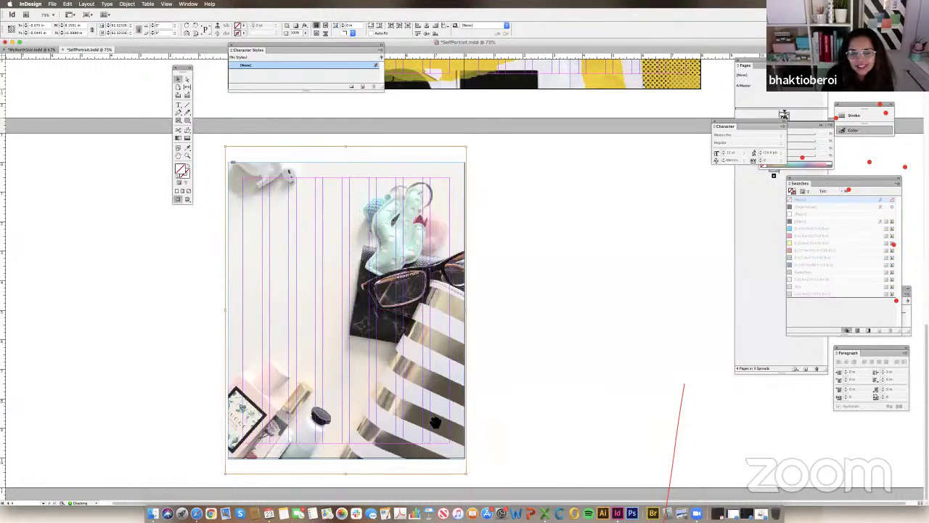
{"action": "left_click", "coordinate": [516, 411]}
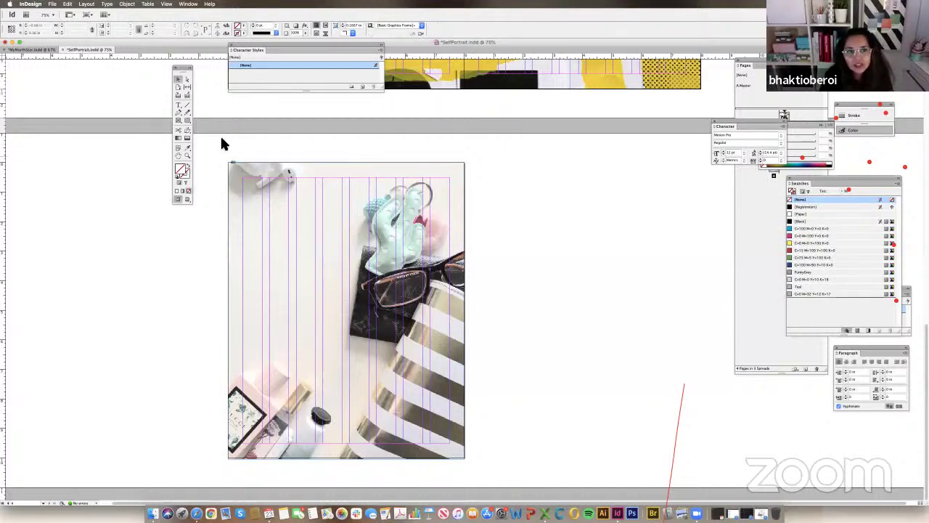
{"action": "left_click", "coordinate": [426, 412]}
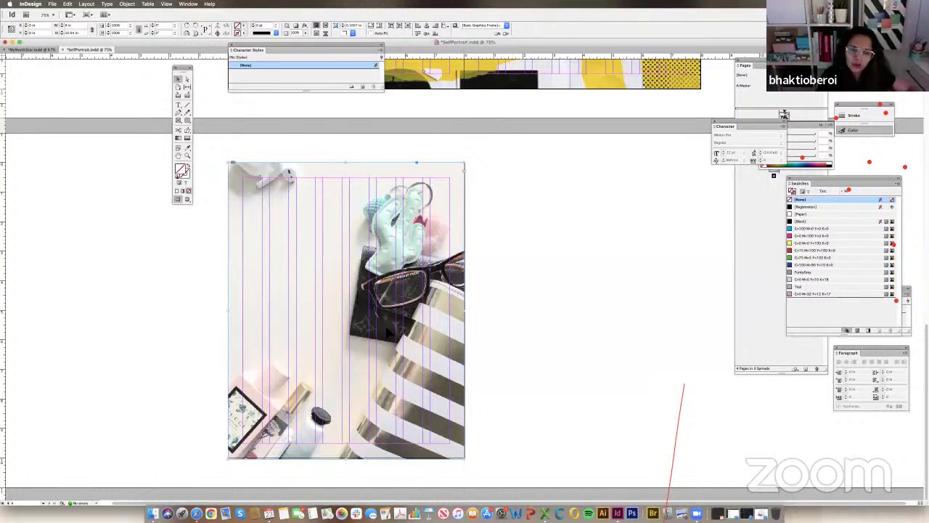
Collapse the Swatches panel and position the Paragraph Styles panel showing Basic Paragraph.
{"action": "scroll", "coordinate": [535, 332], "scroll_direction": "up", "scroll_amount": 5}
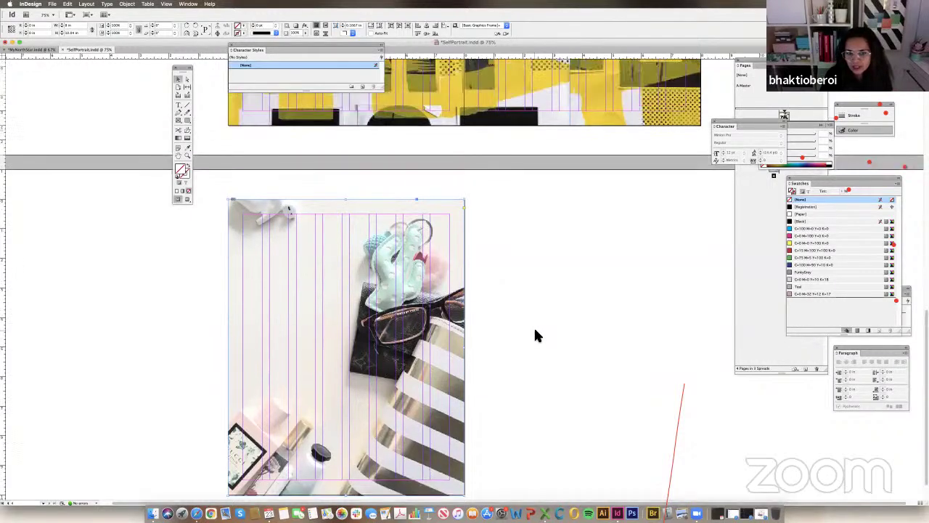
{"action": "scroll", "coordinate": [535, 335], "scroll_direction": "up", "scroll_amount": 10}
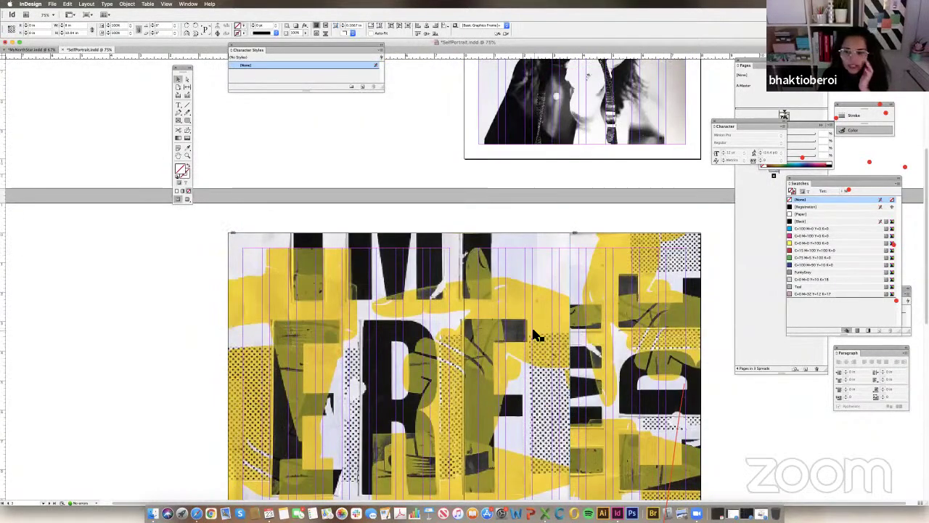
{"action": "scroll", "coordinate": [535, 335], "scroll_direction": "up", "scroll_amount": 2}
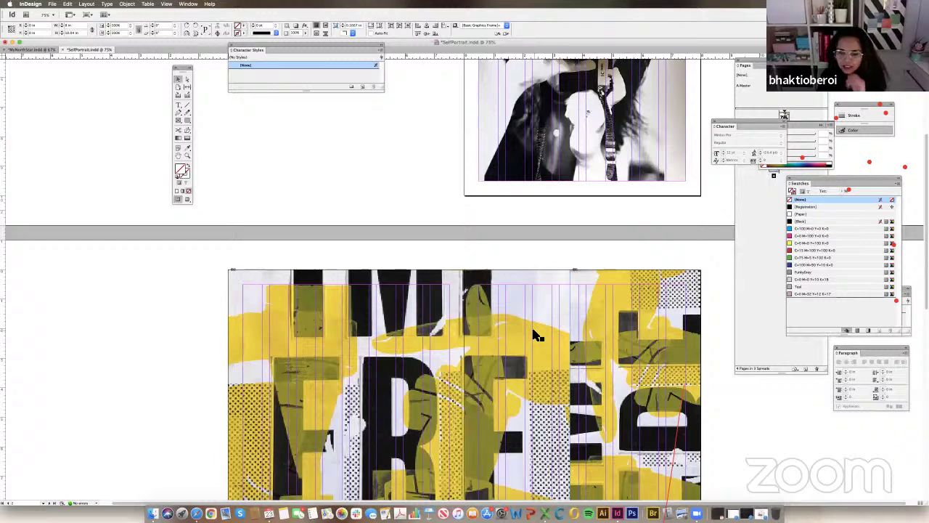
{"action": "scroll", "coordinate": [537, 335], "scroll_direction": "up", "scroll_amount": 4}
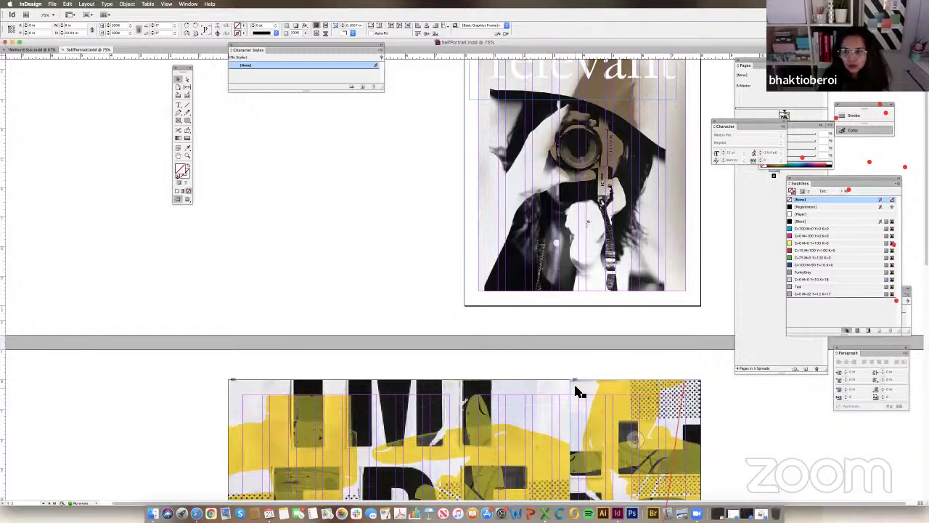
{"action": "scroll", "coordinate": [576, 392], "scroll_direction": "down", "scroll_amount": 12}
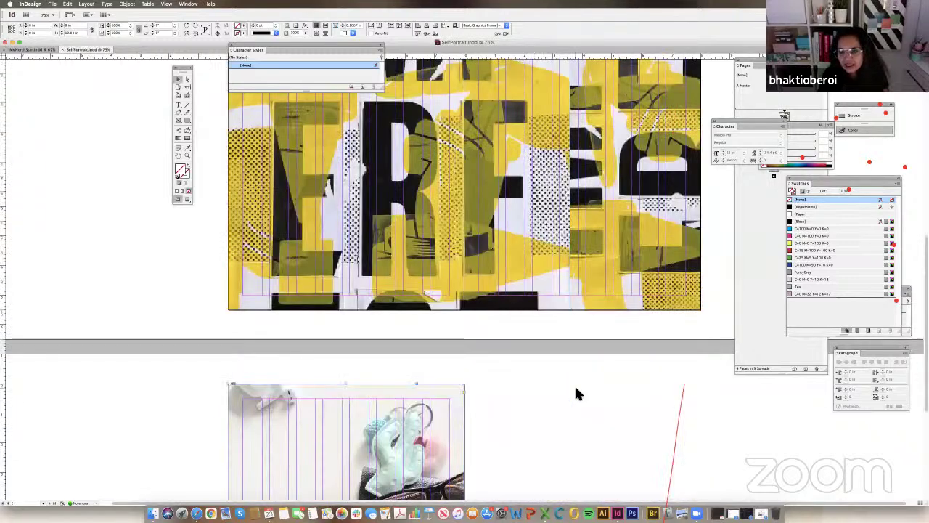
{"action": "double_click", "coordinate": [801, 183]}
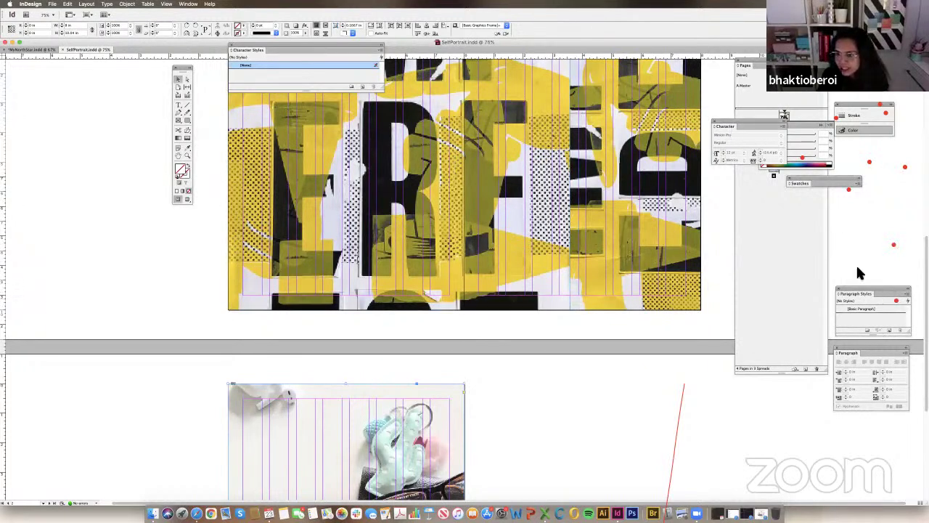
{"action": "left_click_drag", "start_coordinate": [871, 293], "coordinate": [831, 241]}
{"action": "scroll", "coordinate": [448, 243], "scroll_direction": "up", "scroll_amount": 2}
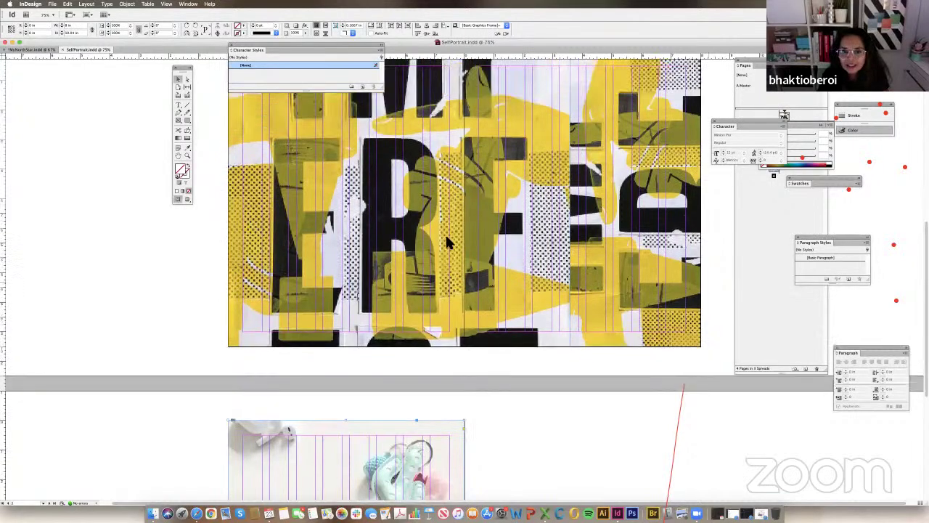
{"action": "scroll", "coordinate": [471, 226], "scroll_direction": "up", "scroll_amount": 2}
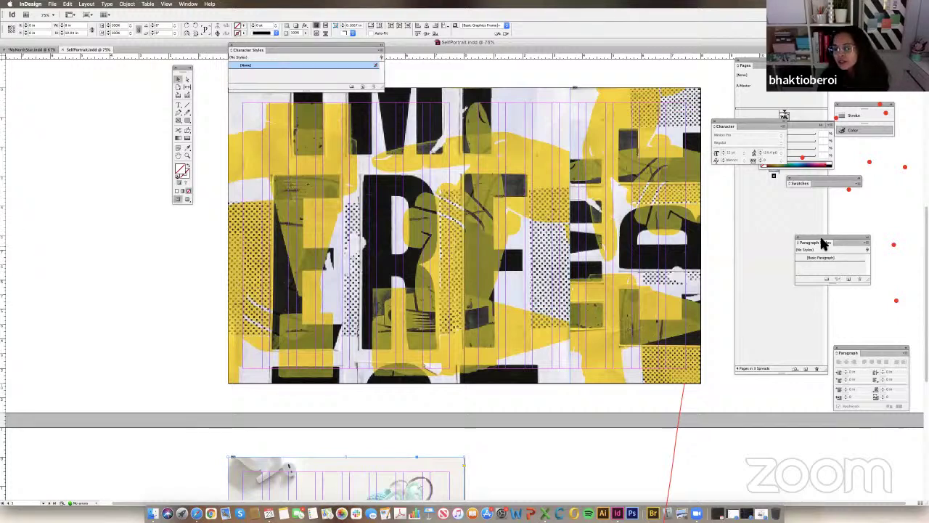
Start a new paragraph style named BodyCopy and view its Basic Character Formats (Minion Pro Regular 12 pt).
{"action": "mouse_move", "coordinate": [819, 243]}
{"action": "left_mouse_down"}
{"action": "mouse_move", "coordinate": [813, 218]}
{"action": "mouse_move", "coordinate": [814, 227]}
{"action": "left_mouse_up"}
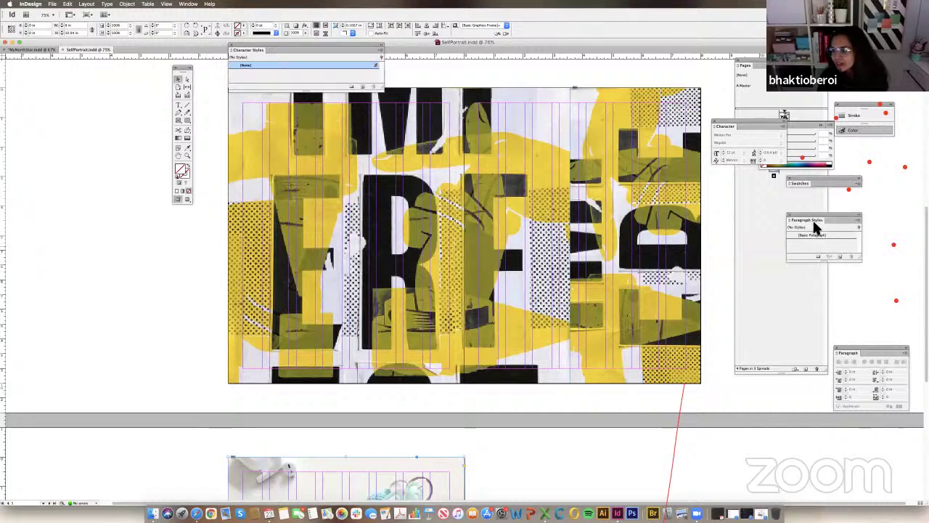
{"action": "left_click", "coordinate": [859, 220]}
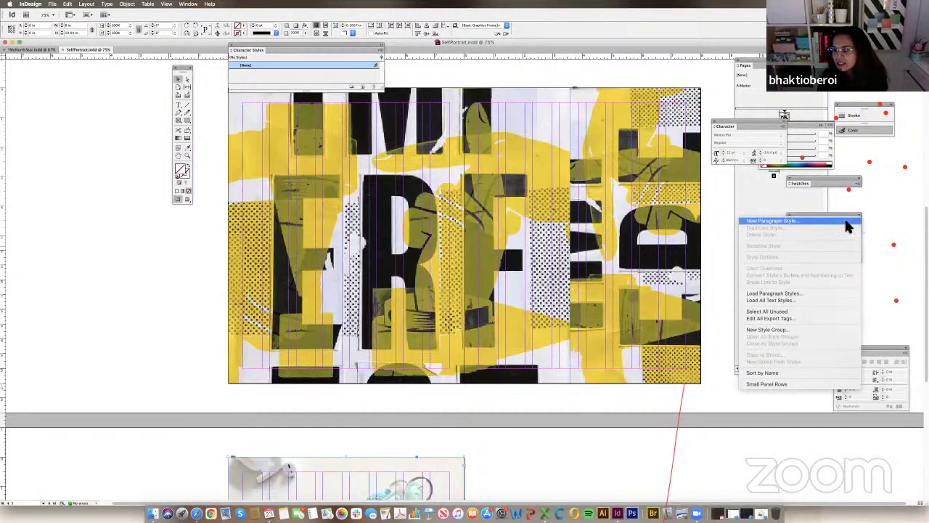
{"action": "left_click", "coordinate": [762, 220]}
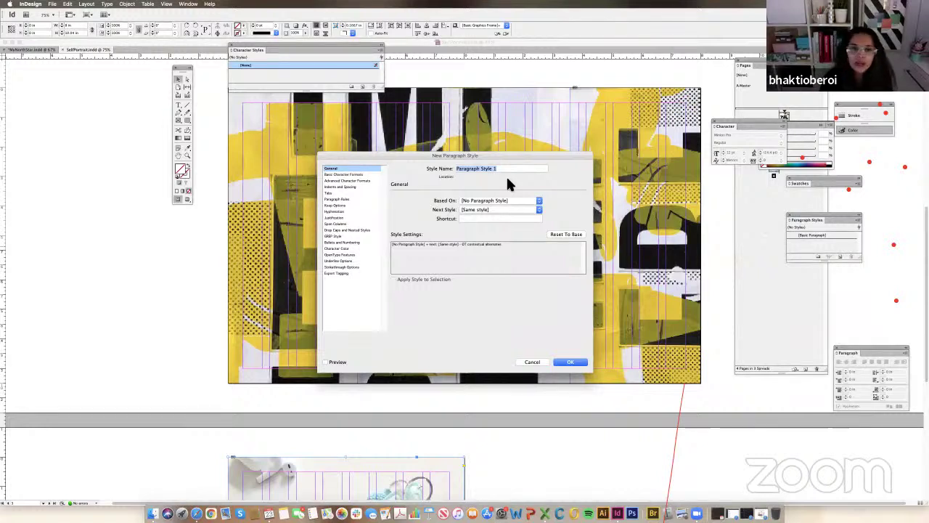
{"action": "type", "text": "Bod"}
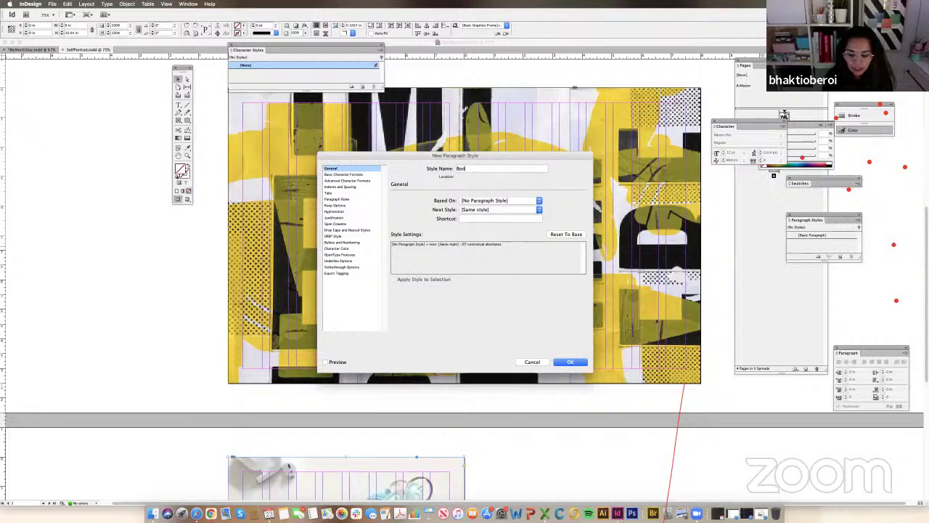
{"action": "type", "text": "yCopy"}
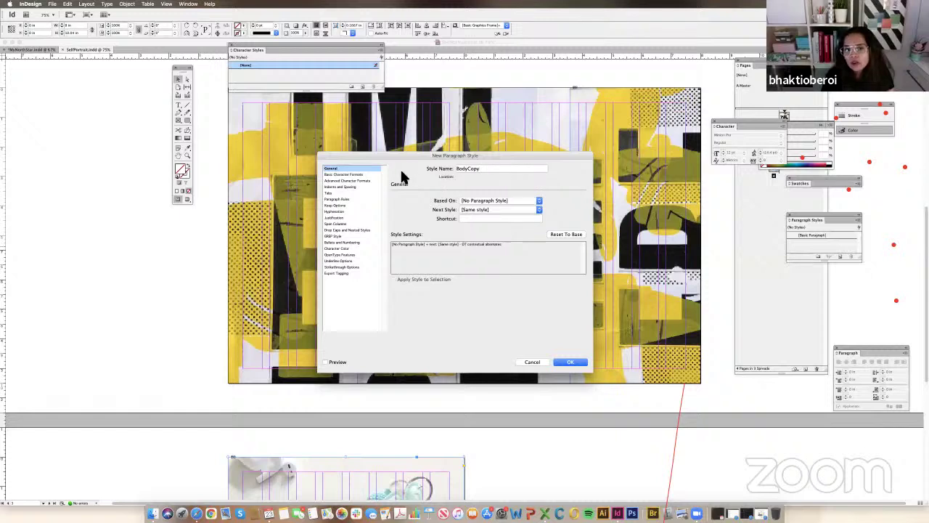
{"action": "left_click", "coordinate": [355, 175]}
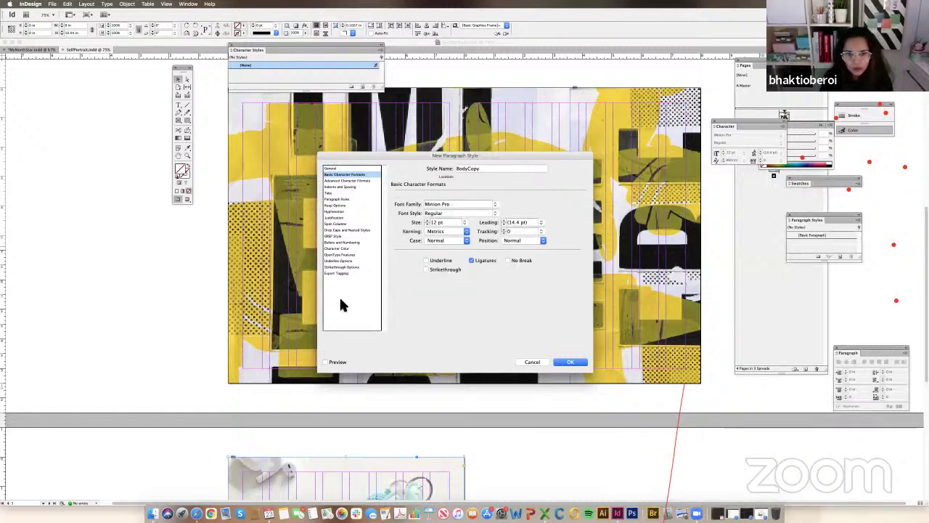
Give BodyCopy the Garamond font at 9 pt size with 11 pt leading.
{"action": "left_click", "coordinate": [459, 203]}
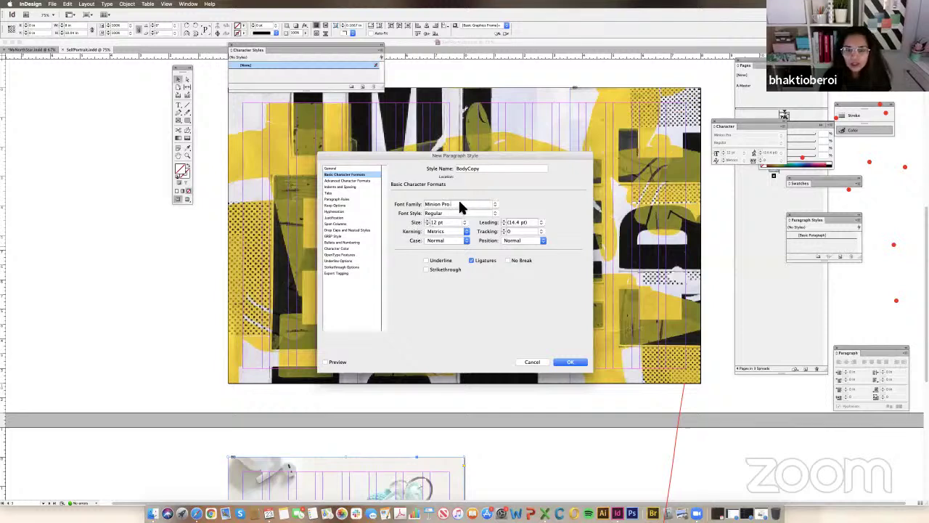
{"action": "key", "text": "super+a"}
{"action": "type", "text": "Garamond"}
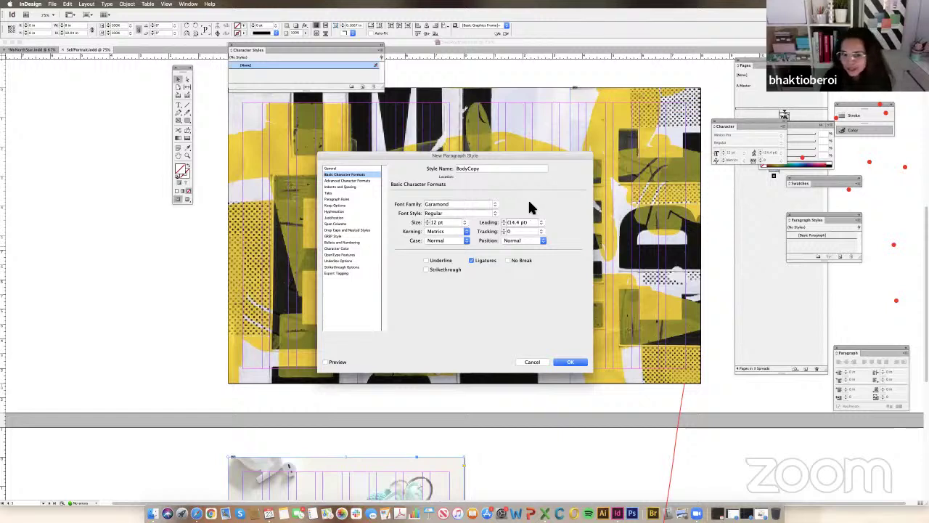
{"action": "left_click", "coordinate": [427, 225]}
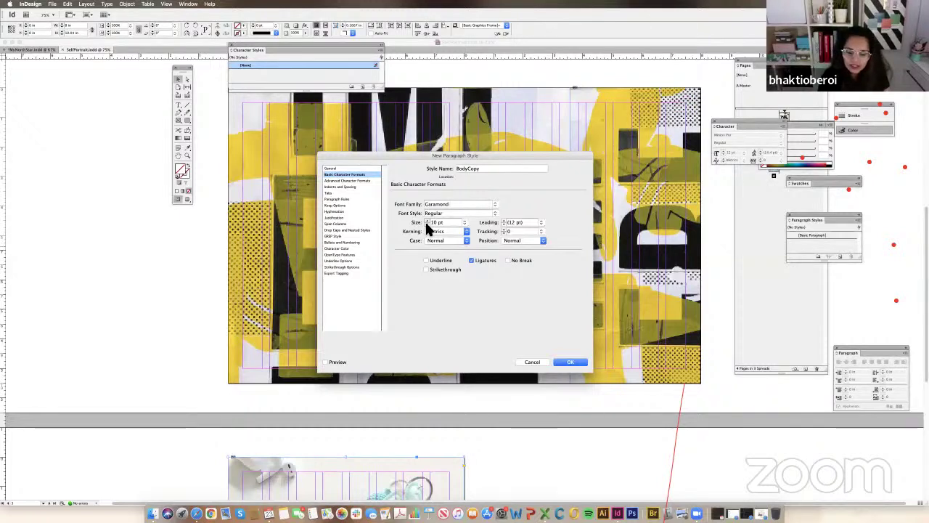
{"action": "left_click", "coordinate": [427, 225]}
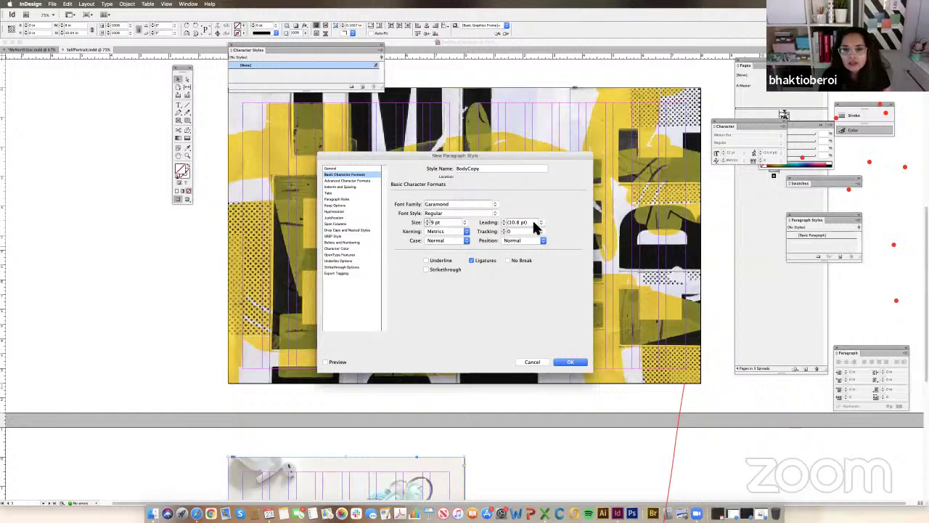
{"action": "left_click_drag", "start_coordinate": [531, 225], "coordinate": [502, 225]}
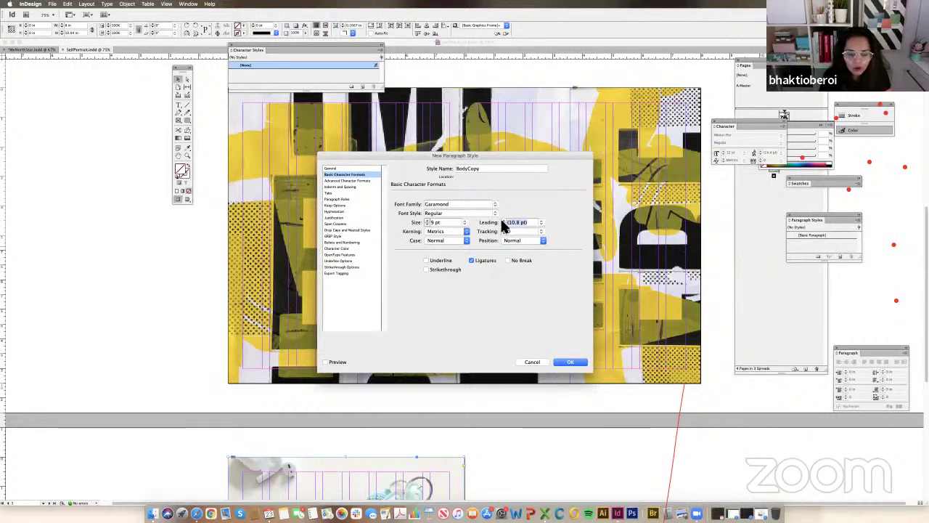
{"action": "type", "text": "11"}
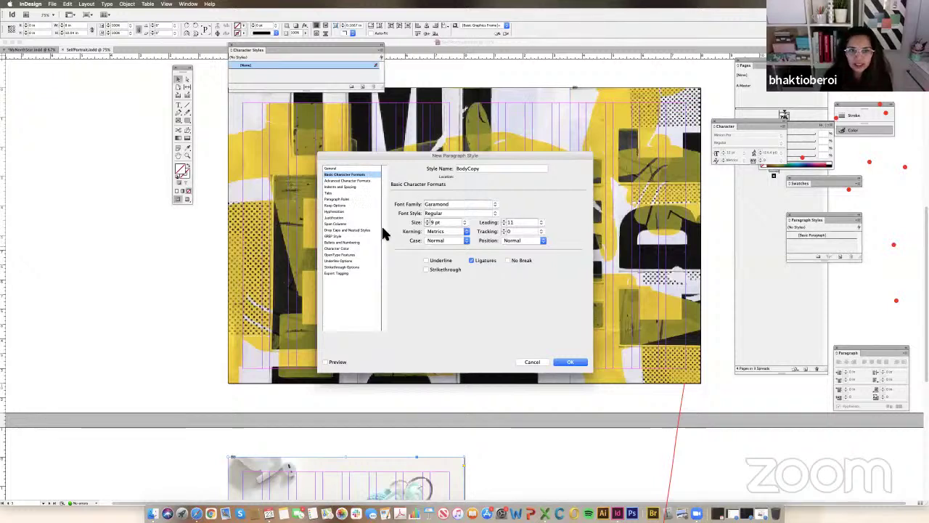
Keep BodyCopy's alignment set to Left under Indents and Spacing.
{"action": "left_click", "coordinate": [342, 187]}
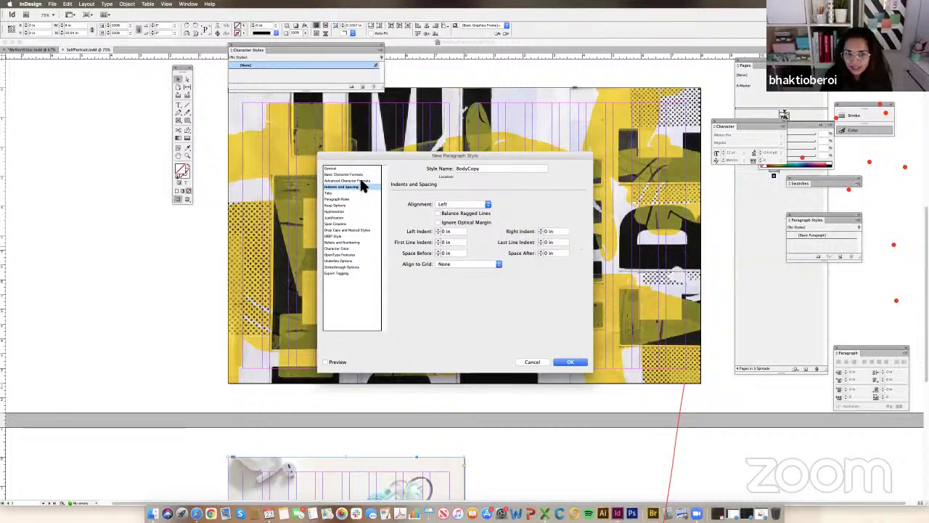
{"action": "left_click", "coordinate": [361, 181]}
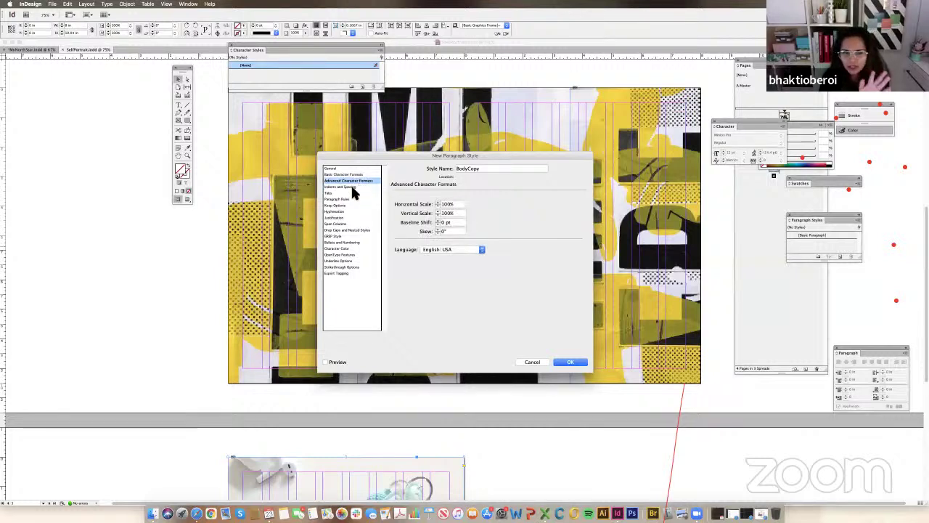
{"action": "left_click", "coordinate": [352, 186]}
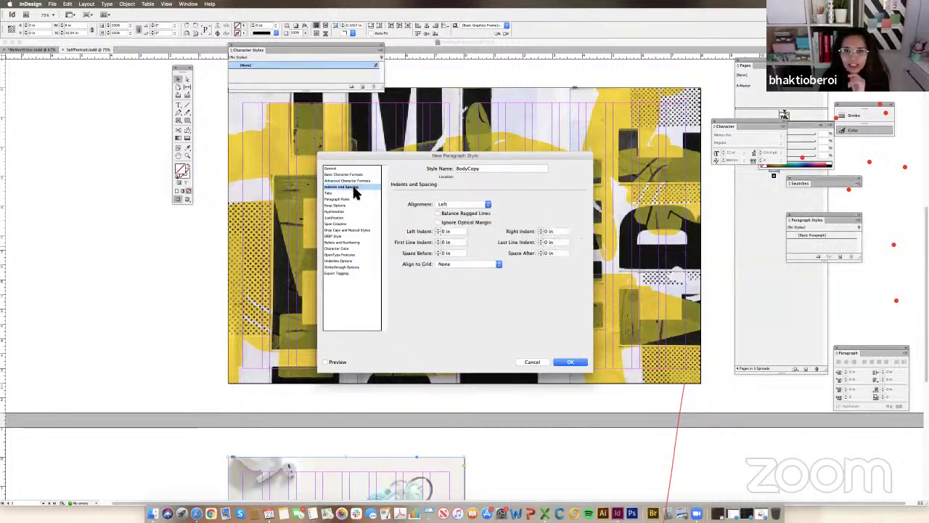
{"action": "left_click", "coordinate": [458, 202]}
{"action": "left_click", "coordinate": [460, 204]}
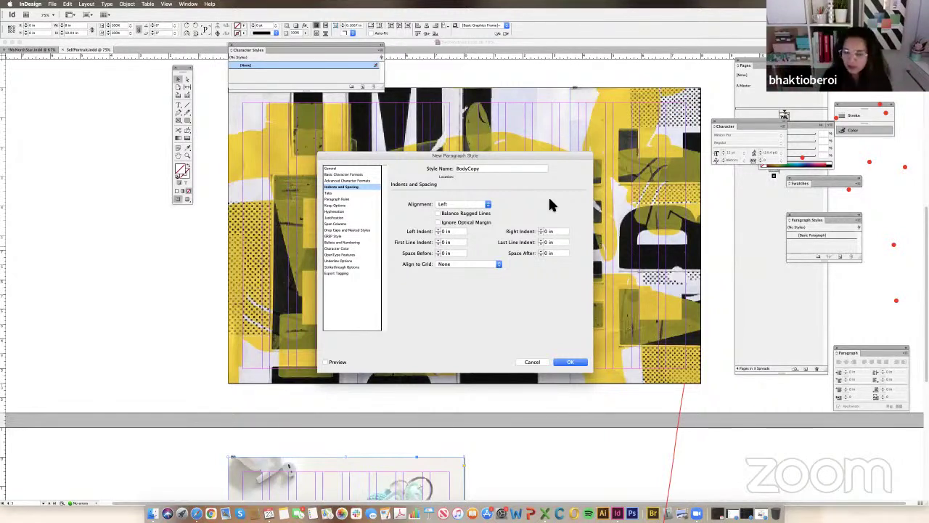
Review the Tabs, Paragraph Rules and Justification pages, ending on Hyphenation with hyphenation on.
{"action": "left_click", "coordinate": [334, 192]}
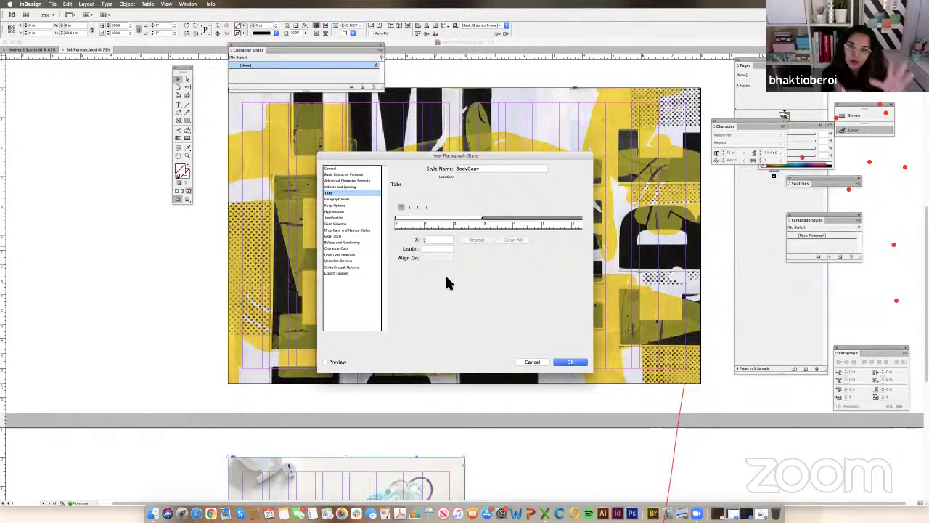
{"action": "left_click", "coordinate": [343, 199]}
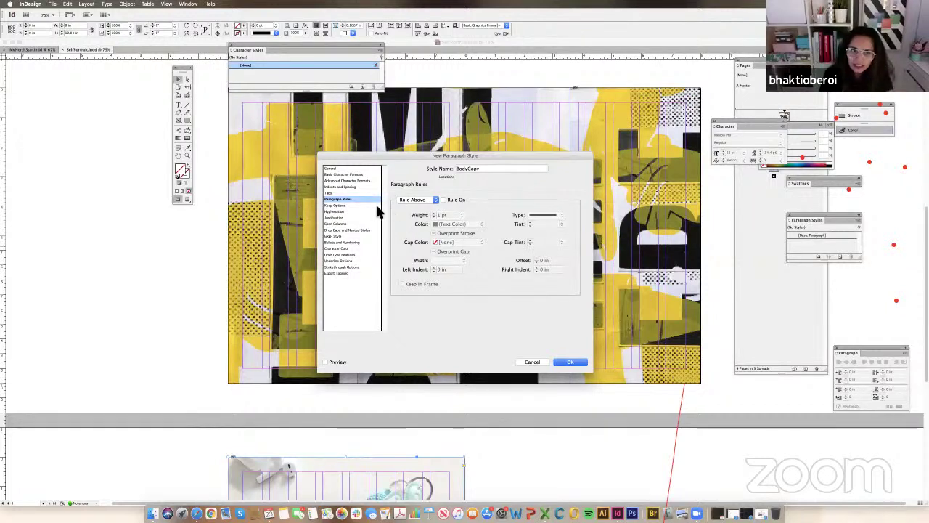
{"action": "left_click", "coordinate": [337, 212]}
{"action": "left_click", "coordinate": [338, 217]}
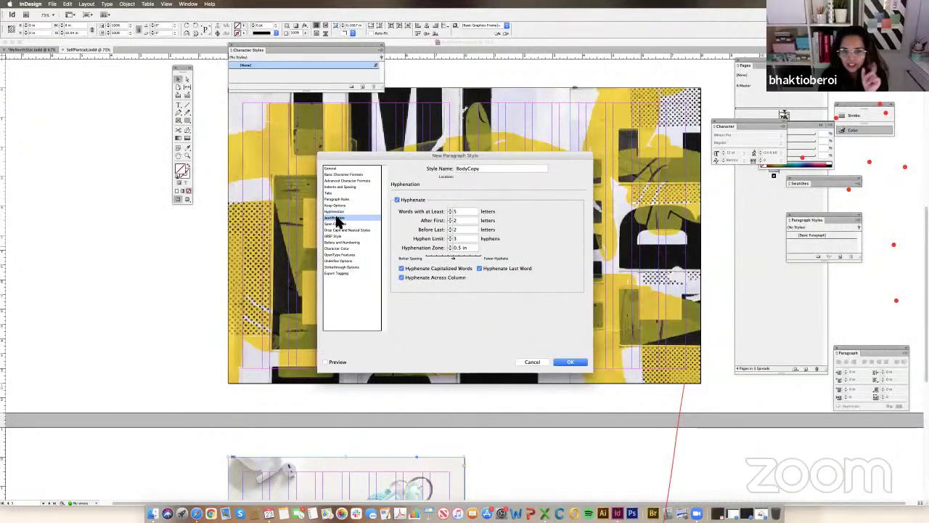
{"action": "left_click", "coordinate": [338, 212]}
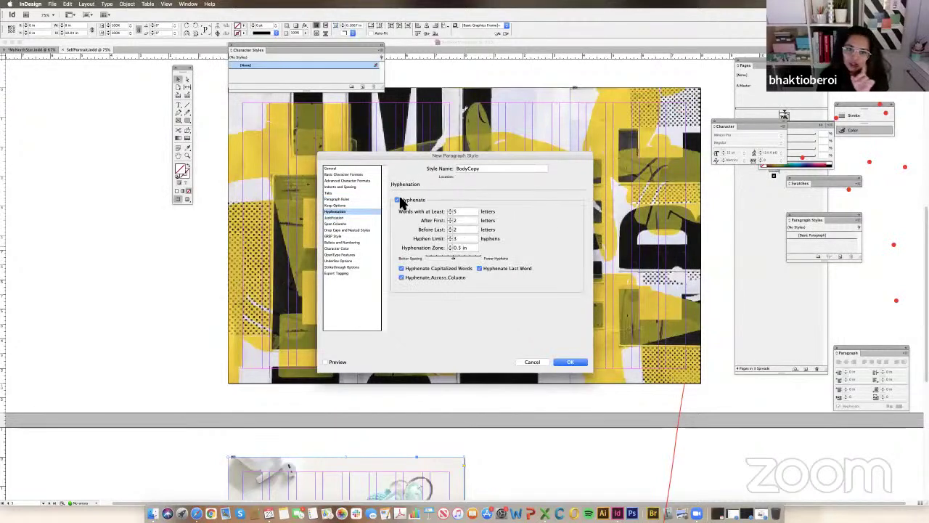
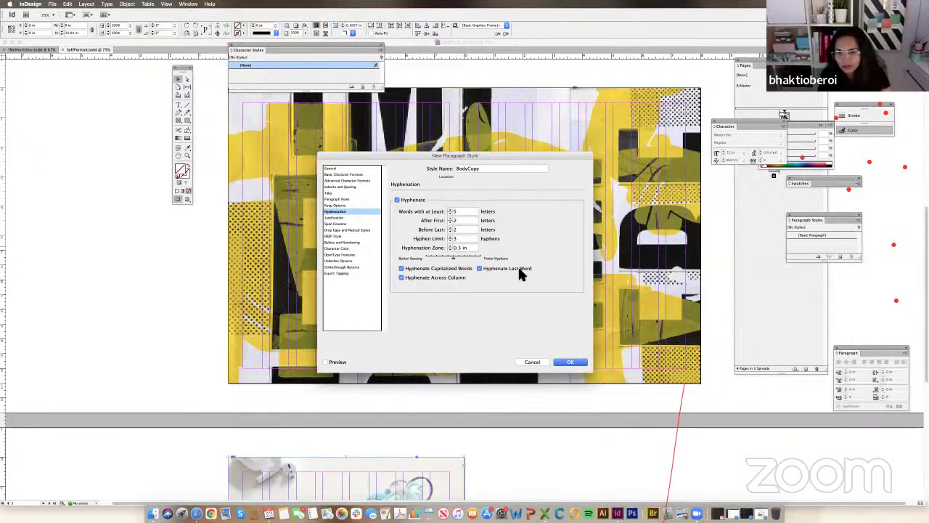
Review the new style's Justification, Drop Caps, Bullets and Character Color pages, keeping single word justification at Full Justify.
{"action": "left_click", "coordinate": [334, 218]}
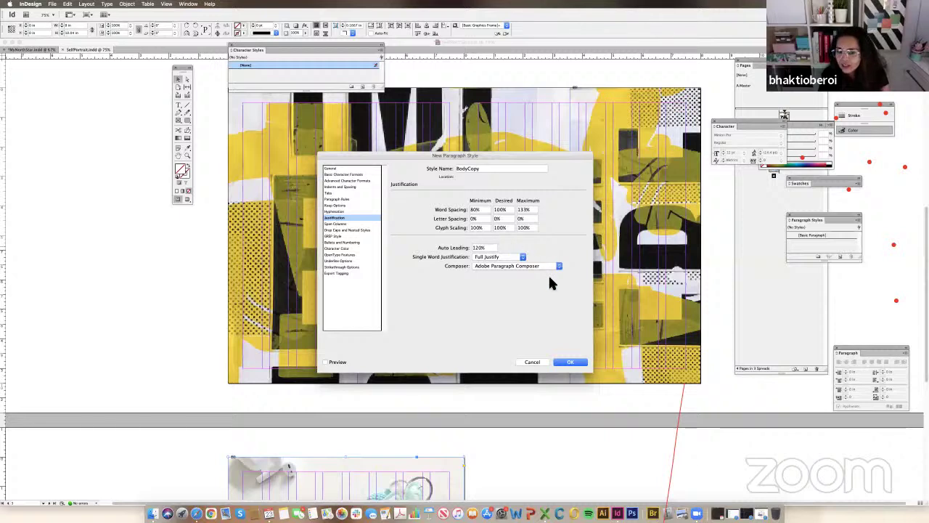
{"action": "left_click", "coordinate": [501, 255]}
{"action": "left_click", "coordinate": [549, 250]}
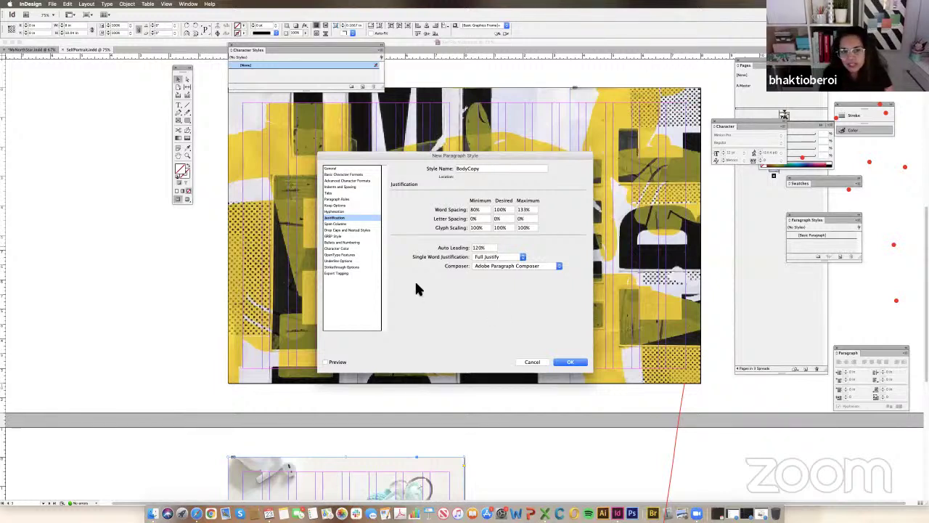
{"action": "left_click", "coordinate": [349, 229]}
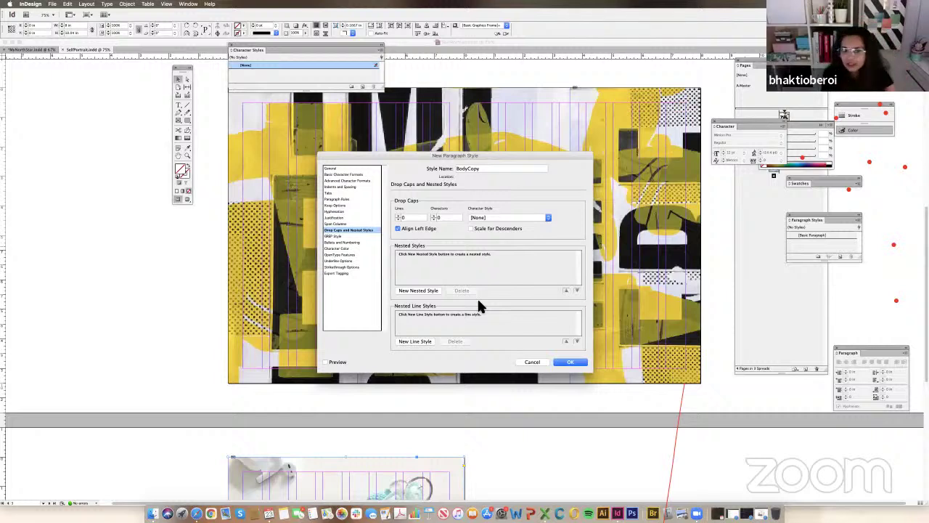
{"action": "left_click", "coordinate": [351, 242]}
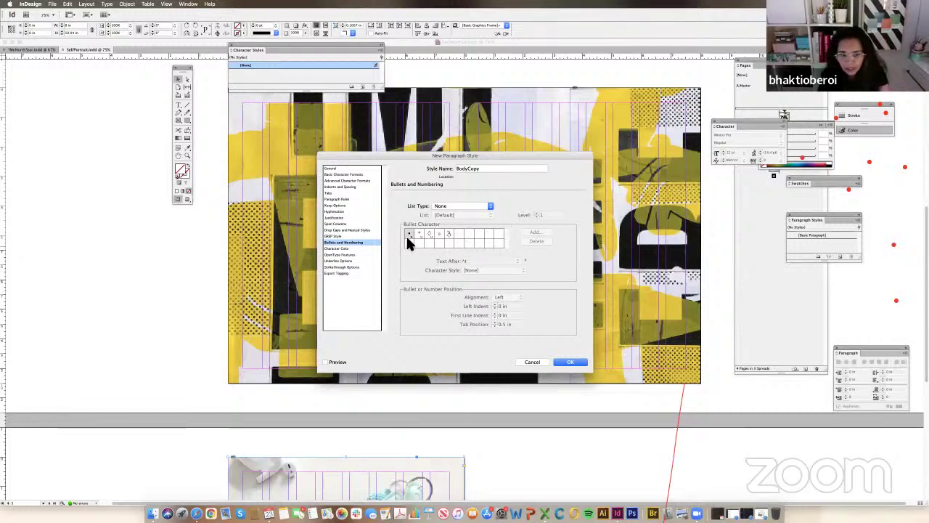
{"action": "left_click", "coordinate": [339, 249]}
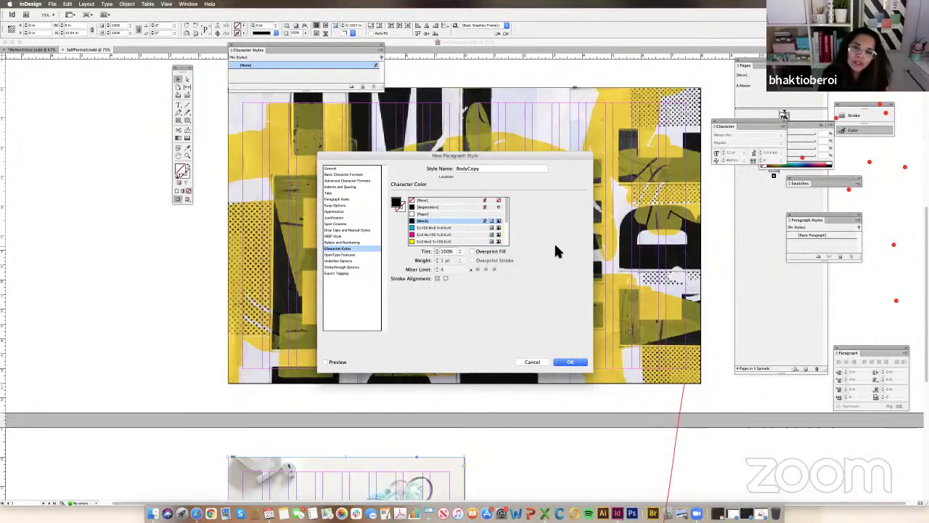
Check the Underline, OpenType and Strikethrough pages, then create the BodyCopy paragraph style.
{"action": "scroll", "coordinate": [445, 236], "scroll_direction": "down", "scroll_amount": 3}
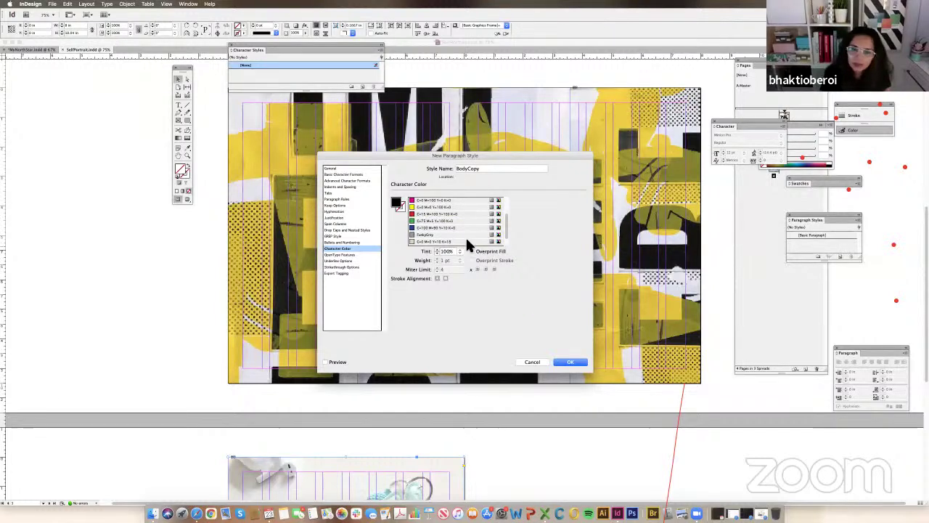
{"action": "scroll", "coordinate": [461, 236], "scroll_direction": "up", "scroll_amount": 3}
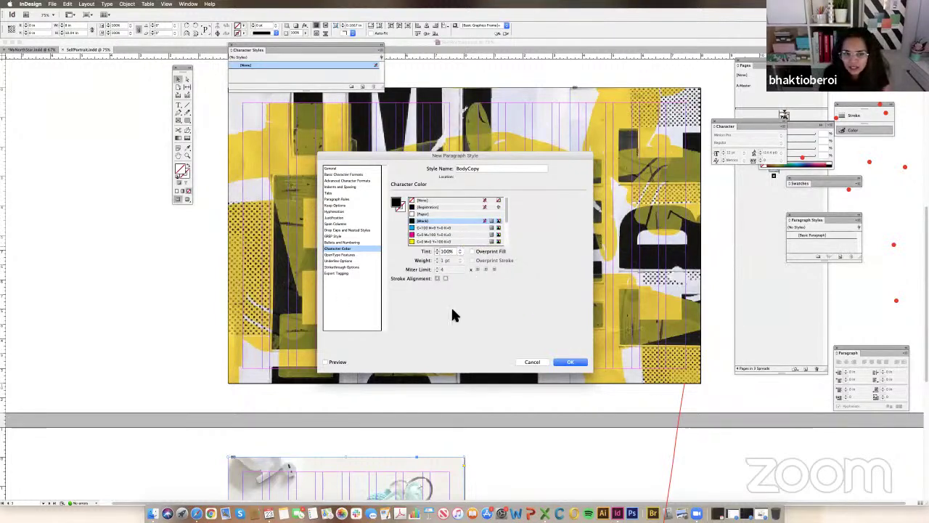
{"action": "left_click", "coordinate": [334, 260]}
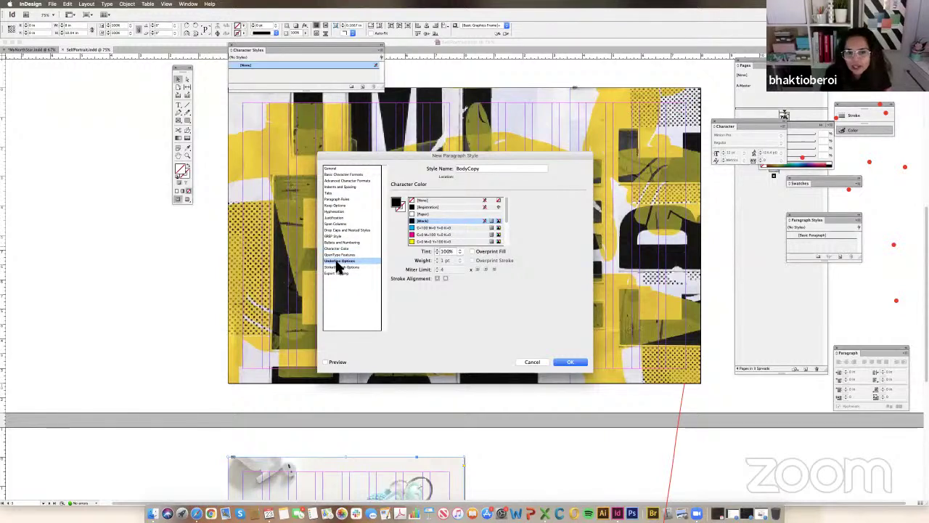
{"action": "key", "text": "Up"}
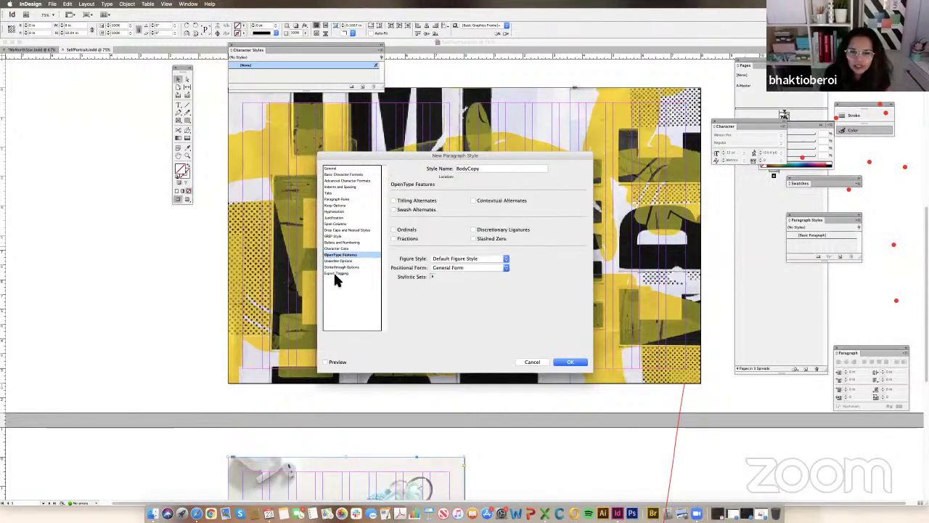
{"action": "left_click", "coordinate": [336, 267]}
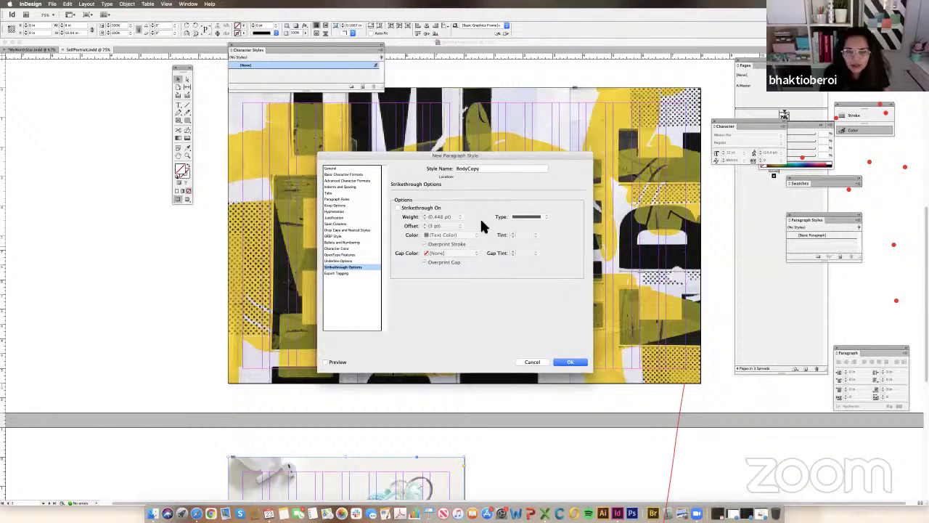
{"action": "scroll", "coordinate": [564, 398], "scroll_direction": "down", "scroll_amount": 2}
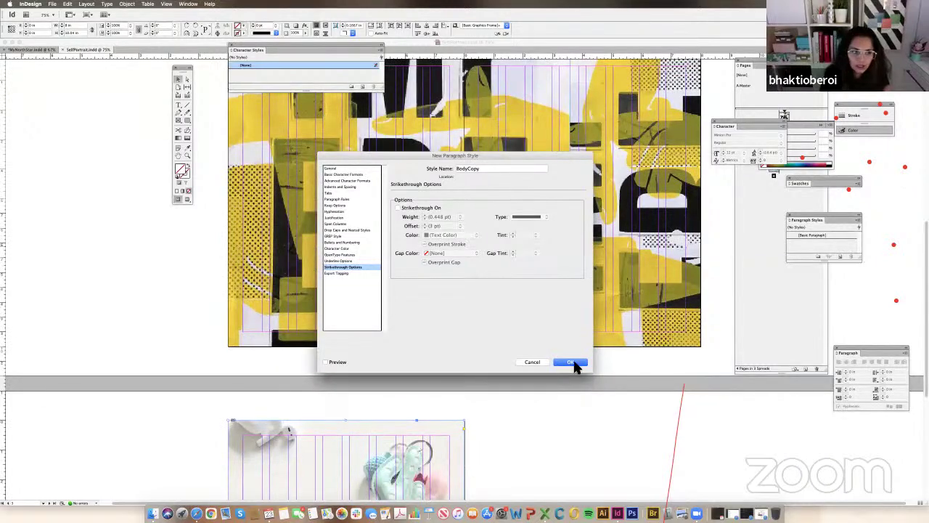
{"action": "left_click", "coordinate": [572, 362]}
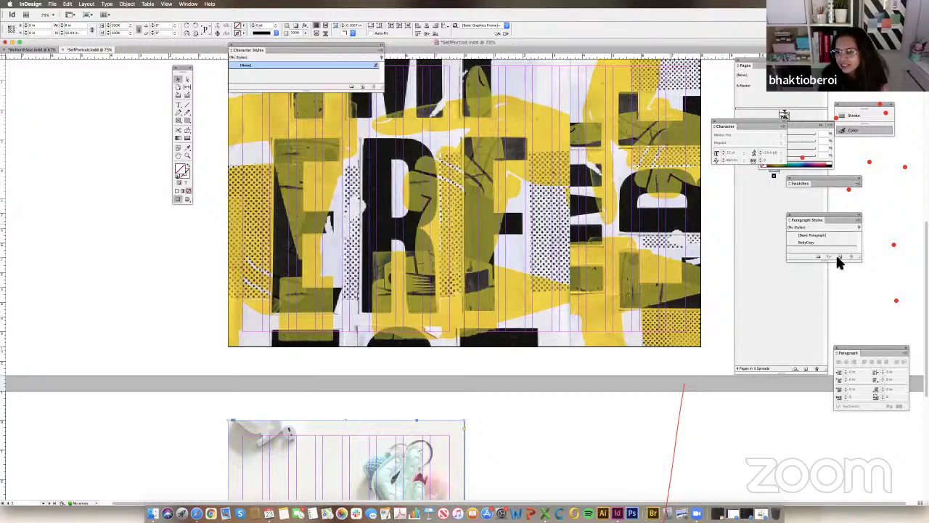
Draw a text frame near the page top, fill it with placeholder text, and apply BodyCopy.
{"action": "left_click_drag", "start_coordinate": [861, 260], "coordinate": [877, 336]}
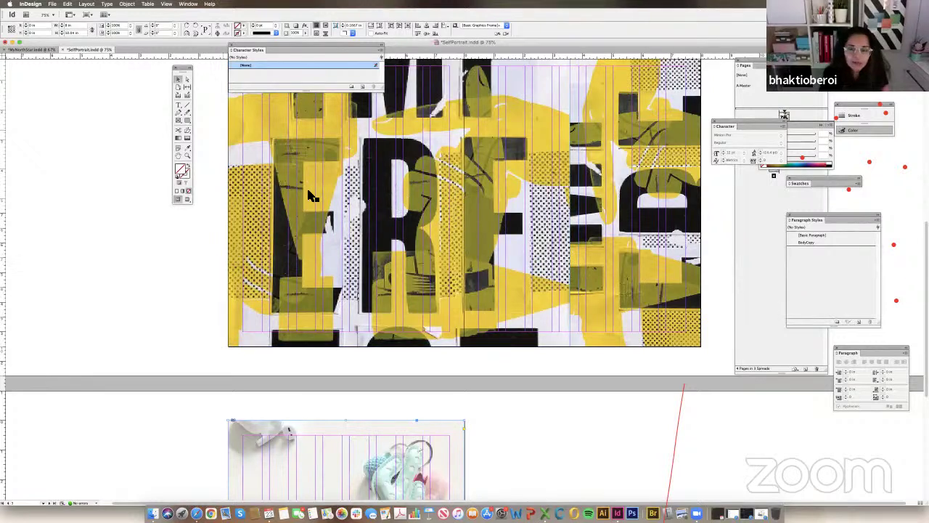
{"action": "left_click", "coordinate": [178, 104]}
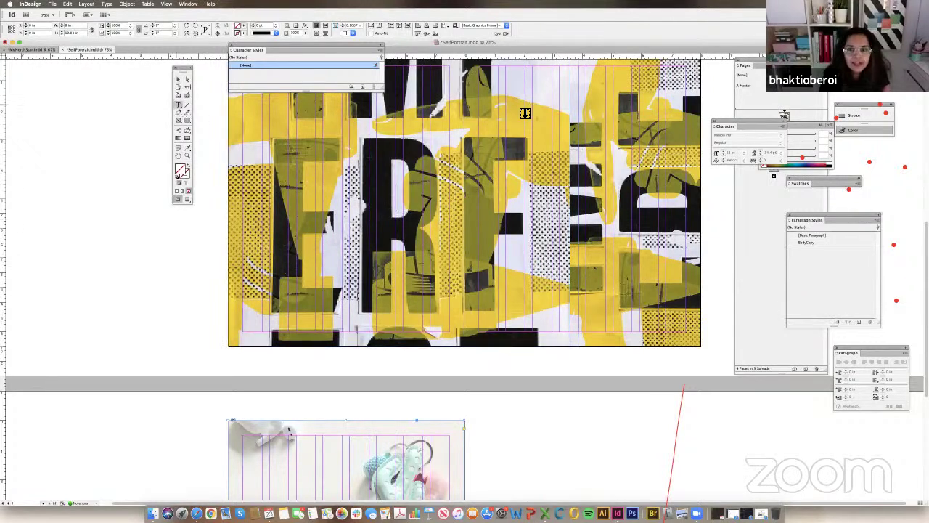
{"action": "left_click_drag", "start_coordinate": [517, 82], "coordinate": [573, 132]}
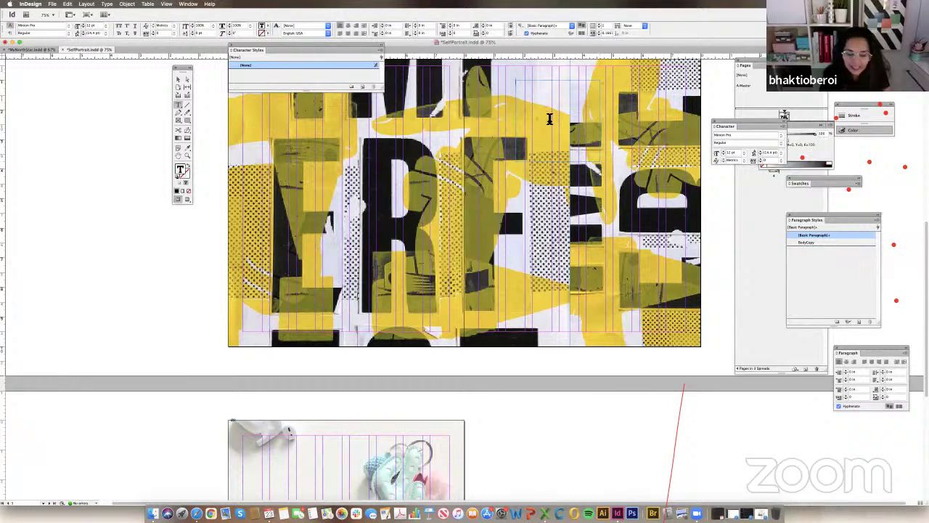
{"action": "type", "text": "h sdkfhfdsjk fhsd fhsd hsdjv hsdfv hsdyvfs"}
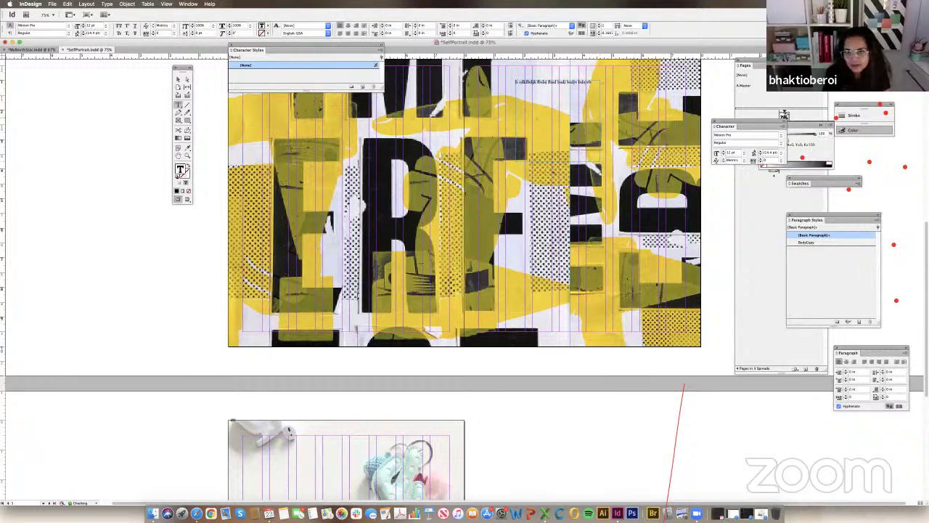
{"action": "type", "text": "hsdvbsdkfhsdvjsdbv sdfv"}
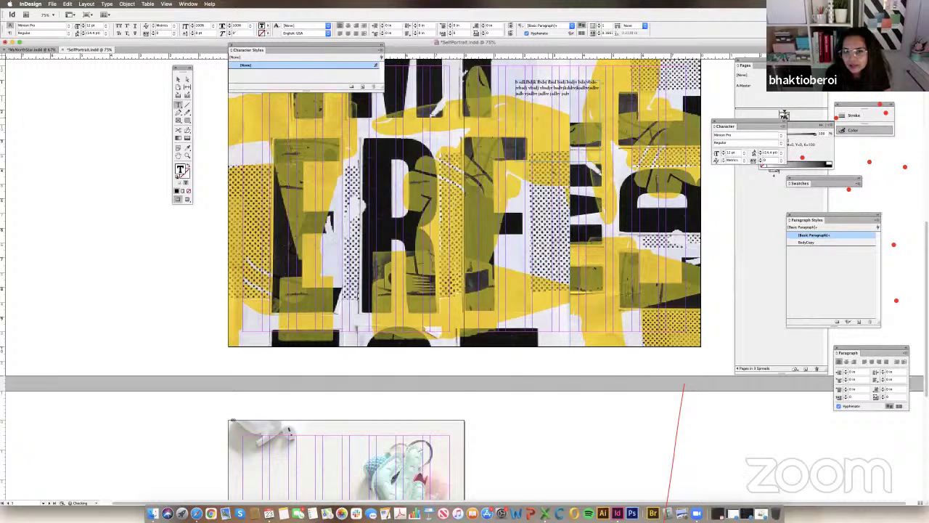
{"action": "type", "text": "sdv hsdvbsddvbsdv"}
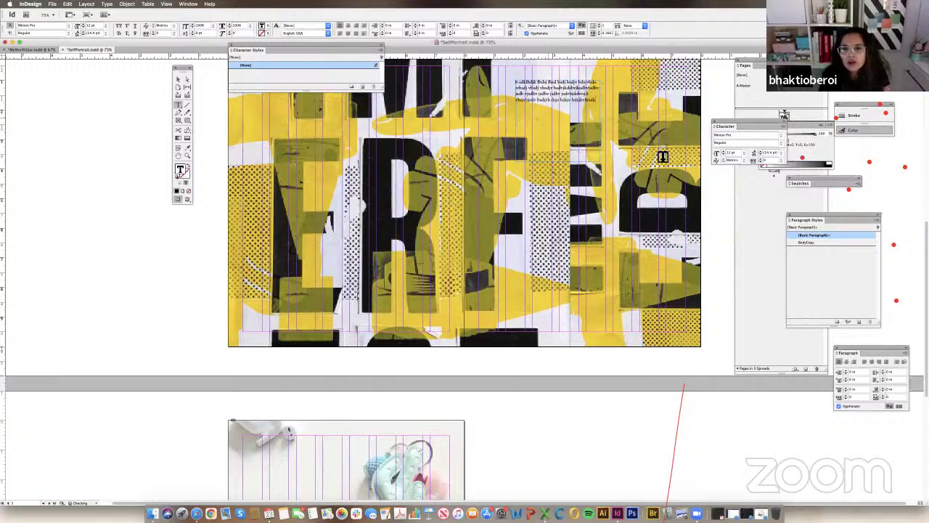
{"action": "key", "text": "super+a"}
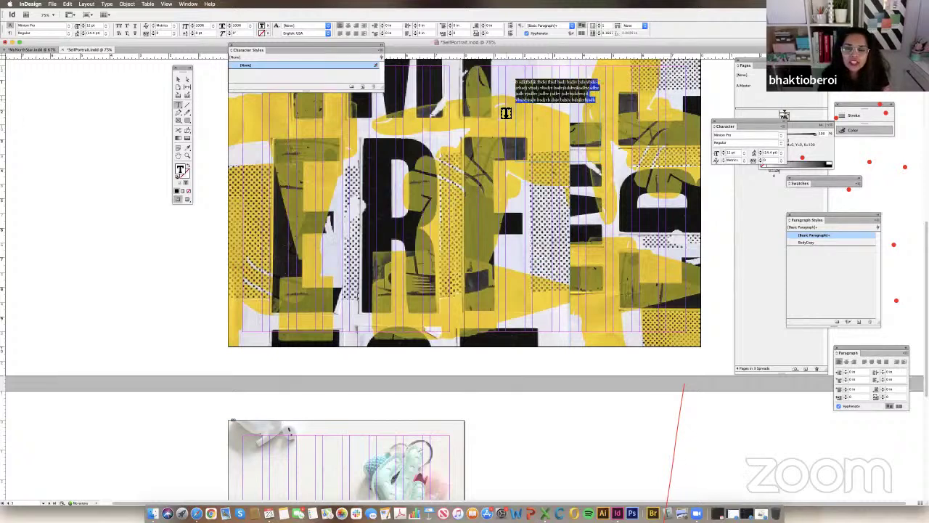
{"action": "left_click", "coordinate": [809, 242]}
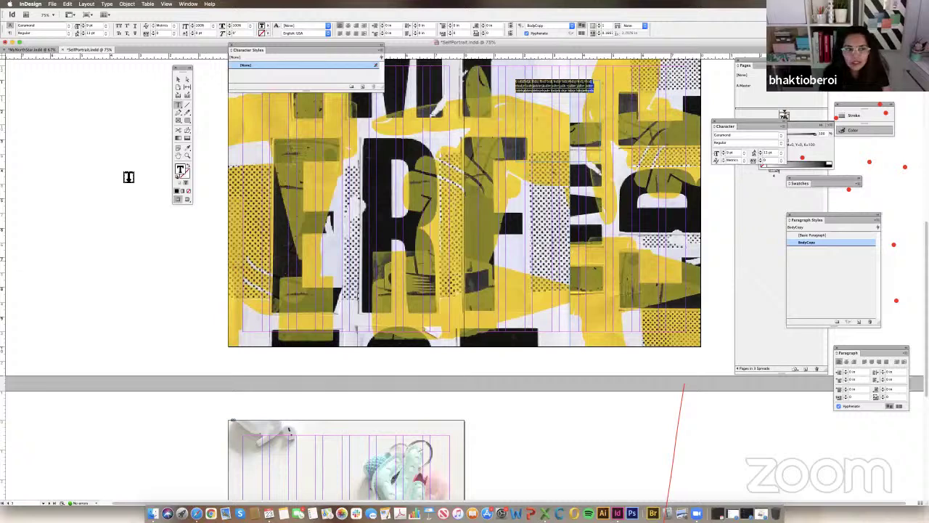
Shrink the first text frame and draw a second small frame with BodyCopy applied.
{"action": "left_click", "coordinate": [178, 79]}
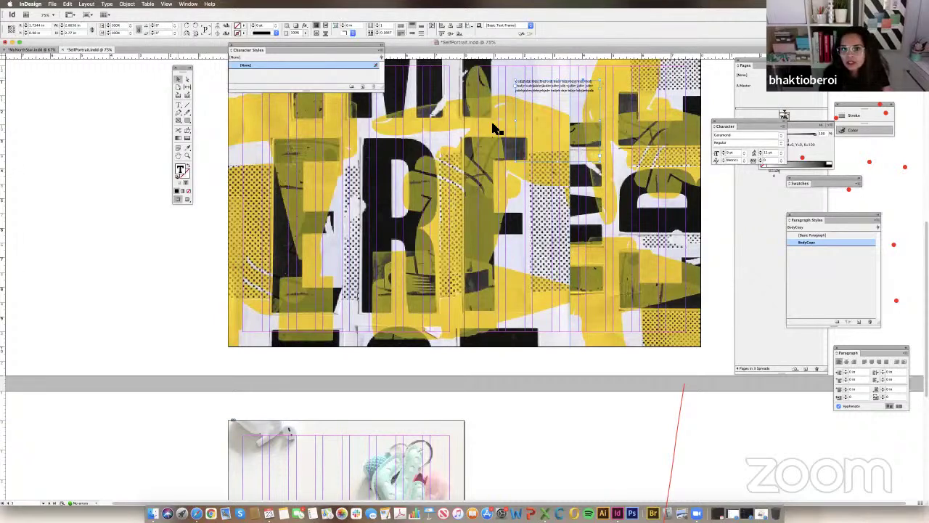
{"action": "left_click_drag", "start_coordinate": [600, 157], "coordinate": [535, 109]}
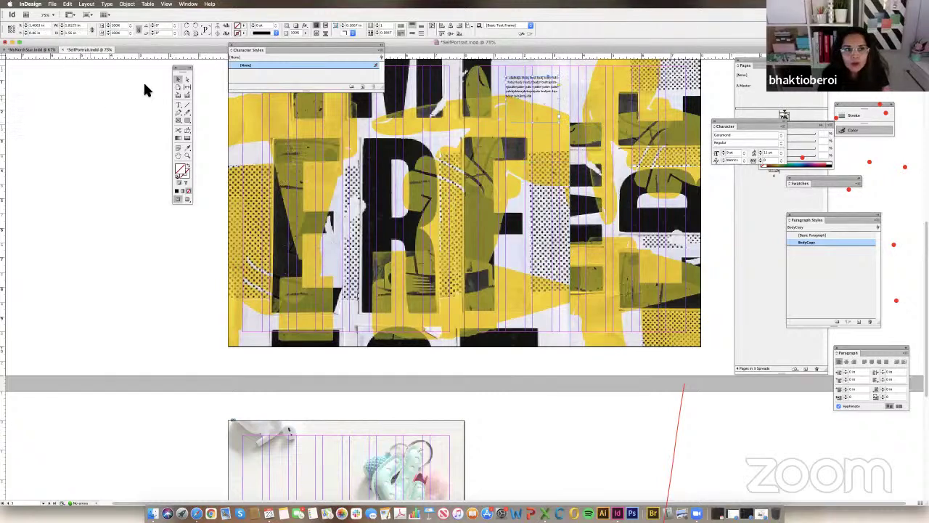
{"action": "left_click", "coordinate": [178, 106]}
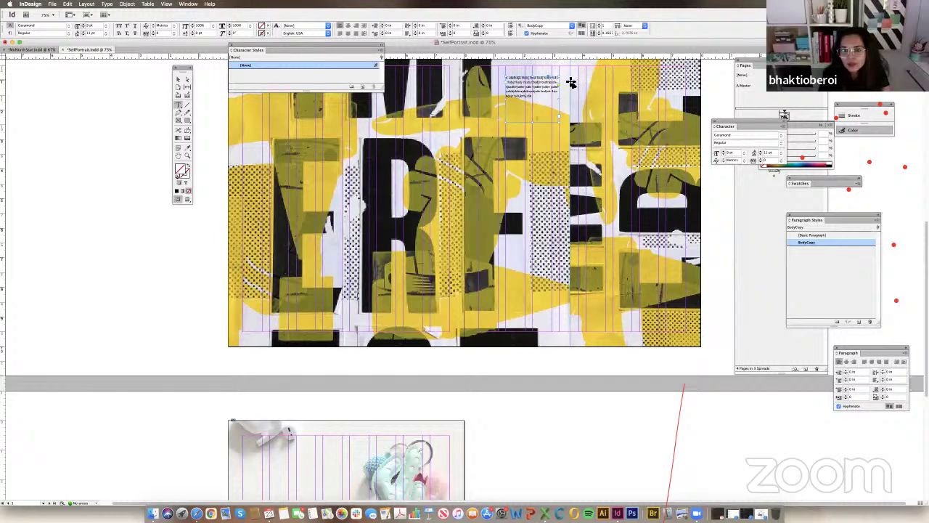
{"action": "left_click_drag", "start_coordinate": [595, 102], "coordinate": [604, 116]}
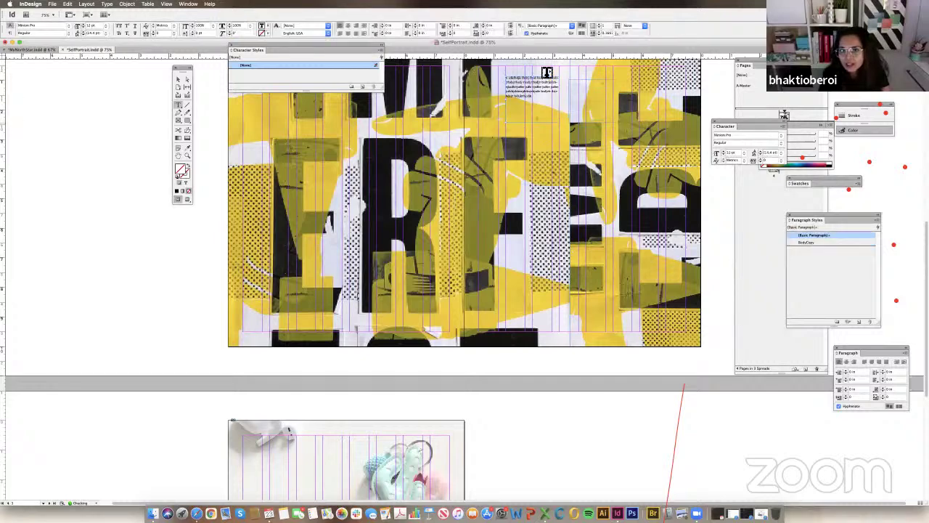
{"action": "left_click", "coordinate": [179, 79]}
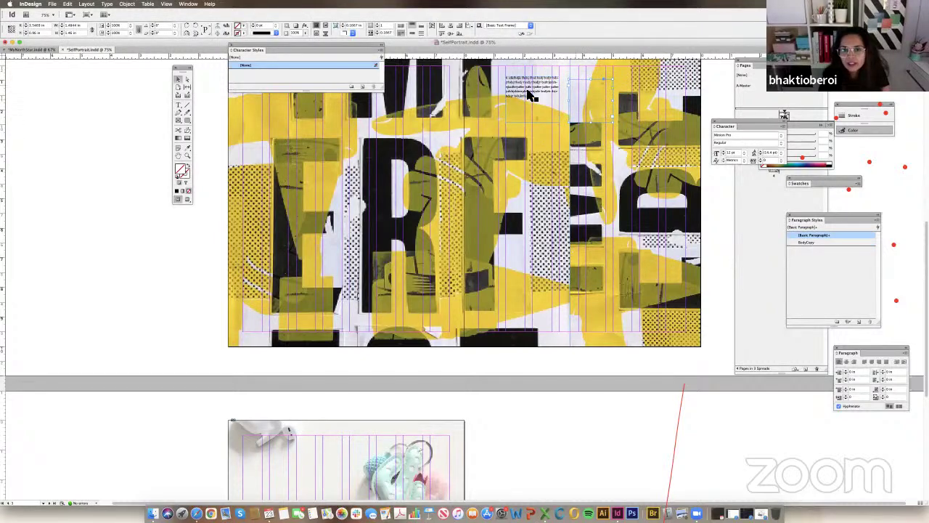
{"action": "key", "text": "super+1"}
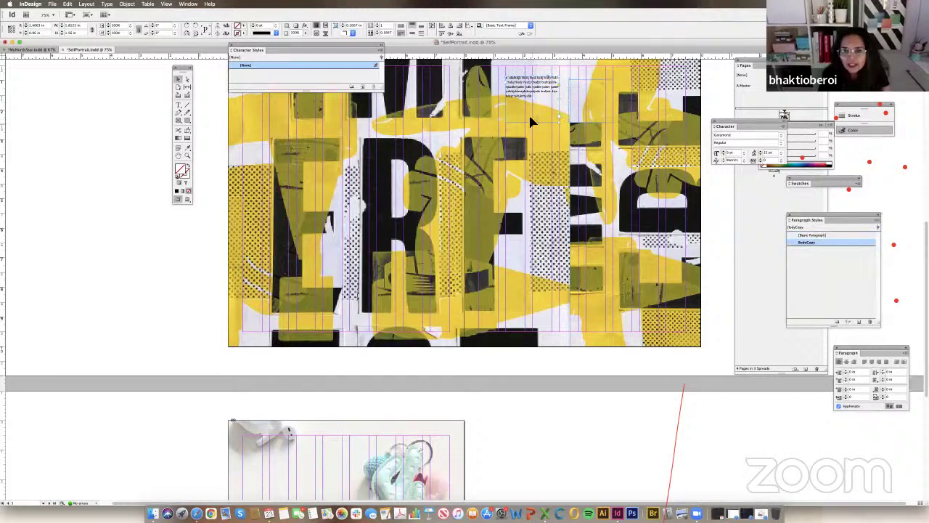
Type sample body copy into the new frame, then shorten it and nudge it up and left.
{"action": "left_click", "coordinate": [182, 106]}
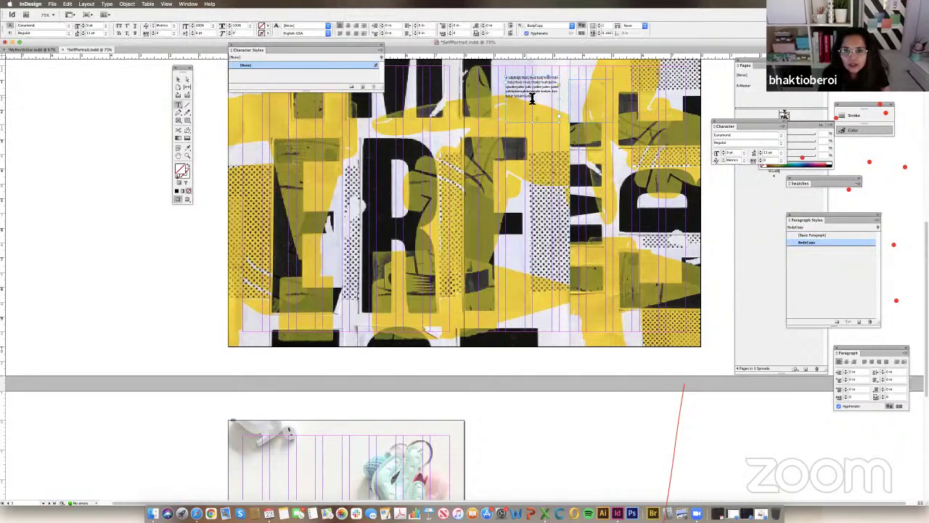
{"action": "left_click", "coordinate": [532, 94]}
{"action": "type", "text": "this is some body copy text that i am typing into the frame to show the style"}
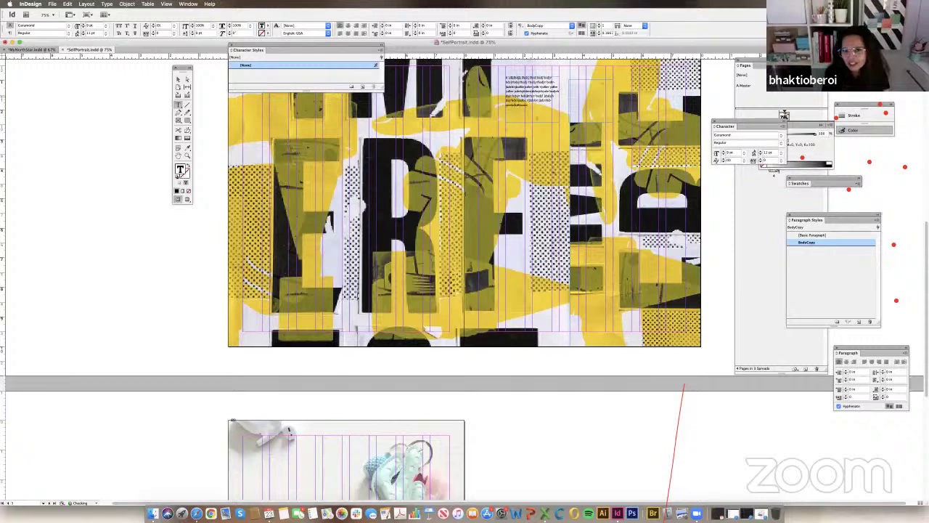
{"action": "type", "text": "more body copy text typed into the frame to fill it out"}
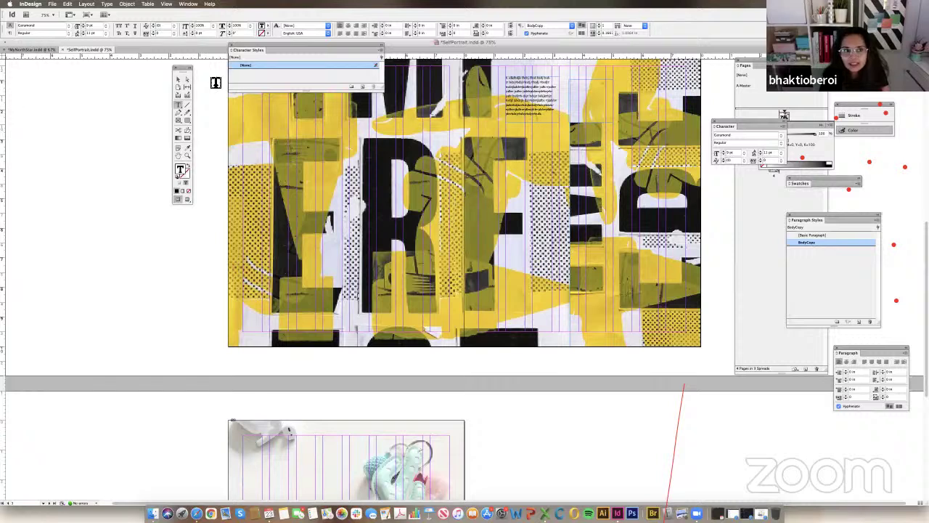
{"action": "left_click", "coordinate": [178, 80]}
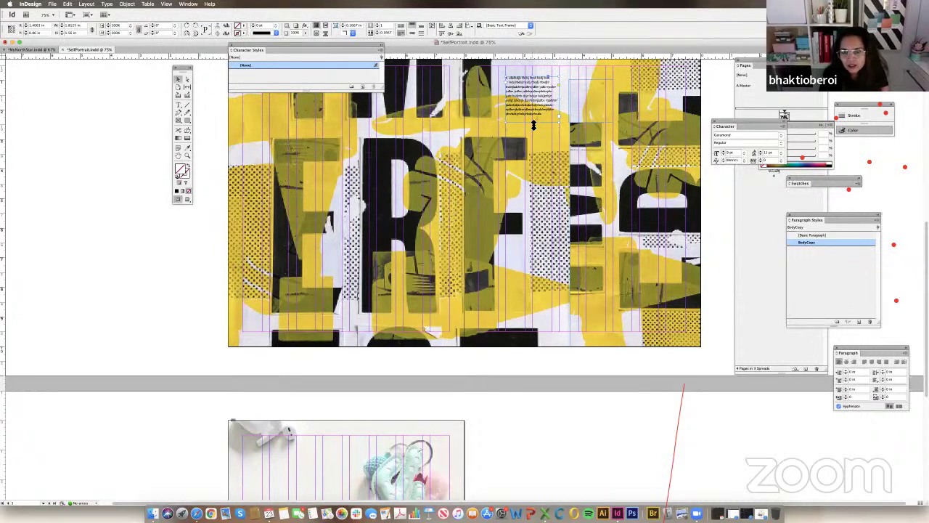
{"action": "left_click_drag", "start_coordinate": [534, 125], "coordinate": [534, 107]}
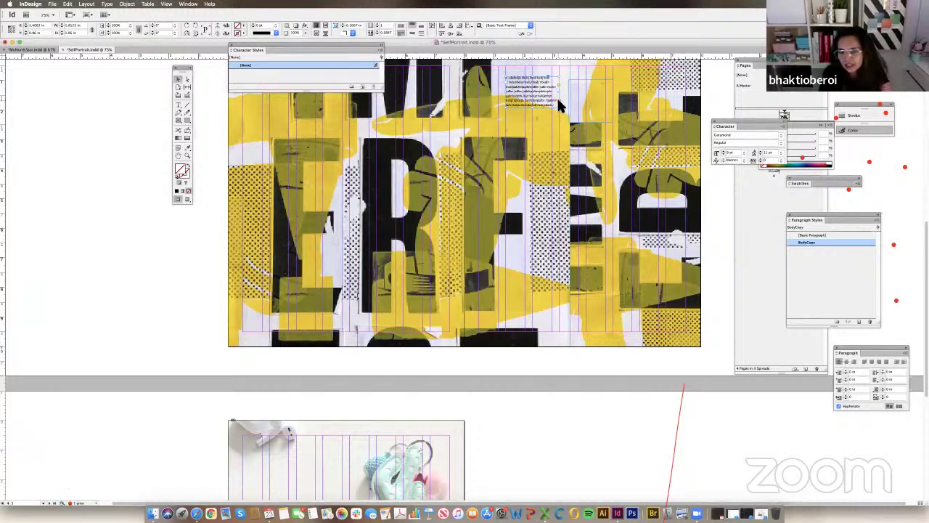
{"action": "left_click_drag", "start_coordinate": [558, 106], "coordinate": [554, 103]}
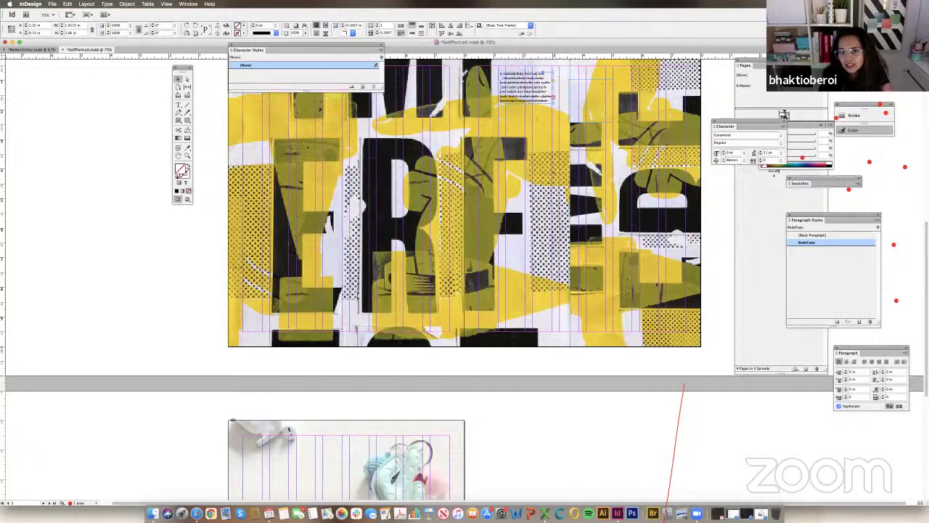
Paste a copy of the body-text frame and resize both frames to match side by side.
{"action": "left_click", "coordinate": [577, 90]}
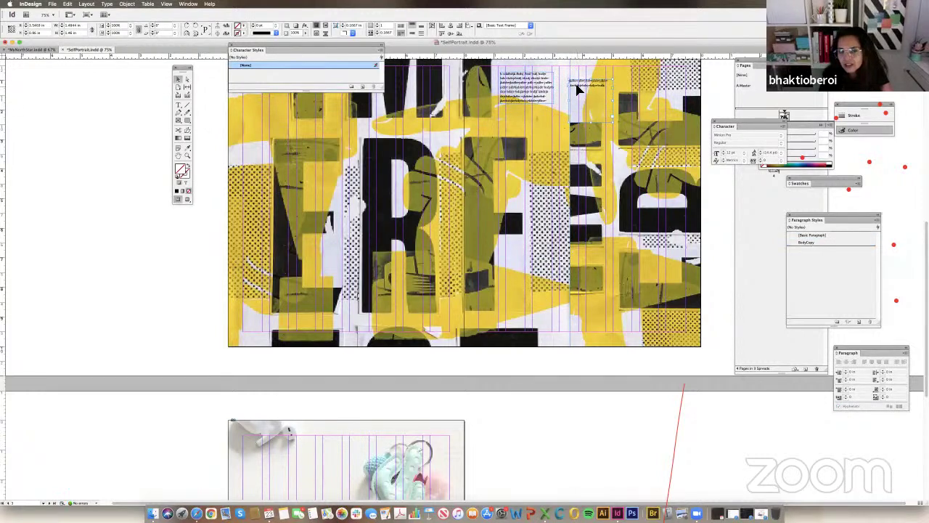
{"action": "key", "text": "ctrl+v"}
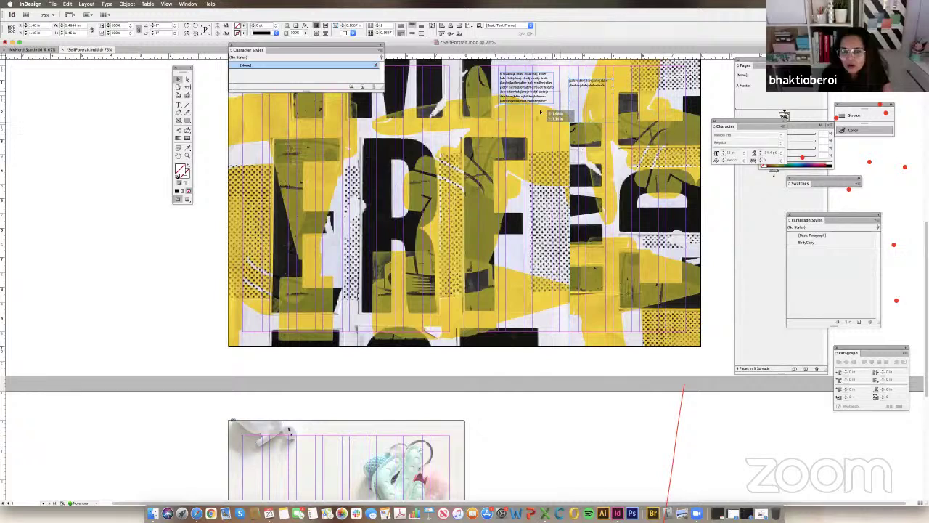
{"action": "left_click_drag", "start_coordinate": [555, 106], "coordinate": [551, 138]}
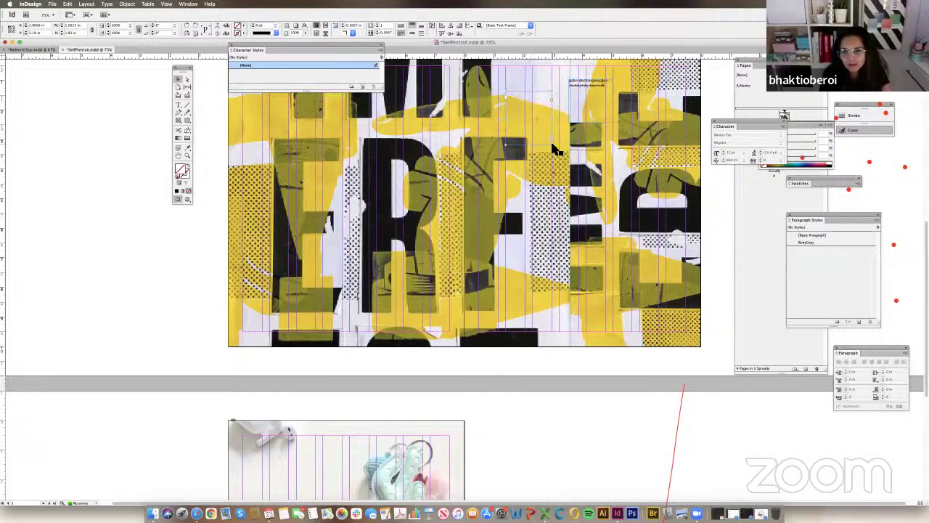
{"action": "left_click_drag", "start_coordinate": [581, 95], "coordinate": [585, 107]}
{"action": "left_click_drag", "start_coordinate": [600, 131], "coordinate": [535, 117]}
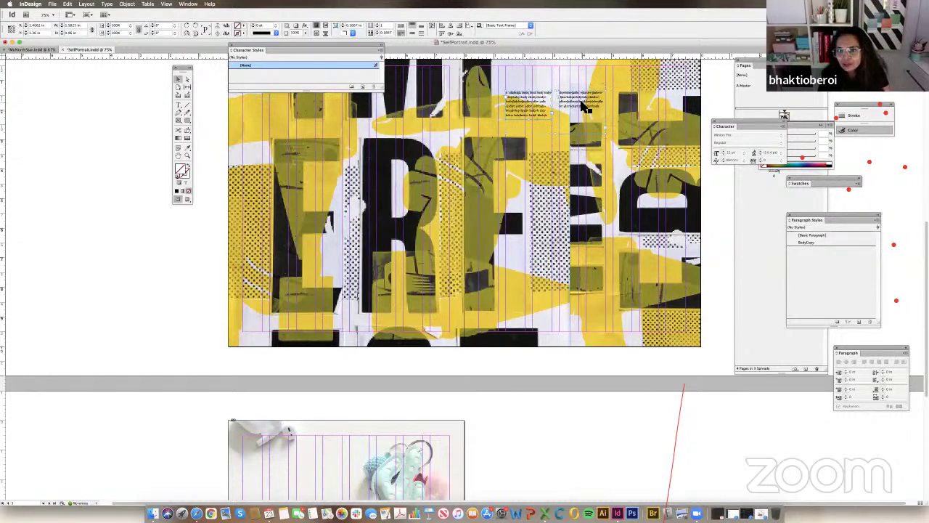
Fill the right text frame white, then select the left collage frame to place an image.
{"action": "left_click_drag", "start_coordinate": [748, 127], "coordinate": [760, 223]}
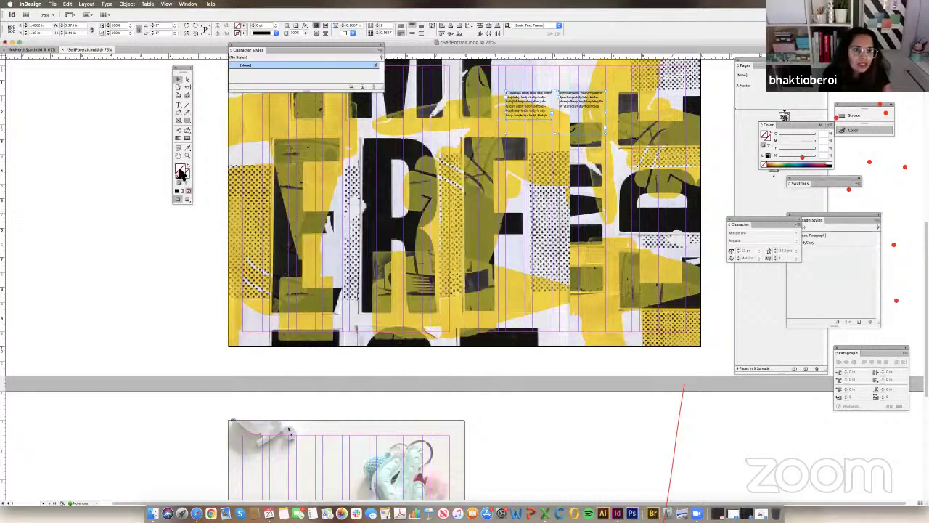
{"action": "left_click", "coordinate": [830, 163]}
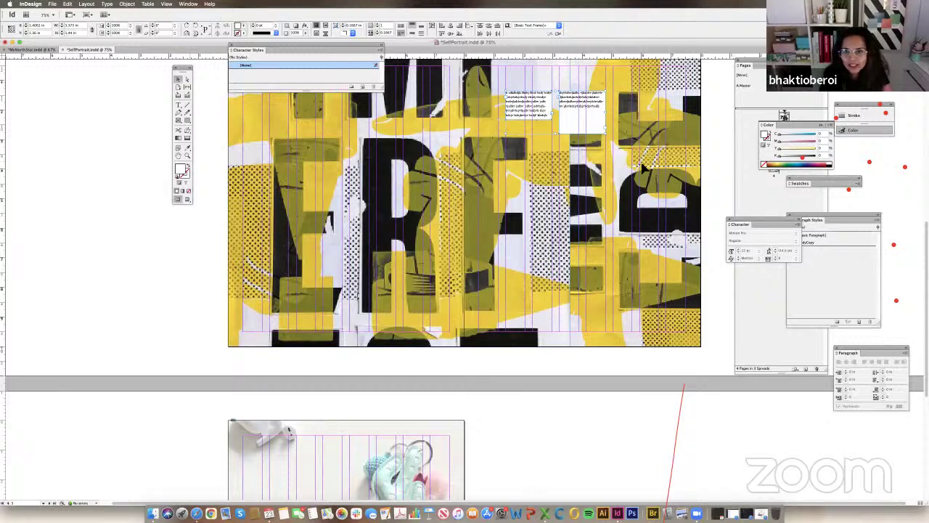
{"action": "left_click", "coordinate": [723, 148]}
{"action": "left_click_drag", "start_coordinate": [312, 49], "coordinate": [120, 82]}
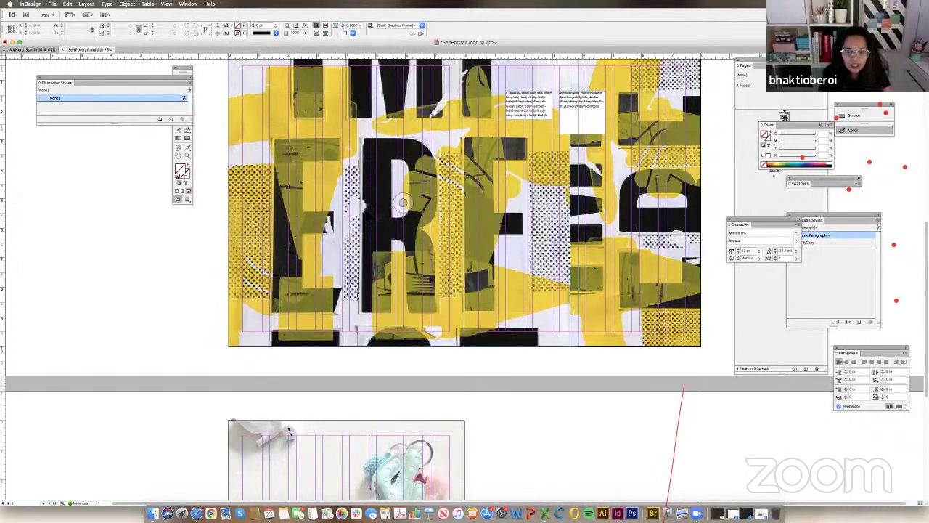
{"action": "left_click", "coordinate": [402, 203]}
{"action": "key", "text": "super+d"}
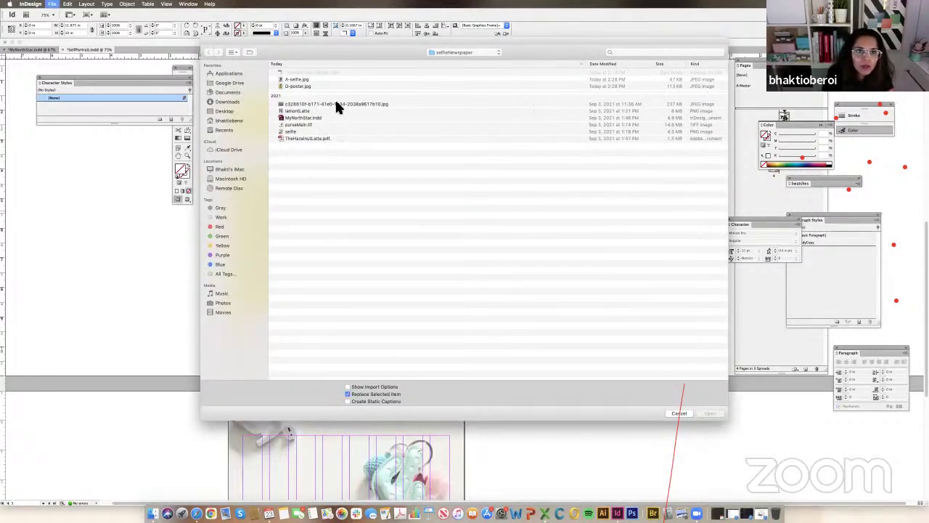
Place the skyline JPEG in the left frame, fill it proportionally, and slide the photo left.
{"action": "left_click", "coordinate": [335, 103]}
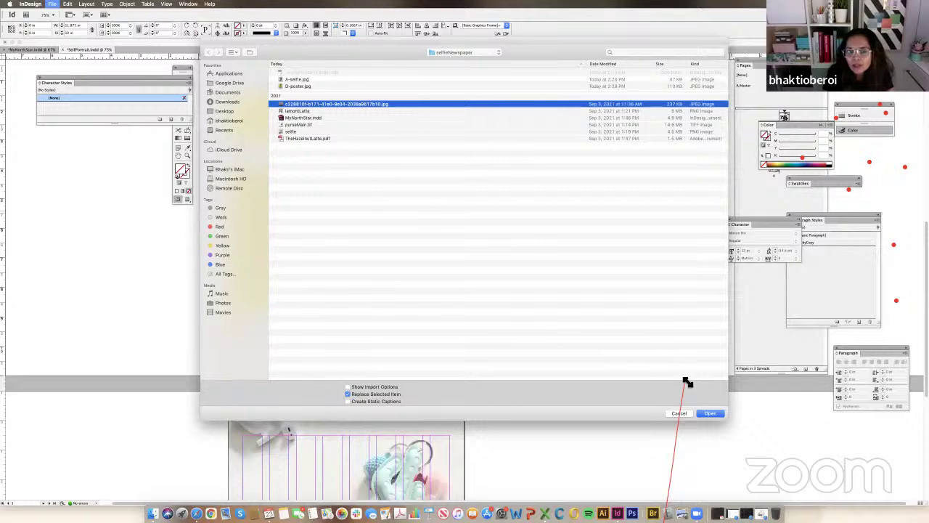
{"action": "left_click", "coordinate": [709, 413]}
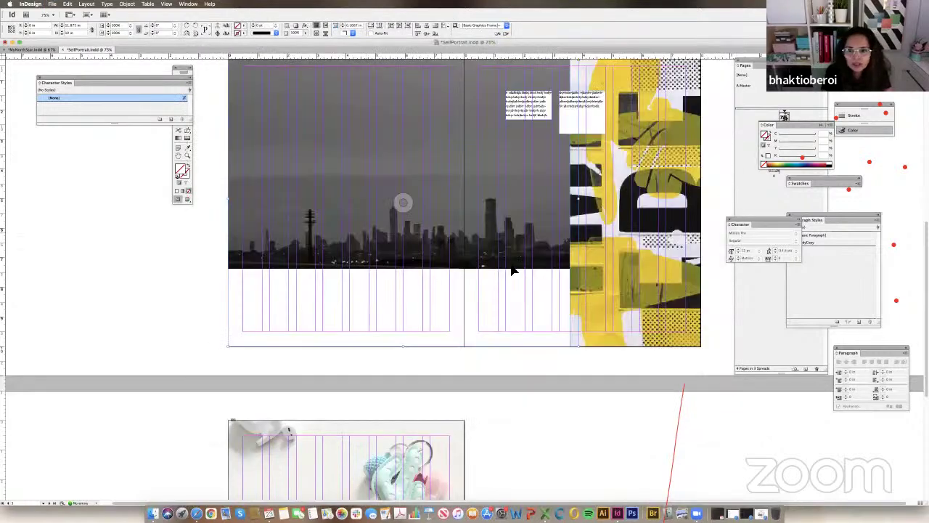
{"action": "left_click", "coordinate": [388, 230]}
{"action": "left_click", "coordinate": [575, 271]}
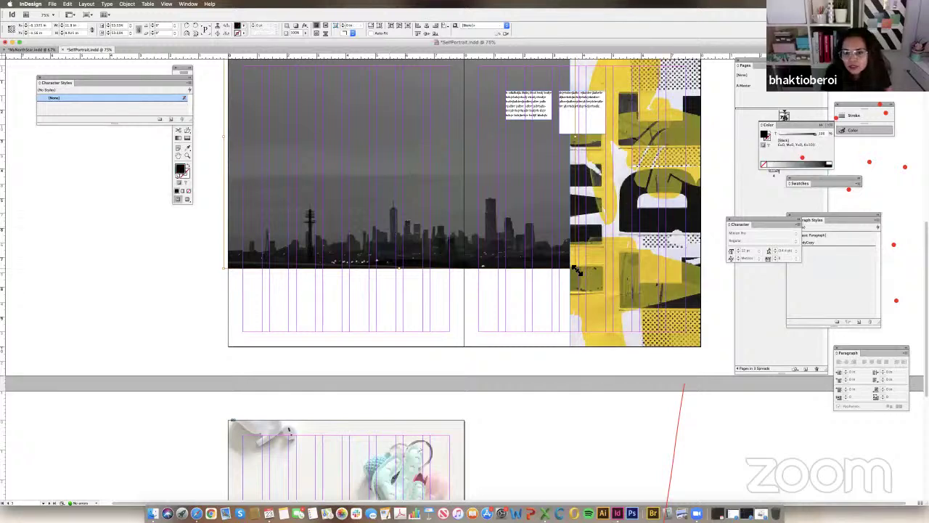
{"action": "key", "text": "ctrl+alt+shift+c"}
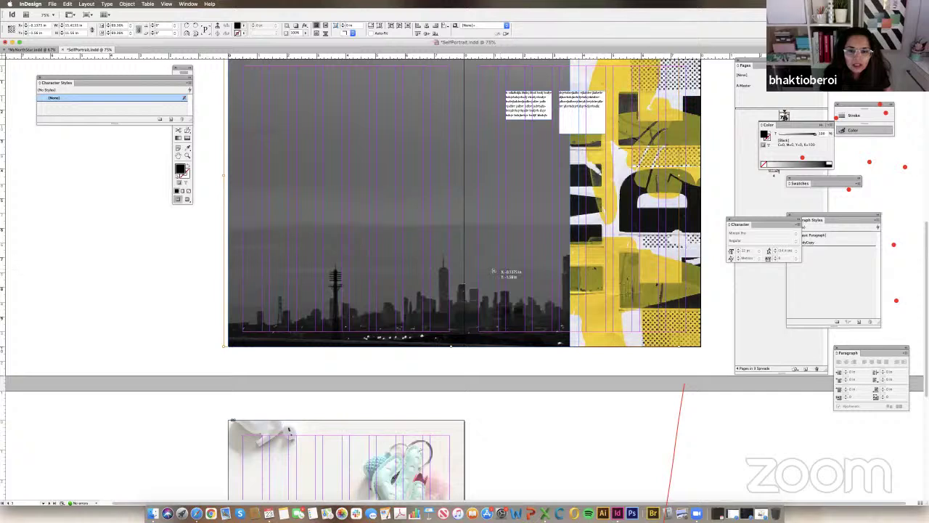
{"action": "left_click_drag", "start_coordinate": [492, 271], "coordinate": [412, 271]}
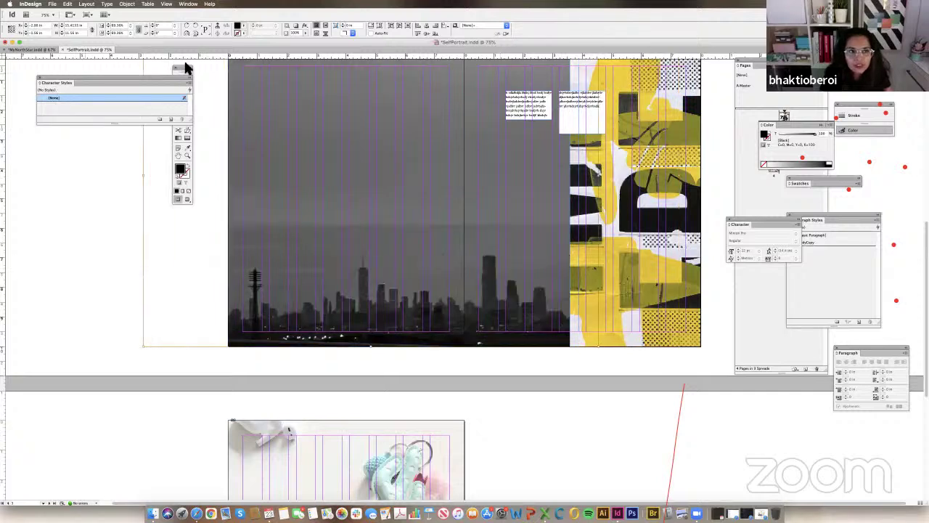
Move both text frames to the skyline photo's top left and set their fill to None.
{"action": "left_click_drag", "start_coordinate": [182, 67], "coordinate": [211, 71]}
{"action": "scroll", "coordinate": [524, 104], "scroll_direction": "right", "scroll_amount": 1}
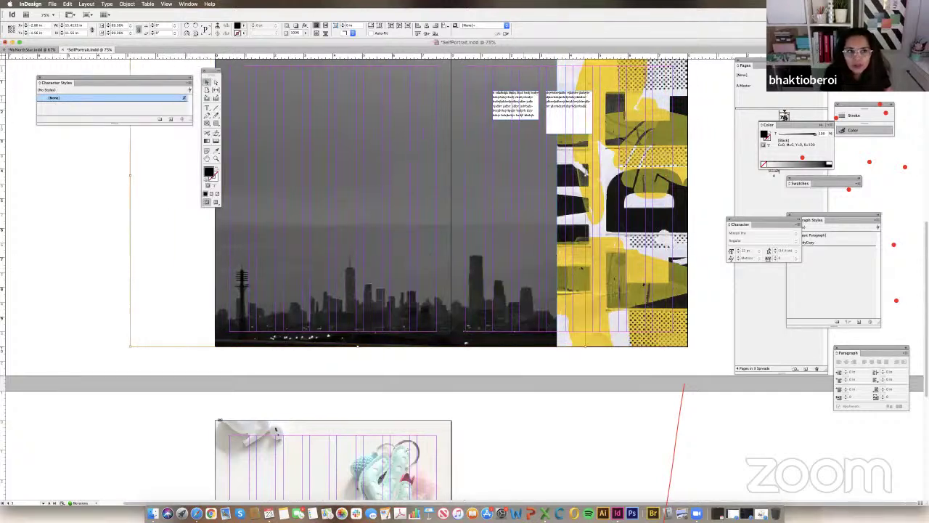
{"action": "left_click_drag", "start_coordinate": [333, 84], "coordinate": [255, 95]}
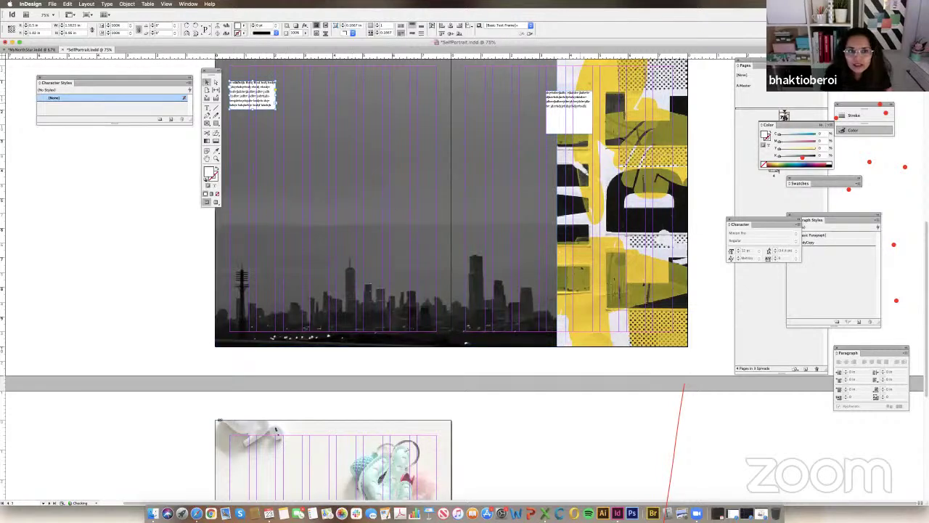
{"action": "left_click_drag", "start_coordinate": [573, 109], "coordinate": [309, 99]}
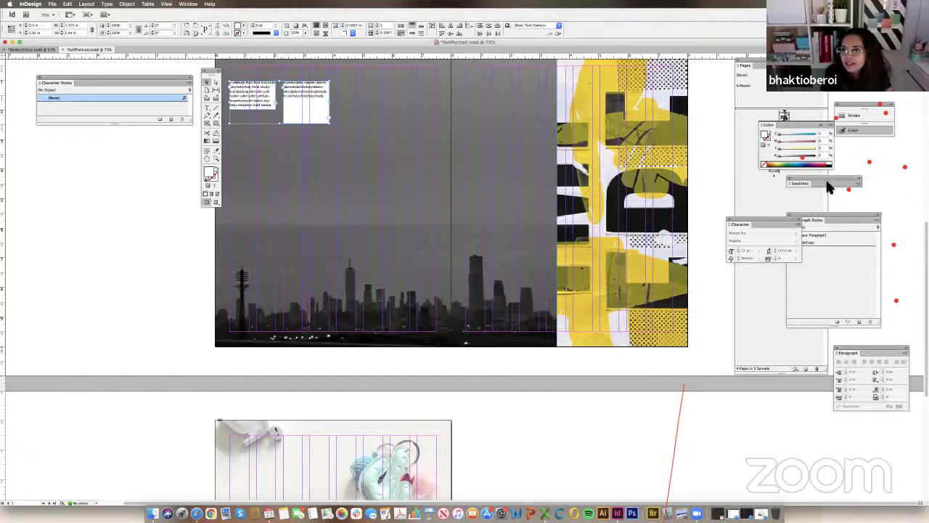
{"action": "left_click", "coordinate": [763, 166]}
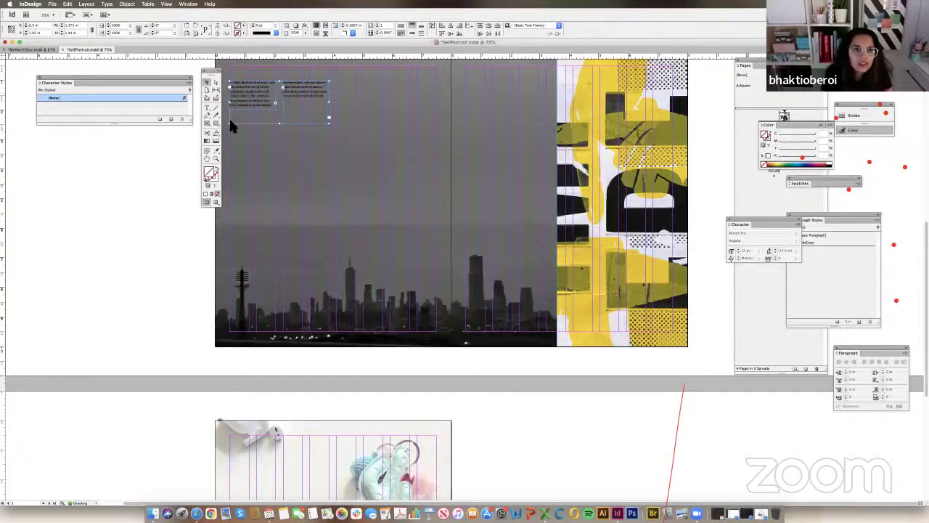
Change the BodyCopy paragraph style's character colour to [Paper] so the text turns white.
{"action": "left_click", "coordinate": [207, 108]}
{"action": "left_click", "coordinate": [249, 94]}
{"action": "key", "text": "ctrl+a"}
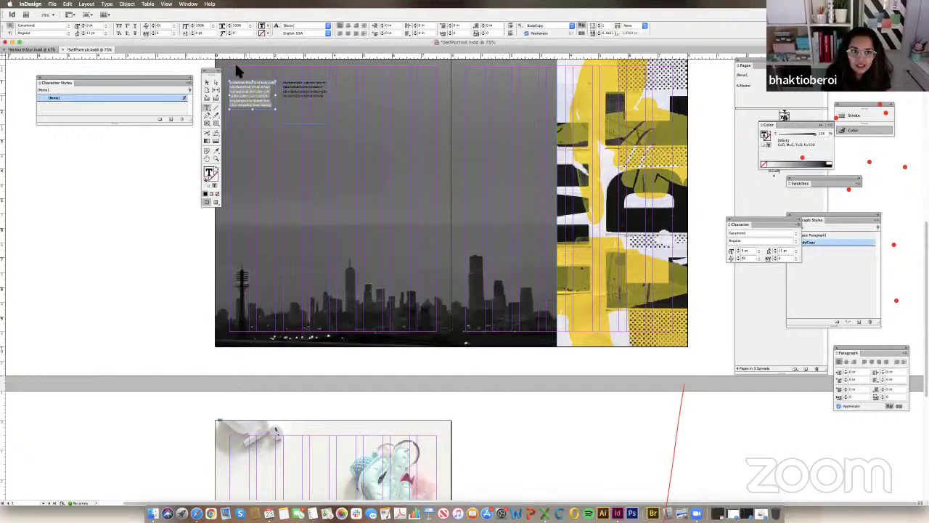
{"action": "left_click", "coordinate": [708, 239]}
{"action": "double_click", "coordinate": [820, 244]}
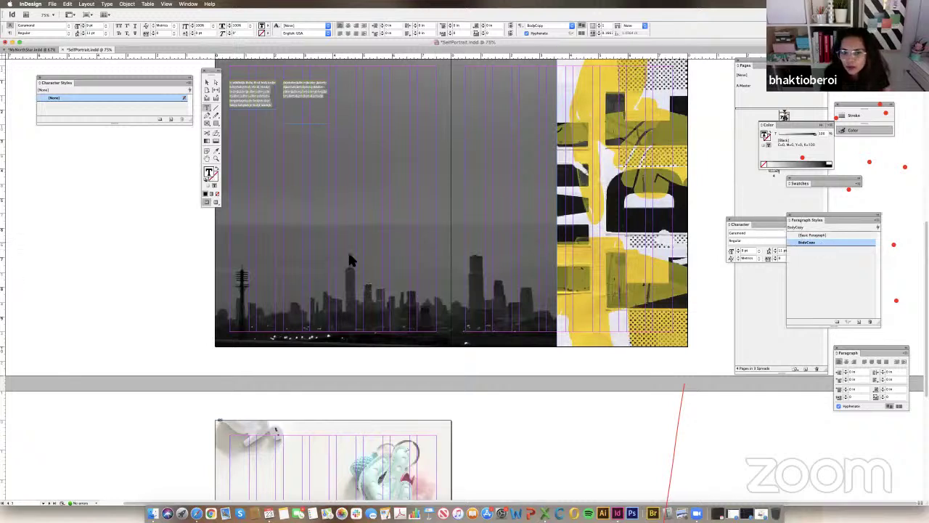
{"action": "left_click", "coordinate": [337, 248]}
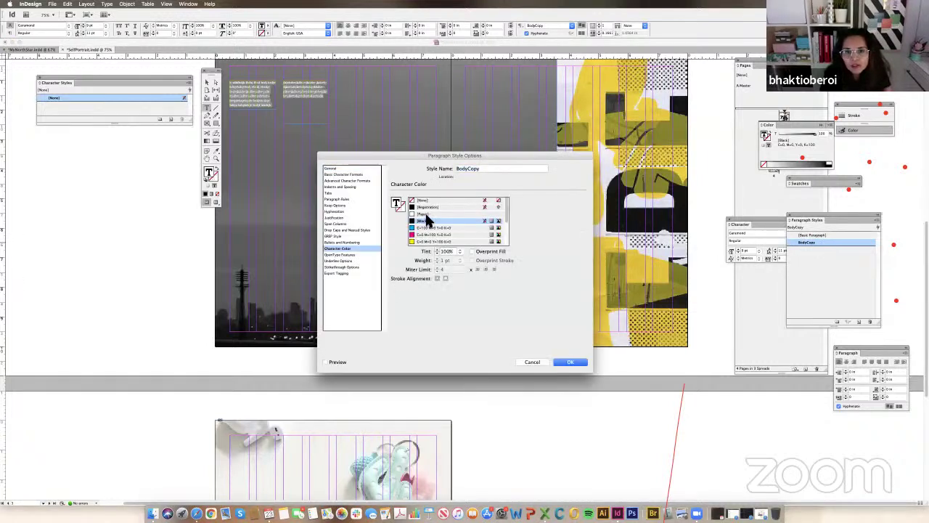
{"action": "key", "text": "Up"}
{"action": "left_click", "coordinate": [570, 362]}
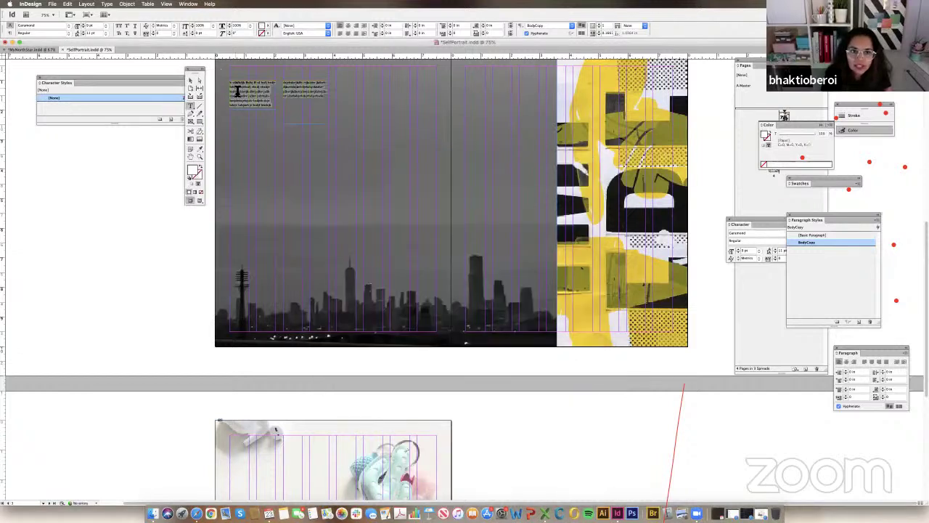
{"action": "left_click", "coordinate": [192, 81]}
{"action": "key", "text": "Escape"}
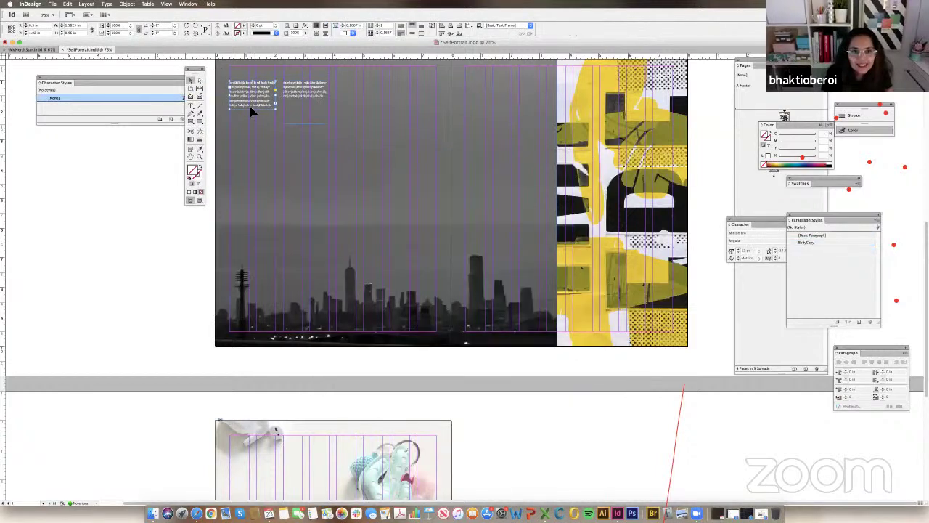
{"action": "left_click", "coordinate": [218, 120]}
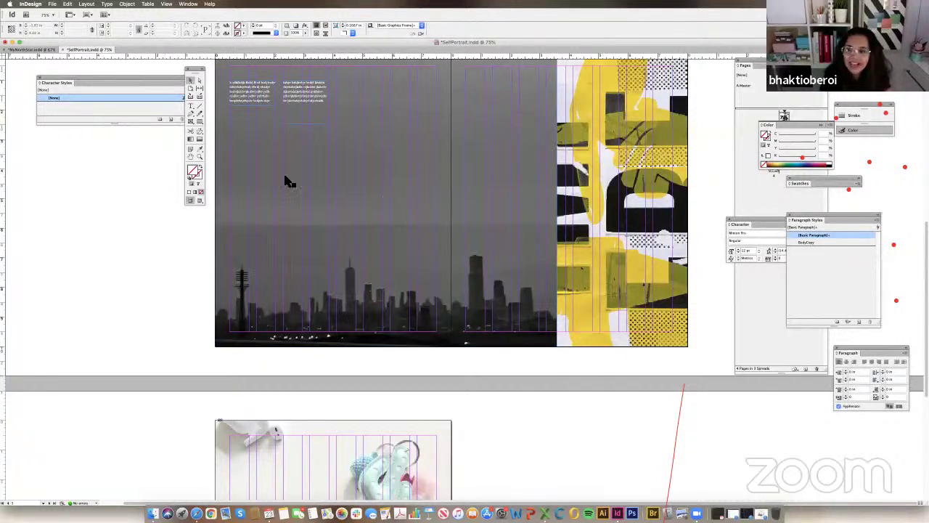
Duplicate the pair of white text frames twice, placing the copies below and beside the originals.
{"action": "left_click", "coordinate": [387, 201]}
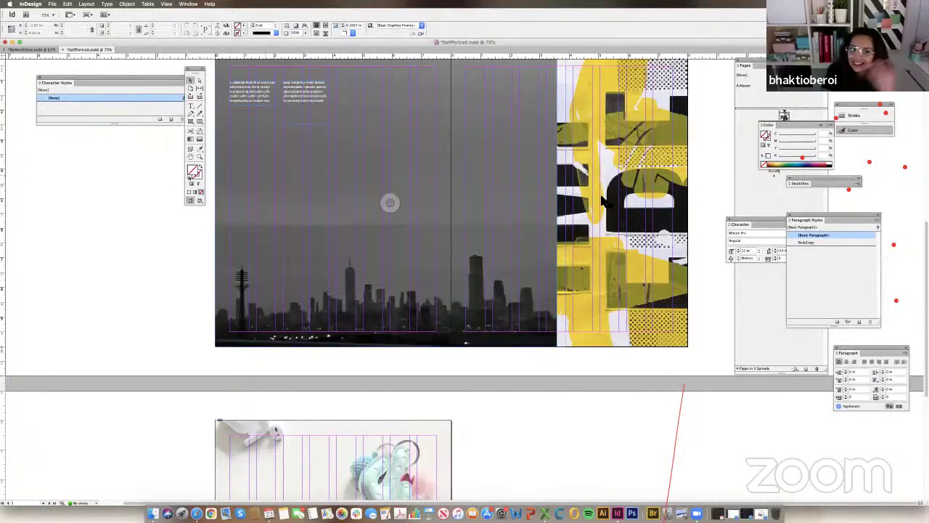
{"action": "left_click", "coordinate": [758, 228]}
{"action": "left_click_drag", "start_coordinate": [234, 65], "coordinate": [311, 97]}
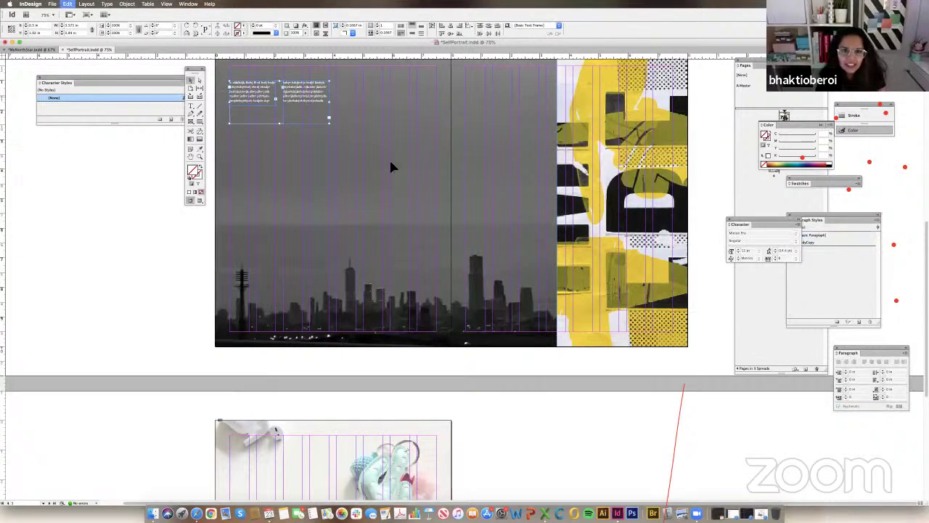
{"action": "key", "text": "super+v"}
{"action": "left_click_drag", "start_coordinate": [253, 122], "coordinate": [248, 123]}
{"action": "key", "text": "super+v"}
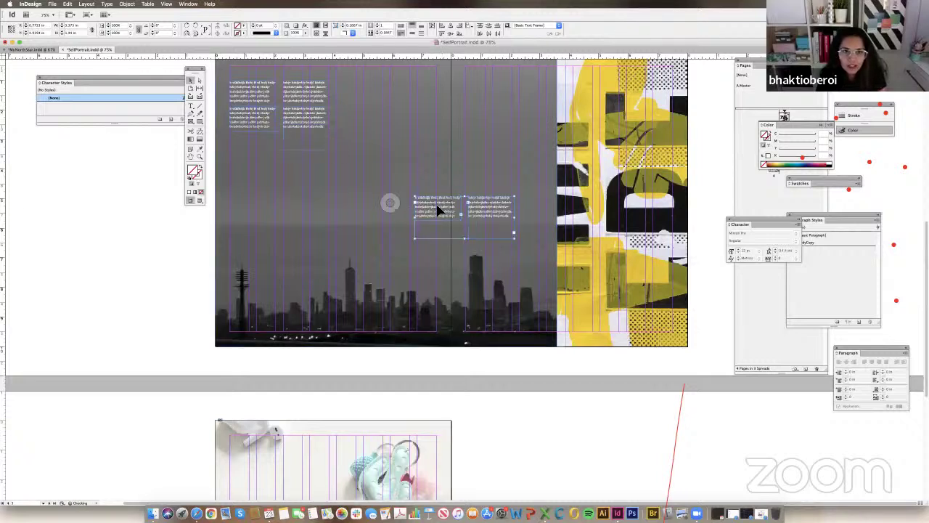
{"action": "left_click_drag", "start_coordinate": [440, 209], "coordinate": [360, 95]}
{"action": "left_click", "coordinate": [153, 155]}
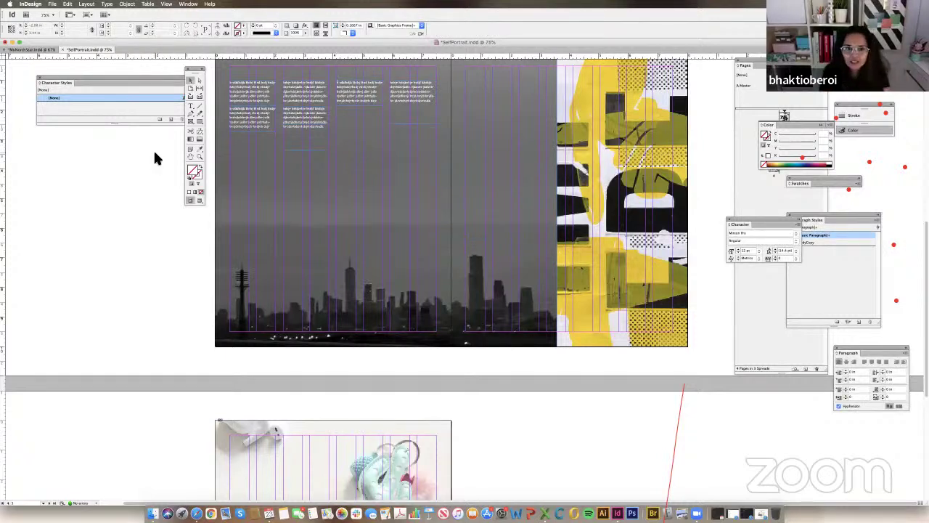
{"action": "left_click", "coordinate": [453, 273]}
{"action": "left_click", "coordinate": [718, 319]}
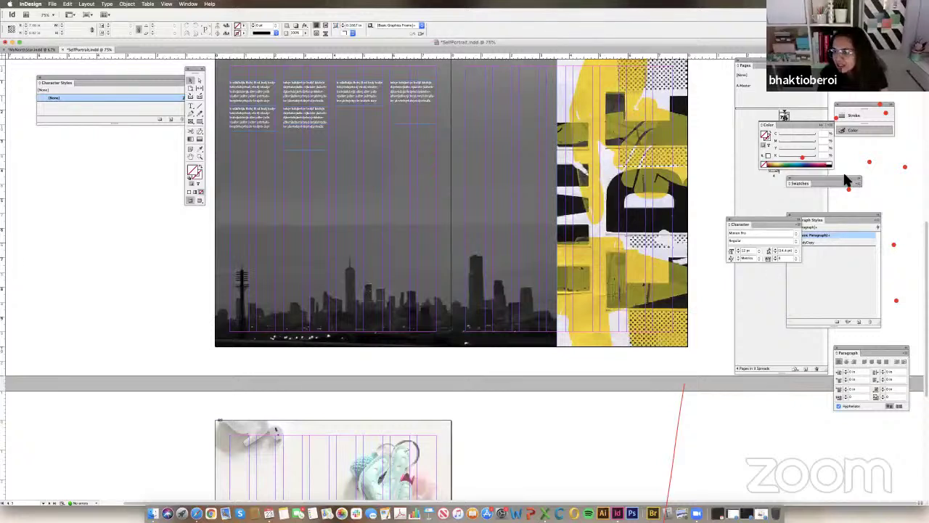
{"action": "left_click", "coordinate": [188, 4]}
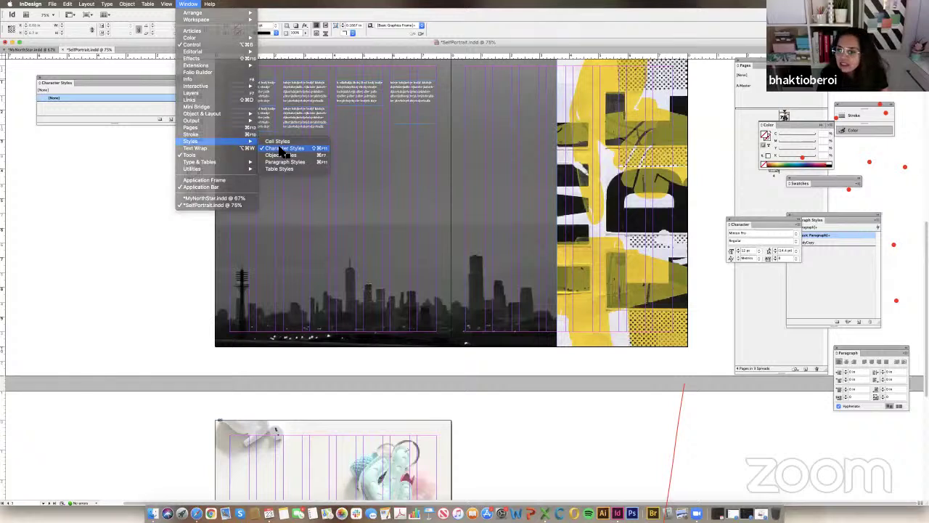
Hide the character styles panel and move the Character and Pages panels aside.
{"action": "left_click", "coordinate": [281, 151]}
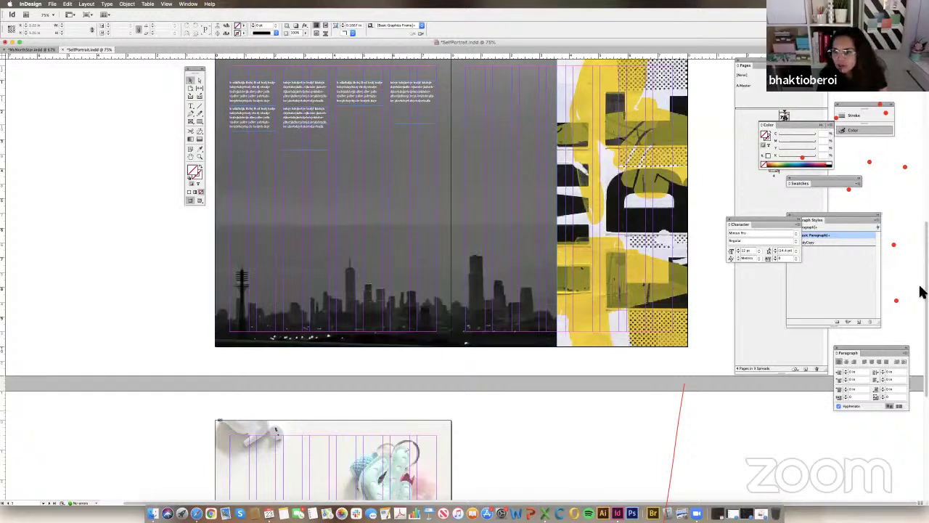
{"action": "left_click_drag", "start_coordinate": [726, 208], "coordinate": [746, 208]}
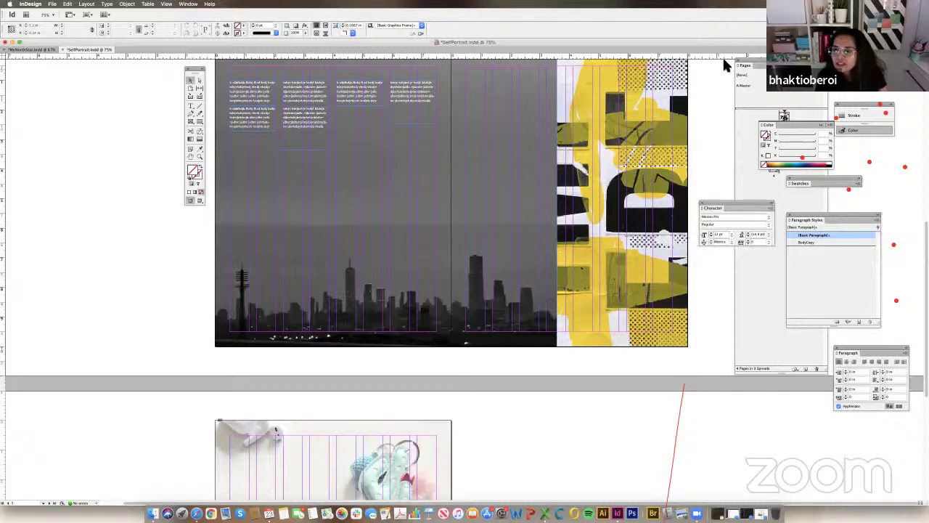
{"action": "mouse_move", "coordinate": [722, 56]}
{"action": "left_mouse_down"}
{"action": "mouse_move", "coordinate": [655, 63]}
{"action": "mouse_move", "coordinate": [714, 69]}
{"action": "left_mouse_up"}
Show the Character Styles panel at the lower right, enlarge it, and zoom into the top-left columns.
{"action": "left_click", "coordinate": [189, 4]}
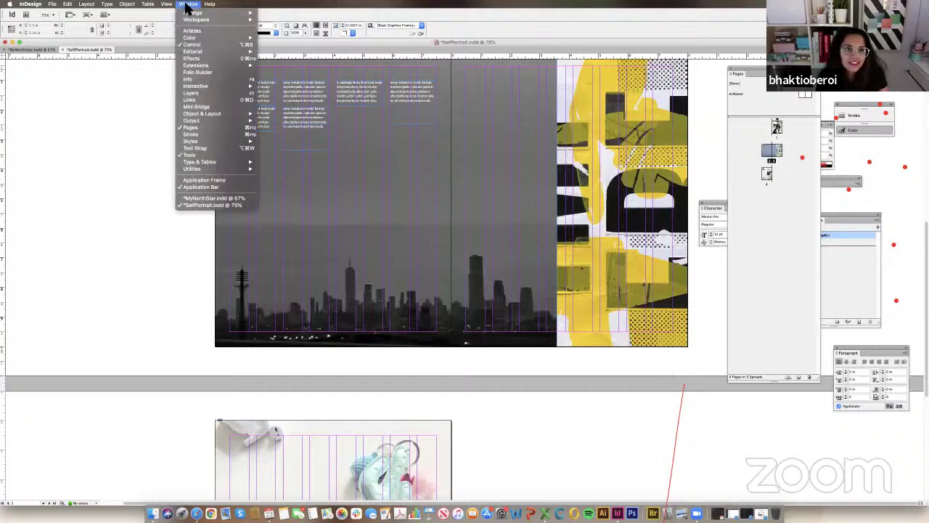
{"action": "mouse_move", "coordinate": [215, 142]}
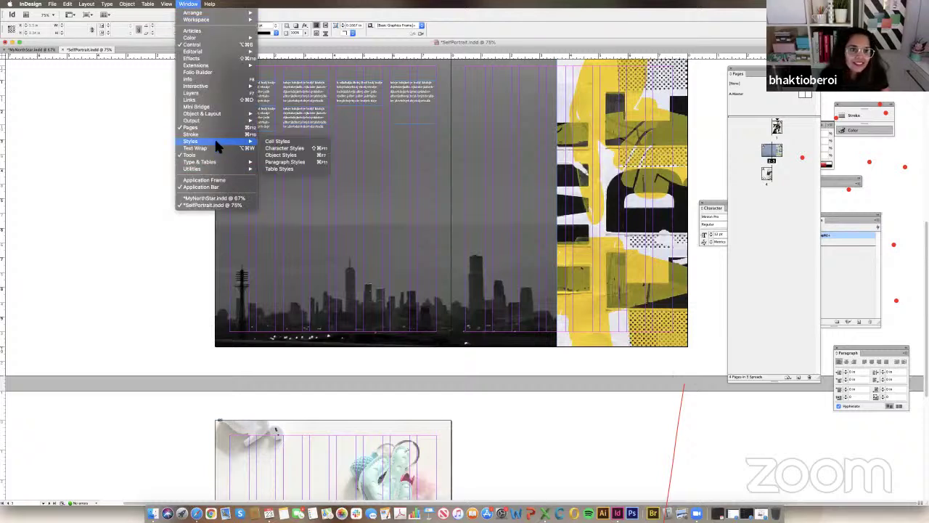
{"action": "left_click", "coordinate": [286, 149]}
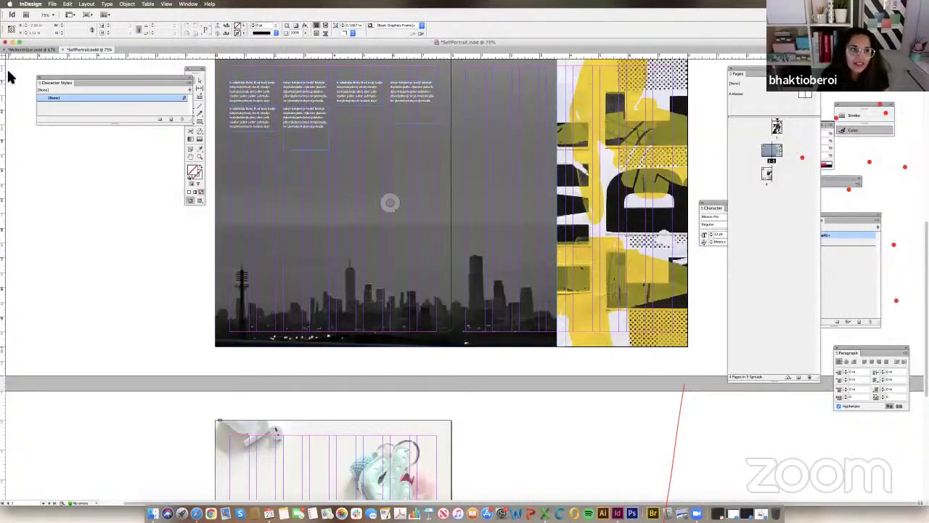
{"action": "left_click_drag", "start_coordinate": [573, 290], "coordinate": [668, 298]}
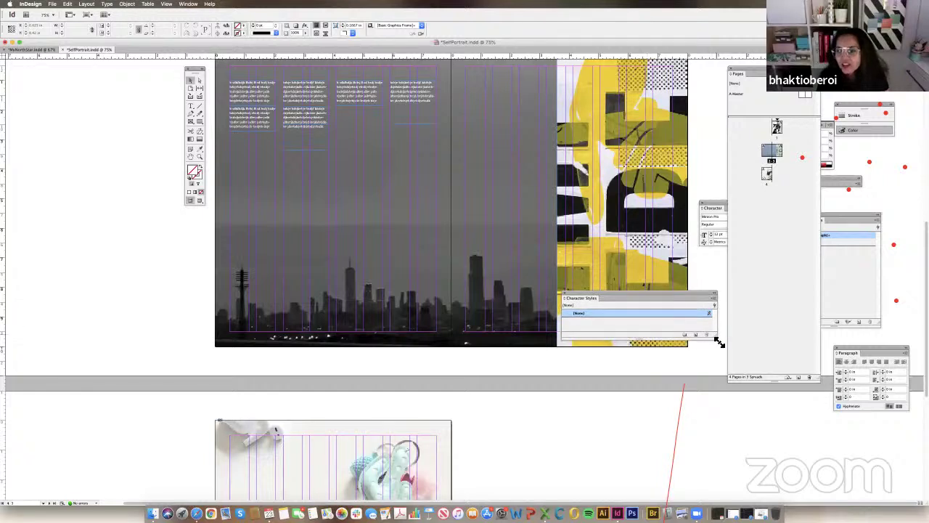
{"action": "left_click_drag", "start_coordinate": [716, 339], "coordinate": [734, 399]}
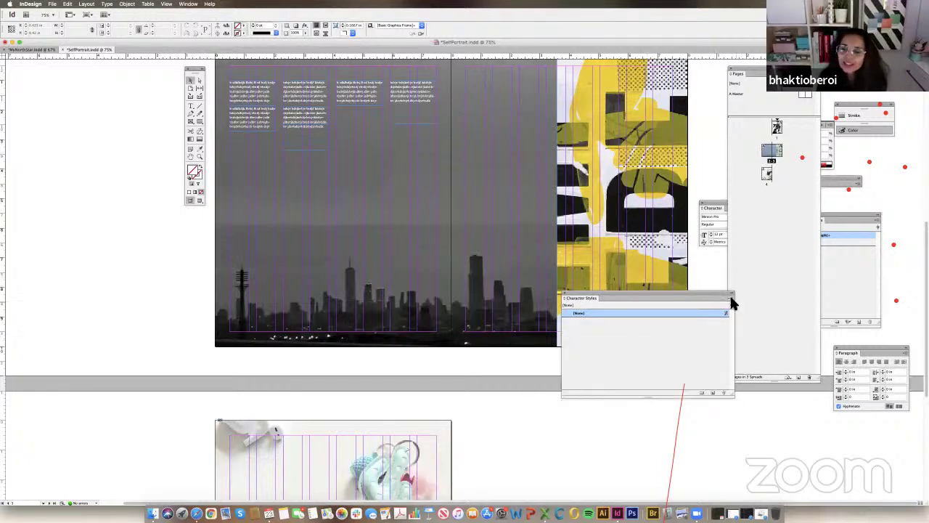
{"action": "left_click", "coordinate": [201, 157]}
{"action": "left_click_drag", "start_coordinate": [224, 79], "coordinate": [369, 179]}
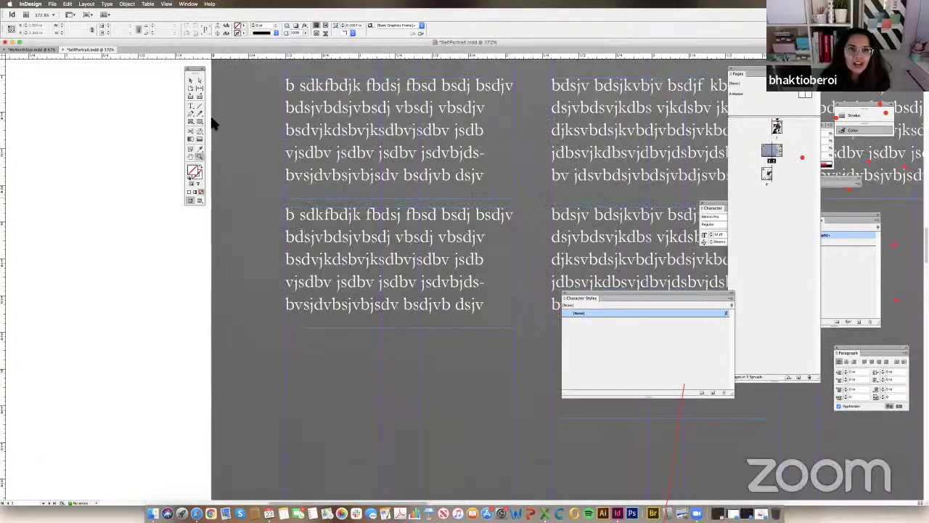
Select the opening words and start a new character style named Title in Avenir Black.
{"action": "left_click", "coordinate": [190, 106]}
{"action": "left_click_drag", "start_coordinate": [360, 86], "coordinate": [251, 83]}
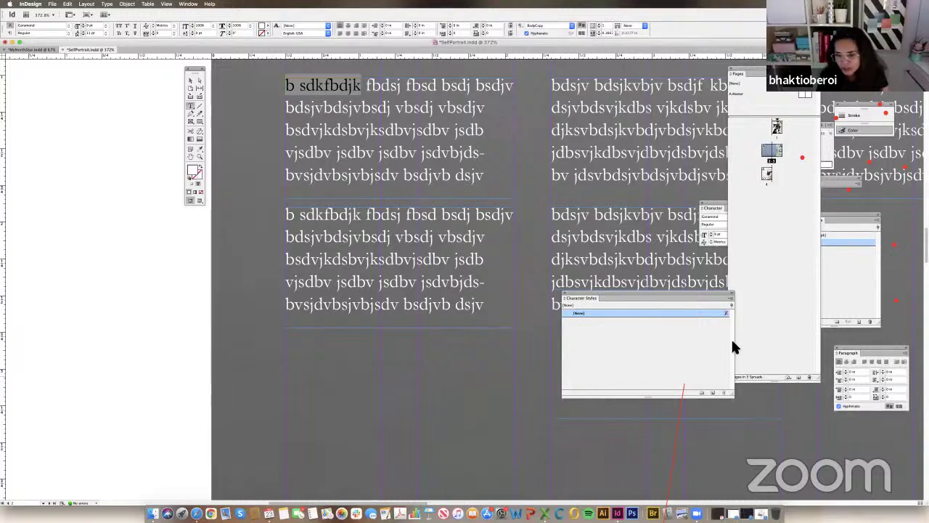
{"action": "left_click", "coordinate": [730, 298]}
{"action": "left_click", "coordinate": [766, 297]}
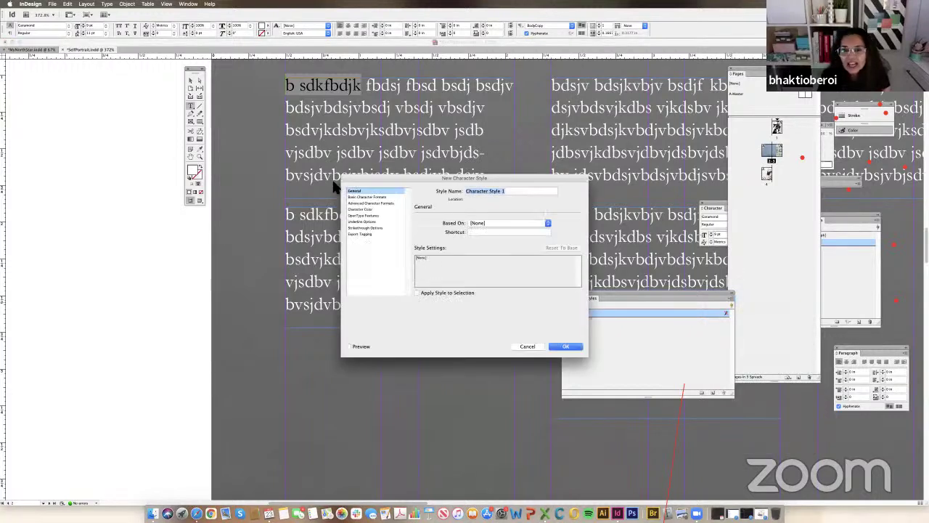
{"action": "type", "text": "Title"}
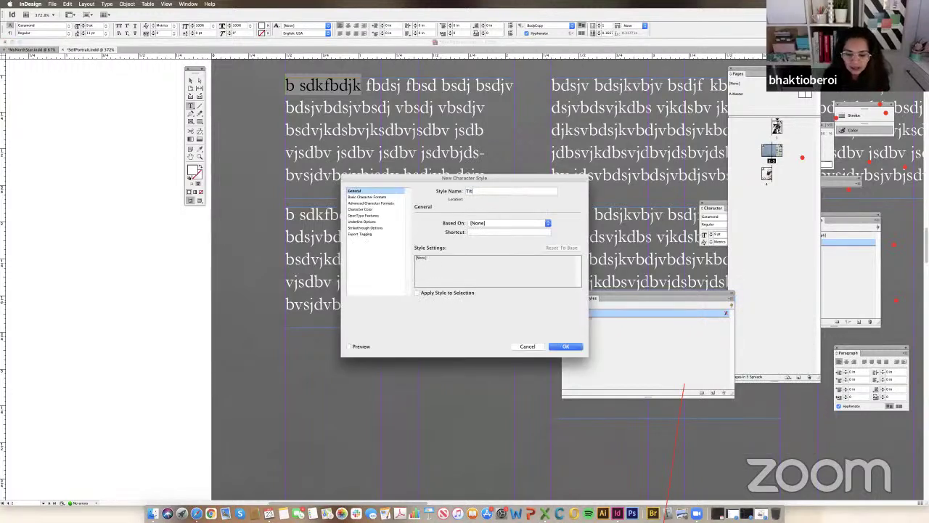
{"action": "left_click", "coordinate": [384, 197]}
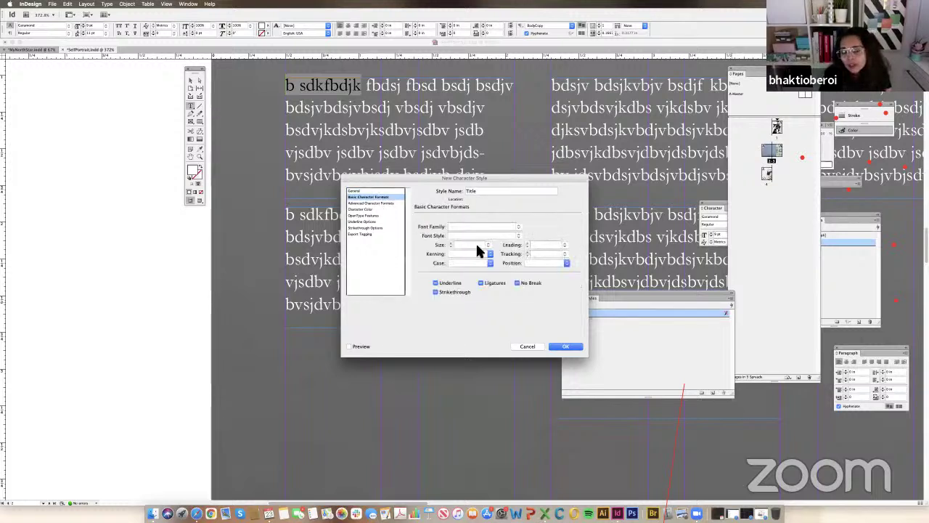
{"action": "left_click", "coordinate": [518, 228]}
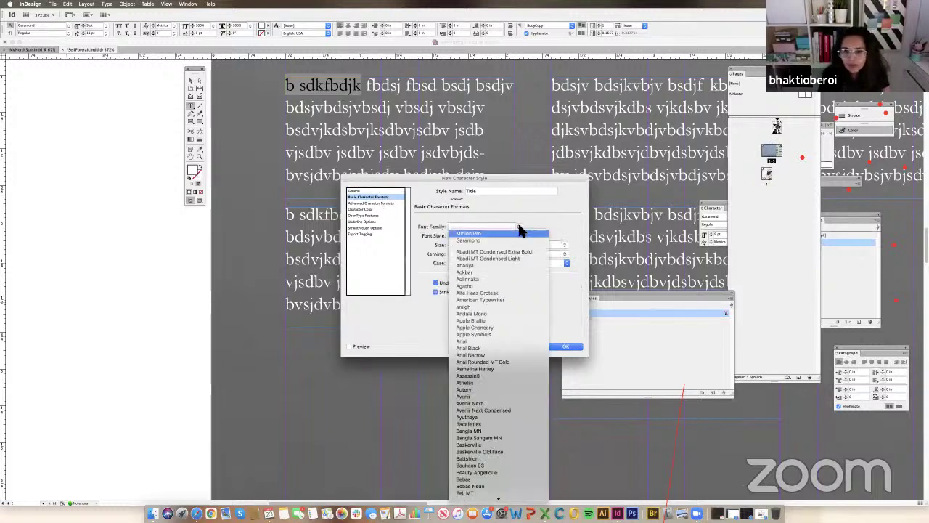
{"action": "left_click", "coordinate": [493, 397]}
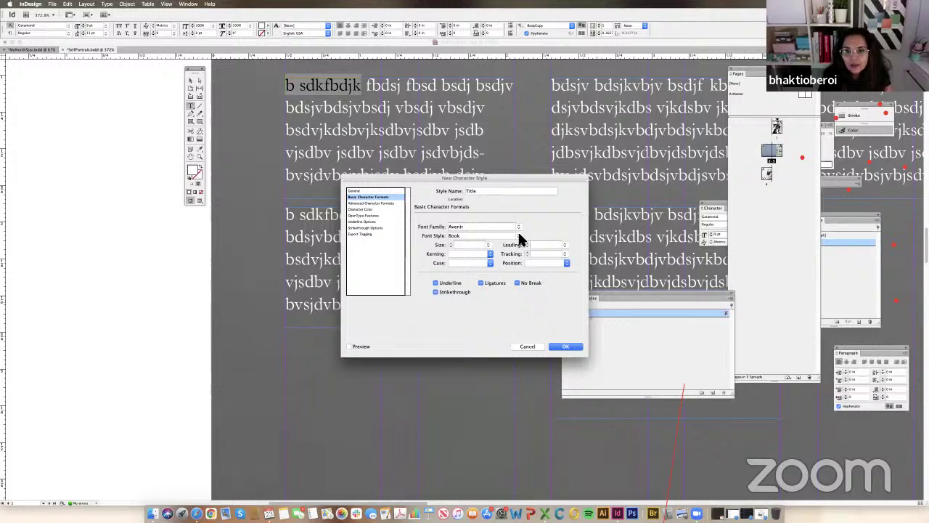
{"action": "left_click", "coordinate": [518, 237]}
{"action": "left_click", "coordinate": [483, 279]}
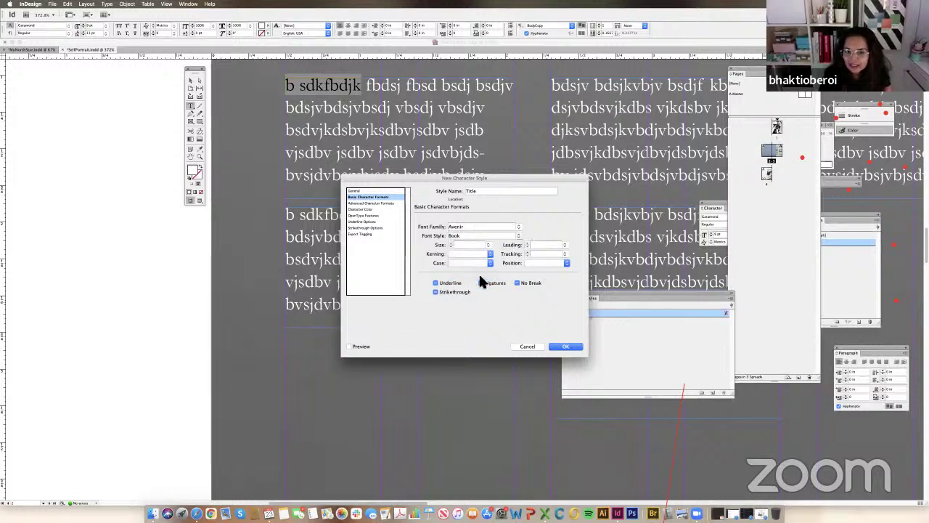
Give the Title style 15 pt size with 18 pt leading and create it.
{"action": "left_click", "coordinate": [373, 210]}
{"action": "left_click", "coordinate": [368, 204]}
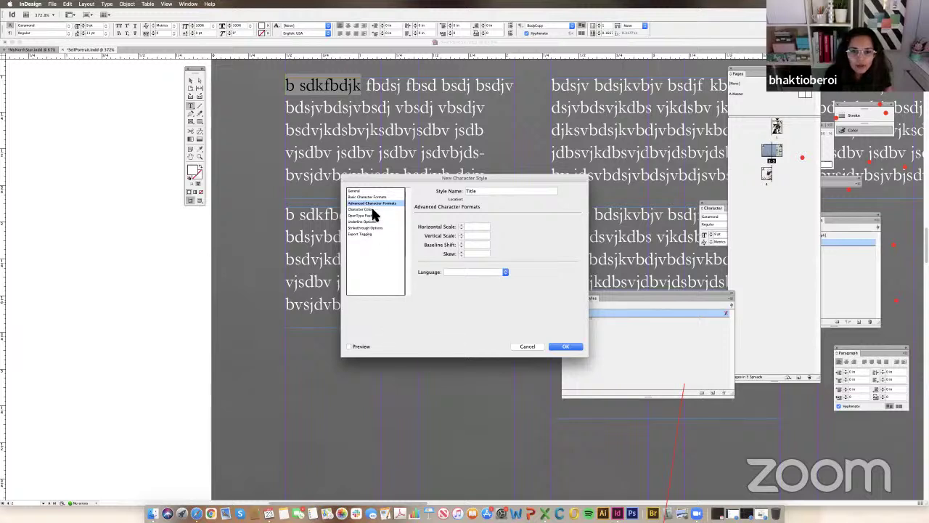
{"action": "left_click", "coordinate": [370, 197]}
{"action": "left_click", "coordinate": [366, 210]}
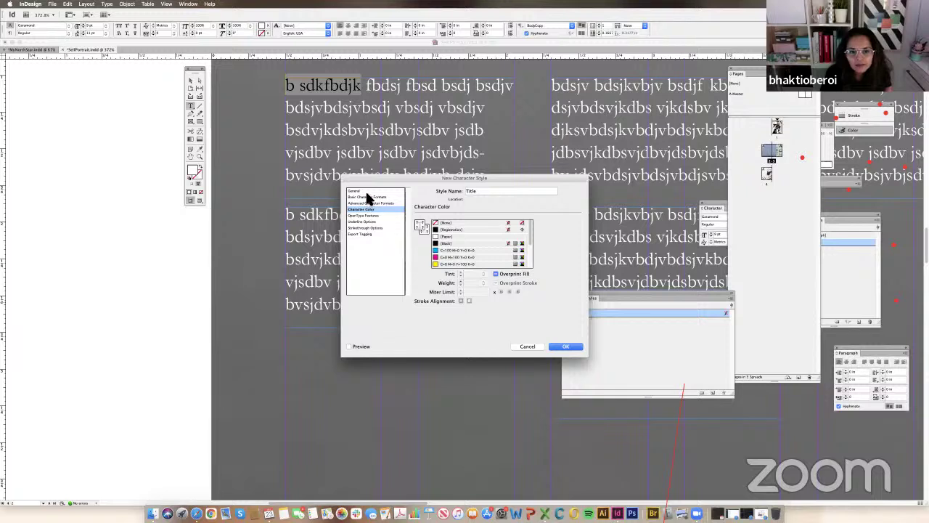
{"action": "left_click", "coordinate": [369, 197]}
{"action": "left_click", "coordinate": [487, 247]}
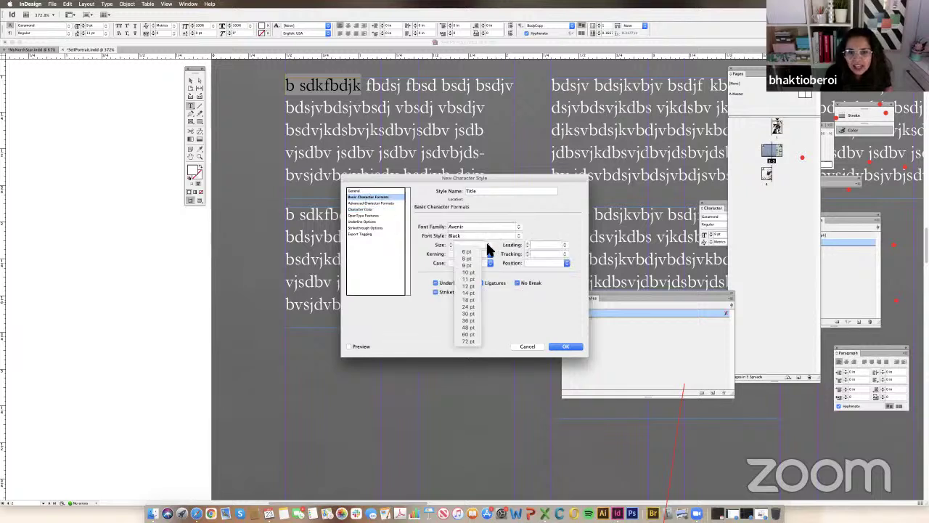
{"action": "left_click", "coordinate": [468, 295]}
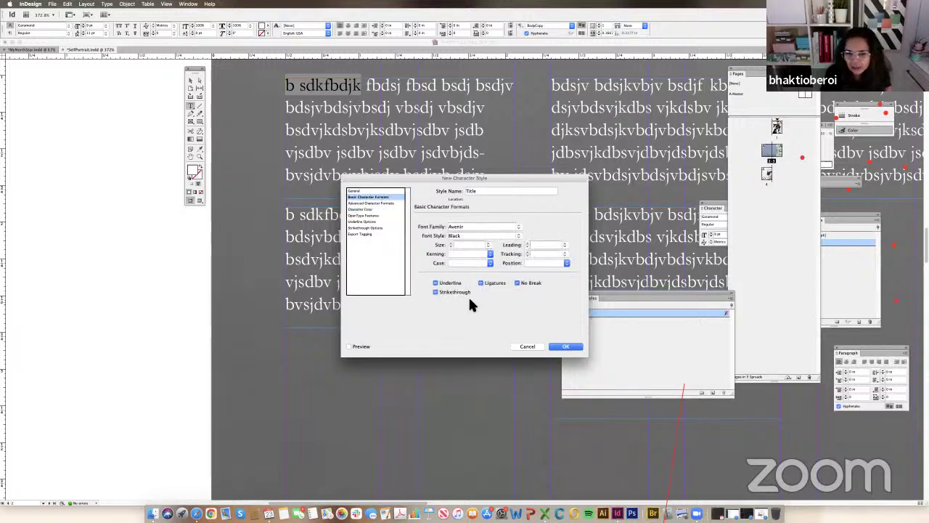
{"action": "left_click", "coordinate": [465, 244]}
{"action": "type", "text": "18"}
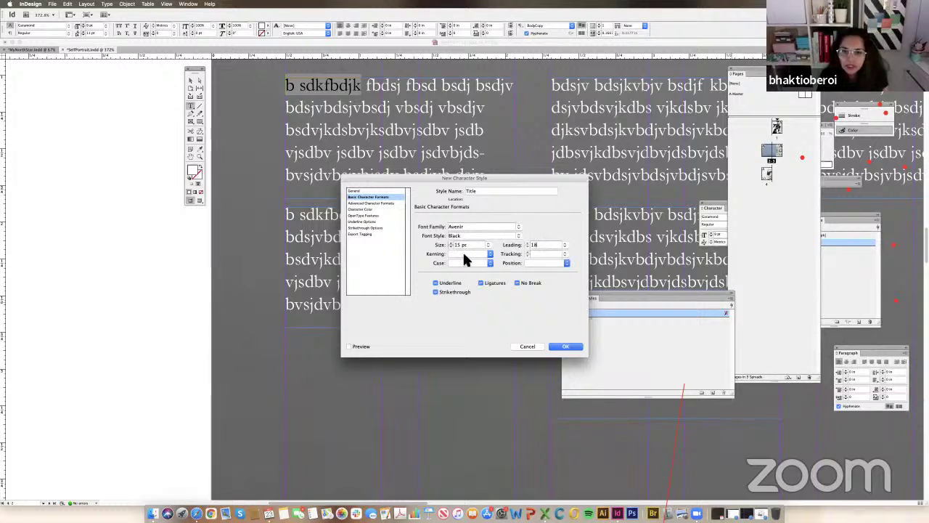
{"action": "left_click", "coordinate": [568, 347]}
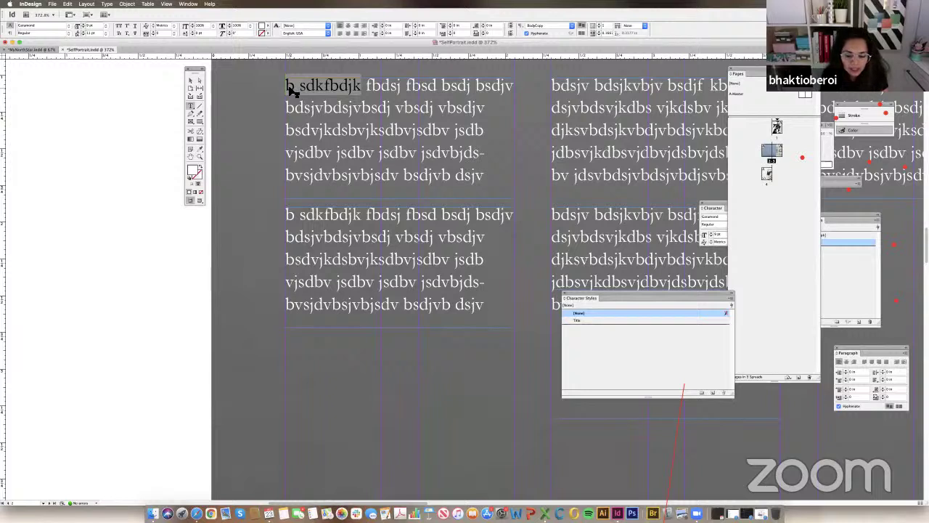
Replace the selection with the heading 'Title' on its own line, styled with the Title character style.
{"action": "type", "text": "Title"}
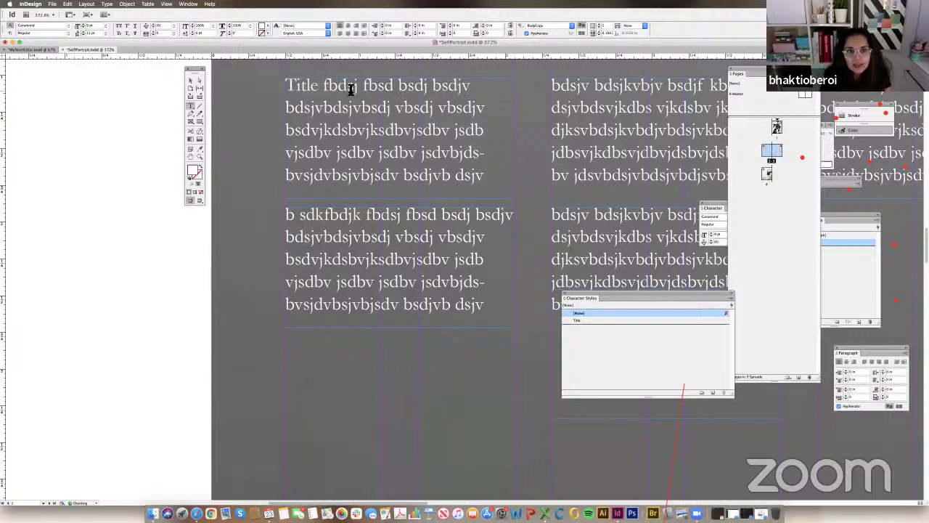
{"action": "key", "text": "Return"}
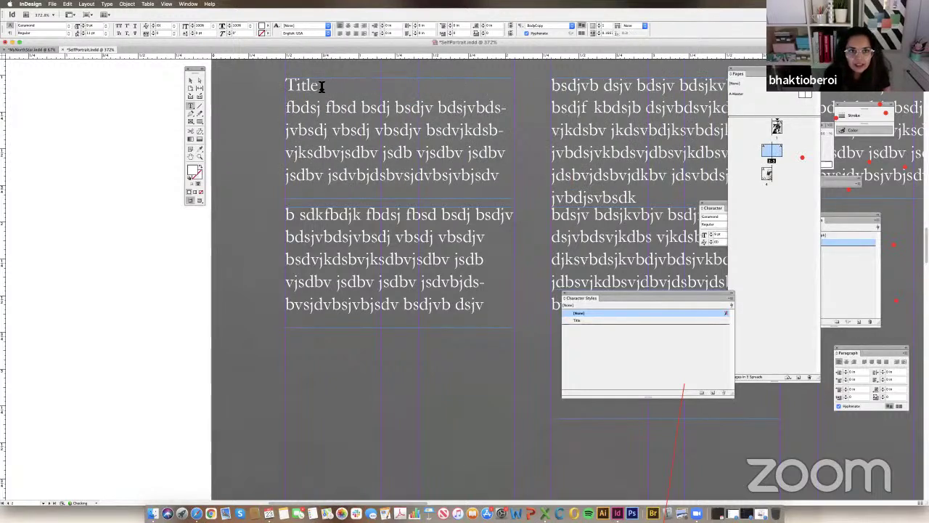
{"action": "double_click", "coordinate": [289, 85]}
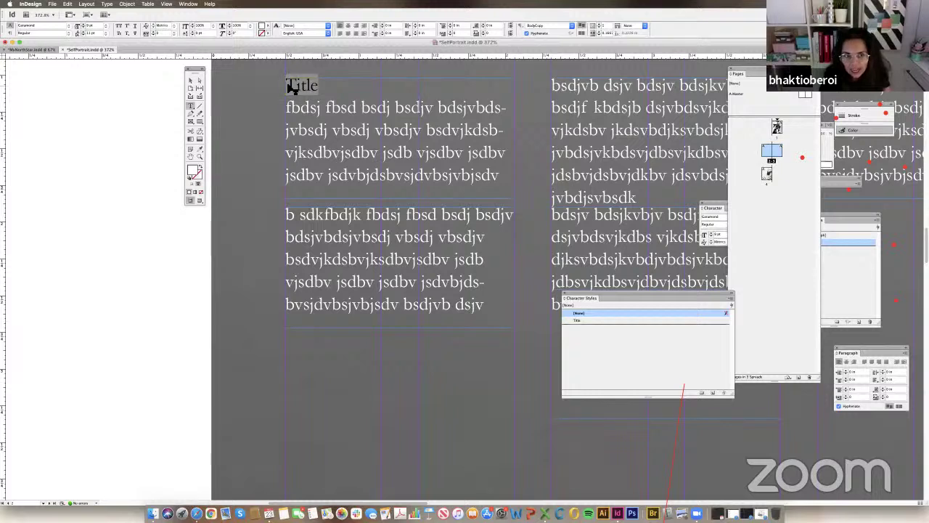
{"action": "left_click", "coordinate": [579, 322]}
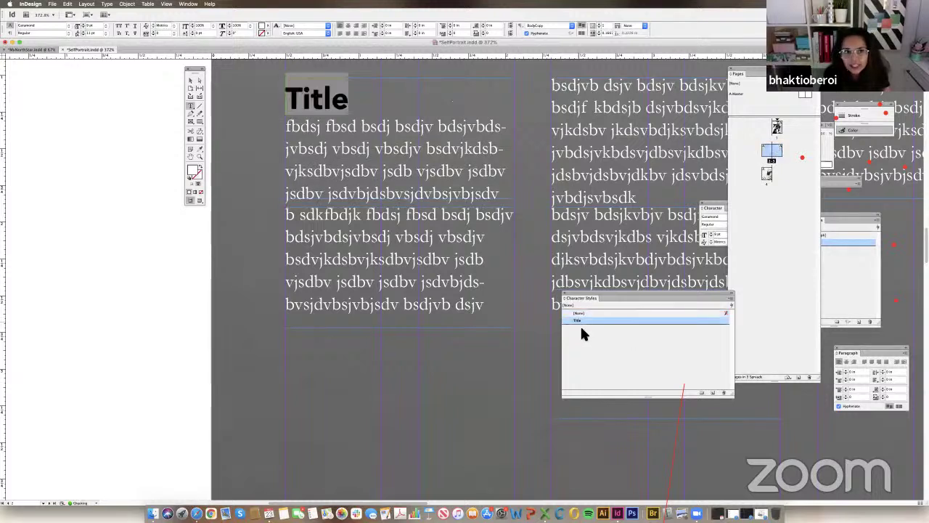
{"action": "left_click", "coordinate": [192, 81]}
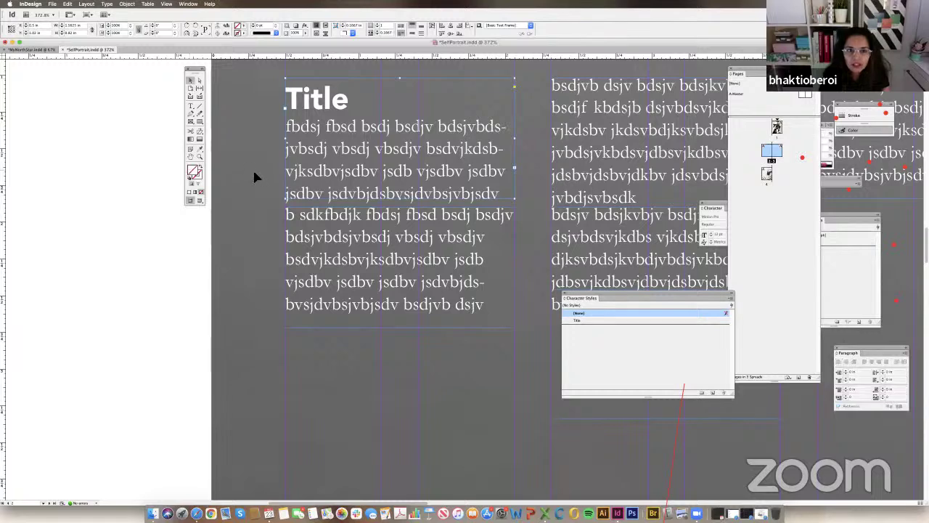
{"action": "left_click", "coordinate": [253, 168]}
{"action": "key", "text": "super+0"}
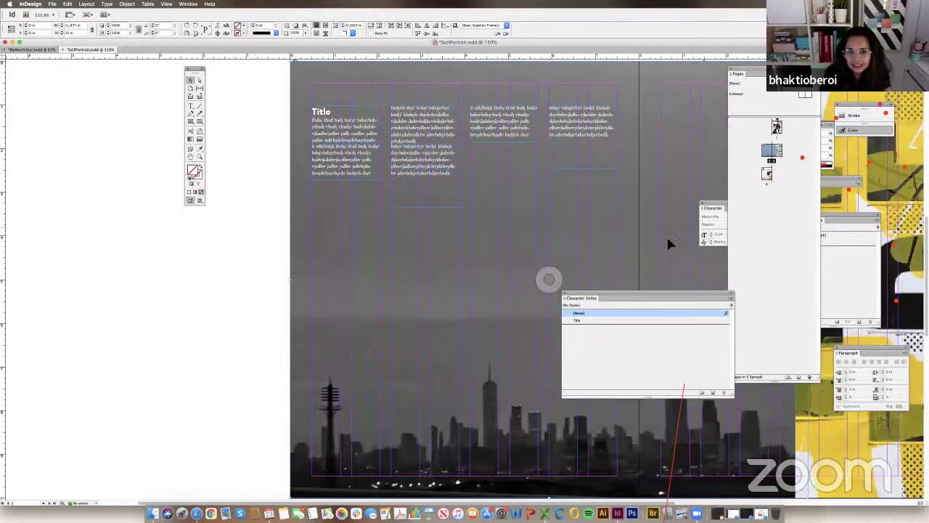
Add a blank line under Title, lengthen the first column frame, and lower the second and third frames.
{"action": "left_click", "coordinate": [191, 106]}
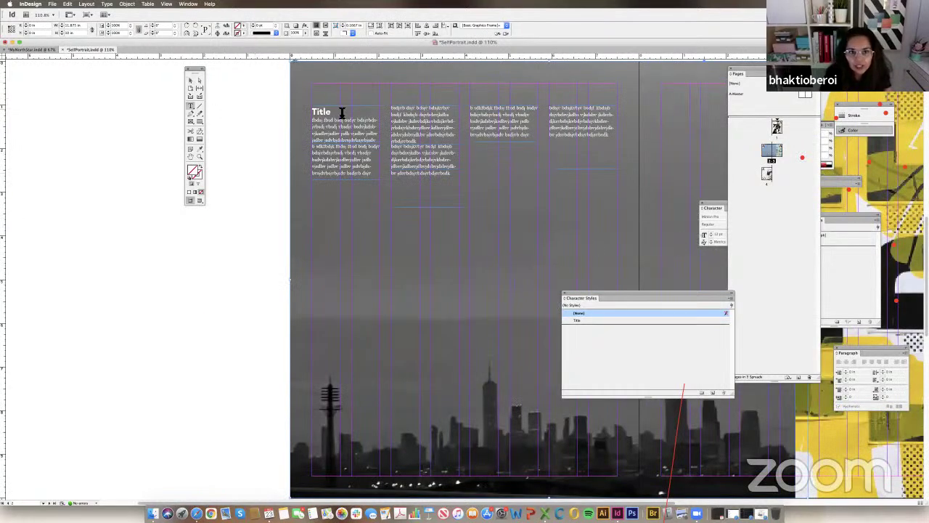
{"action": "left_click", "coordinate": [342, 114]}
{"action": "key", "text": "Return"}
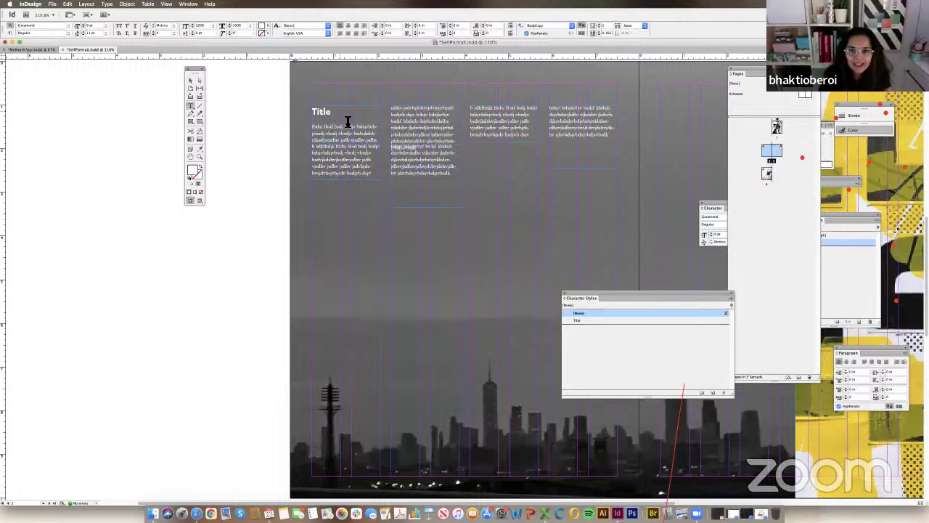
{"action": "left_click", "coordinate": [190, 80]}
{"action": "left_click", "coordinate": [355, 173]}
{"action": "left_click_drag", "start_coordinate": [347, 180], "coordinate": [346, 301]}
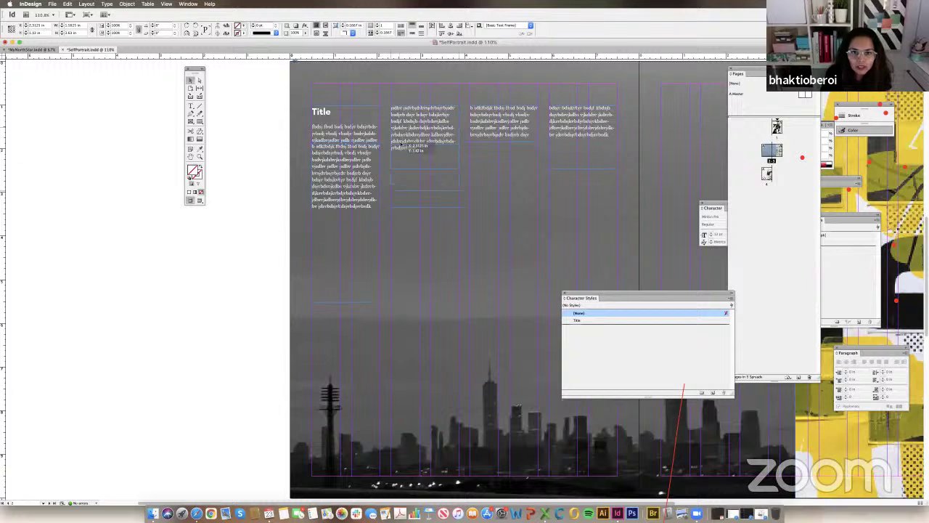
{"action": "left_click_drag", "start_coordinate": [386, 177], "coordinate": [385, 196]}
{"action": "left_click_drag", "start_coordinate": [491, 129], "coordinate": [491, 148]}
Drop the third-column frame lower and select a word in the first column.
{"action": "left_click_drag", "start_coordinate": [559, 129], "coordinate": [559, 148]}
{"action": "left_click", "coordinate": [190, 106]}
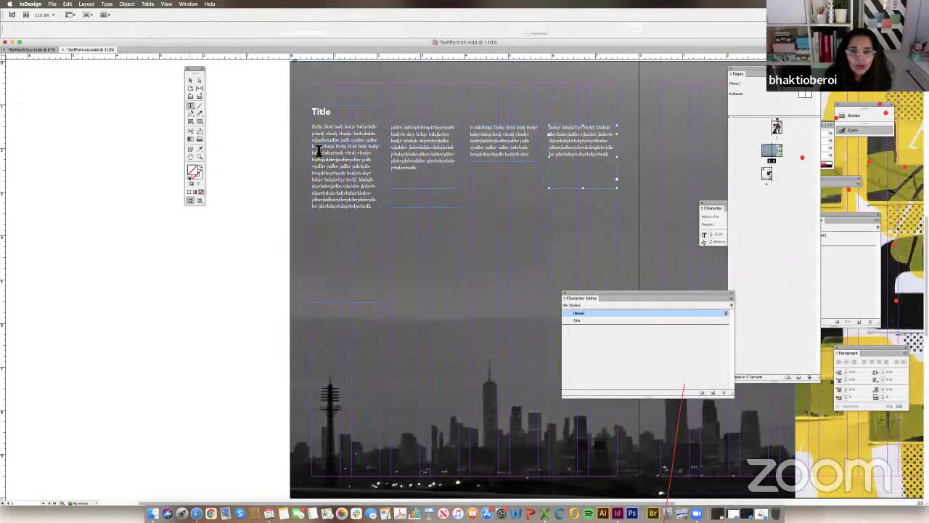
{"action": "double_click", "coordinate": [334, 127]}
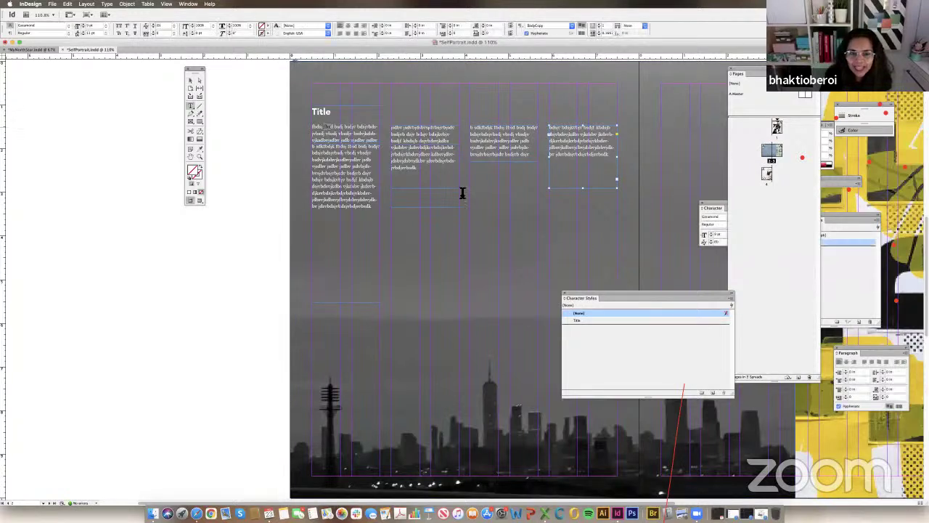
Create character style ItalicsBodyCopy in Garamond Italic, 9 pt size with 11 pt leading.
{"action": "left_click", "coordinate": [729, 294]}
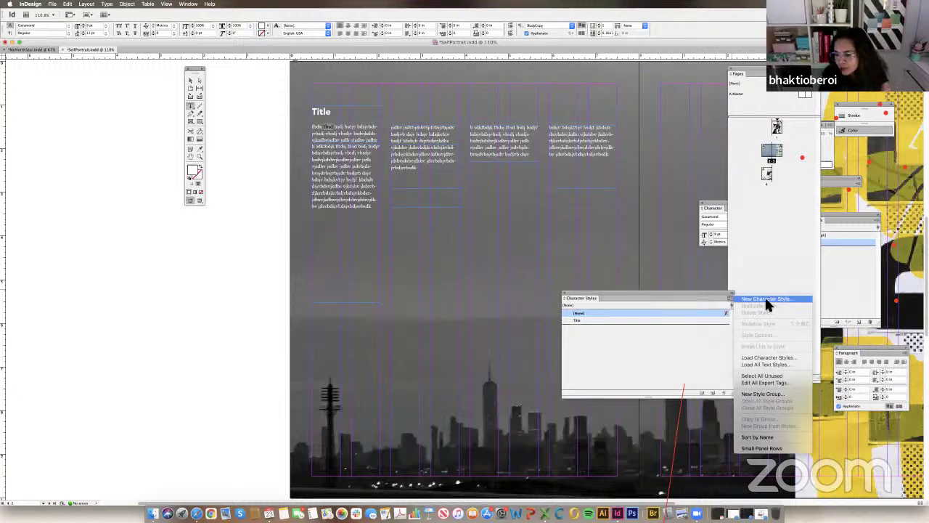
{"action": "left_click", "coordinate": [766, 300]}
{"action": "type", "text": "italicsBodyCopy"}
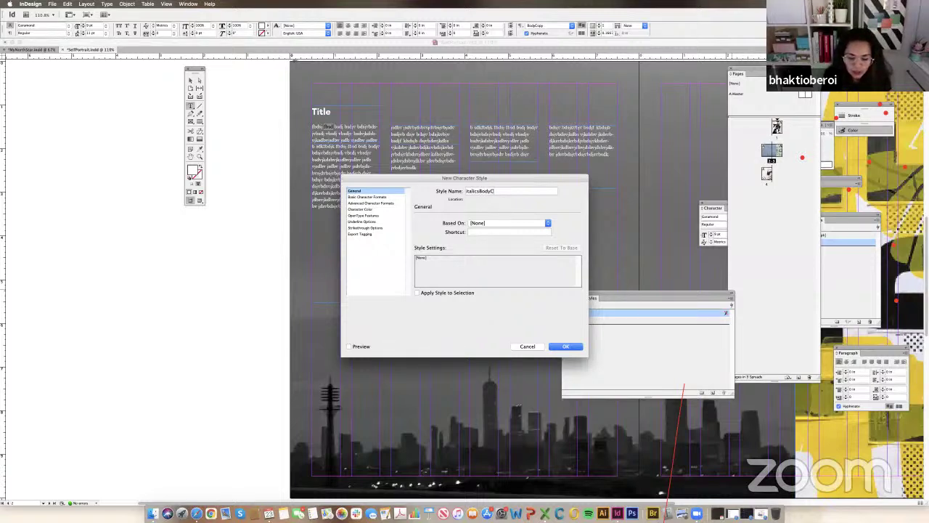
{"action": "left_click", "coordinate": [370, 196]}
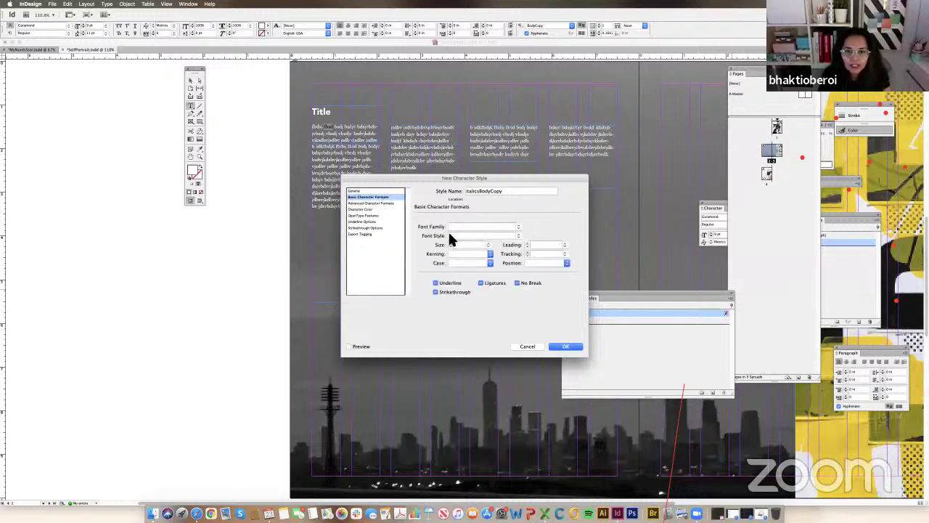
{"action": "left_click", "coordinate": [518, 228]}
{"action": "left_click", "coordinate": [485, 243]}
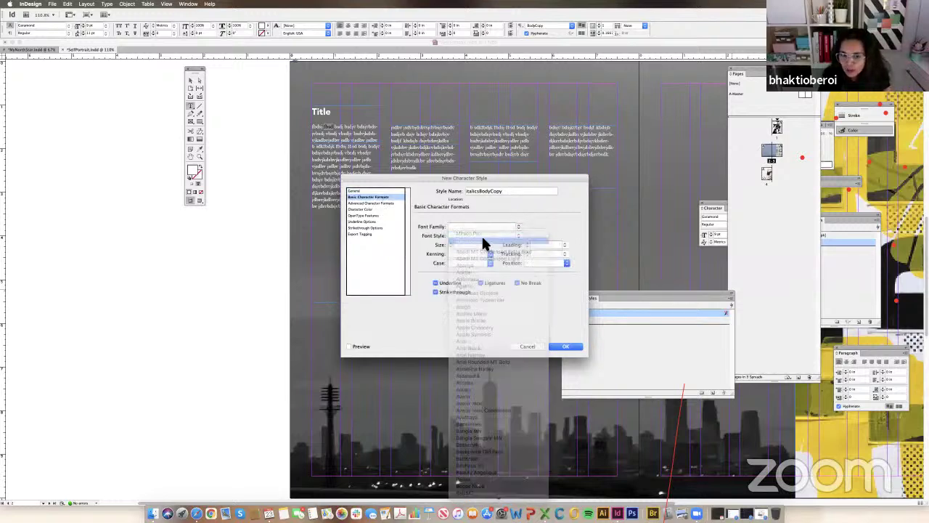
{"action": "left_click", "coordinate": [518, 236]}
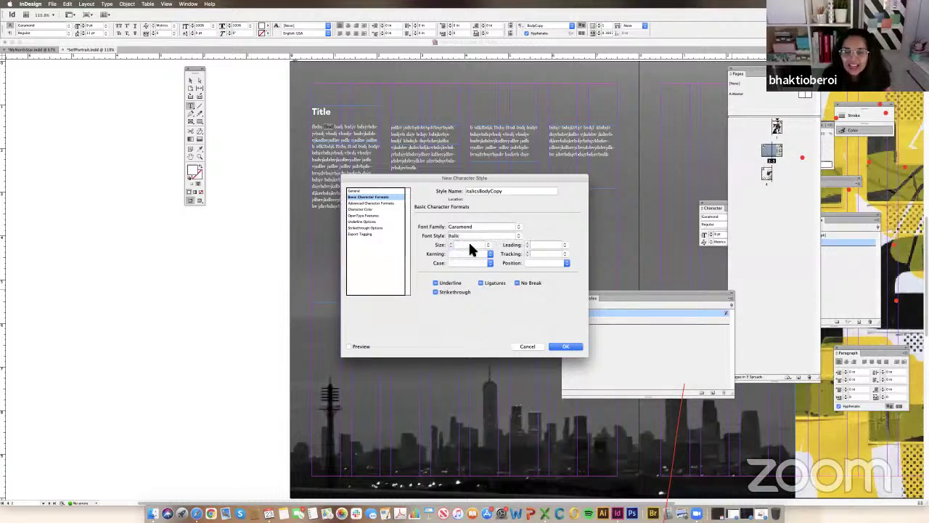
{"action": "left_click", "coordinate": [470, 245]}
{"action": "type", "text": "9"}
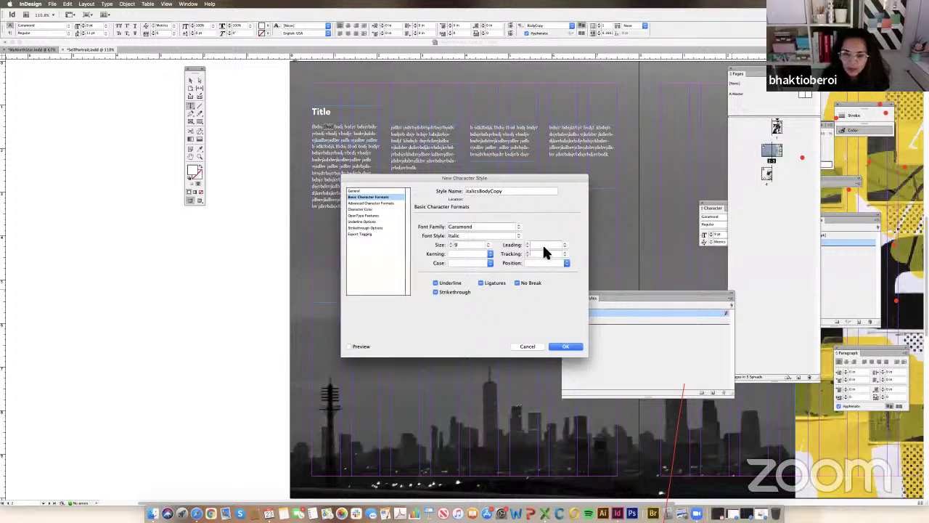
{"action": "type", "text": "11"}
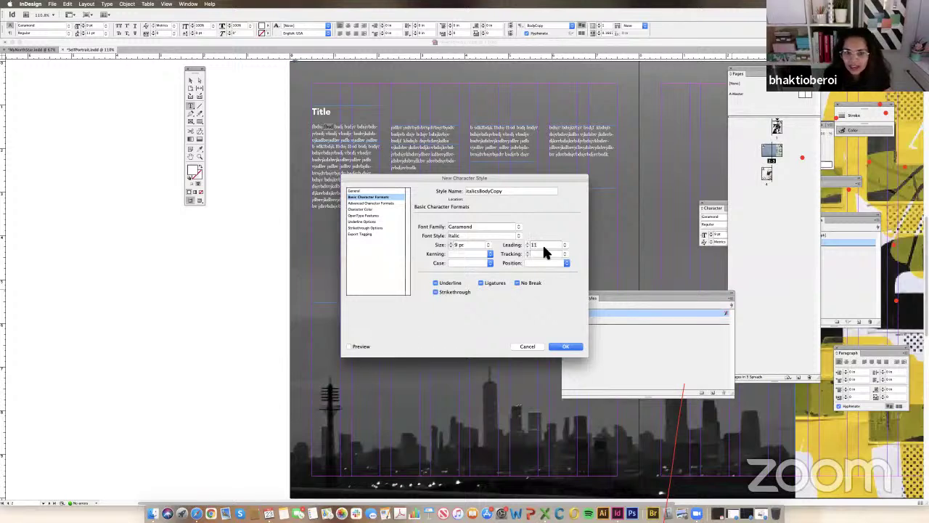
{"action": "left_click", "coordinate": [560, 346]}
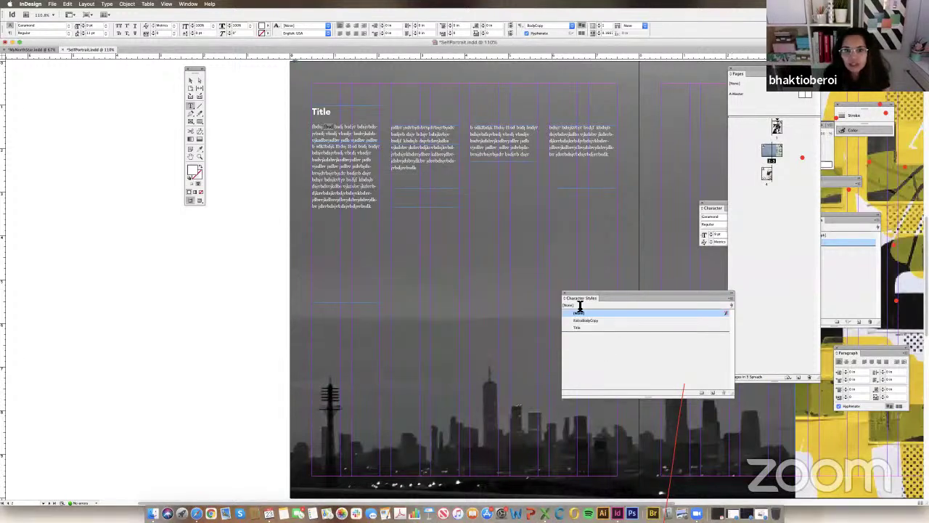
Apply ItalicsBodyCopy to a word on the first body-text line, then return to the Selection tool.
{"action": "double_click", "coordinate": [326, 128]}
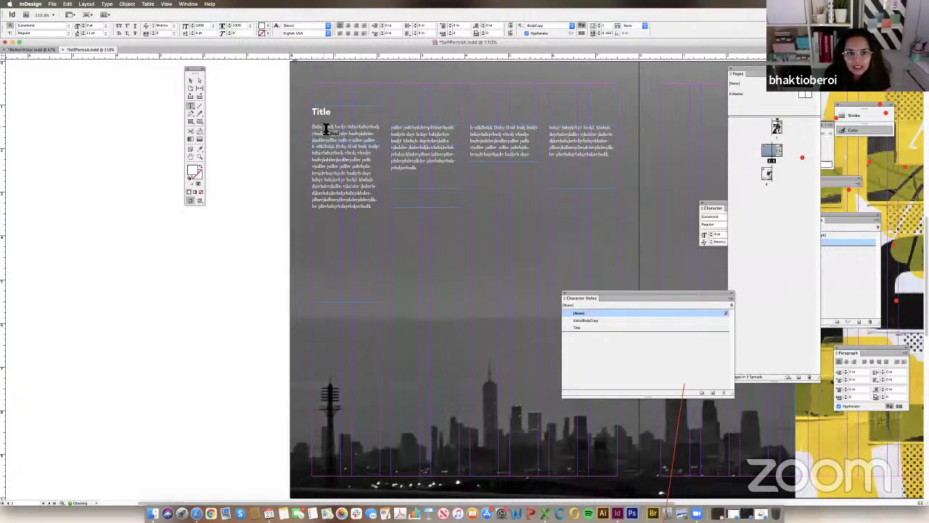
{"action": "double_click", "coordinate": [332, 127]}
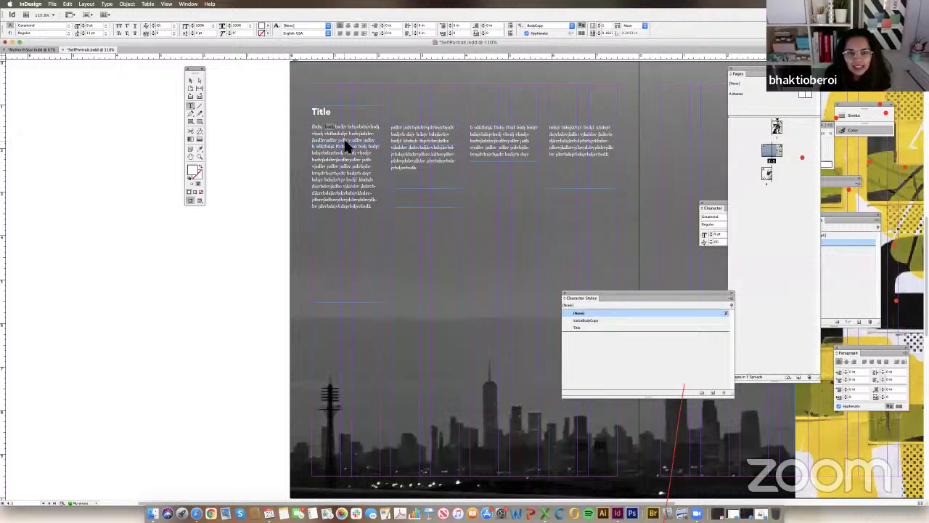
{"action": "left_click", "coordinate": [585, 320]}
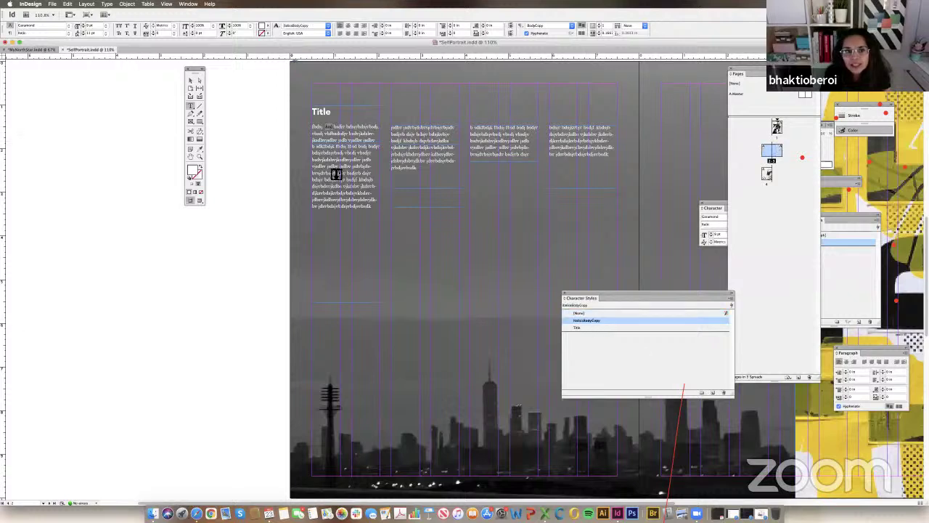
{"action": "left_click", "coordinate": [191, 80]}
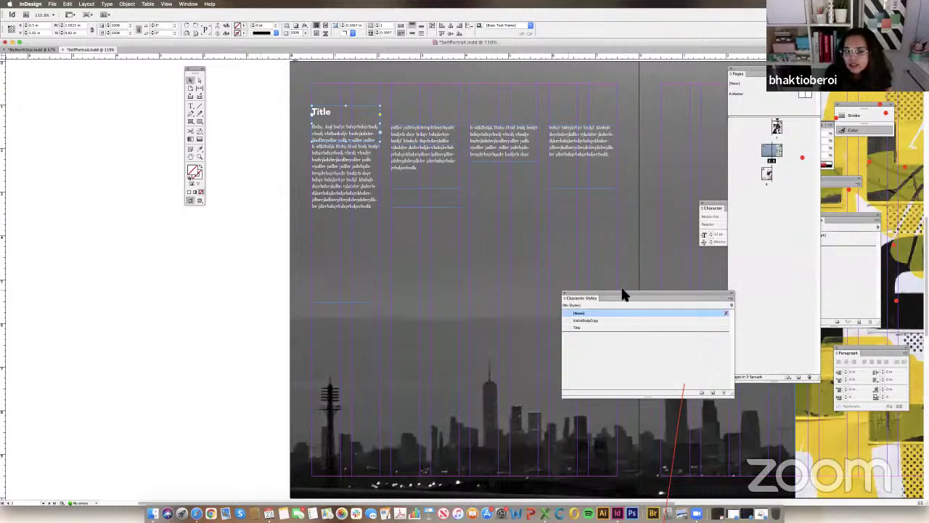
Move the Character Styles panel aside and clear the current selection.
{"action": "left_click_drag", "start_coordinate": [621, 294], "coordinate": [744, 213]}
{"action": "left_click_drag", "start_coordinate": [767, 177], "coordinate": [767, 176]}
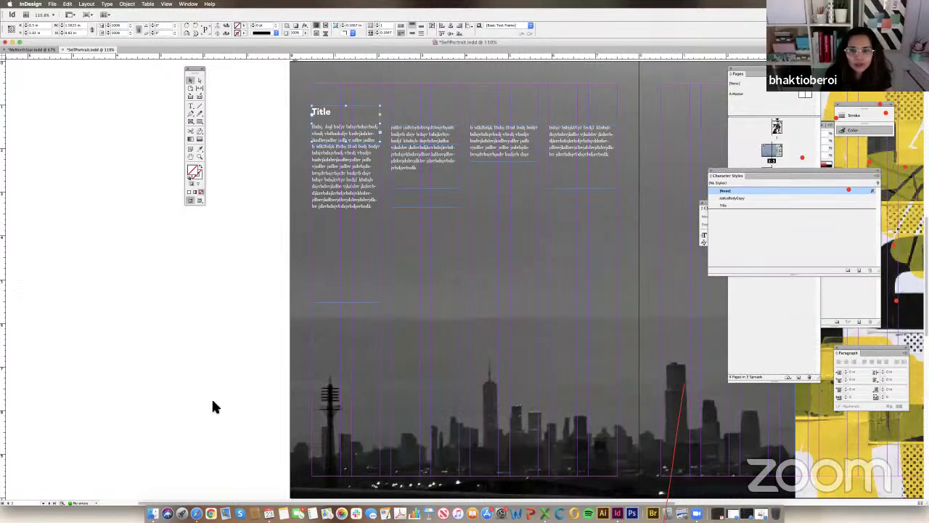
{"action": "left_click", "coordinate": [547, 279]}
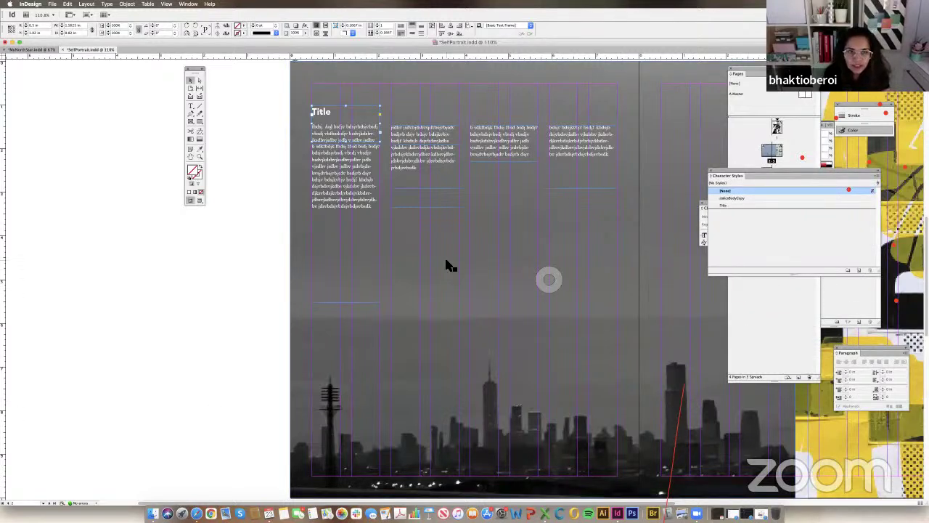
Set Greek Type Below to 10 pt in Display Performance preferences and zoom out.
{"action": "left_click", "coordinate": [52, 4]}
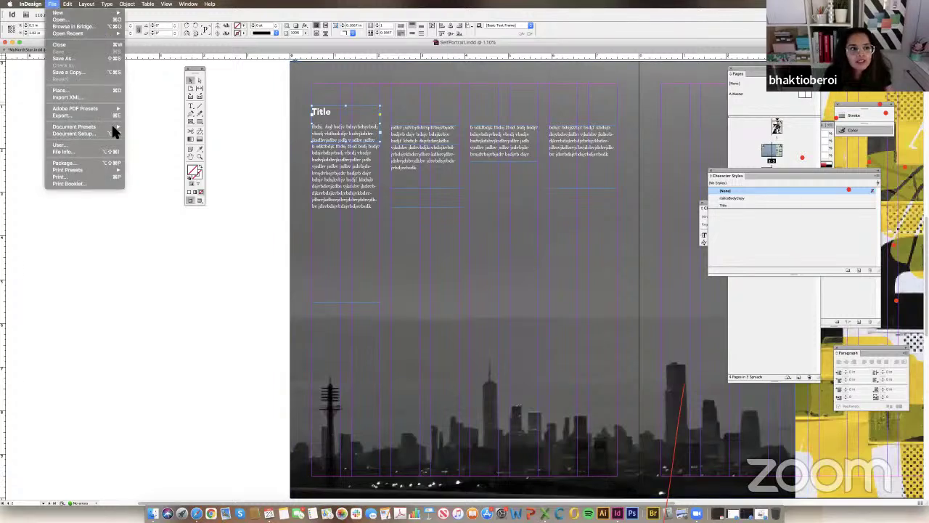
{"action": "mouse_move", "coordinate": [31, 4]}
{"action": "mouse_move", "coordinate": [44, 26]}
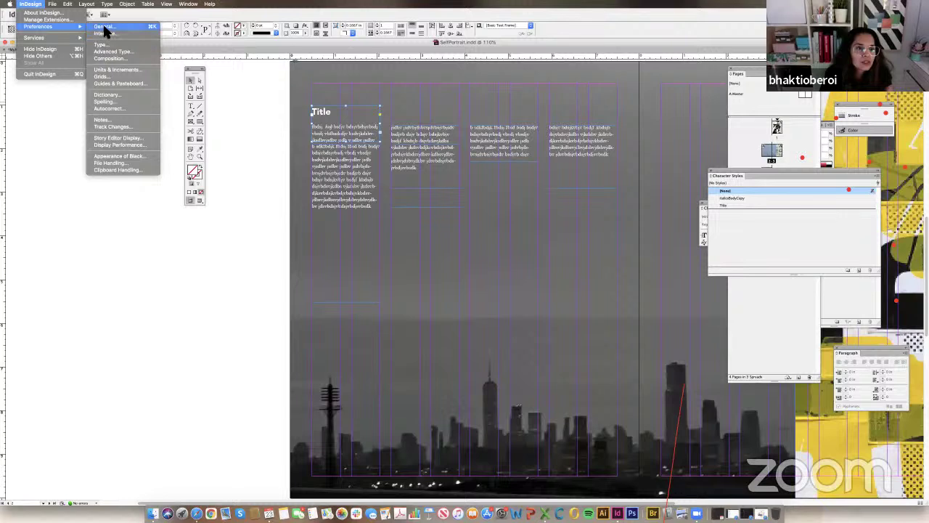
{"action": "left_click", "coordinate": [122, 145]}
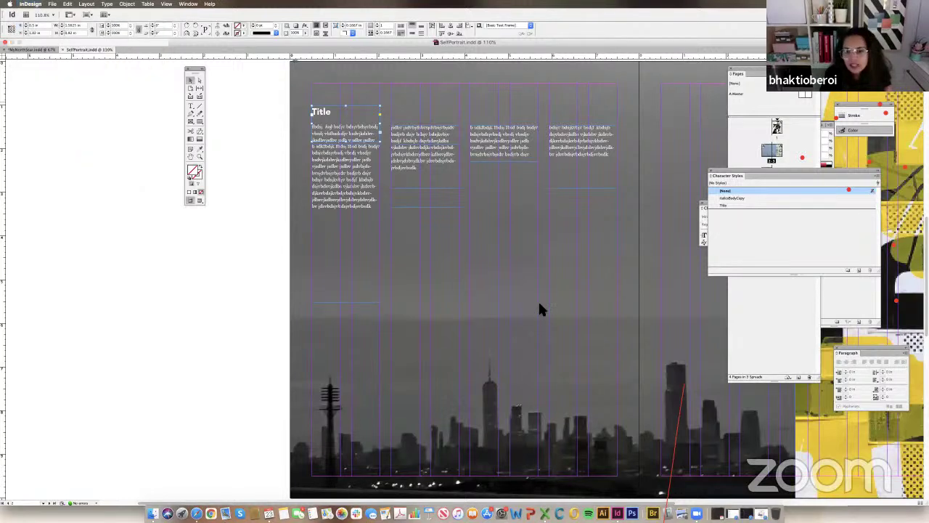
{"action": "double_click", "coordinate": [550, 296]}
{"action": "type", "text": "10"}
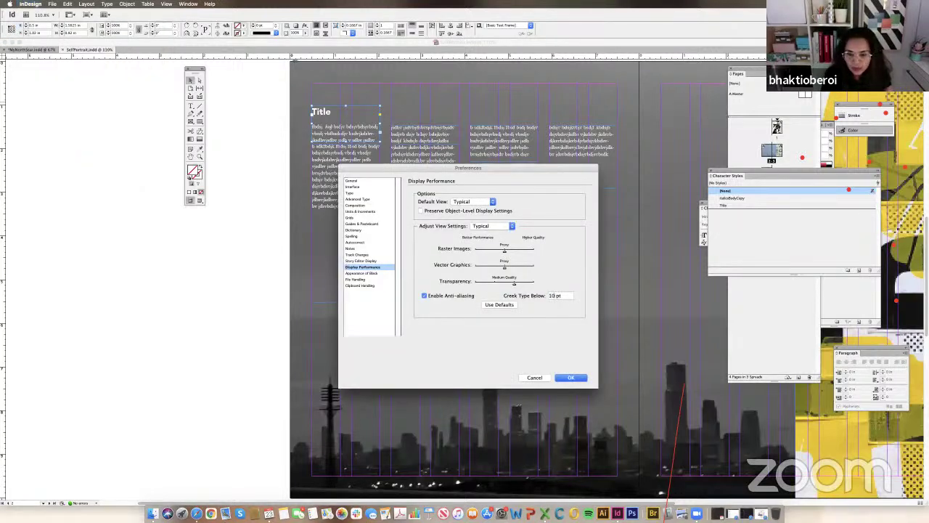
{"action": "left_click", "coordinate": [574, 378]}
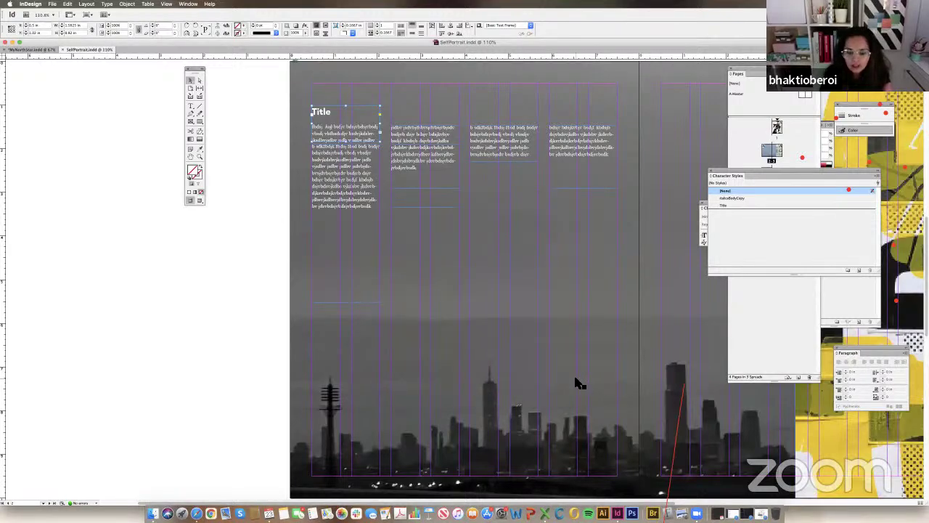
{"action": "key", "text": "super+minus"}
{"action": "key", "text": "super+minus"}
{"action": "key", "text": "super+minus"}
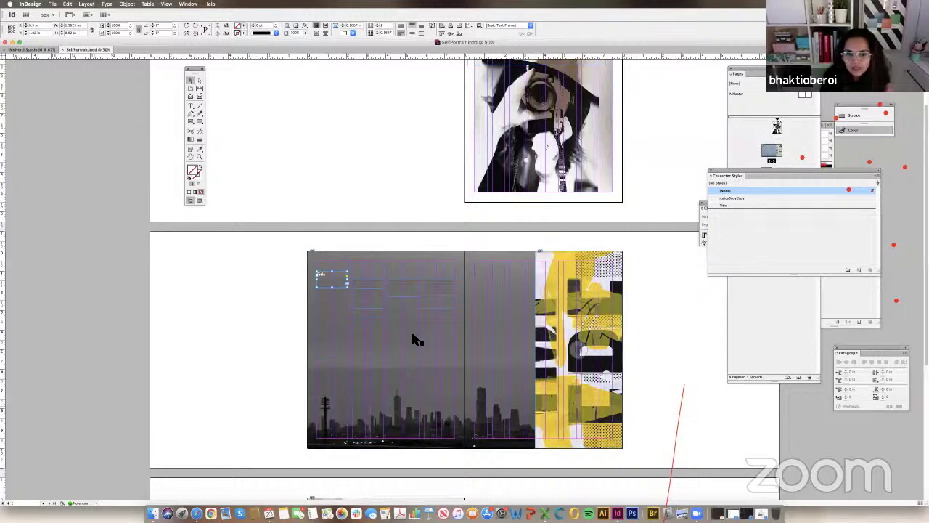
Zoom around the spread and recheck Display Performance preferences without changes.
{"action": "key", "text": "super+equal"}
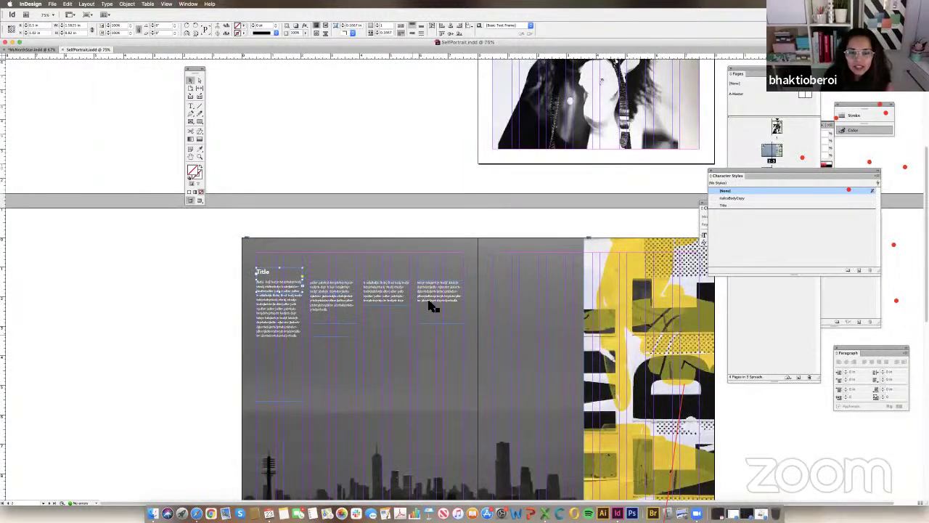
{"action": "key", "text": "super+minus"}
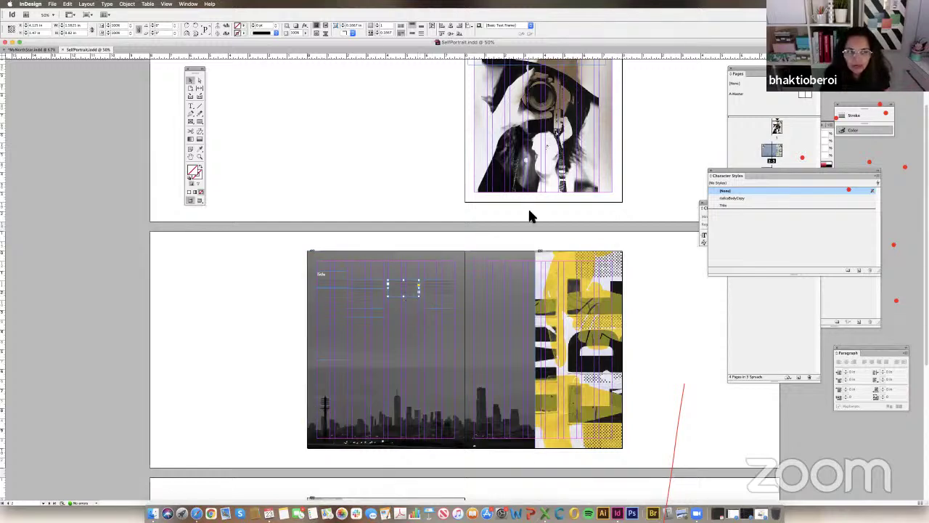
{"action": "key", "text": "super+minus"}
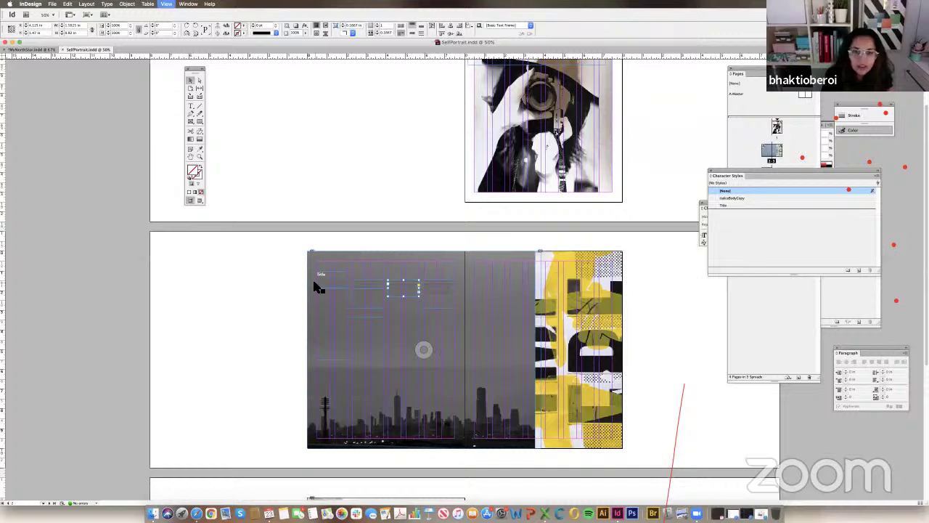
{"action": "key", "text": "super+equal"}
{"action": "left_click", "coordinate": [52, 3]}
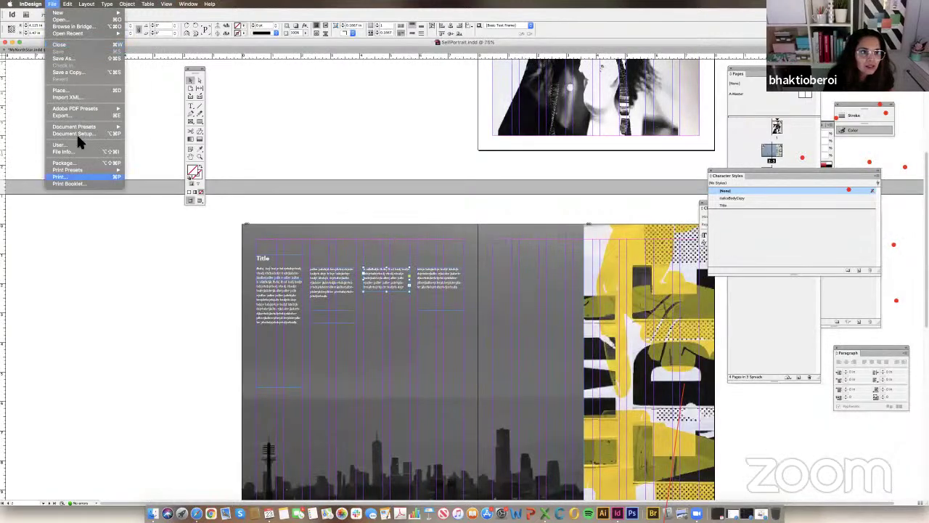
{"action": "mouse_move", "coordinate": [31, 4]}
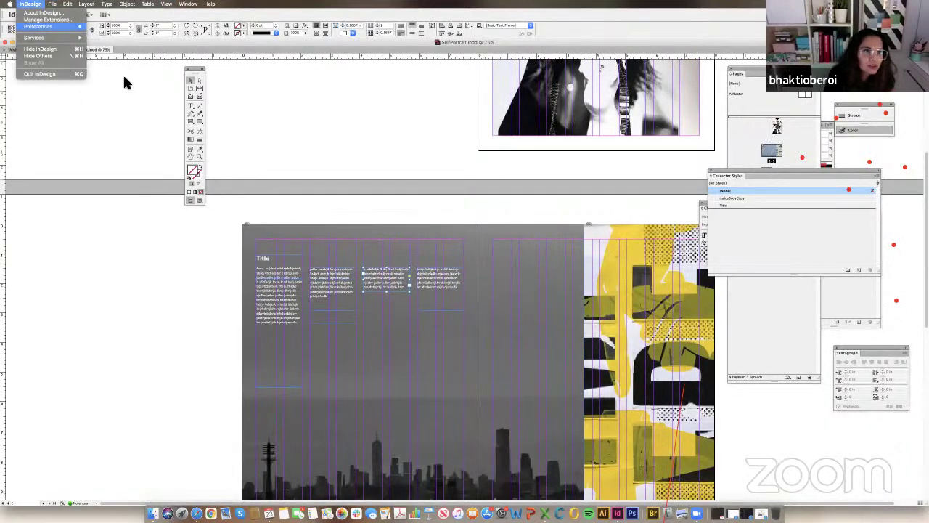
{"action": "mouse_move", "coordinate": [44, 26]}
{"action": "left_click", "coordinate": [123, 145]}
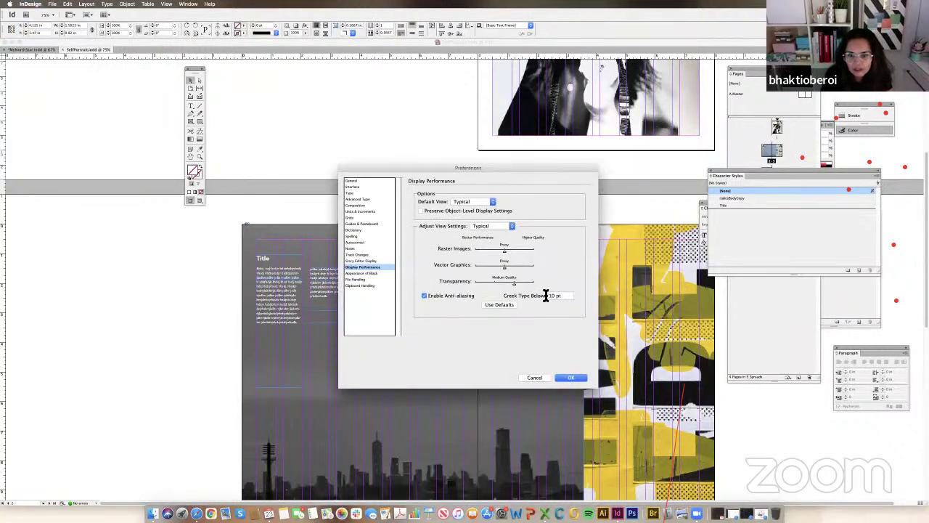
{"action": "left_click", "coordinate": [580, 377]}
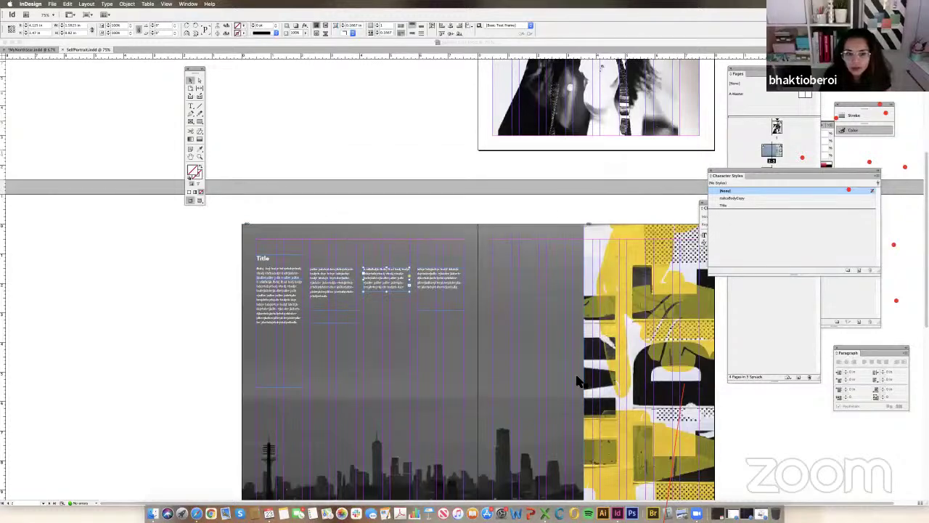
{"action": "key", "text": "super+minus"}
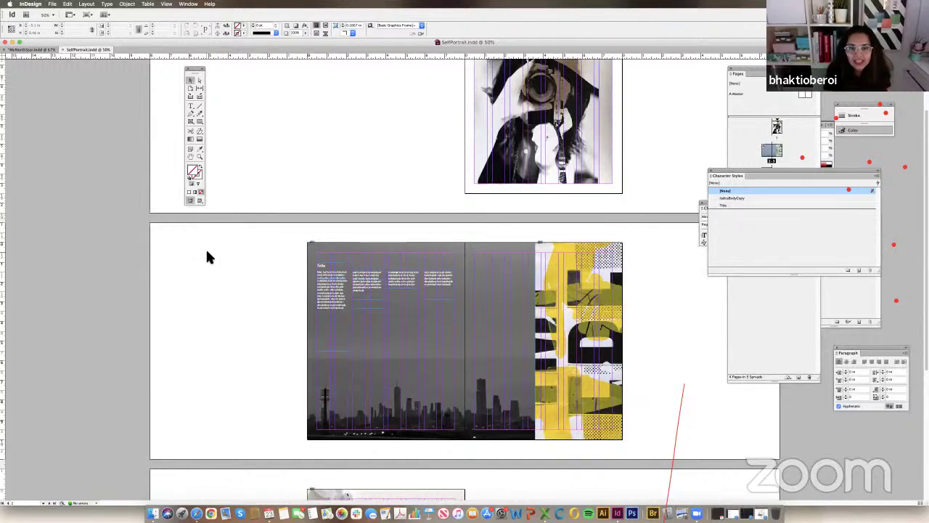
Undo a stray second-column move and drag the fourth-column text frame left.
{"action": "left_click", "coordinate": [424, 340]}
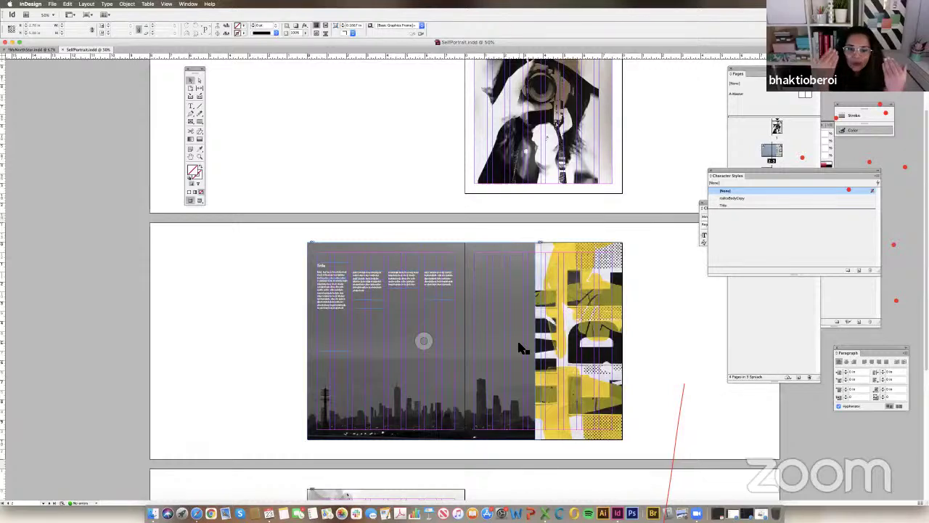
{"action": "left_click", "coordinate": [369, 306]}
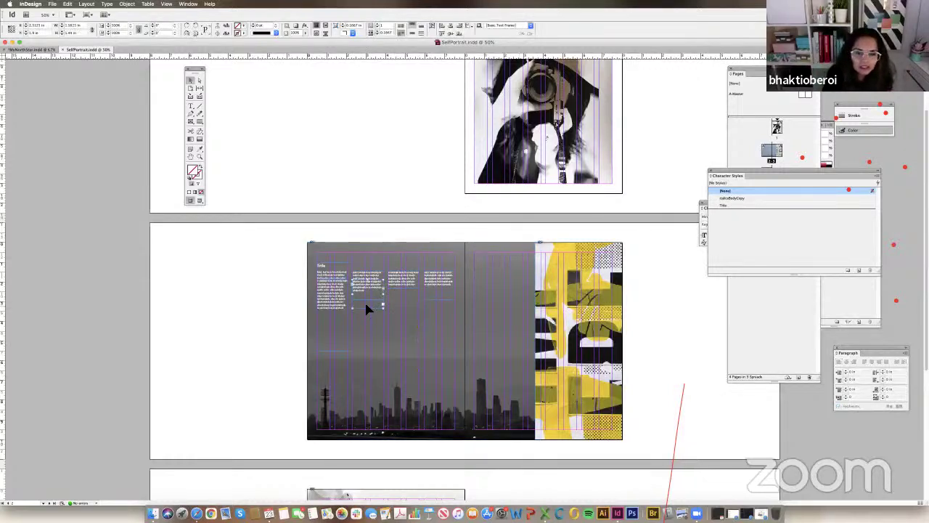
{"action": "left_click_drag", "start_coordinate": [364, 300], "coordinate": [370, 321]}
{"action": "key", "text": "ctrl+z"}
{"action": "left_click", "coordinate": [373, 311]}
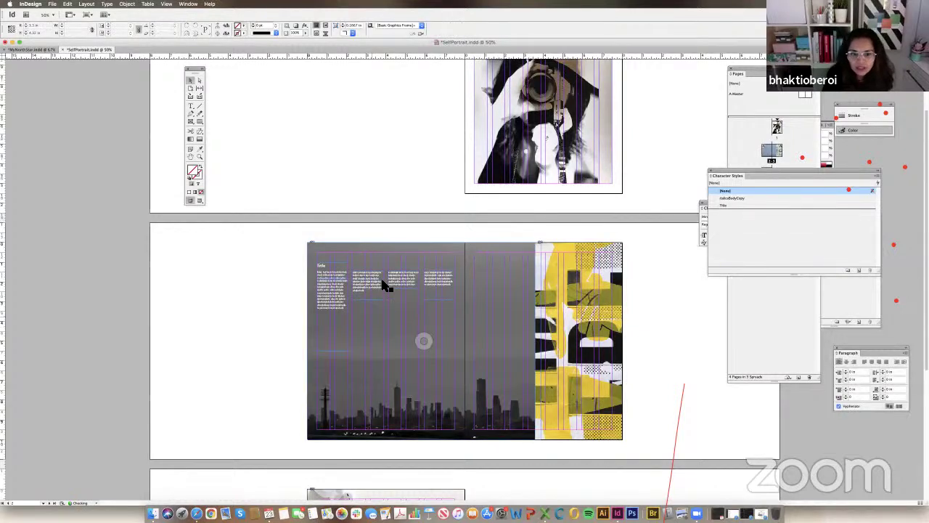
{"action": "left_click", "coordinate": [423, 338]}
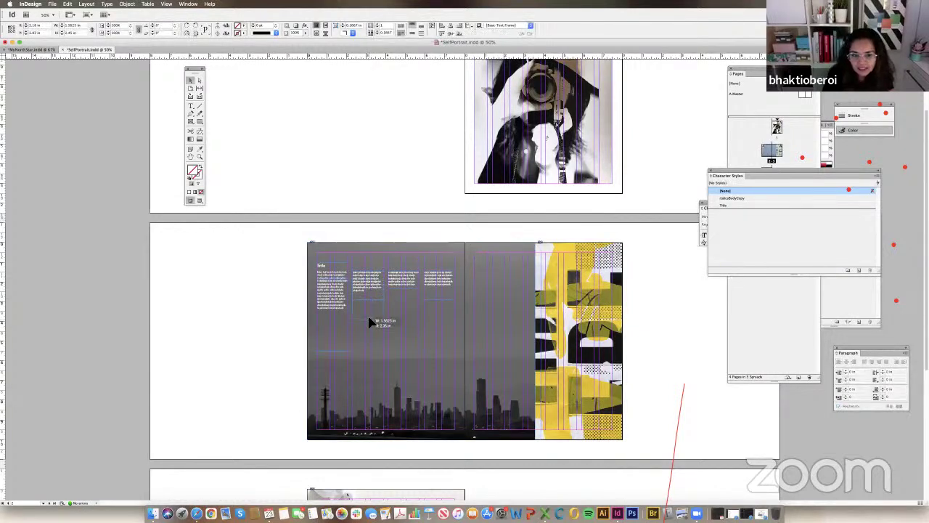
{"action": "left_click", "coordinate": [373, 321]}
{"action": "left_click", "coordinate": [438, 287]}
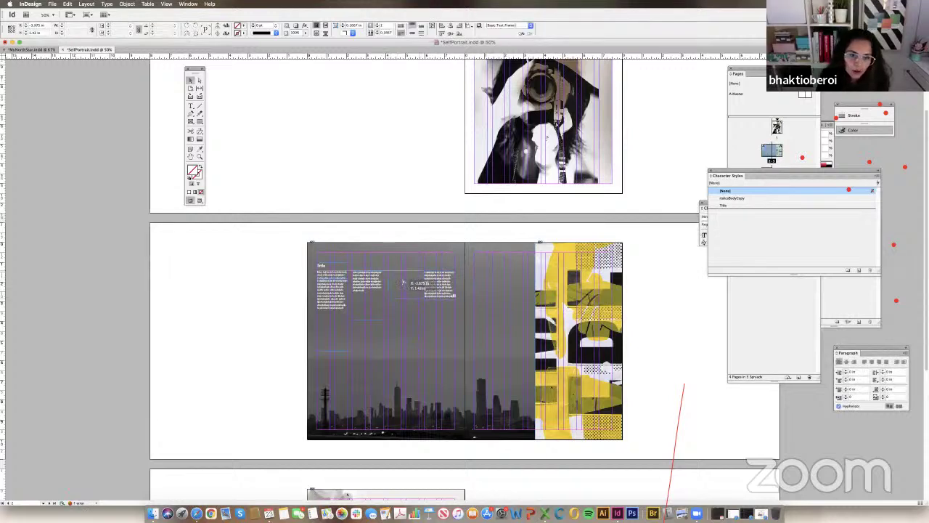
{"action": "left_click_drag", "start_coordinate": [439, 286], "coordinate": [405, 312]}
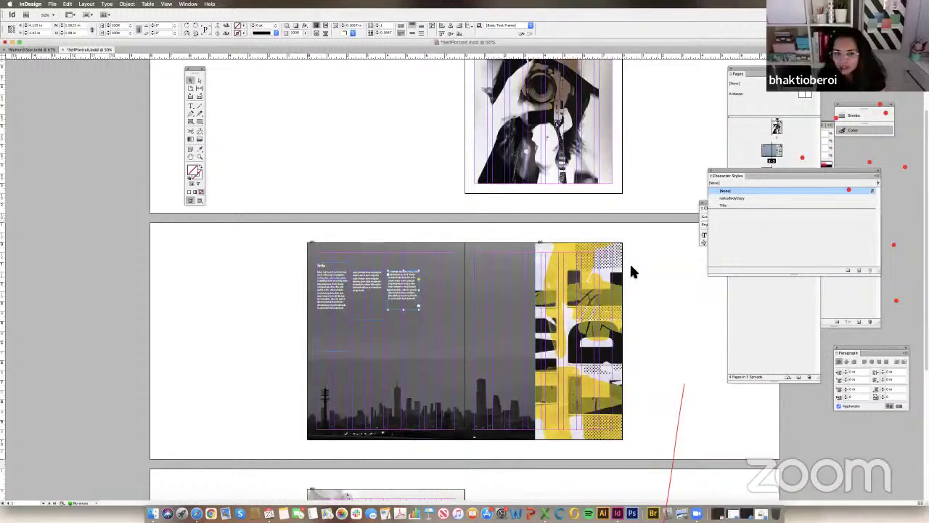
{"action": "scroll", "coordinate": [629, 264], "scroll_direction": "down", "scroll_amount": 5}
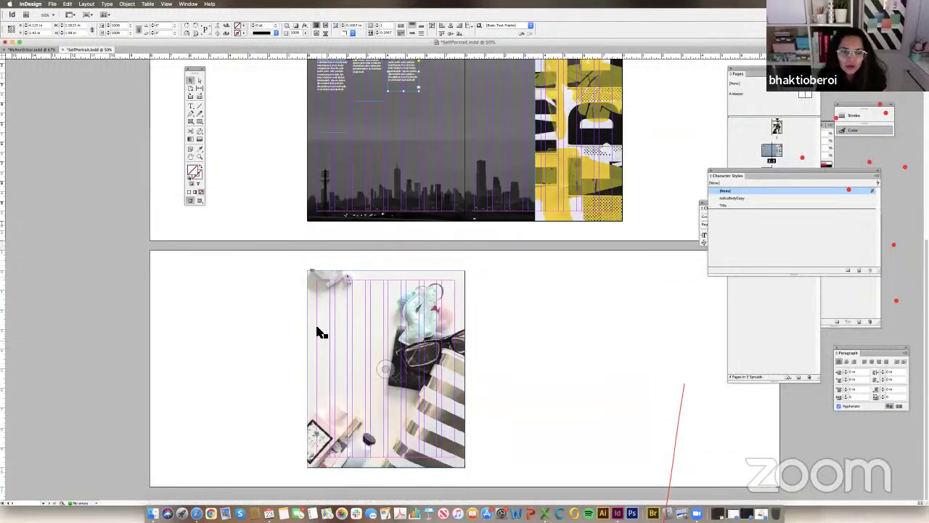
Add a text frame on the bag photo reading 'BAG' in Bodoni 72 Book, 72 pt.
{"action": "left_click", "coordinate": [191, 105]}
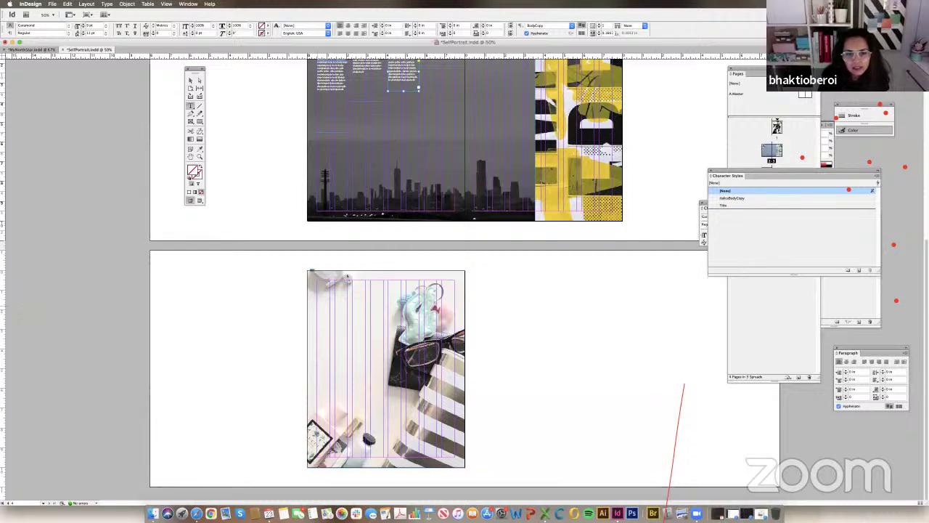
{"action": "left_click_drag", "start_coordinate": [316, 306], "coordinate": [375, 385]}
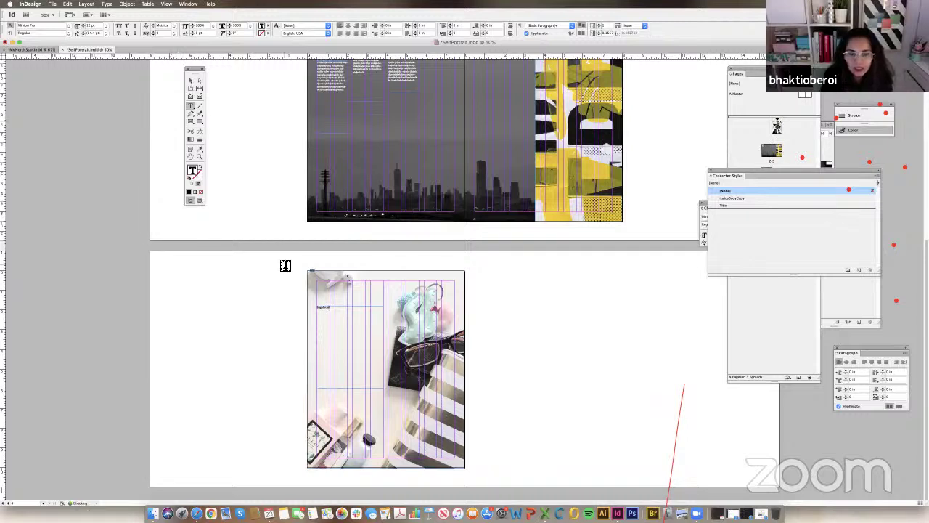
{"action": "left_click_drag", "start_coordinate": [335, 312], "coordinate": [303, 305]}
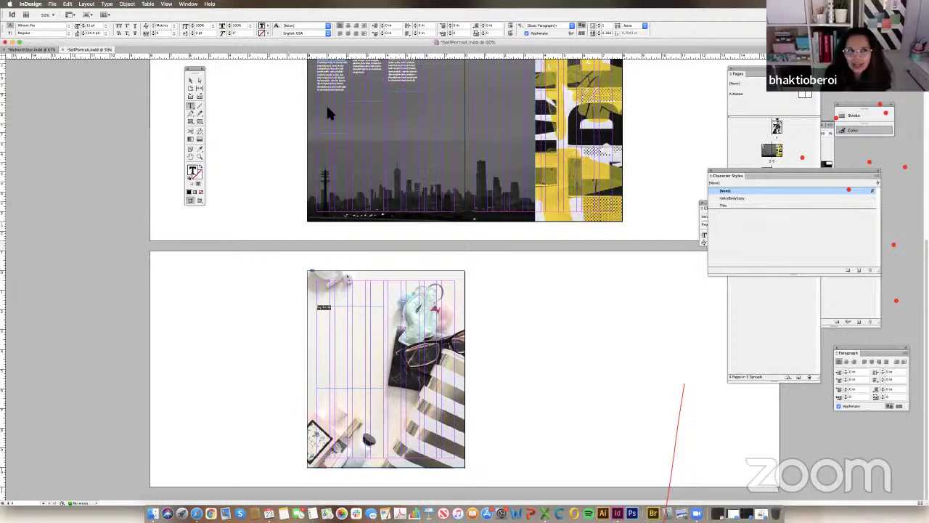
{"action": "left_click", "coordinate": [69, 25]}
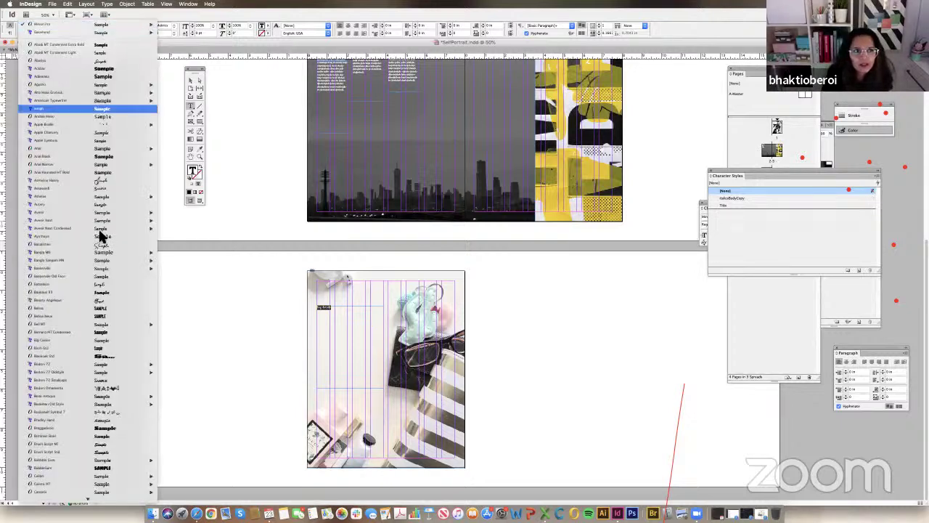
{"action": "mouse_move", "coordinate": [87, 364]}
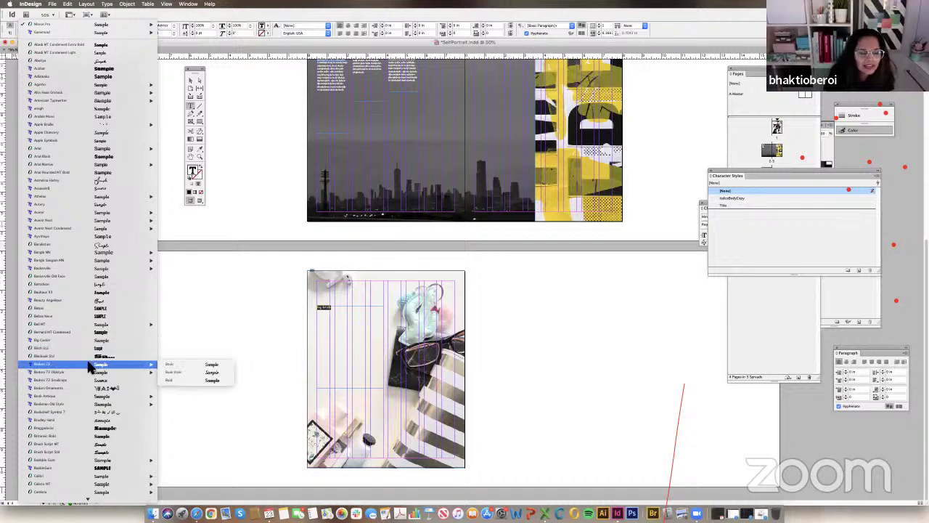
{"action": "left_click", "coordinate": [173, 363]}
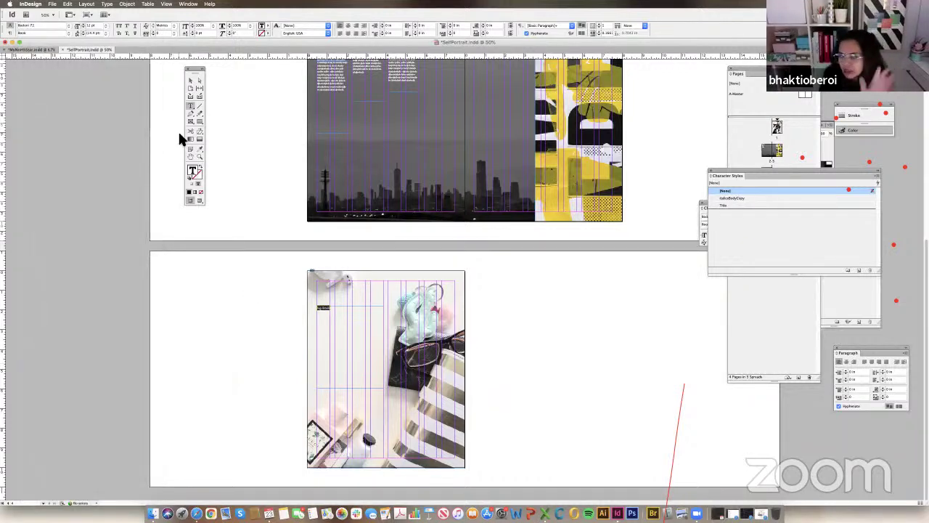
{"action": "left_click", "coordinate": [106, 25]}
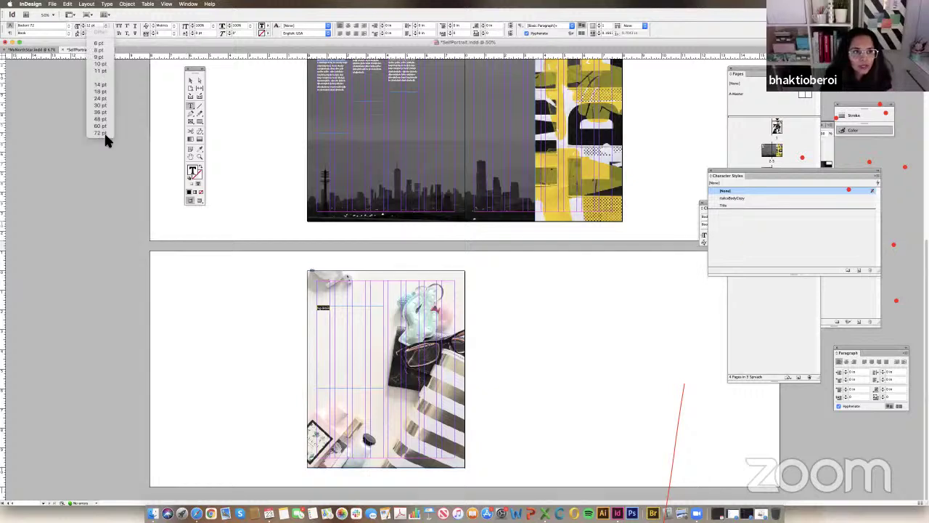
{"action": "left_click", "coordinate": [101, 133]}
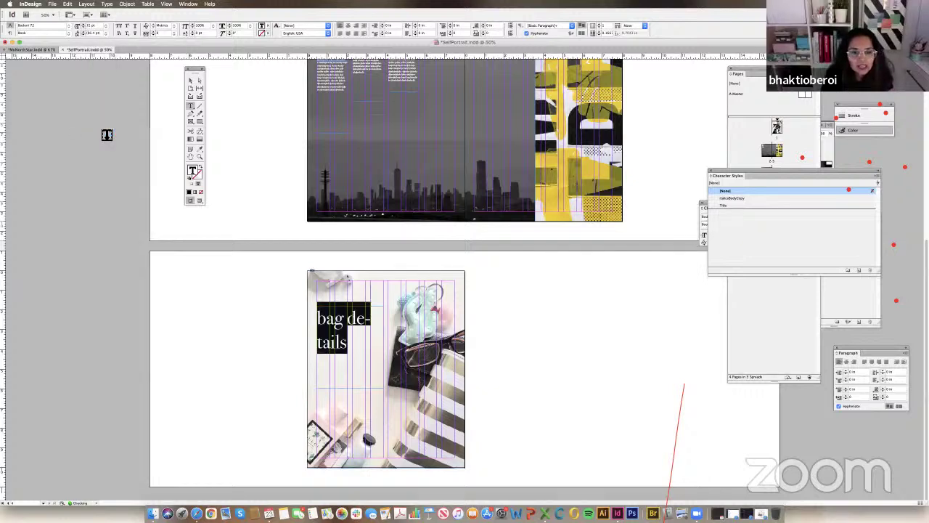
{"action": "left_click", "coordinate": [347, 345]}
{"action": "key", "text": "cmd+a"}
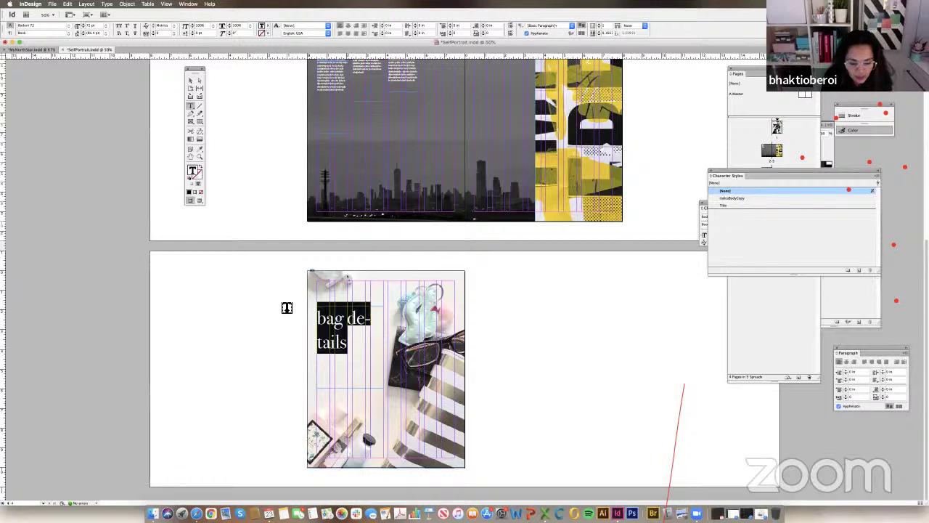
{"action": "type", "text": "BAG"}
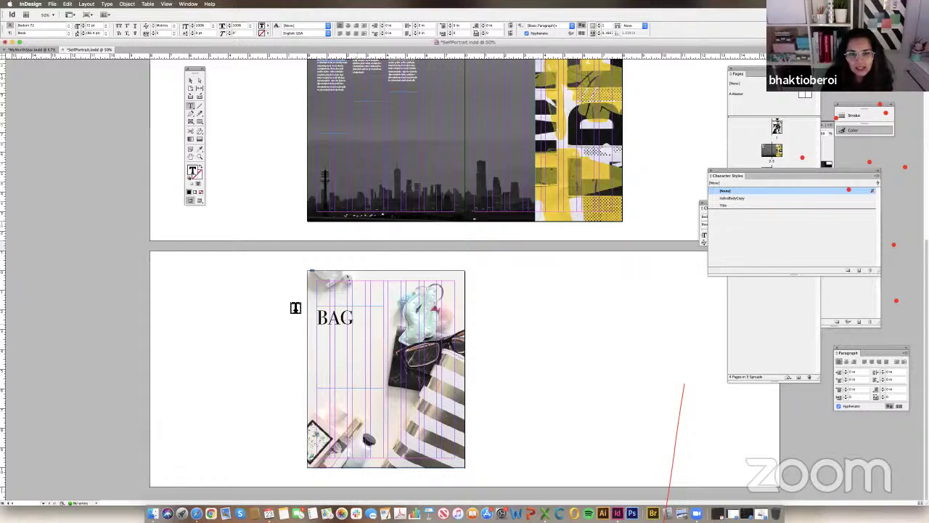
{"action": "key", "text": "super+a"}
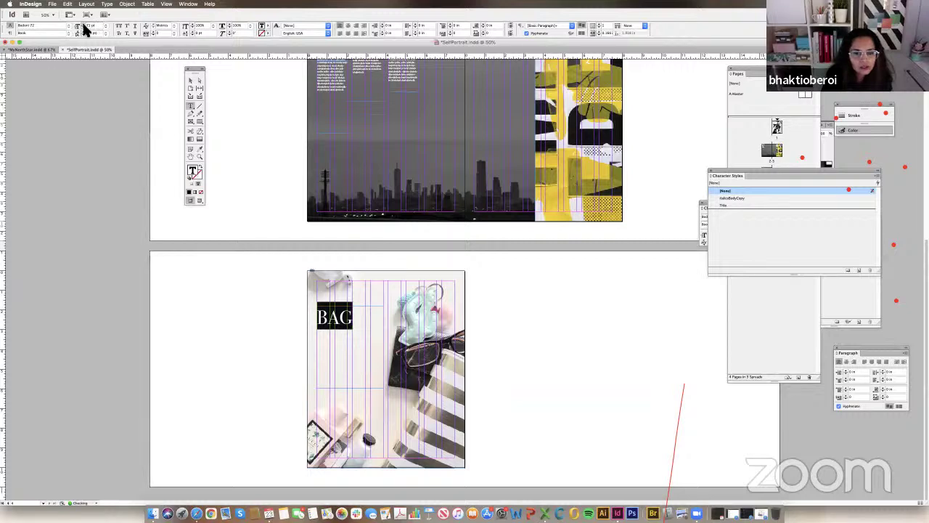
Scale the BAG headline up to a huge size and position it over the photo.
{"action": "left_click", "coordinate": [190, 80]}
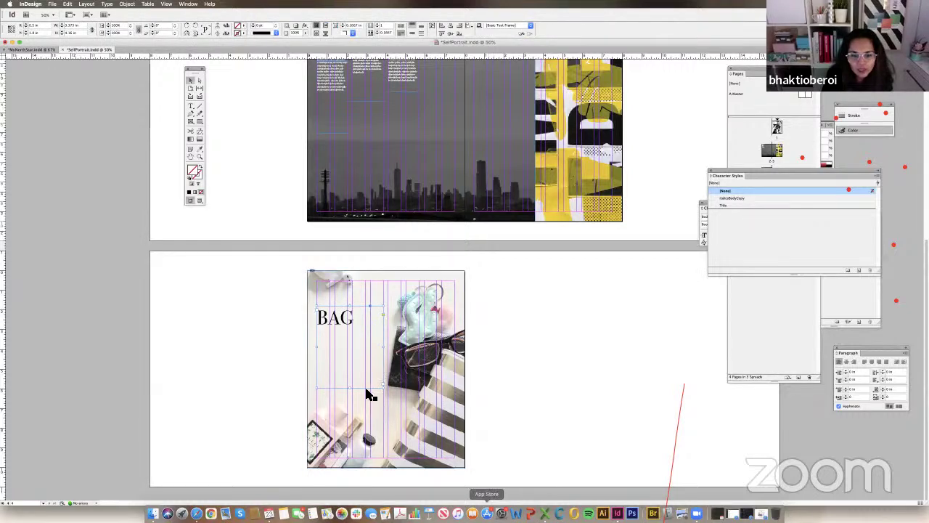
{"action": "left_click_drag", "start_coordinate": [440, 412], "coordinate": [472, 431]}
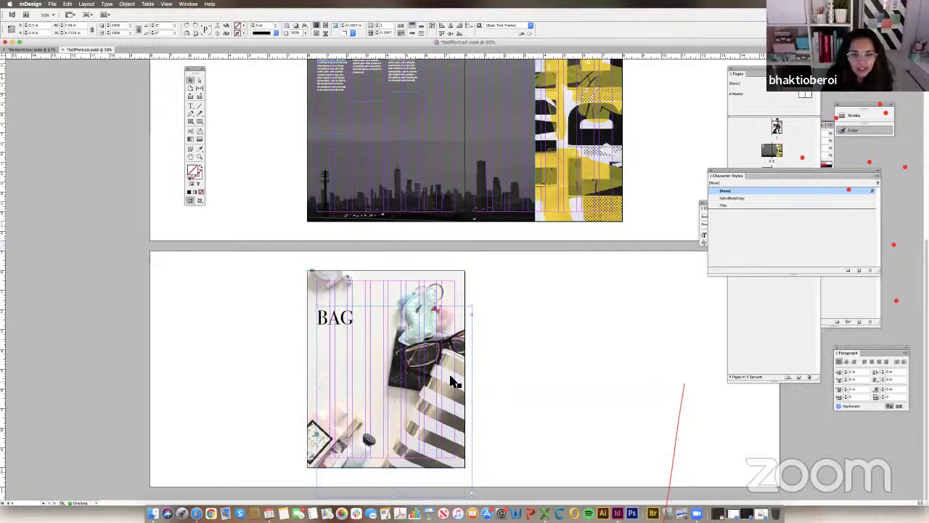
{"action": "left_click", "coordinate": [190, 105]}
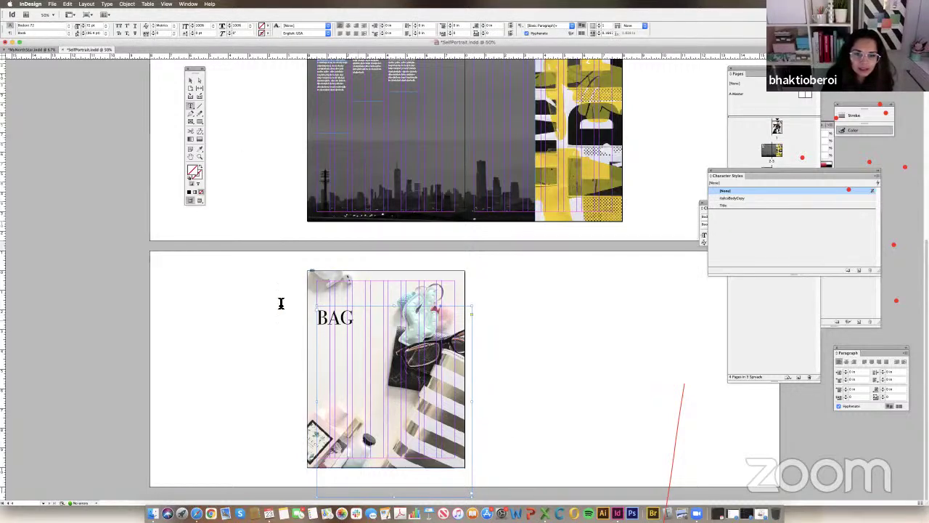
{"action": "key", "text": "super+a"}
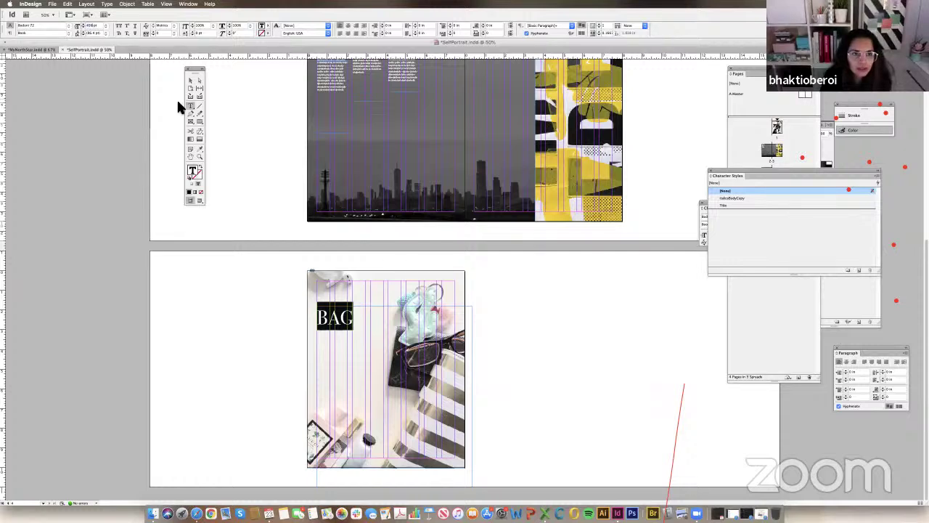
{"action": "left_click", "coordinate": [190, 80]}
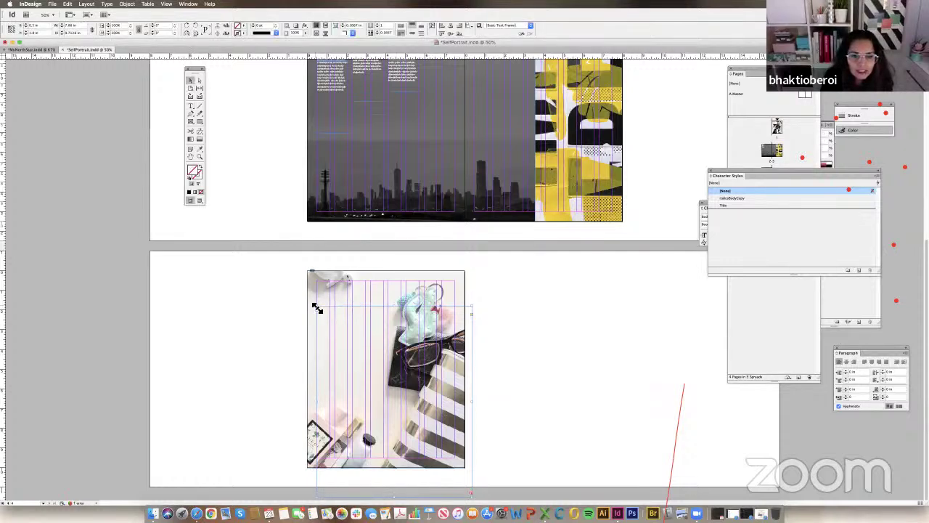
{"action": "left_click_drag", "start_coordinate": [316, 308], "coordinate": [212, 248]}
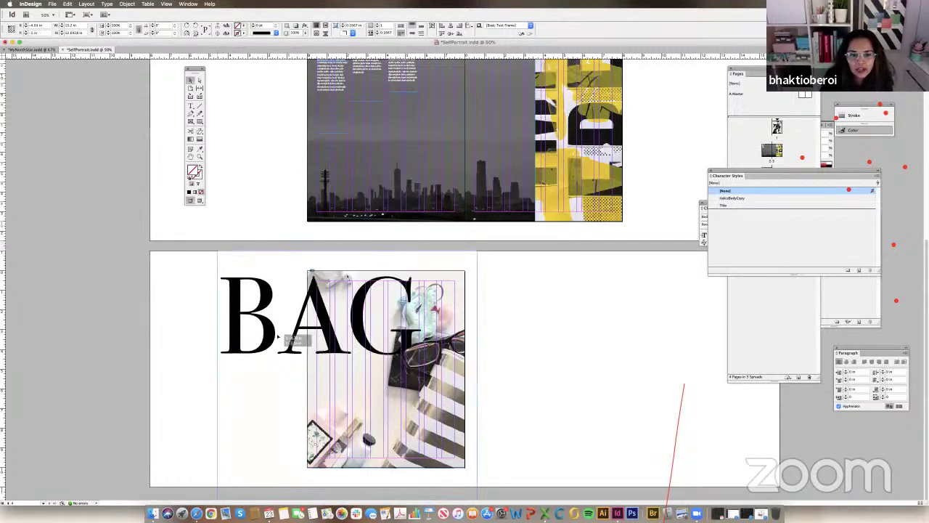
{"action": "left_click_drag", "start_coordinate": [337, 351], "coordinate": [407, 395]}
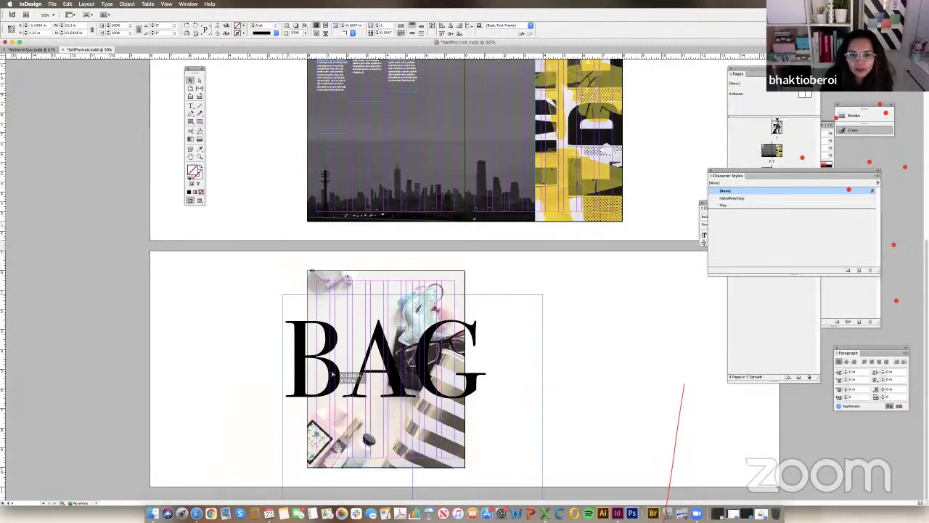
Make the BAG headline text white.
{"action": "left_click", "coordinate": [191, 106]}
{"action": "triple_click", "coordinate": [517, 367]}
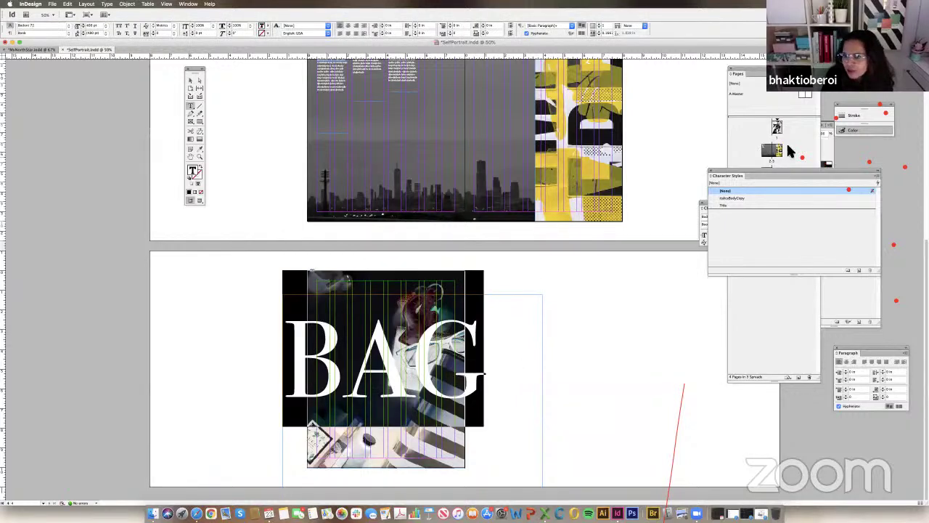
{"action": "left_click_drag", "start_coordinate": [734, 270], "coordinate": [725, 376]}
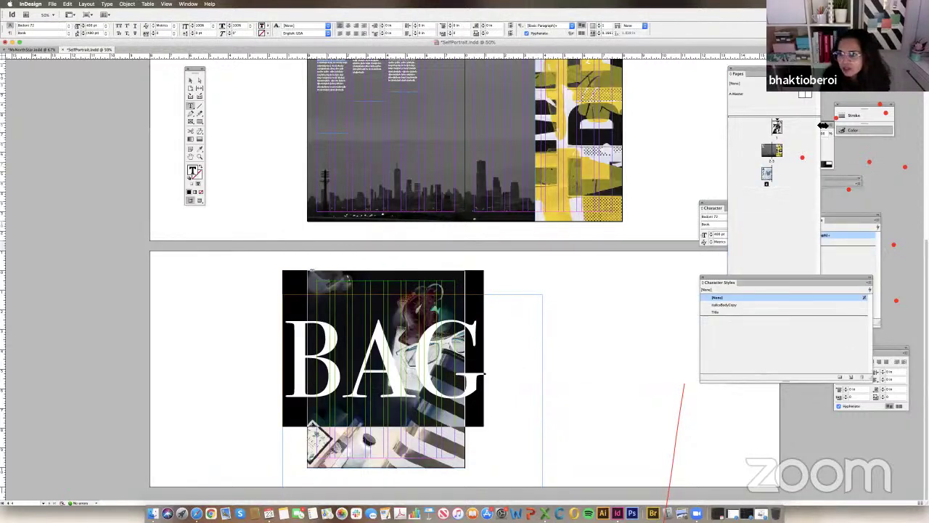
{"action": "left_click_drag", "start_coordinate": [734, 68], "coordinate": [664, 68]}
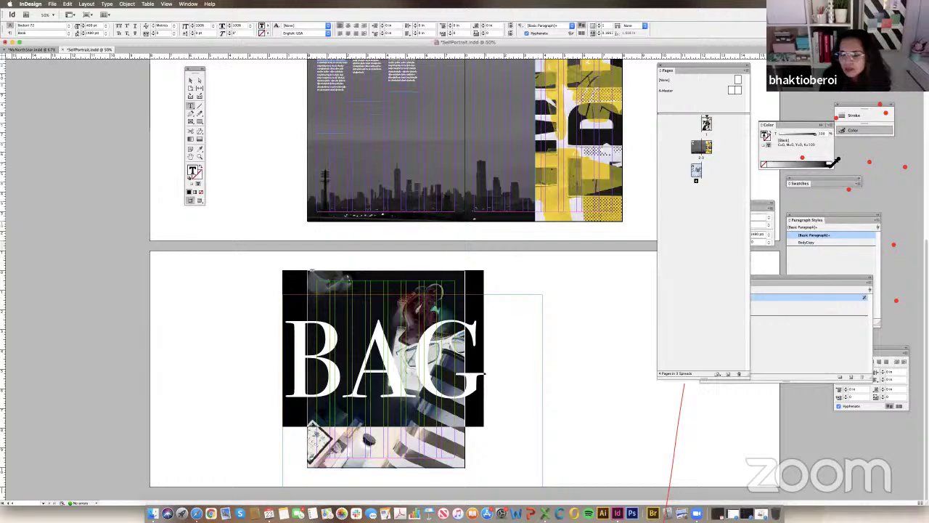
{"action": "left_click", "coordinate": [190, 80]}
{"action": "left_click", "coordinate": [240, 142]}
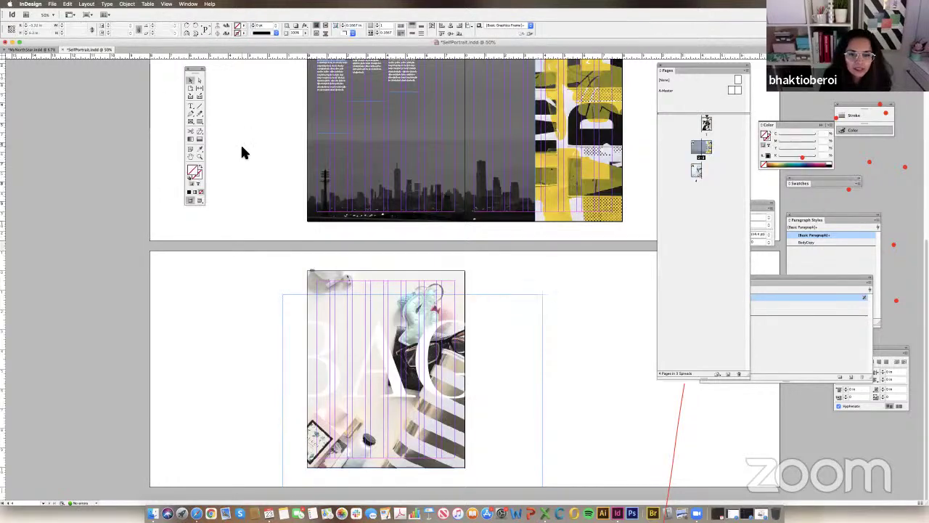
Move a body-text frame onto the bag photo page and delete its old text.
{"action": "key", "text": "super+equal"}
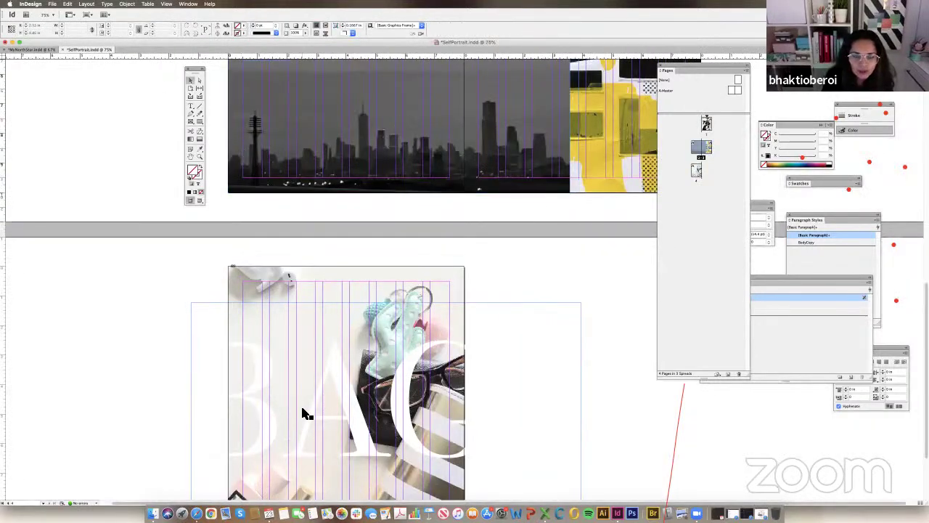
{"action": "scroll", "coordinate": [303, 413], "scroll_direction": "down", "scroll_amount": 3}
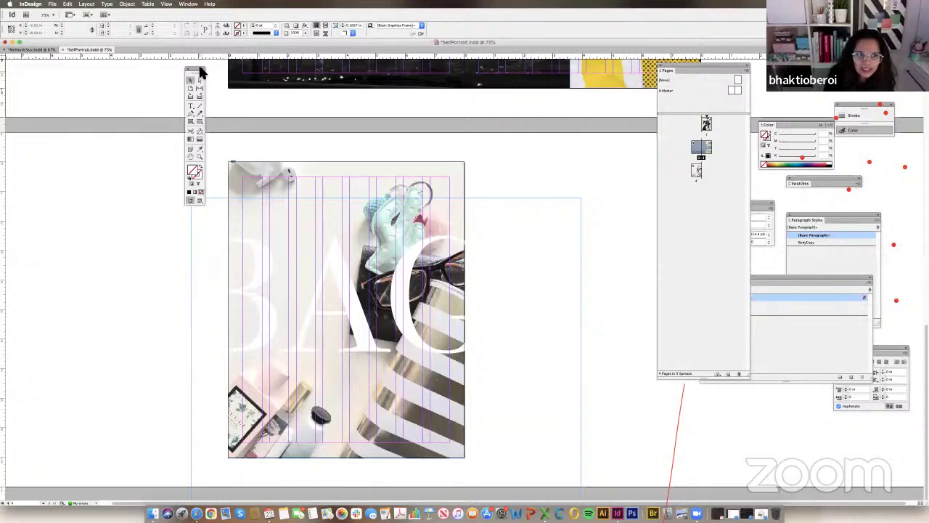
{"action": "scroll", "coordinate": [322, 145], "scroll_direction": "up", "scroll_amount": 10}
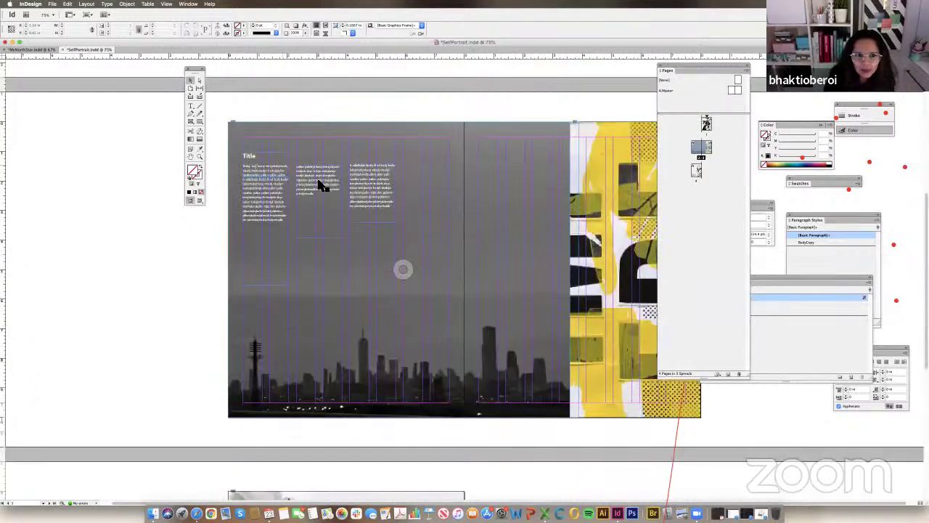
{"action": "left_click", "coordinate": [320, 183]}
{"action": "scroll", "coordinate": [336, 259], "scroll_direction": "down", "scroll_amount": 8}
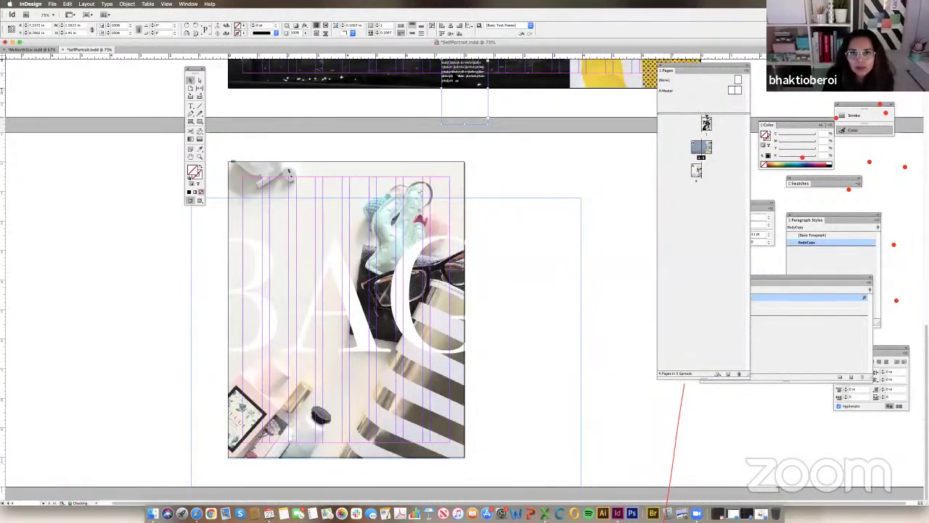
{"action": "left_click_drag", "start_coordinate": [377, 233], "coordinate": [282, 223]}
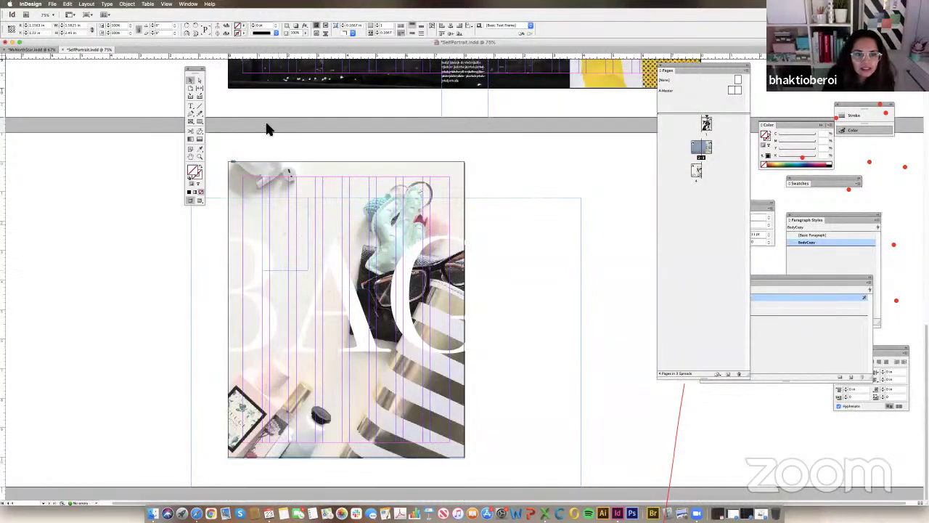
{"action": "left_click", "coordinate": [190, 106]}
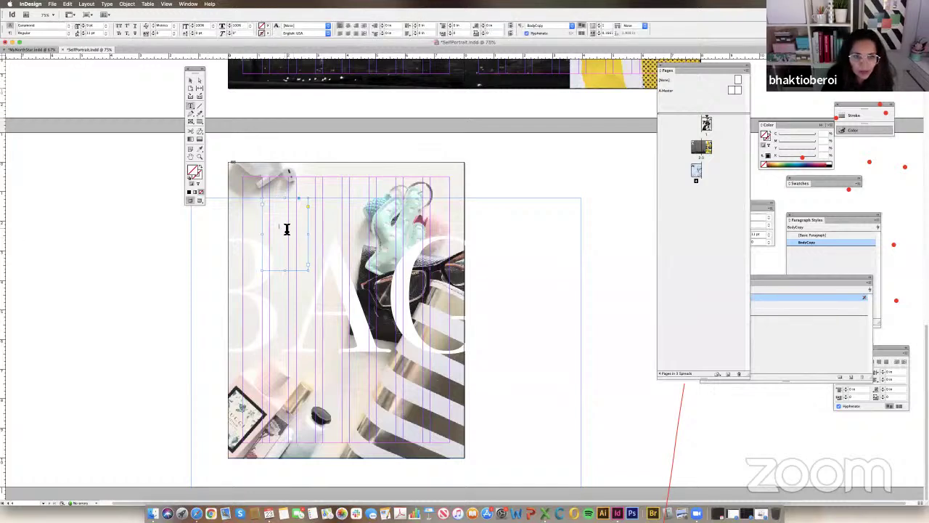
{"action": "key", "text": "super+a"}
{"action": "key", "text": "BackSpace"}
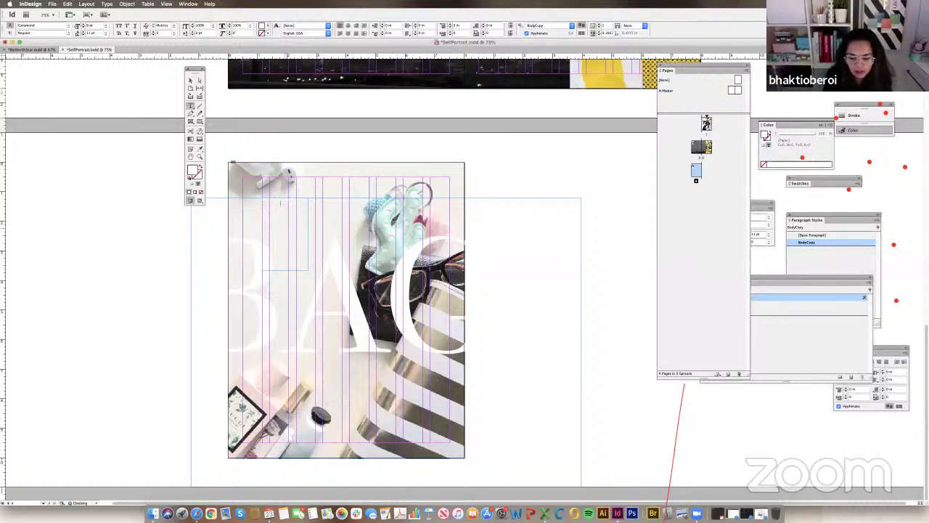
Color the caption text CMYK black and apply the BodyCopy paragraph style.
{"action": "scroll", "coordinate": [271, 210], "scroll_direction": "right", "scroll_amount": 2}
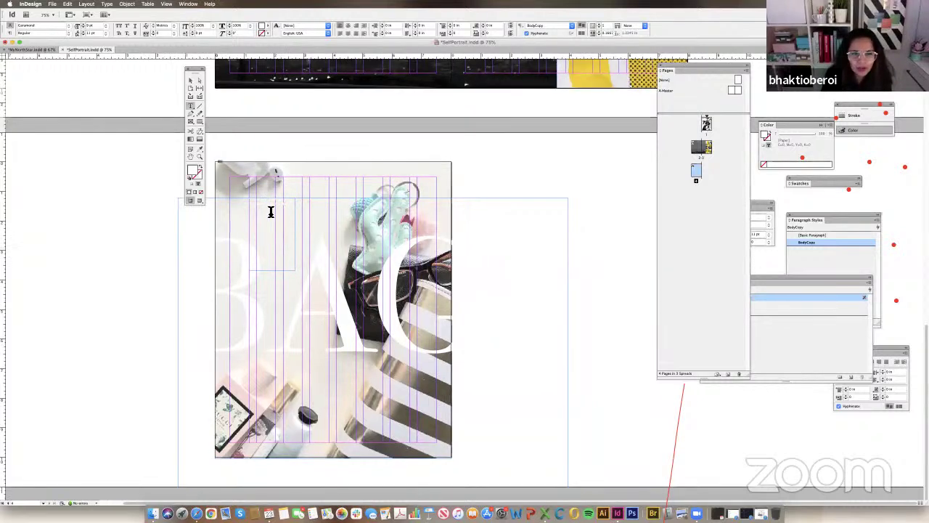
{"action": "key", "text": "super+z"}
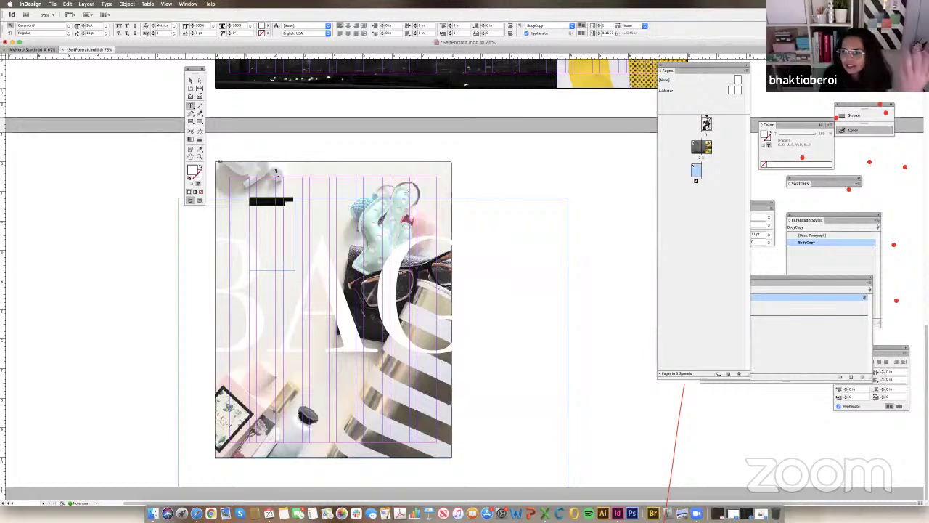
{"action": "left_click_drag", "start_coordinate": [686, 69], "coordinate": [634, 77]}
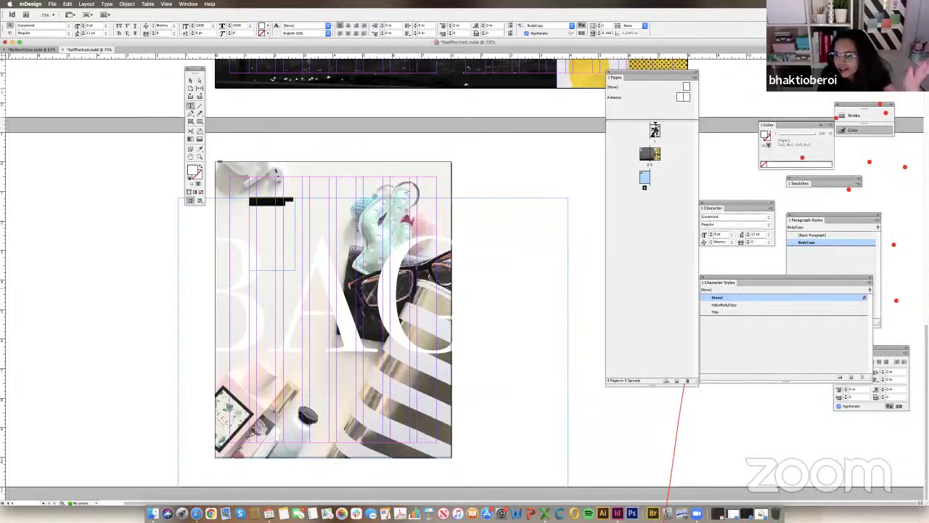
{"action": "left_click", "coordinate": [831, 127]}
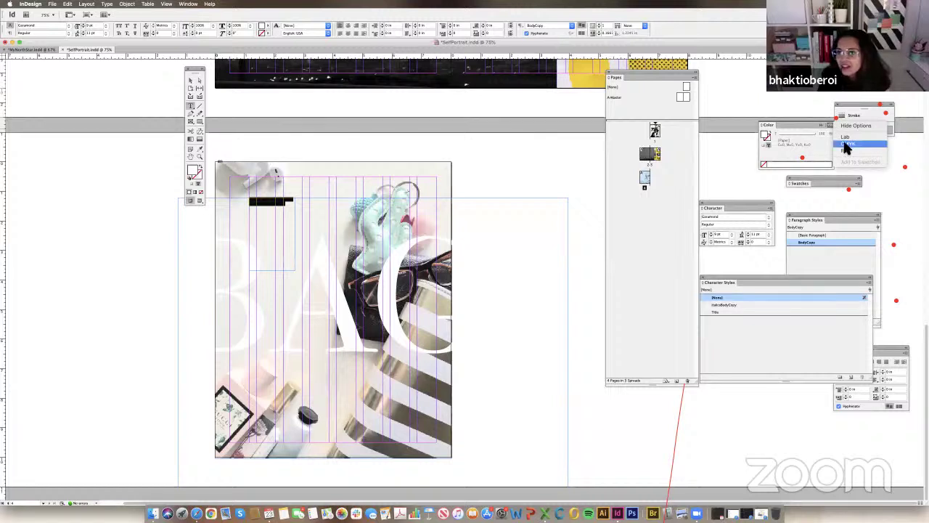
{"action": "left_click", "coordinate": [846, 145]}
{"action": "left_click", "coordinate": [834, 165]}
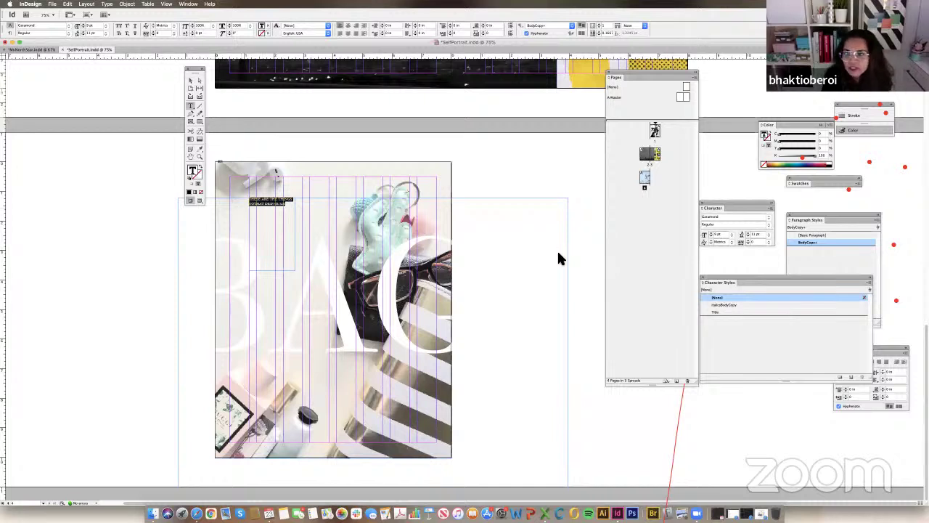
{"action": "left_click", "coordinate": [810, 246]}
{"action": "left_click", "coordinate": [810, 243]}
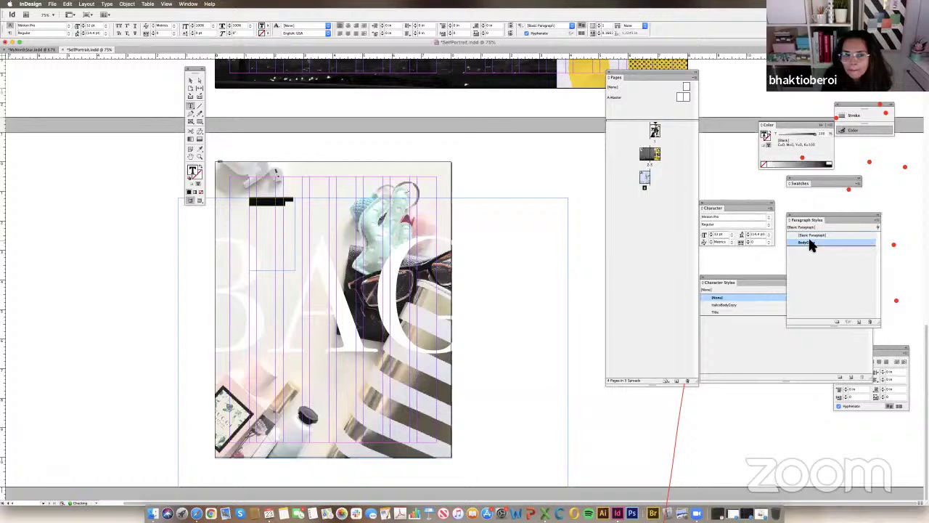
{"action": "key", "text": "Escape"}
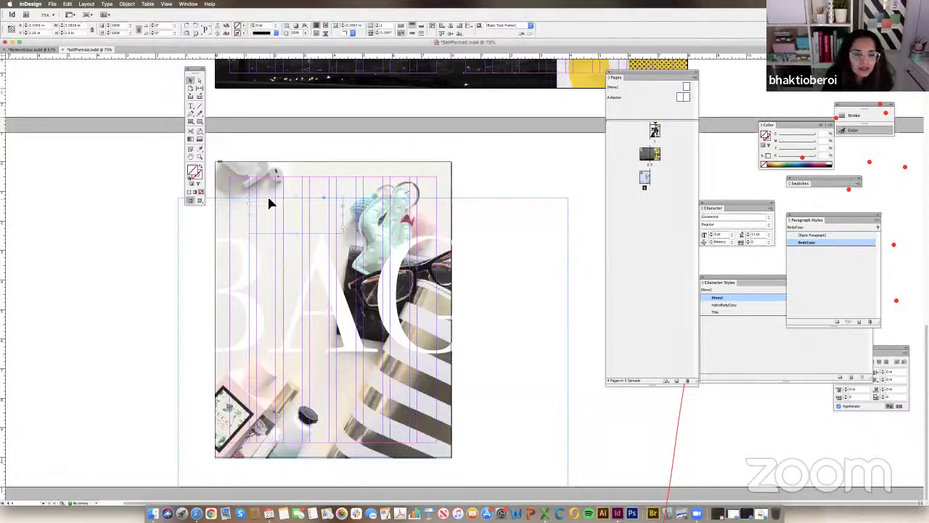
Draw a caption text frame across the lower photo with CMYK black text.
{"action": "mouse_move", "coordinate": [269, 197]}
{"action": "left_mouse_down"}
{"action": "mouse_move", "coordinate": [297, 395]}
{"action": "mouse_move", "coordinate": [311, 361]}
{"action": "left_mouse_up"}
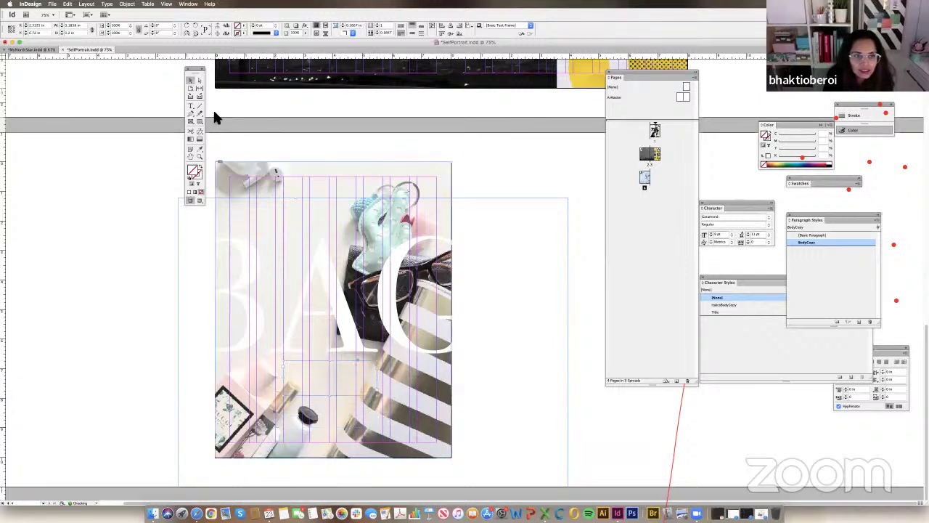
{"action": "left_click", "coordinate": [190, 106]}
{"action": "left_click", "coordinate": [299, 368]}
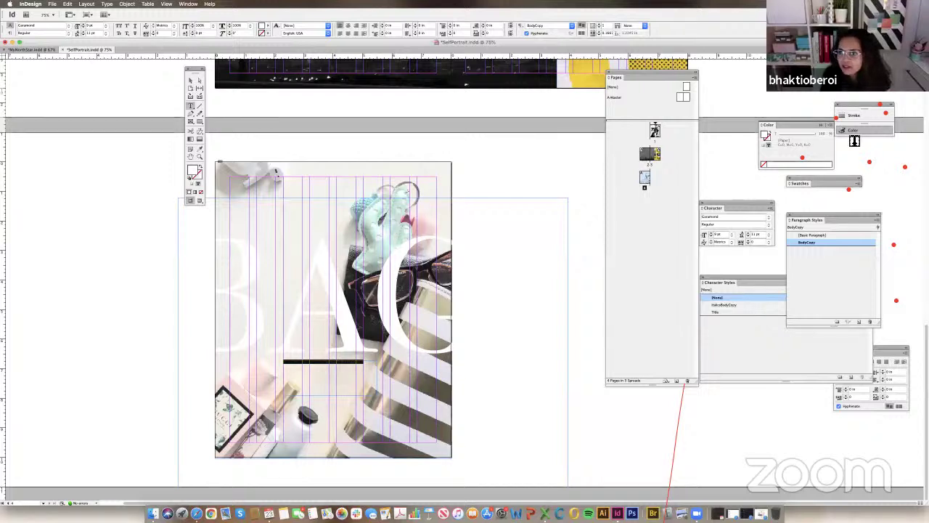
{"action": "left_click", "coordinate": [828, 125]}
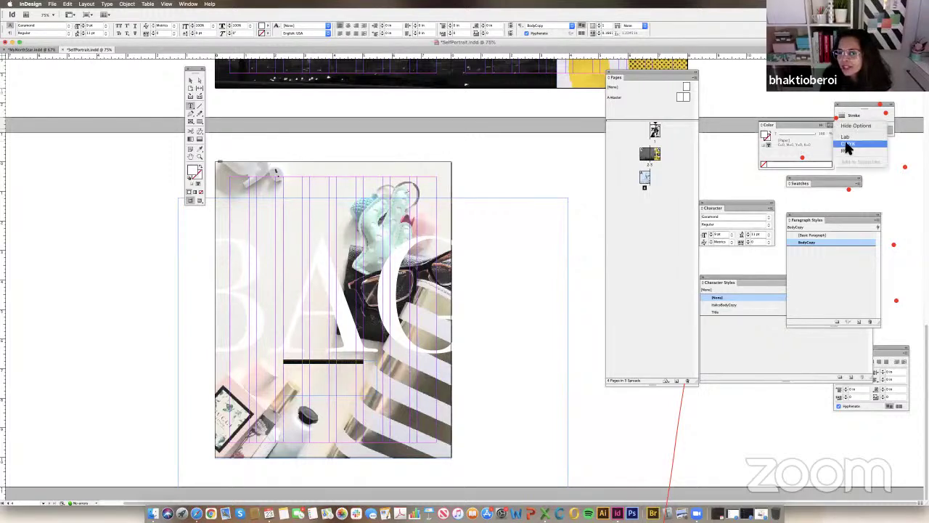
{"action": "left_click", "coordinate": [846, 145]}
{"action": "left_click", "coordinate": [829, 165]}
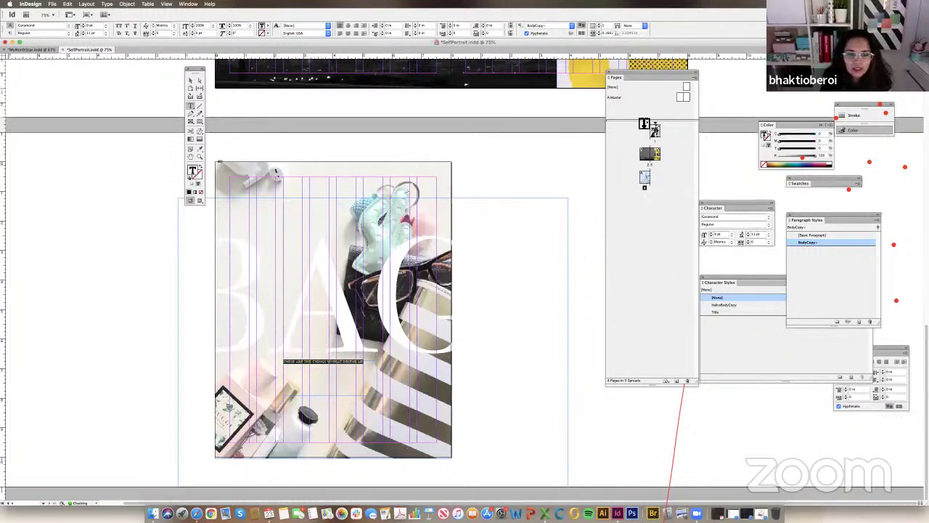
Widen the caption text frame to the right.
{"action": "left_click", "coordinate": [191, 80]}
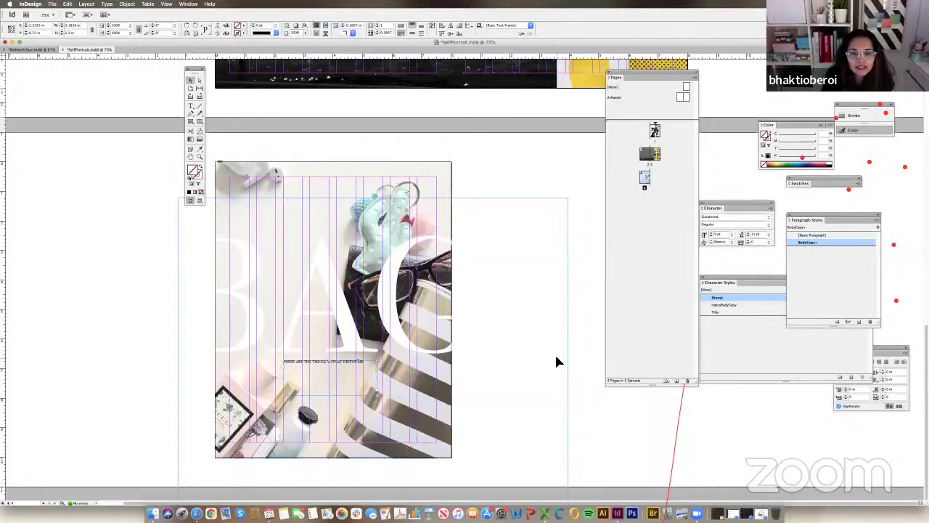
{"action": "left_click", "coordinate": [297, 373]}
{"action": "left_click_drag", "start_coordinate": [301, 367], "coordinate": [247, 365]}
{"action": "left_click_drag", "start_coordinate": [325, 376], "coordinate": [436, 383]}
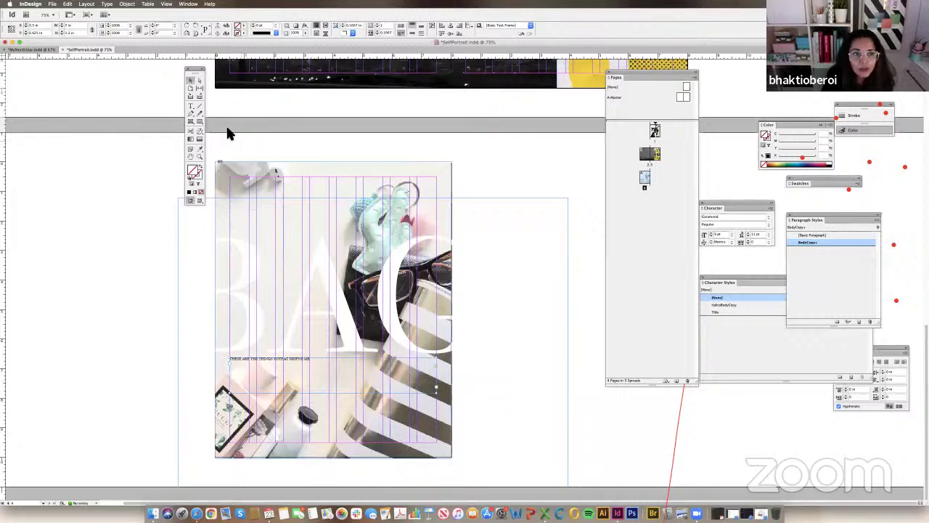
Set the caption's tracking to 200, then increase it to 210.
{"action": "left_click", "coordinate": [191, 105]}
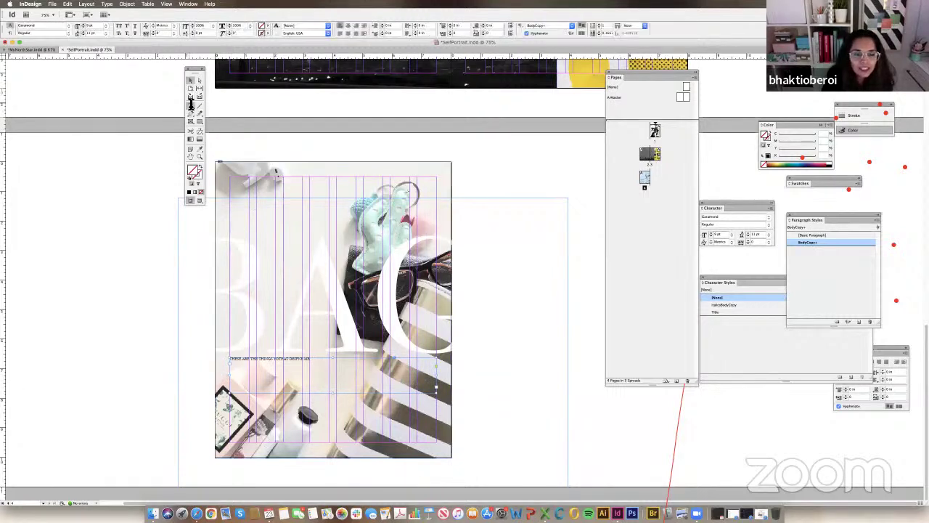
{"action": "triple_click", "coordinate": [268, 359]}
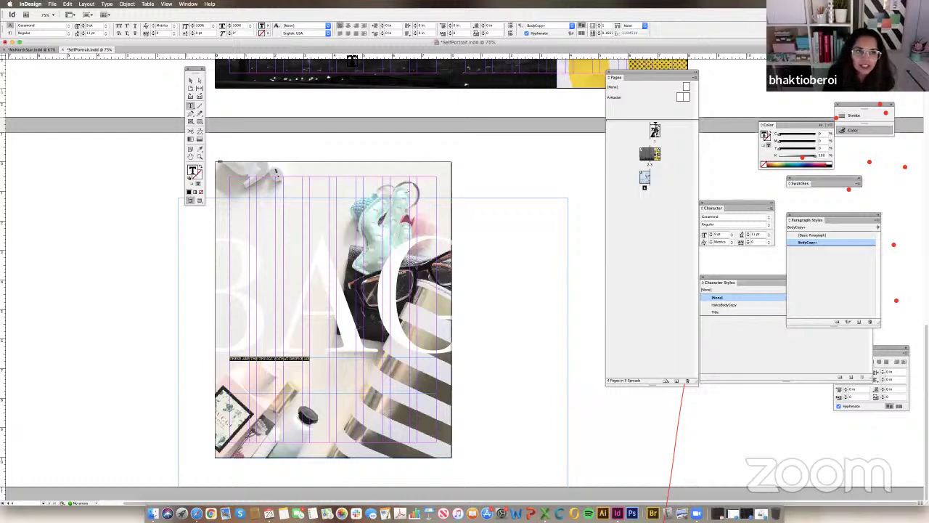
{"action": "left_click", "coordinate": [173, 32]}
{"action": "left_click", "coordinate": [171, 135]}
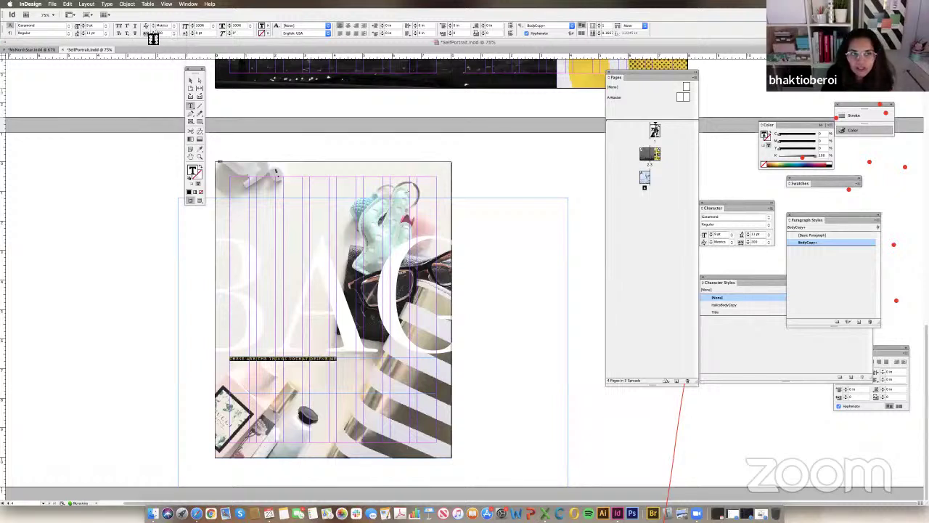
{"action": "left_click", "coordinate": [191, 80]}
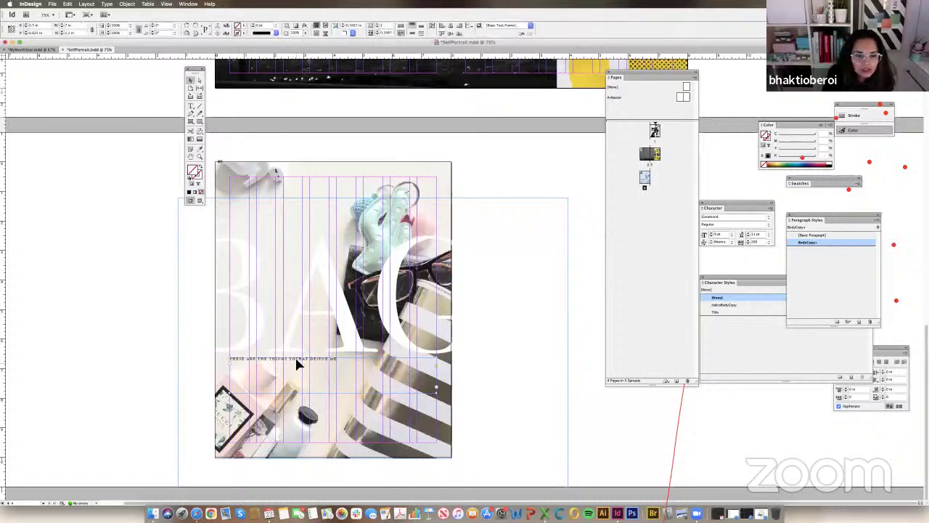
{"action": "left_click", "coordinate": [191, 105]}
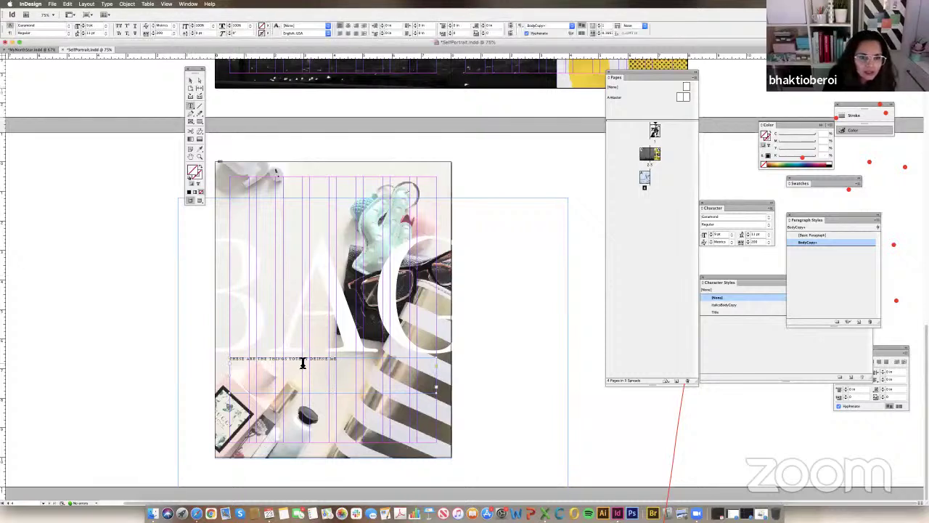
{"action": "triple_click", "coordinate": [303, 361]}
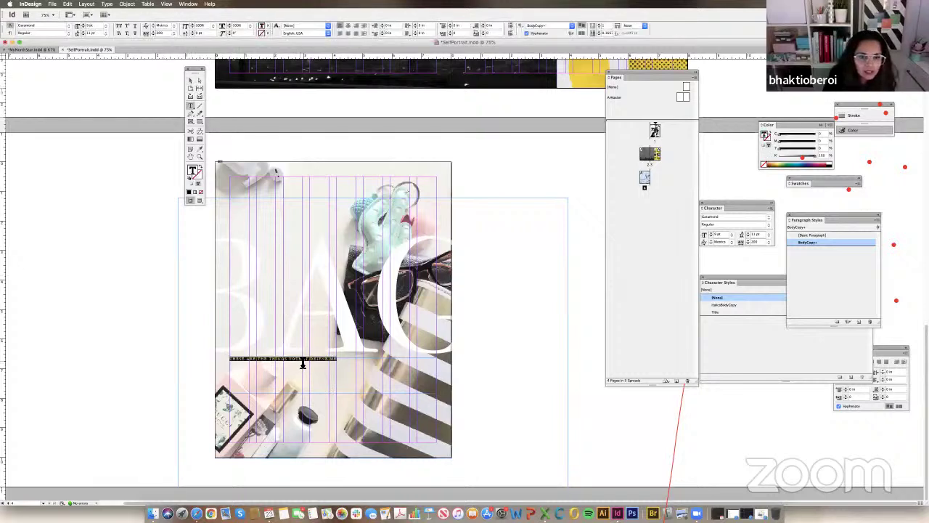
{"action": "left_click", "coordinate": [152, 33]}
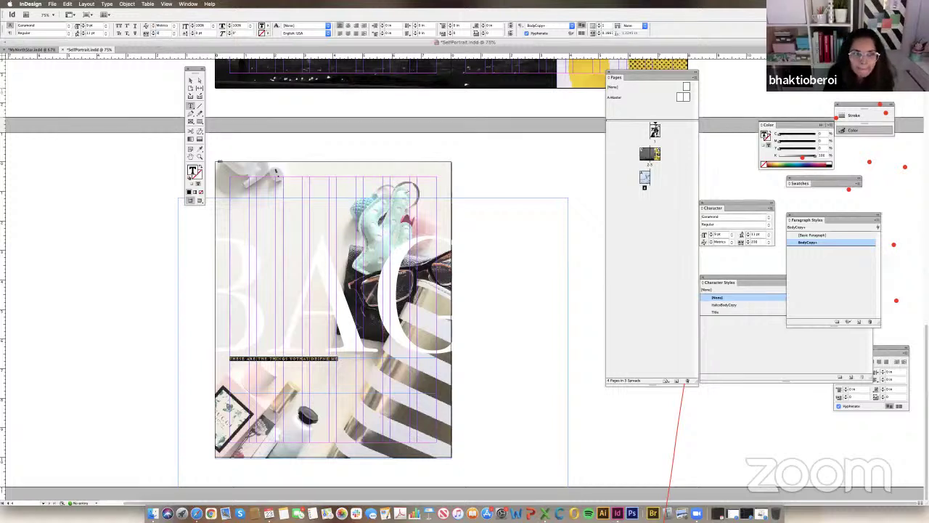
Preview the page without guides and move the caption up over the BAG headline.
{"action": "left_click", "coordinate": [191, 82]}
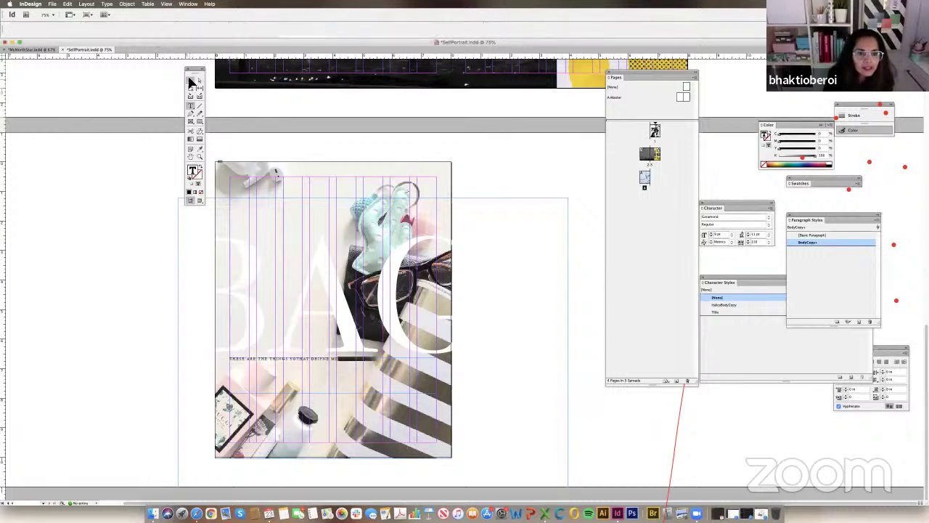
{"action": "left_click", "coordinate": [290, 361]}
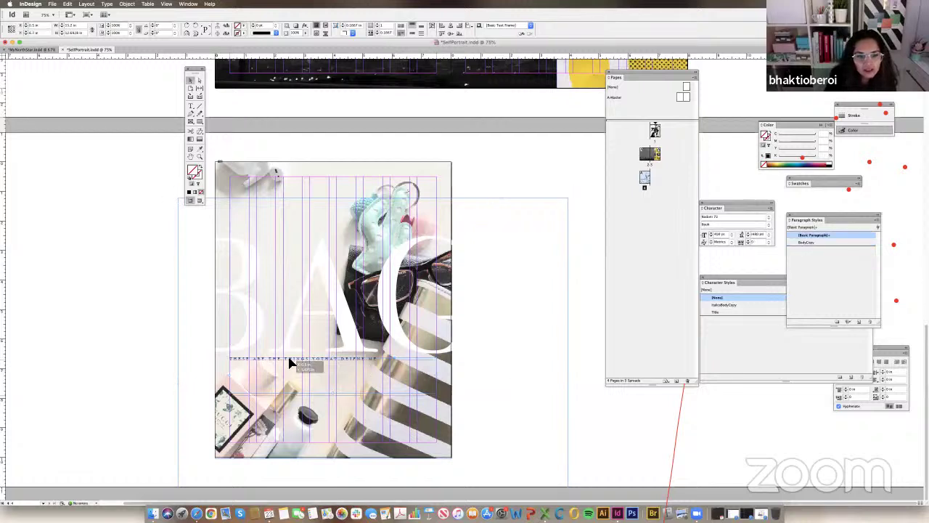
{"action": "left_click_drag", "start_coordinate": [290, 362], "coordinate": [290, 363]}
{"action": "key", "text": "super+semicolon"}
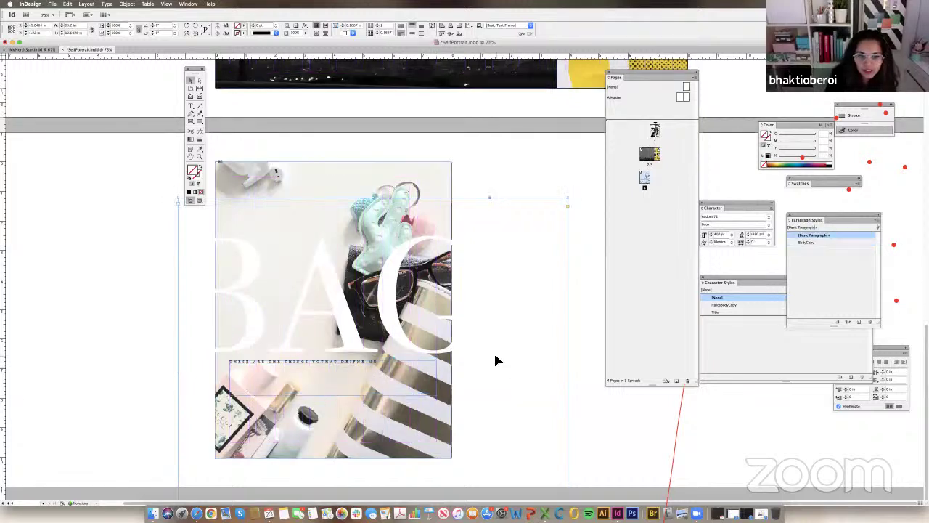
{"action": "left_click", "coordinate": [483, 174]}
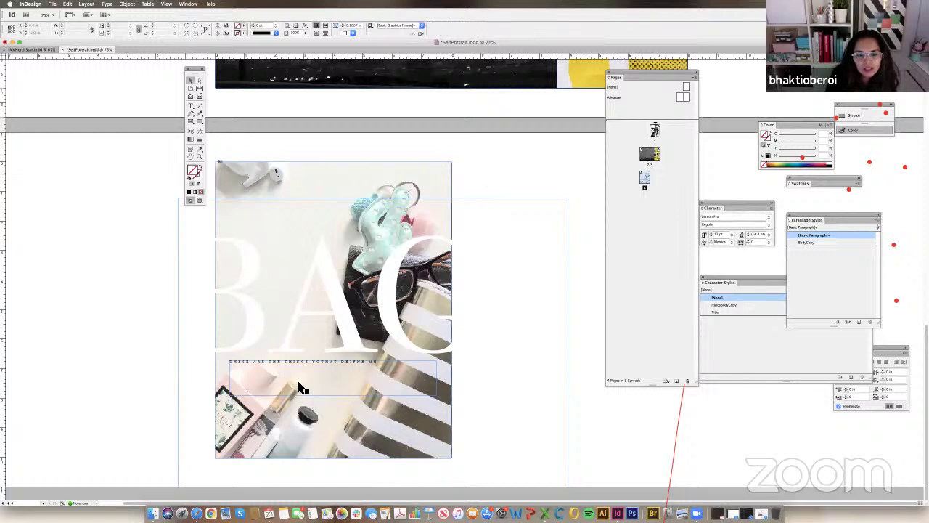
{"action": "key", "text": "super+semicolon"}
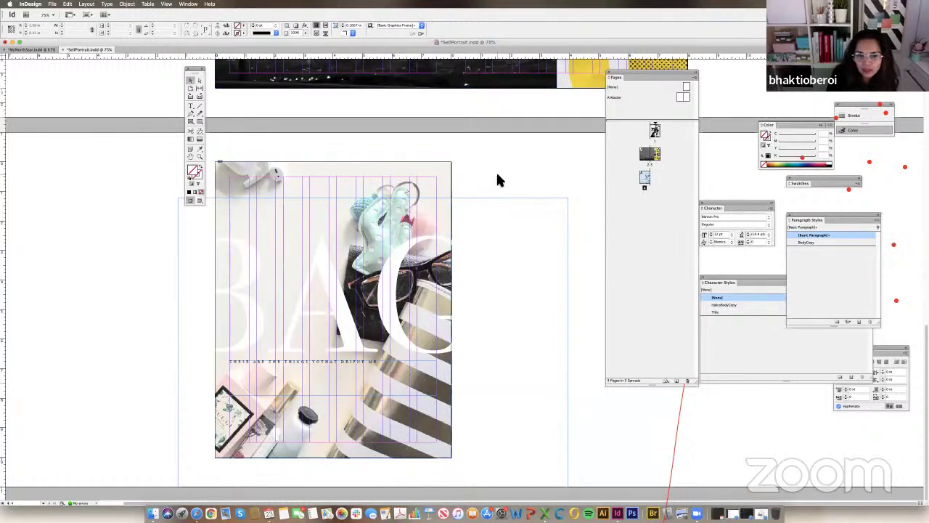
{"action": "key", "text": "super+semicolon"}
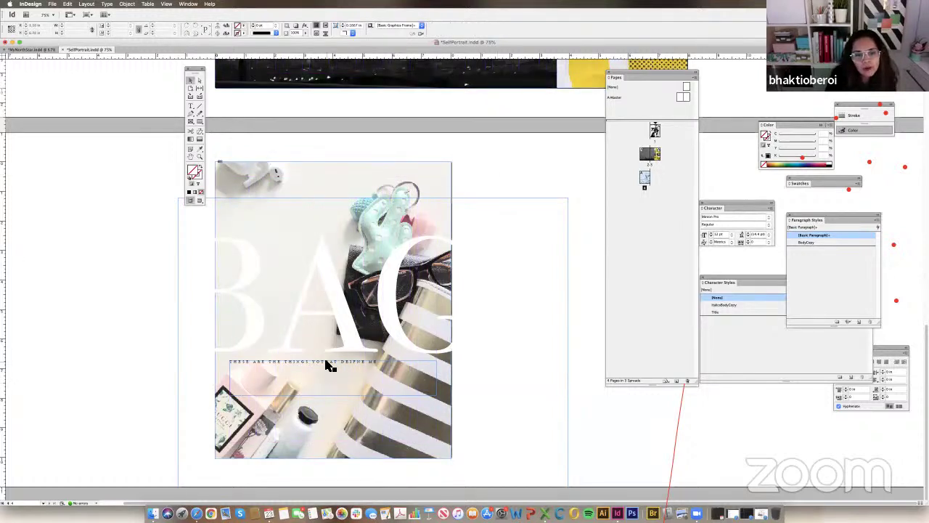
{"action": "left_click_drag", "start_coordinate": [328, 365], "coordinate": [318, 297]}
Break the caption after THINGS, remove the stray space, loosen leading, and raise the frame.
{"action": "left_click", "coordinate": [191, 106]}
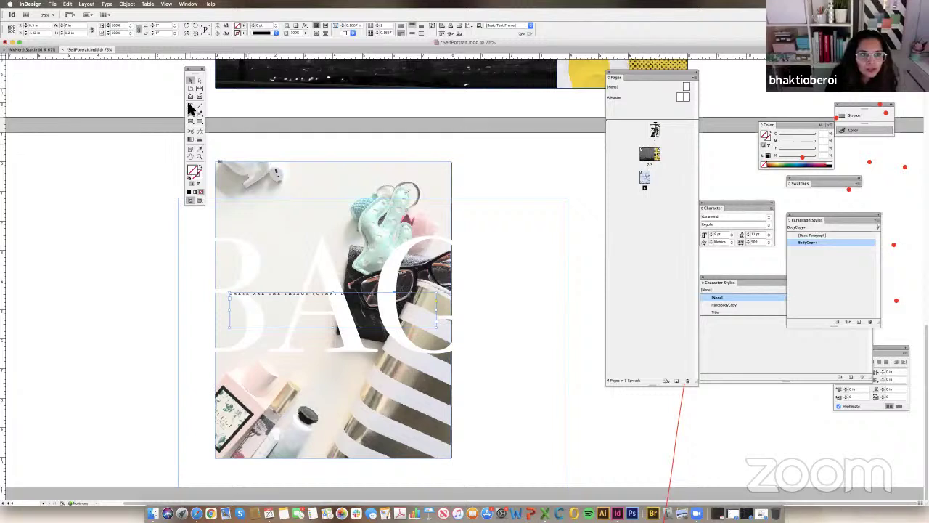
{"action": "left_click", "coordinate": [314, 296]}
{"action": "key", "text": "Return"}
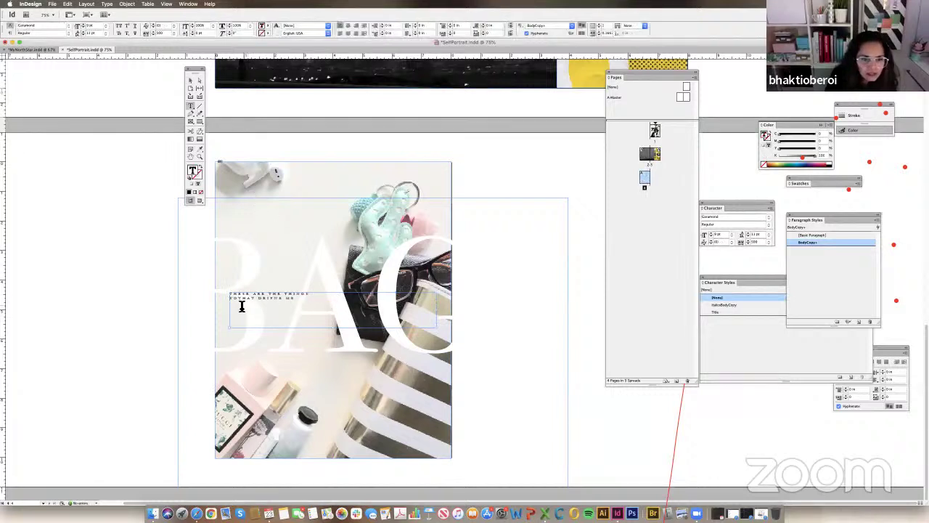
{"action": "key", "text": "Delete"}
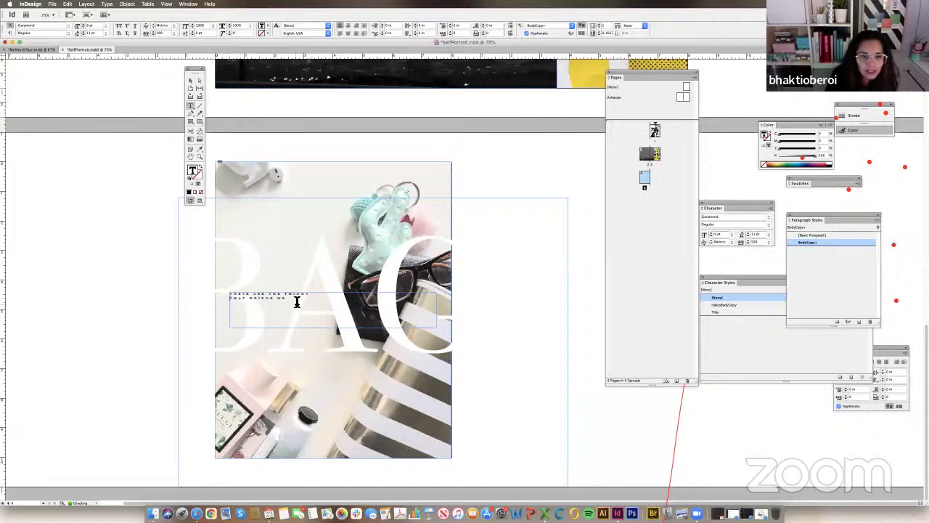
{"action": "left_click_drag", "start_coordinate": [297, 302], "coordinate": [193, 284]}
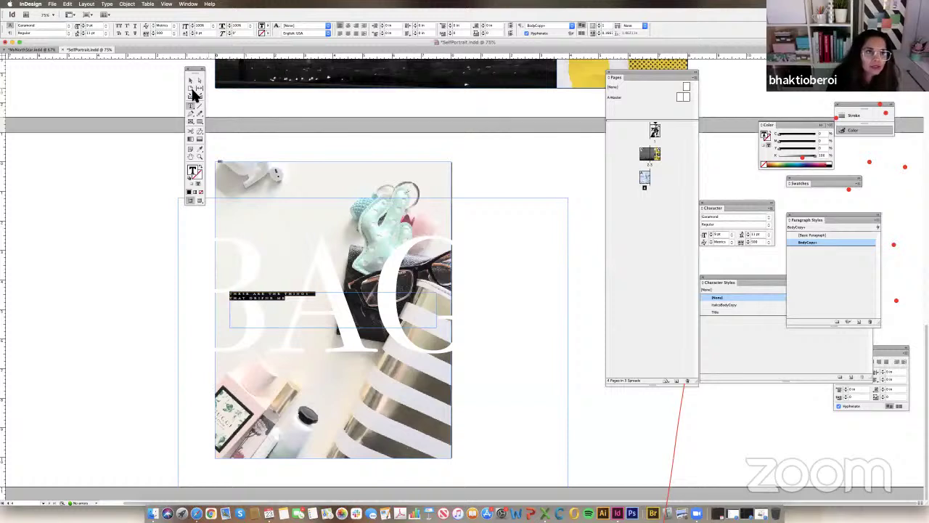
{"action": "left_click", "coordinate": [82, 32]}
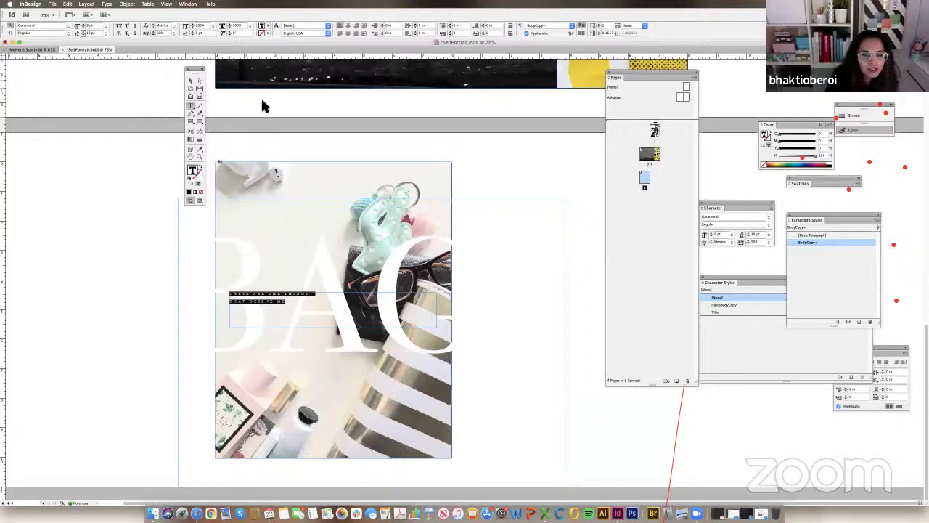
{"action": "key", "text": "Escape"}
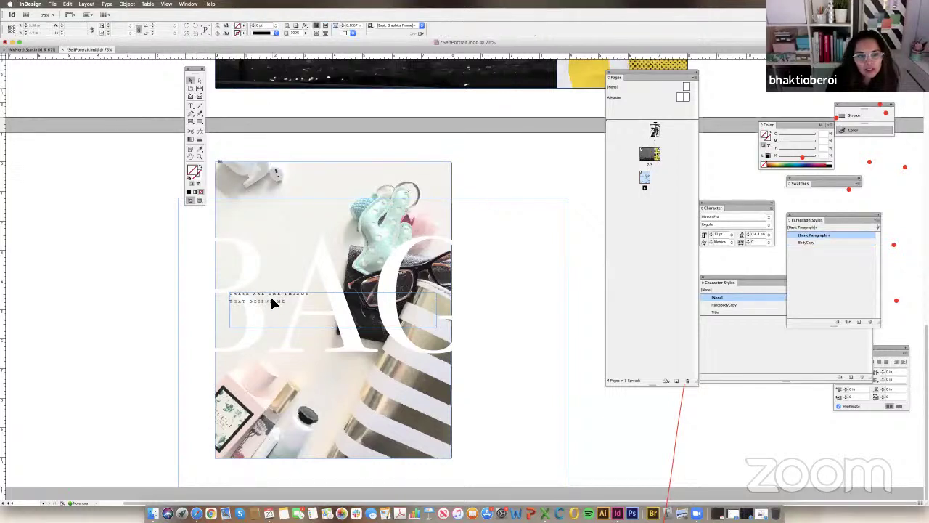
{"action": "left_click_drag", "start_coordinate": [272, 303], "coordinate": [273, 269]}
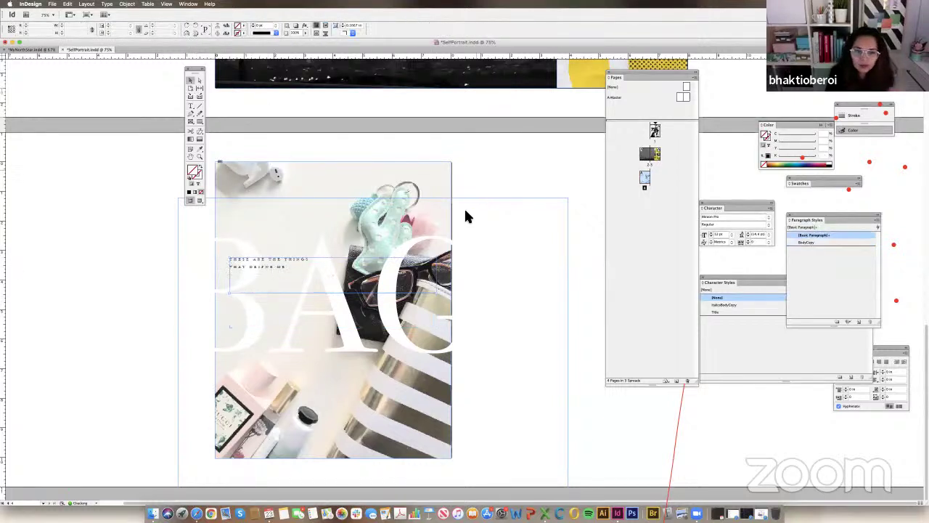
Collapse the Pages panel, move it off the spread, and save the SelfPortrait document.
{"action": "scroll", "coordinate": [474, 175], "scroll_direction": "up", "scroll_amount": 9}
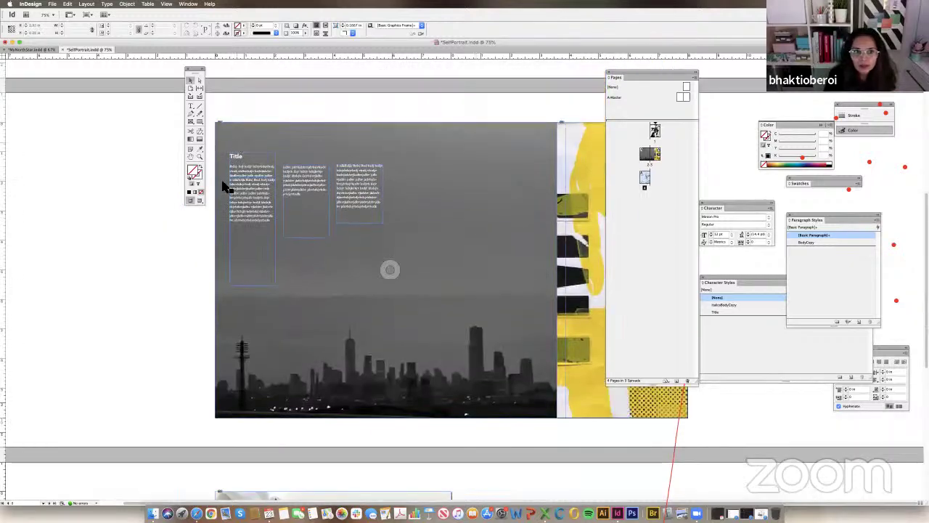
{"action": "double_click", "coordinate": [616, 71]}
{"action": "left_click_drag", "start_coordinate": [616, 71], "coordinate": [724, 81]}
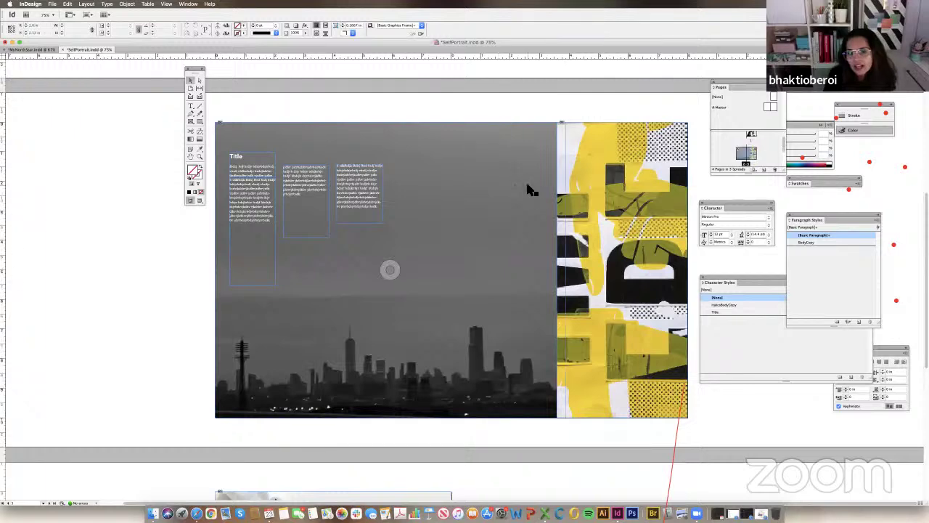
{"action": "scroll", "coordinate": [529, 191], "scroll_direction": "up", "scroll_amount": 6}
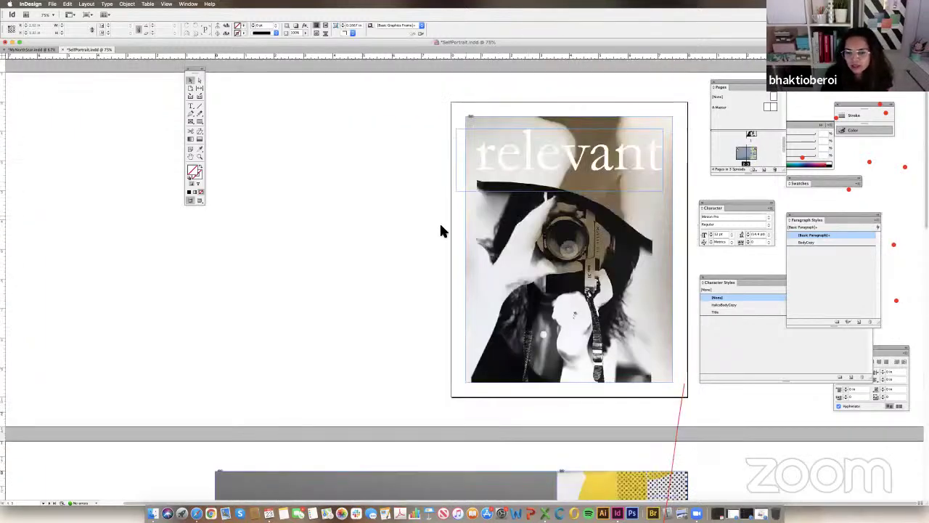
{"action": "left_click", "coordinate": [53, 4]}
{"action": "left_click", "coordinate": [67, 51]}
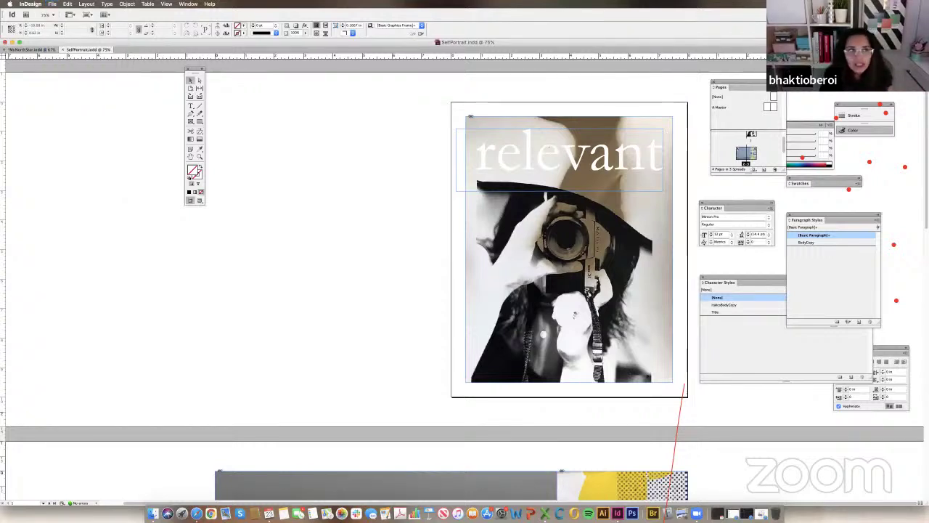
Export SelfPortrait to the Desktop as Adobe PDF (Interactive) with the default spread settings.
{"action": "left_click", "coordinate": [52, 5]}
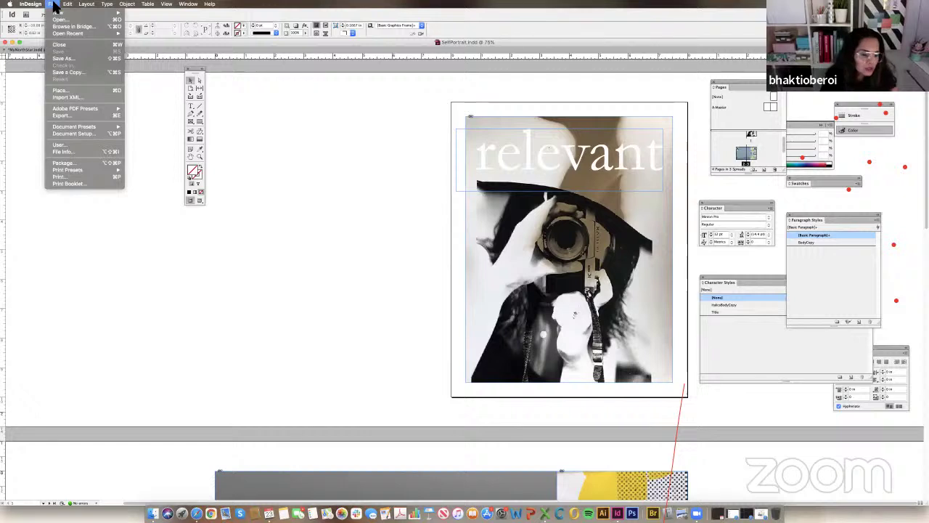
{"action": "left_click", "coordinate": [79, 205]}
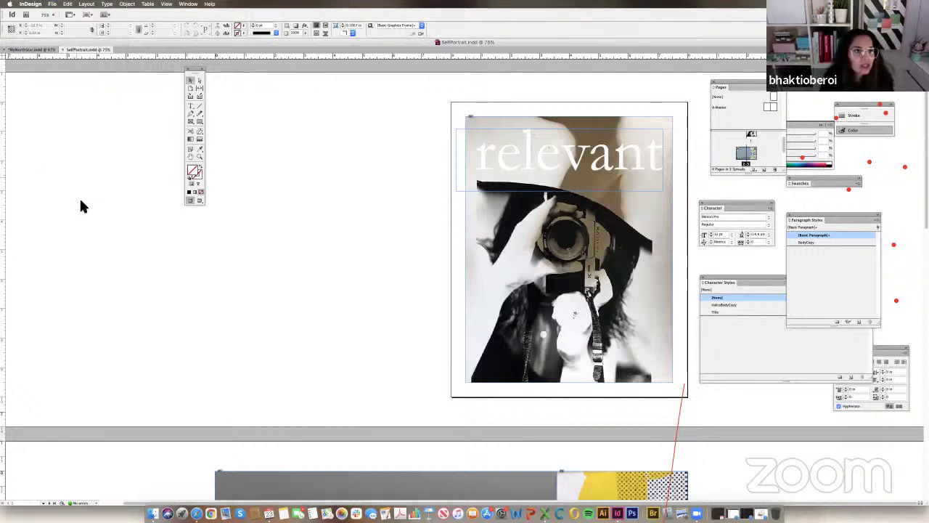
{"action": "left_click", "coordinate": [52, 4]}
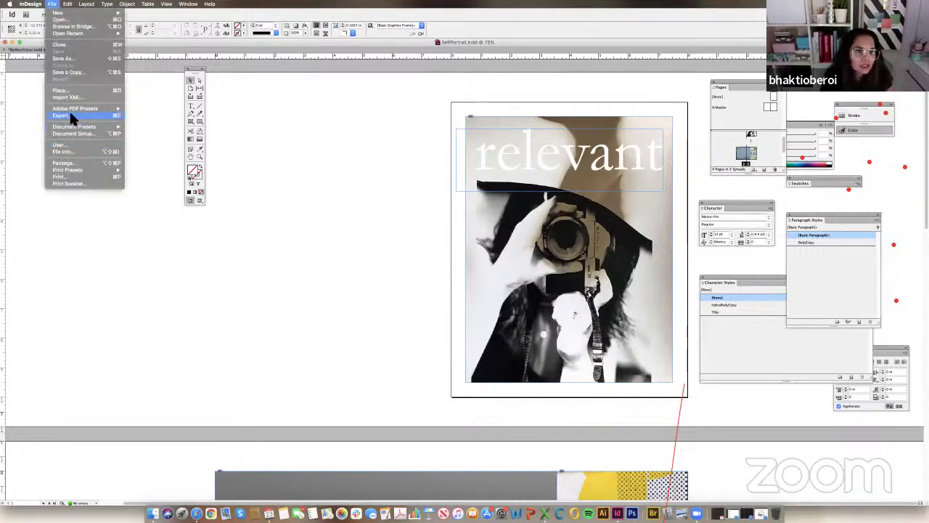
{"action": "left_click", "coordinate": [71, 116]}
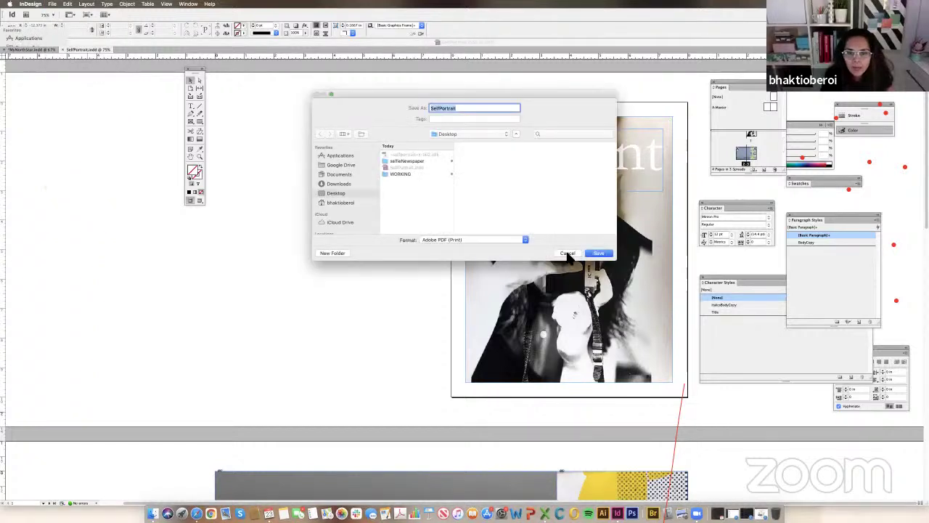
{"action": "left_click", "coordinate": [567, 254]}
{"action": "left_click", "coordinate": [54, 5]}
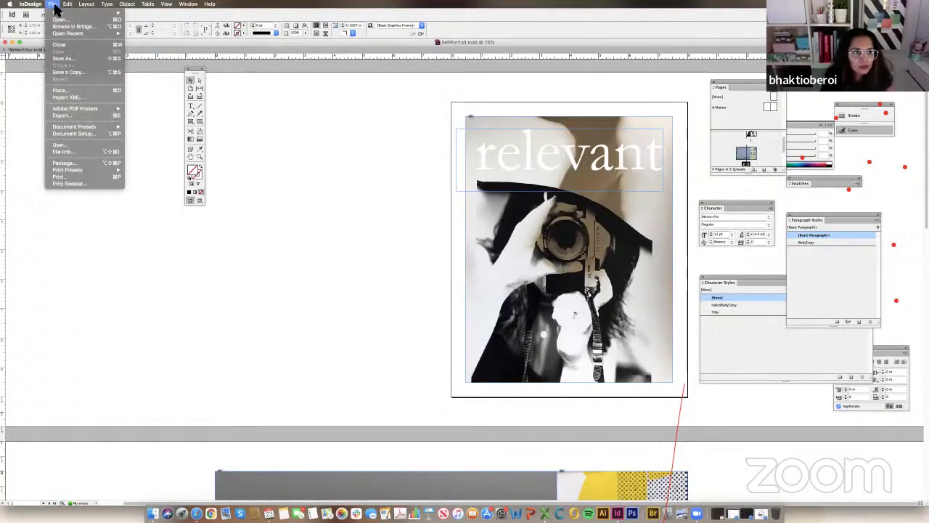
{"action": "left_click", "coordinate": [65, 118]}
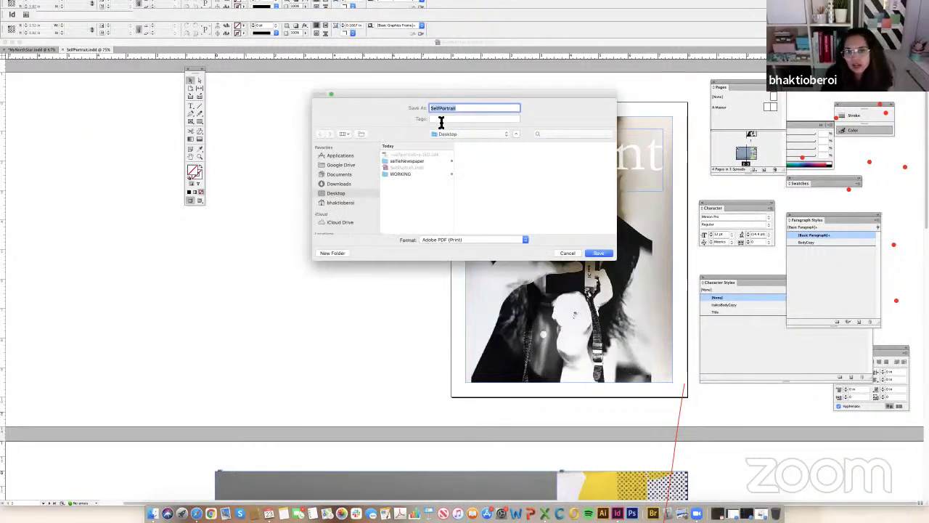
{"action": "left_click", "coordinate": [478, 243]}
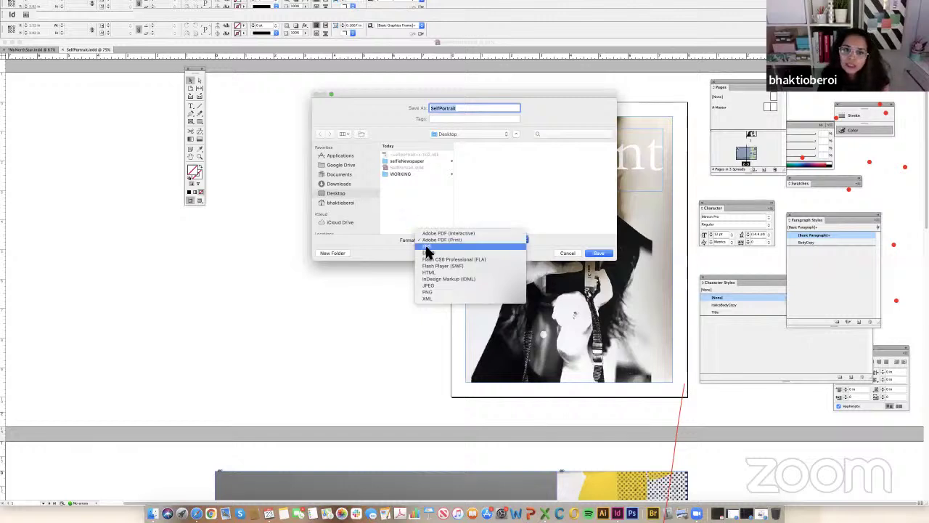
{"action": "left_click", "coordinate": [475, 233]}
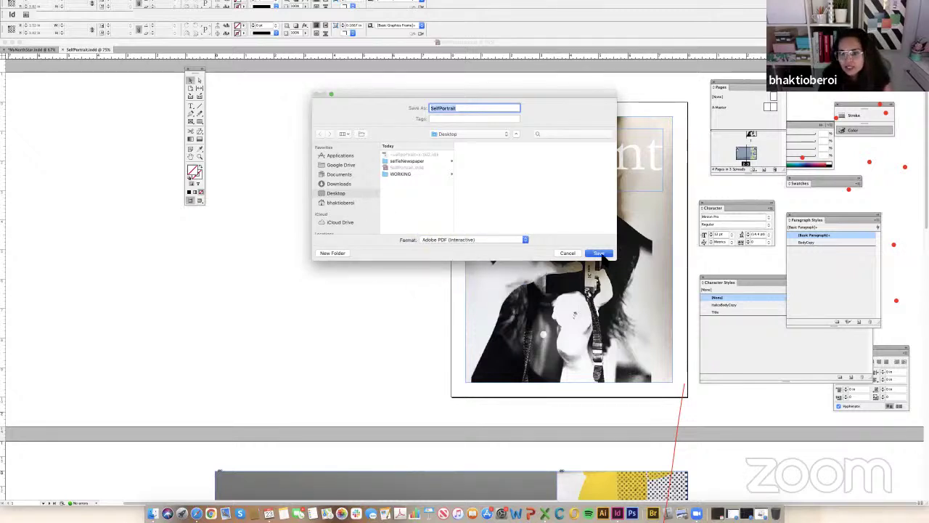
{"action": "left_click", "coordinate": [598, 252]}
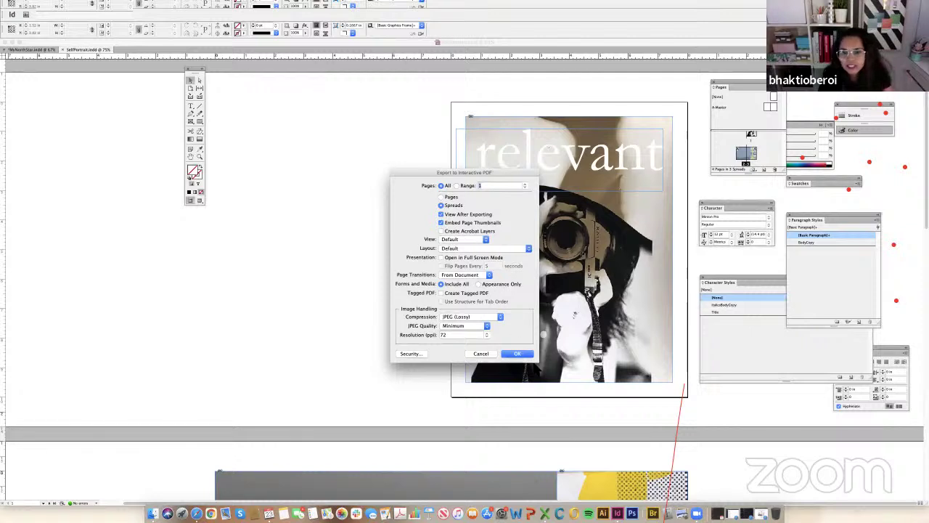
{"action": "left_click", "coordinate": [517, 354]}
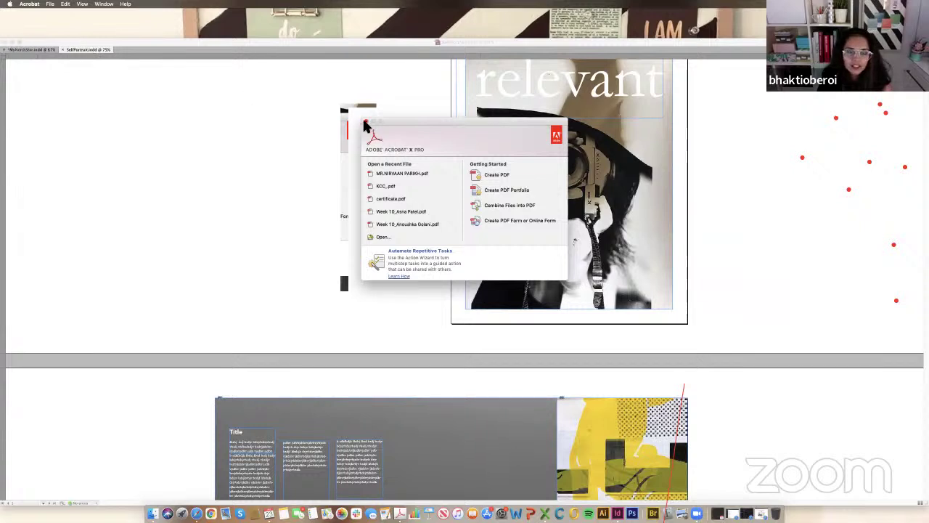
Quit Acrobat and open SelfPortrait.pdf from the desktop in Preview.
{"action": "left_click", "coordinate": [40, 50]}
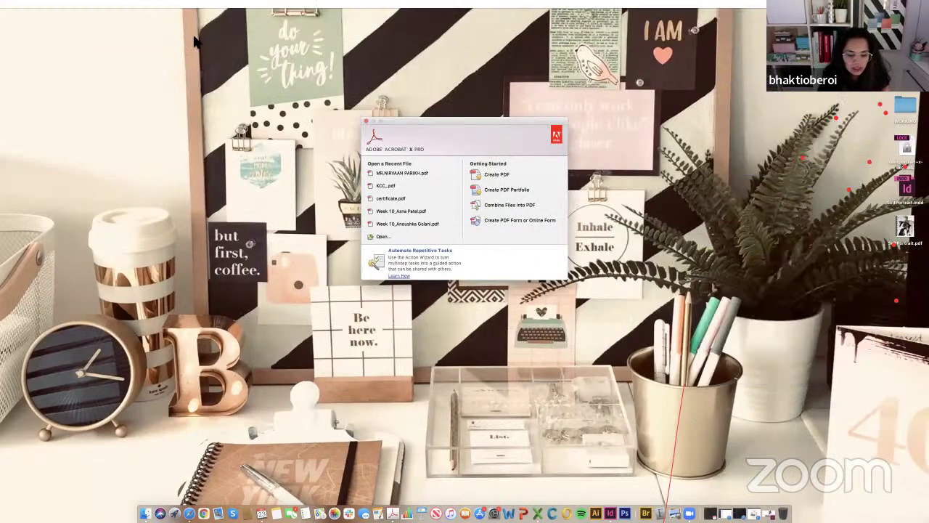
{"action": "left_click", "coordinate": [404, 110]}
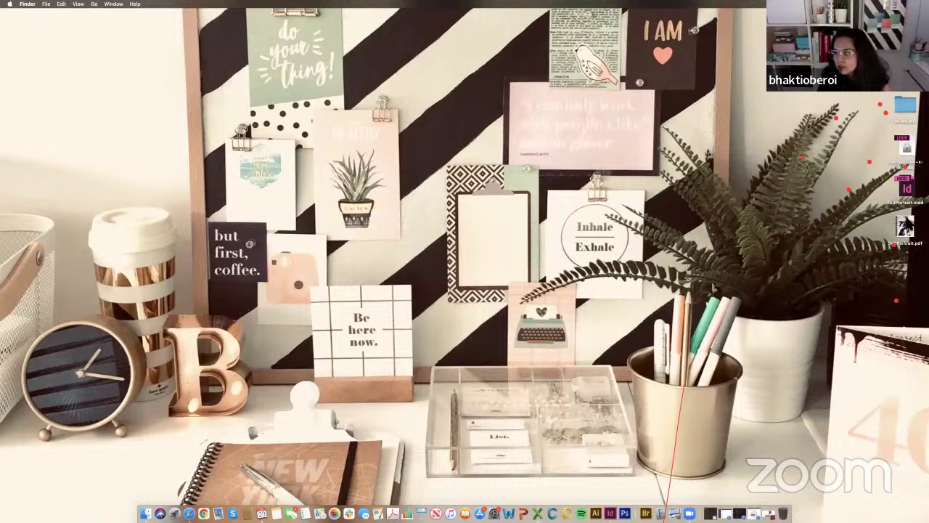
{"action": "left_click", "coordinate": [392, 513]}
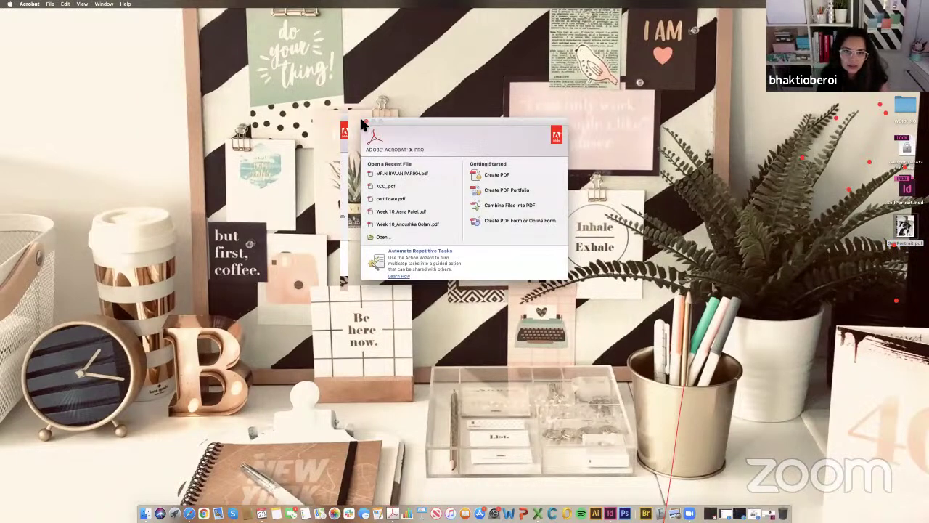
{"action": "left_click", "coordinate": [32, 5]}
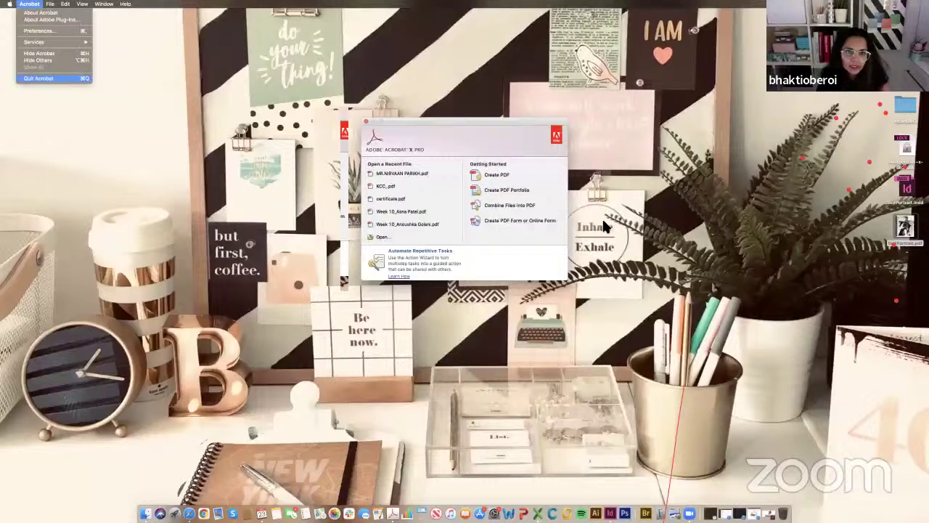
{"action": "left_click", "coordinate": [37, 78]}
{"action": "left_click_drag", "start_coordinate": [905, 229], "coordinate": [603, 174]}
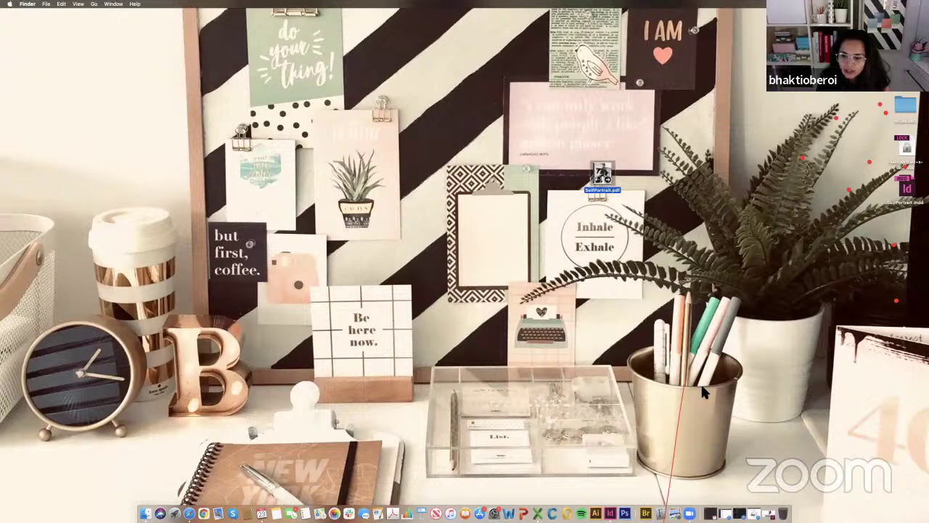
{"action": "left_click", "coordinate": [342, 182]}
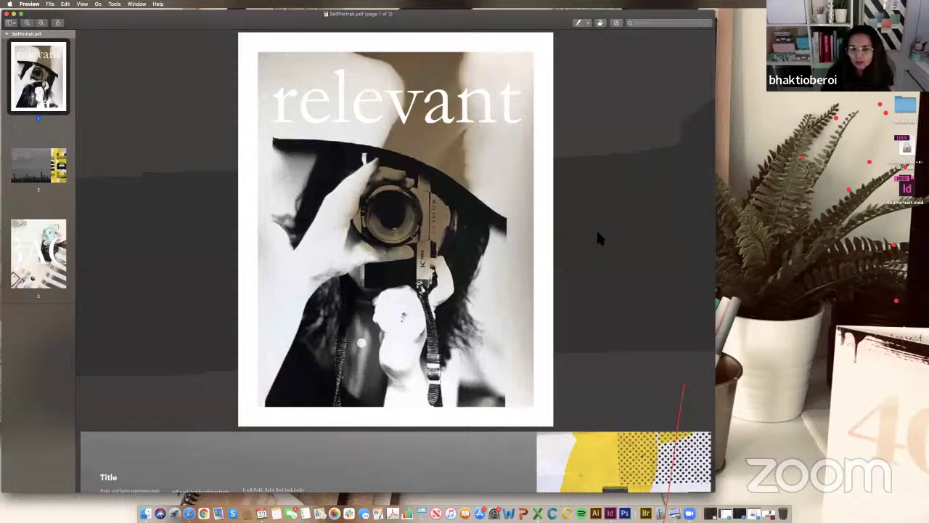
Zoom out and scroll through SelfPortrait.pdf's three pages, then close the Preview window.
{"action": "key", "text": "super+minus"}
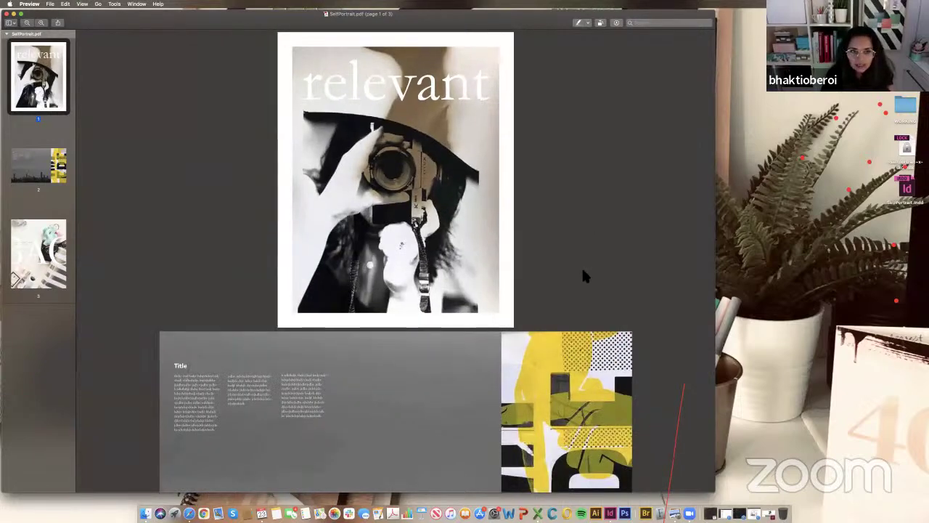
{"action": "scroll", "coordinate": [582, 272], "scroll_direction": "down", "scroll_amount": 5}
{"action": "scroll", "coordinate": [583, 272], "scroll_direction": "down", "scroll_amount": 5}
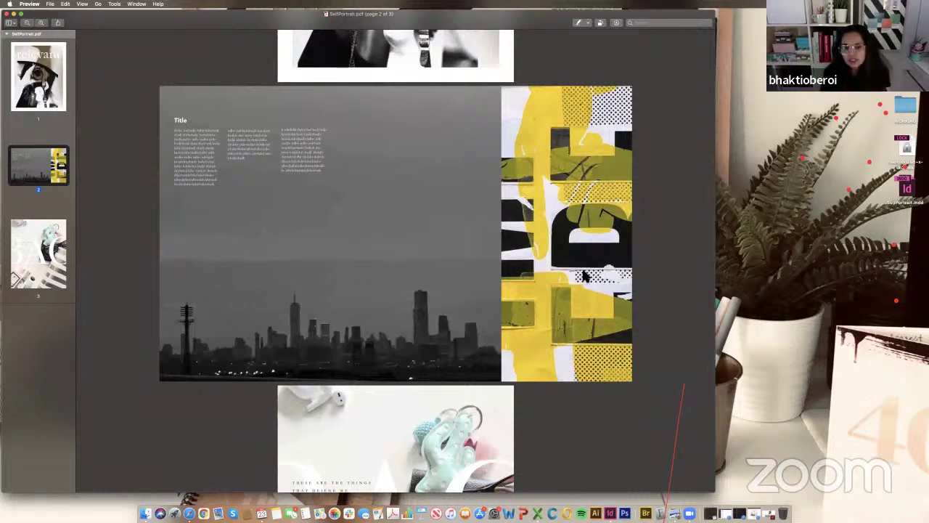
{"action": "scroll", "coordinate": [585, 276], "scroll_direction": "down", "scroll_amount": 5}
{"action": "scroll", "coordinate": [581, 280], "scroll_direction": "down", "scroll_amount": 3}
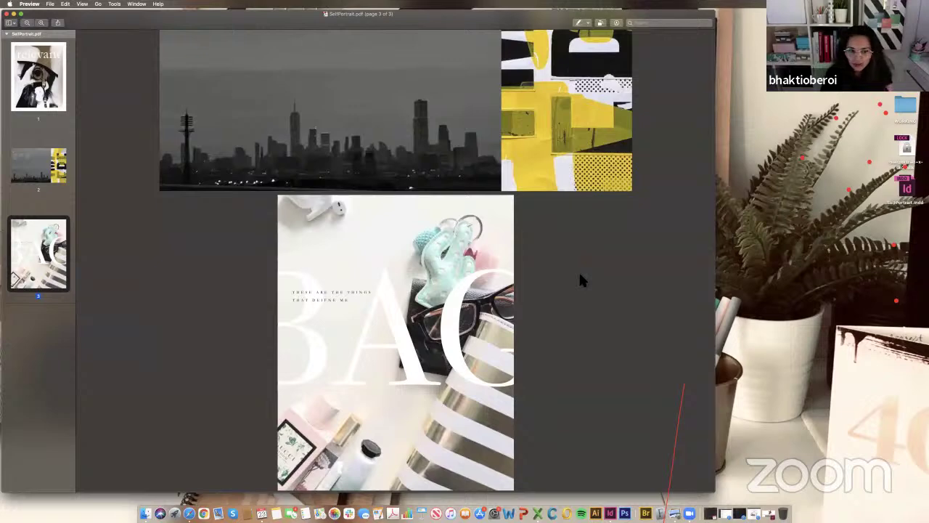
{"action": "scroll", "coordinate": [578, 279], "scroll_direction": "up", "scroll_amount": 1}
{"action": "scroll", "coordinate": [579, 276], "scroll_direction": "up", "scroll_amount": 15}
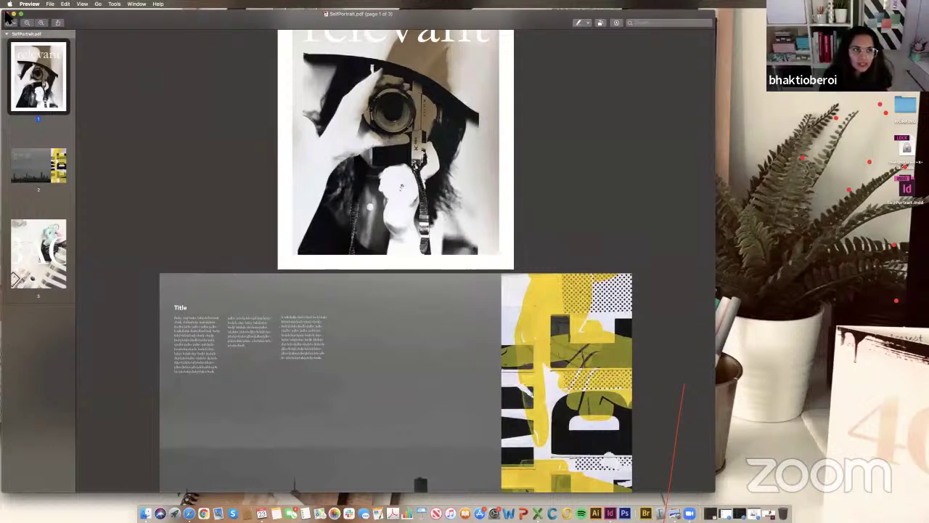
{"action": "key", "text": "super+w"}
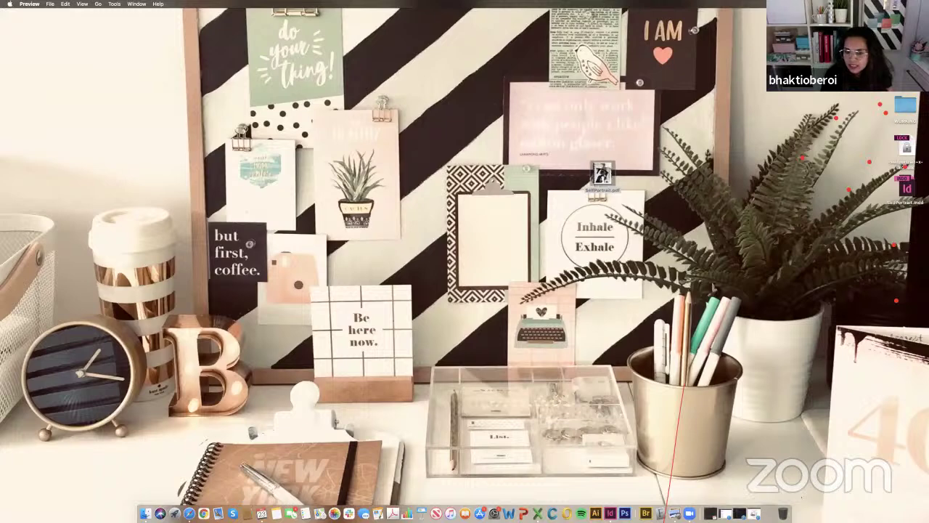
Re-export SelfPortrait.pdf as individual Pages instead of Spreads, replacing the existing file.
{"action": "key", "text": "super+Tab"}
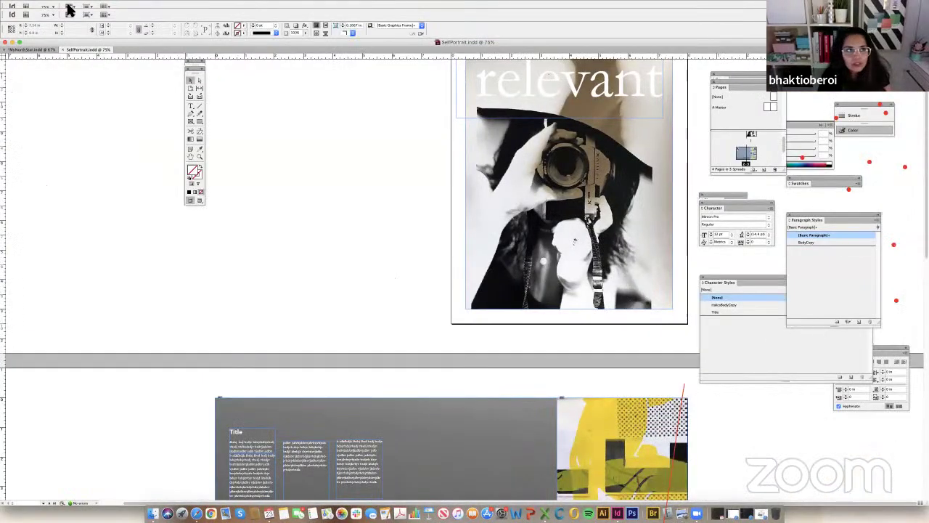
{"action": "left_click", "coordinate": [53, 3]}
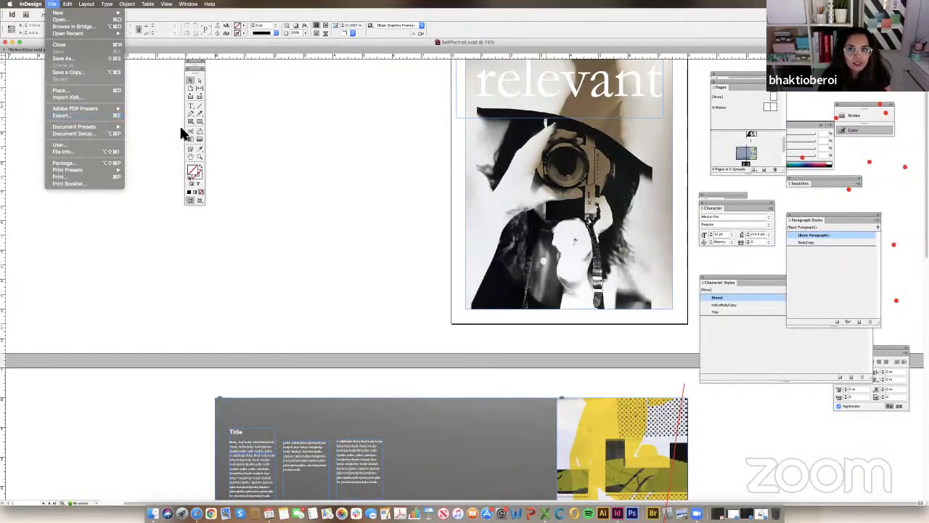
{"action": "left_click", "coordinate": [68, 115]}
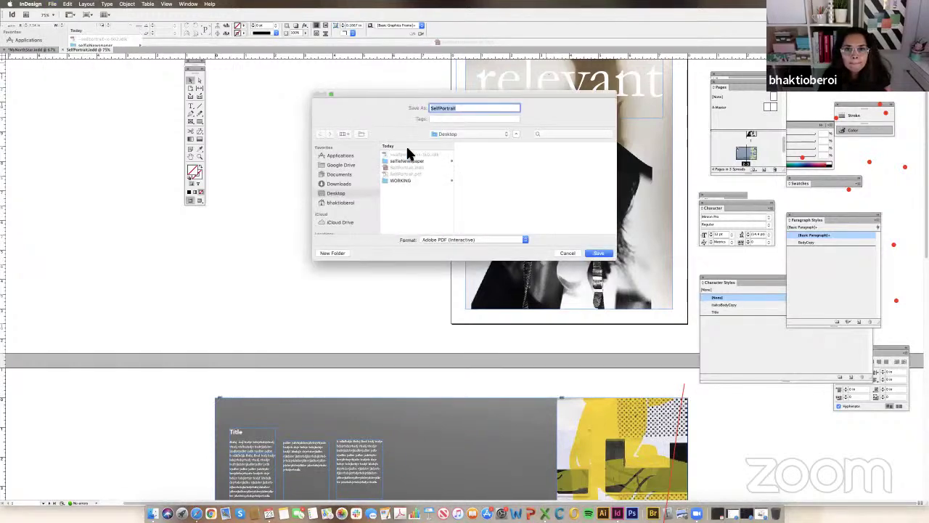
{"action": "left_click", "coordinate": [598, 252]}
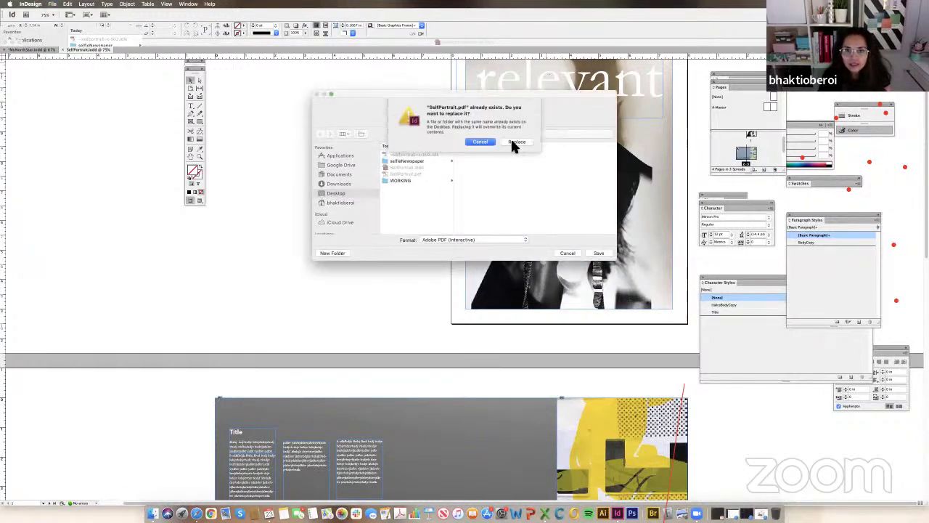
{"action": "left_click", "coordinate": [516, 141]}
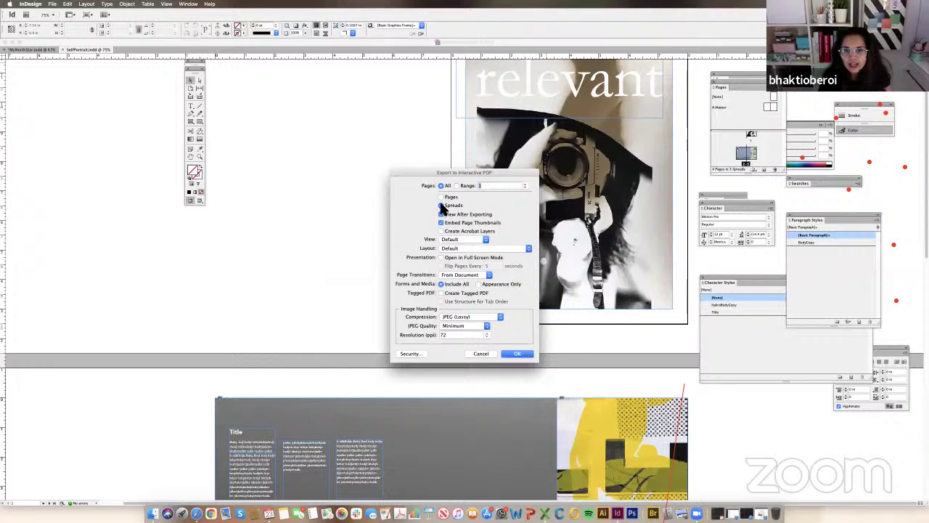
{"action": "left_click", "coordinate": [441, 197]}
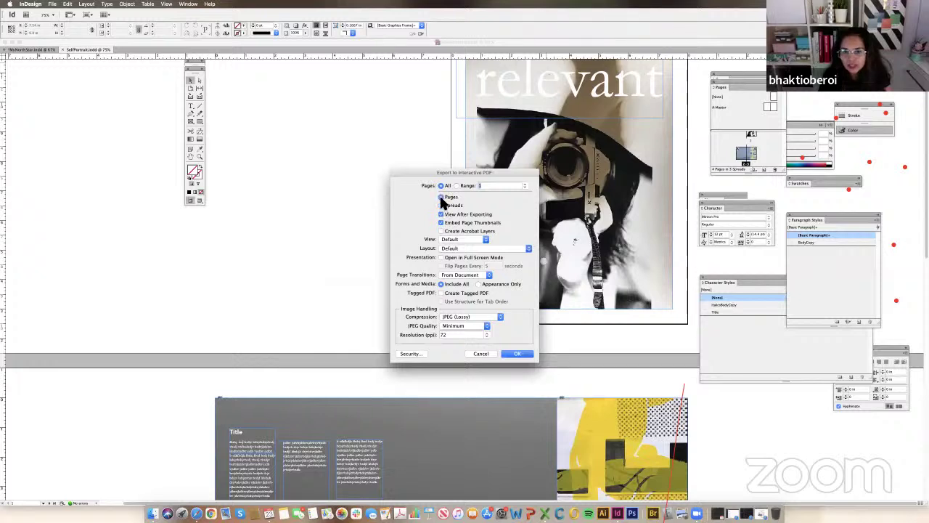
{"action": "left_click", "coordinate": [517, 354]}
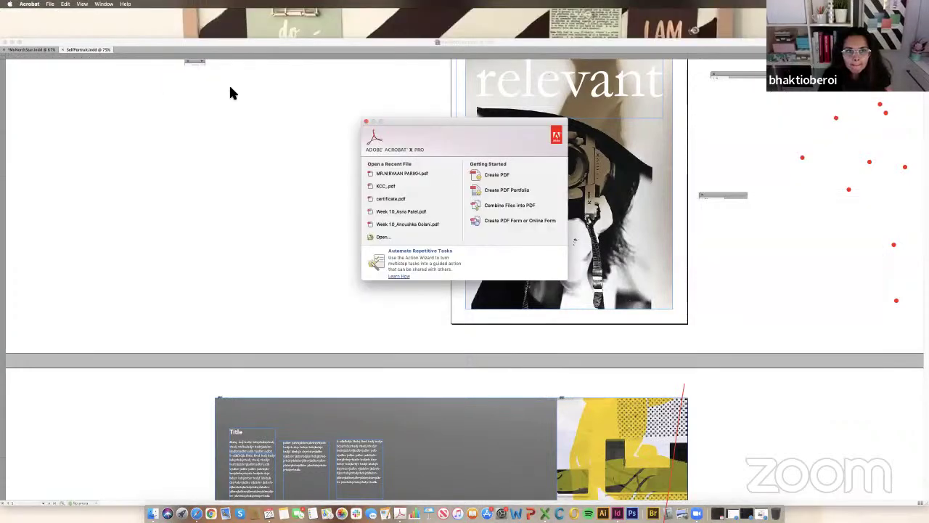
Minimize the SelfPortrait document window in InDesign and quit Acrobat.
{"action": "left_click", "coordinate": [147, 58]}
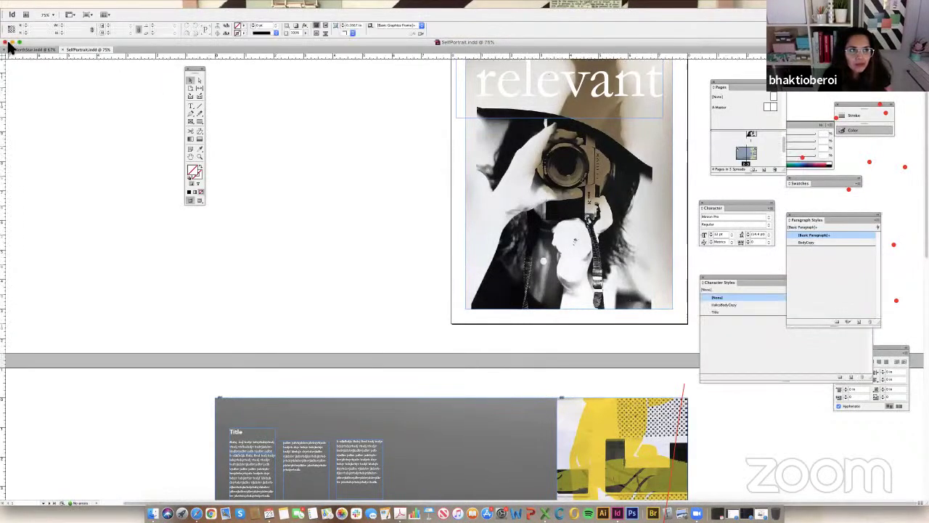
{"action": "left_click", "coordinate": [13, 42]}
{"action": "left_click", "coordinate": [459, 140]}
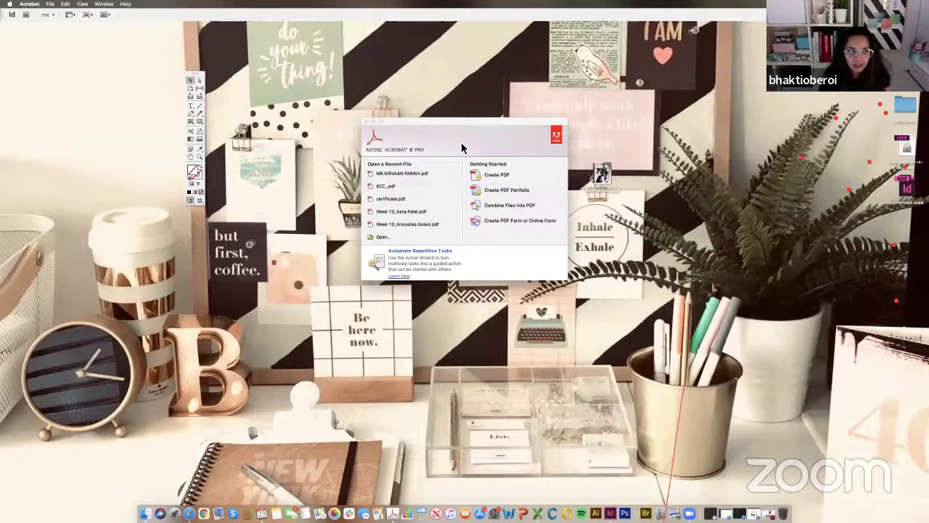
{"action": "key", "text": "super+q"}
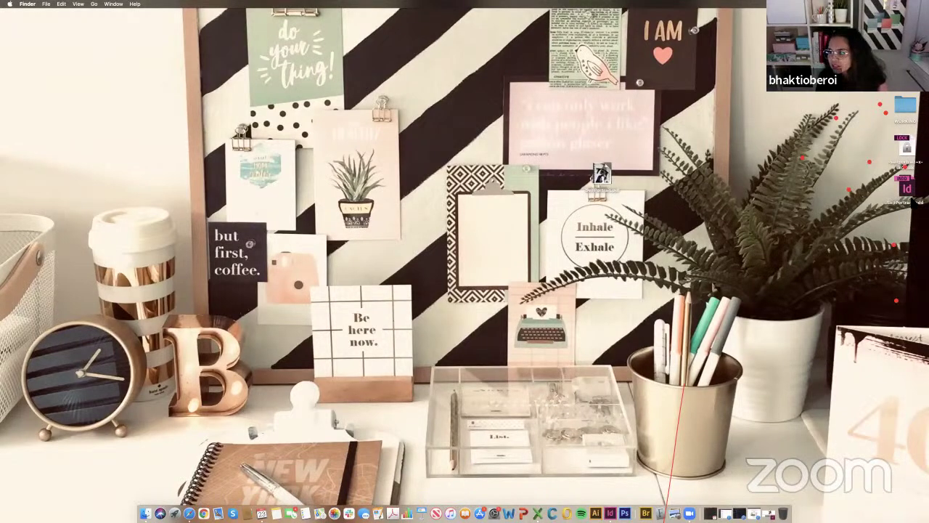
Clean up the desktop icons, sorted by name.
{"action": "left_click", "coordinate": [906, 189]}
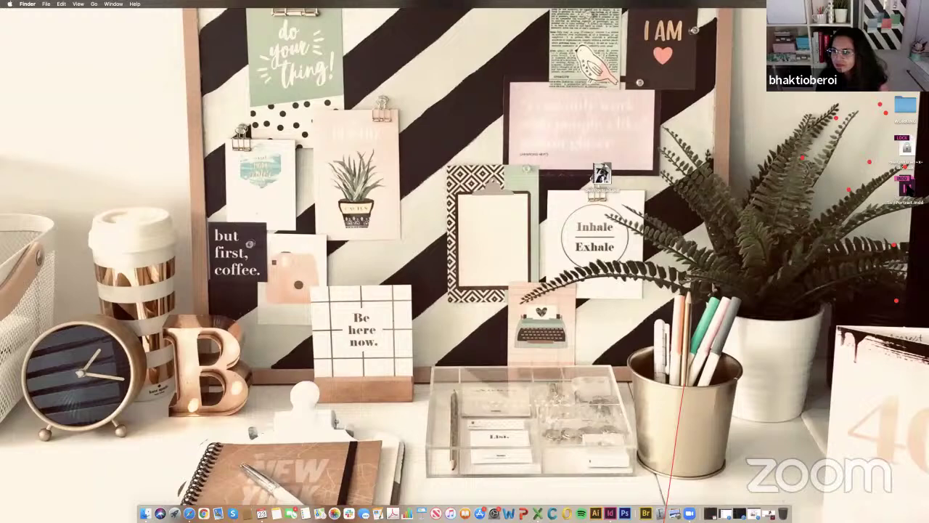
{"action": "left_click", "coordinate": [78, 3]}
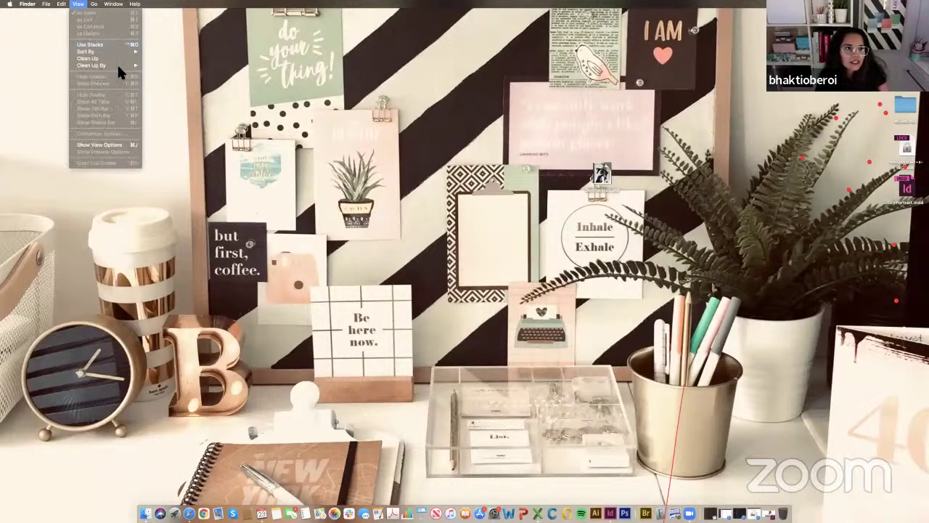
{"action": "mouse_move", "coordinate": [117, 65]}
{"action": "left_click", "coordinate": [157, 65]}
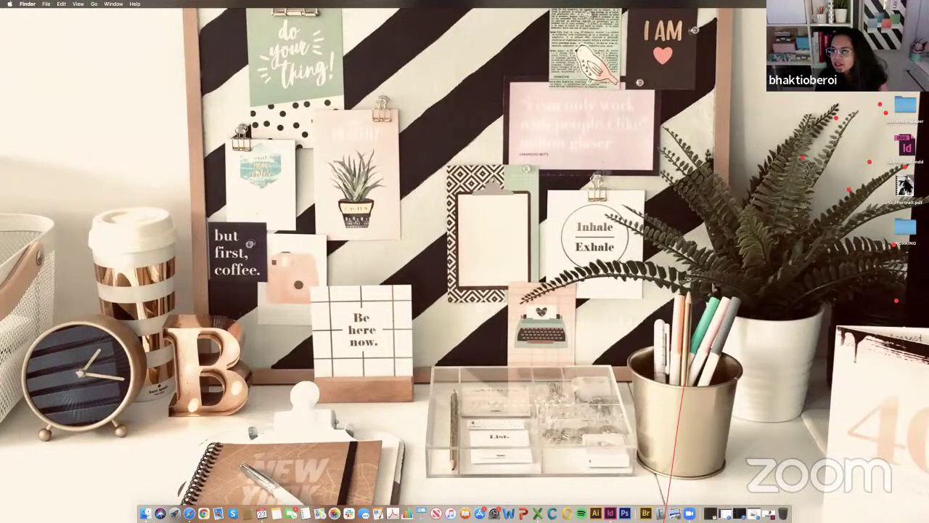
Review the four single pages of SelfPortrait.pdf in Preview, then quit Preview.
{"action": "left_click", "coordinate": [672, 513]}
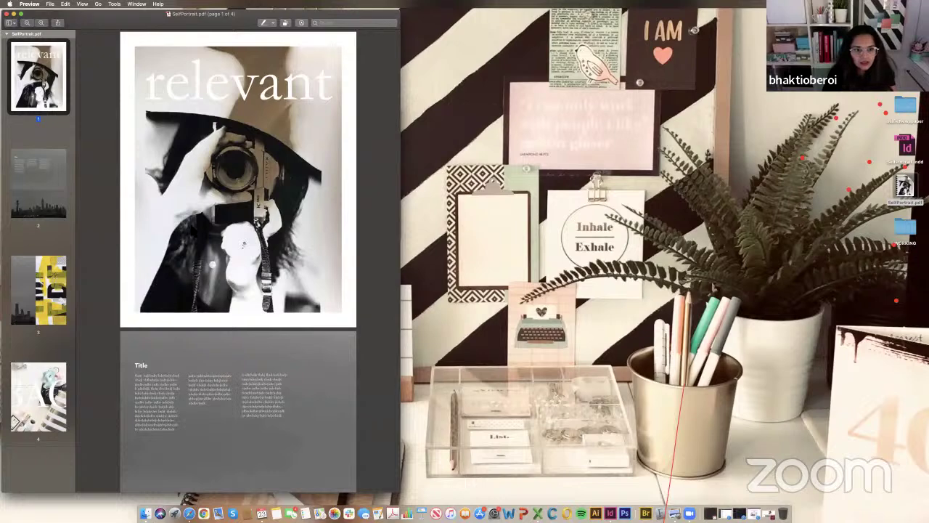
{"action": "scroll", "coordinate": [191, 227], "scroll_direction": "down", "scroll_amount": 5}
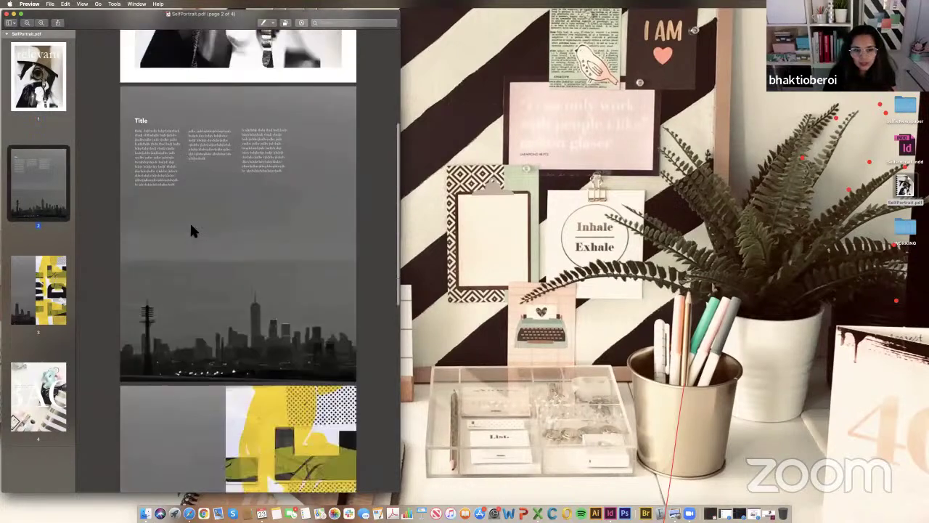
{"action": "scroll", "coordinate": [191, 226], "scroll_direction": "down", "scroll_amount": 10}
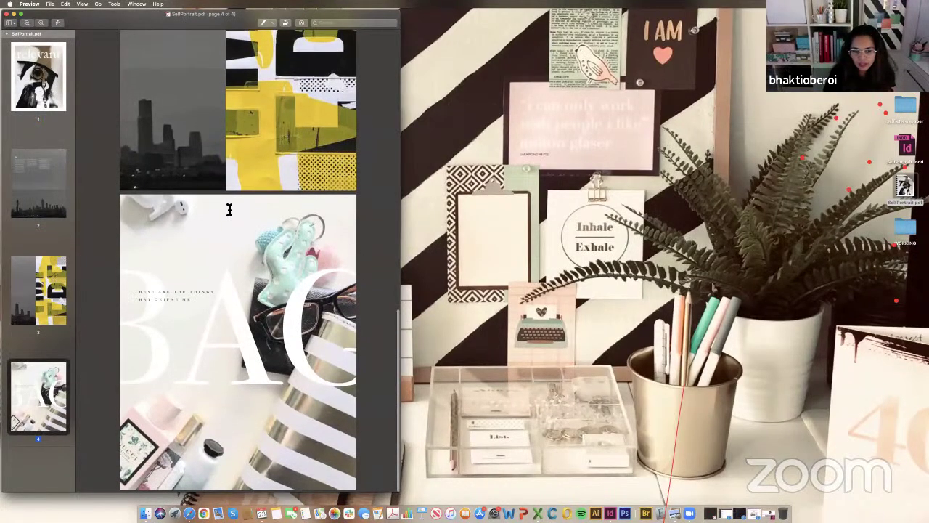
{"action": "scroll", "coordinate": [229, 210], "scroll_direction": "up", "scroll_amount": 15}
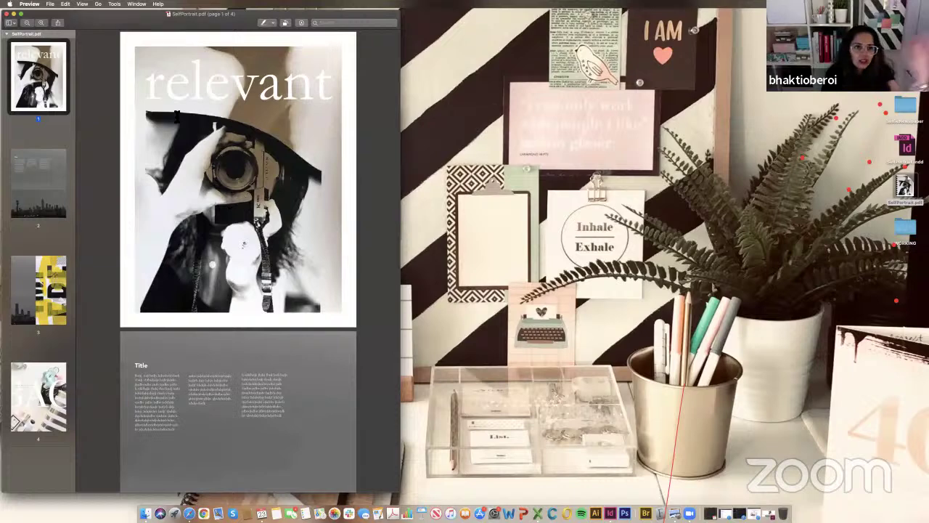
{"action": "scroll", "coordinate": [218, 256], "scroll_direction": "down", "scroll_amount": 15}
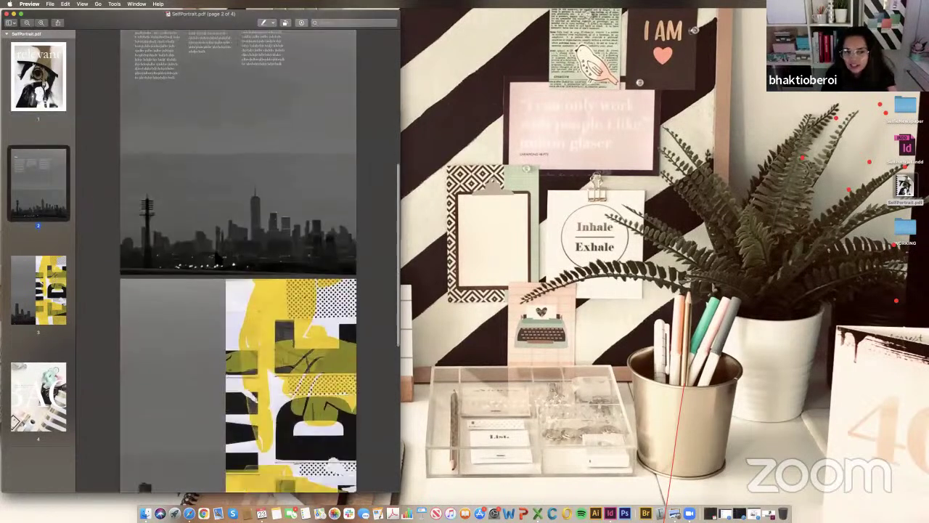
{"action": "scroll", "coordinate": [218, 256], "scroll_direction": "down", "scroll_amount": 3}
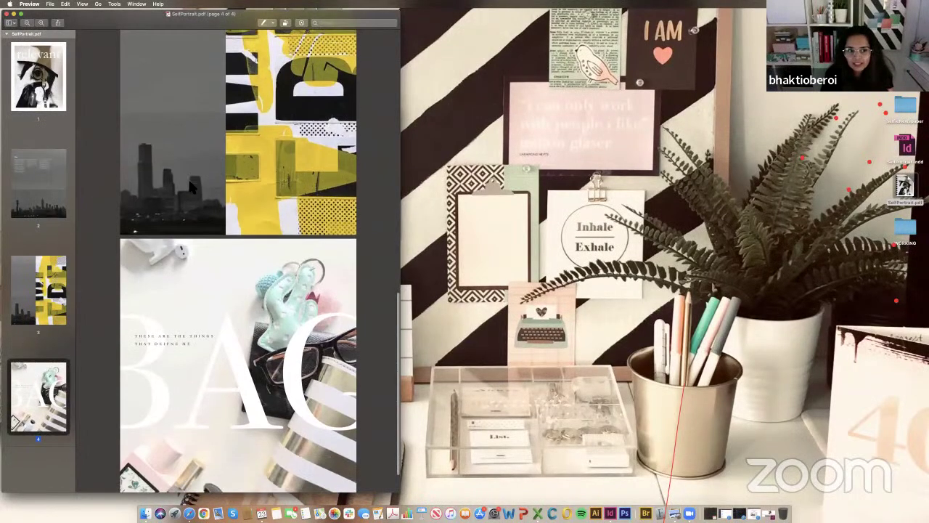
{"action": "scroll", "coordinate": [246, 283], "scroll_direction": "up", "scroll_amount": 8}
{"action": "scroll", "coordinate": [242, 276], "scroll_direction": "down", "scroll_amount": 10}
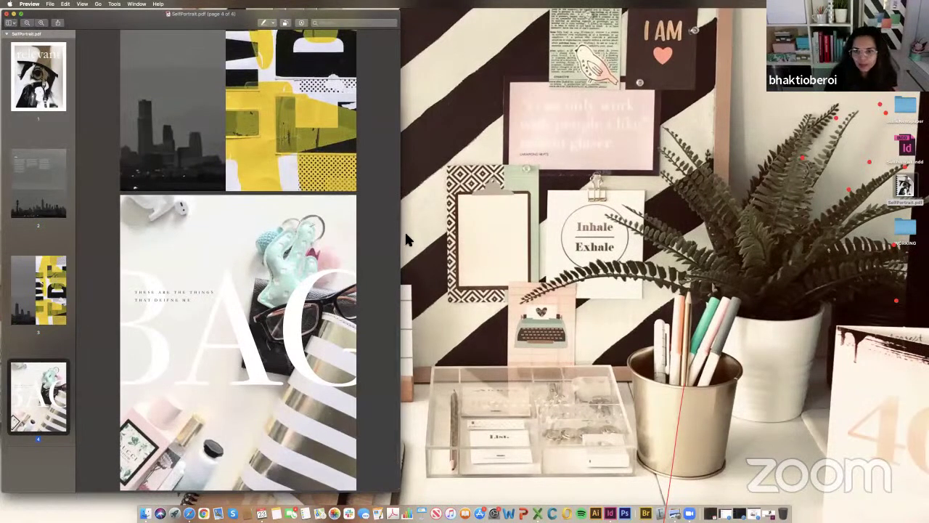
{"action": "key", "text": "super+q"}
Restore the InDesign window and switch to the MyNorthStar document.
{"action": "left_click", "coordinate": [769, 513]}
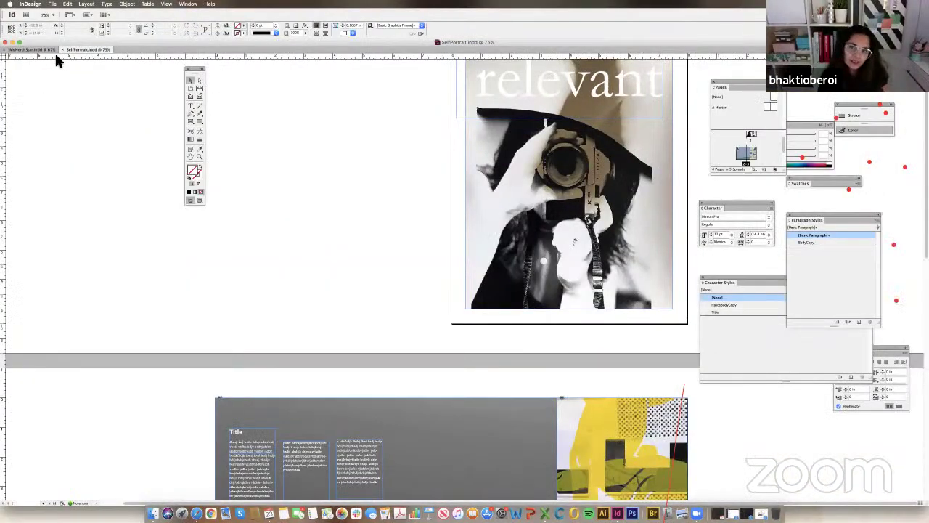
{"action": "scroll", "coordinate": [230, 137], "scroll_direction": "up", "scroll_amount": 2}
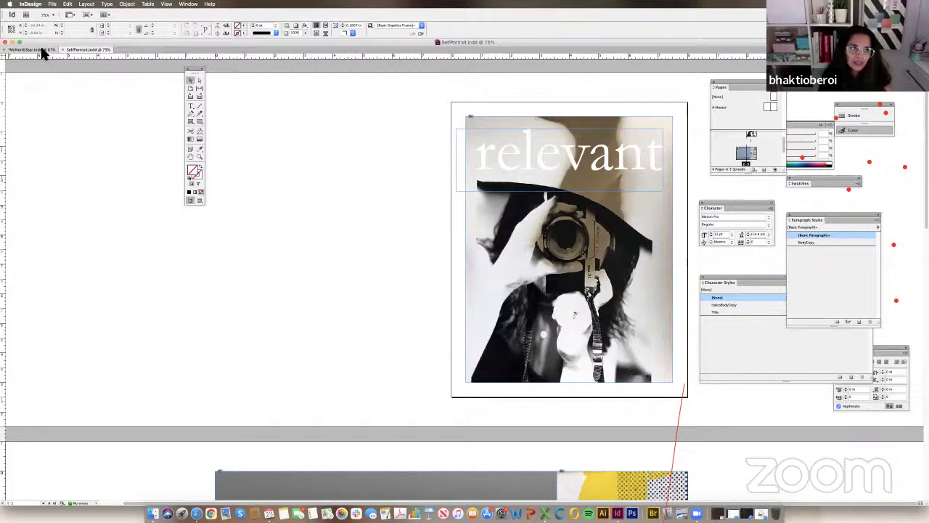
{"action": "left_click", "coordinate": [40, 49]}
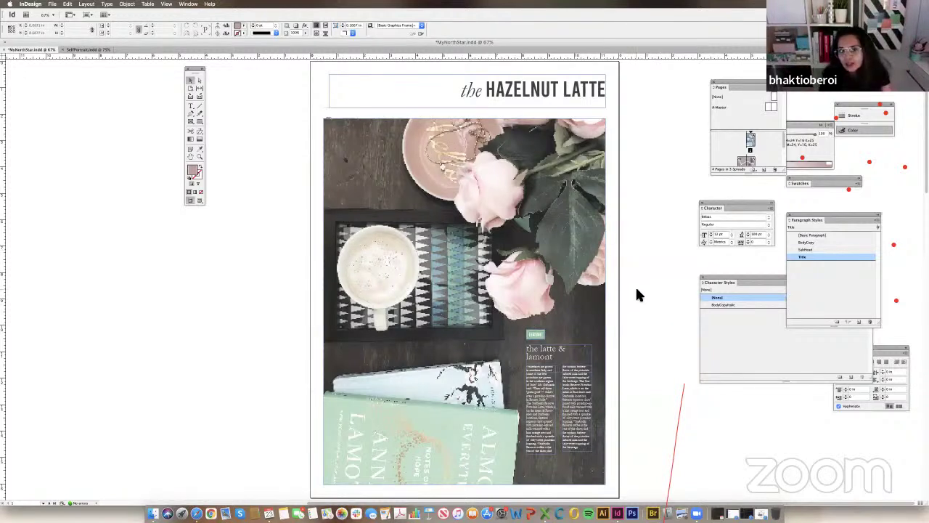
Zoom into the latte & lamont article, then fit the whole Hazelnut Latte page.
{"action": "scroll", "coordinate": [635, 284], "scroll_direction": "down", "scroll_amount": 3}
{"action": "scroll", "coordinate": [635, 285], "scroll_direction": "up", "scroll_amount": 3}
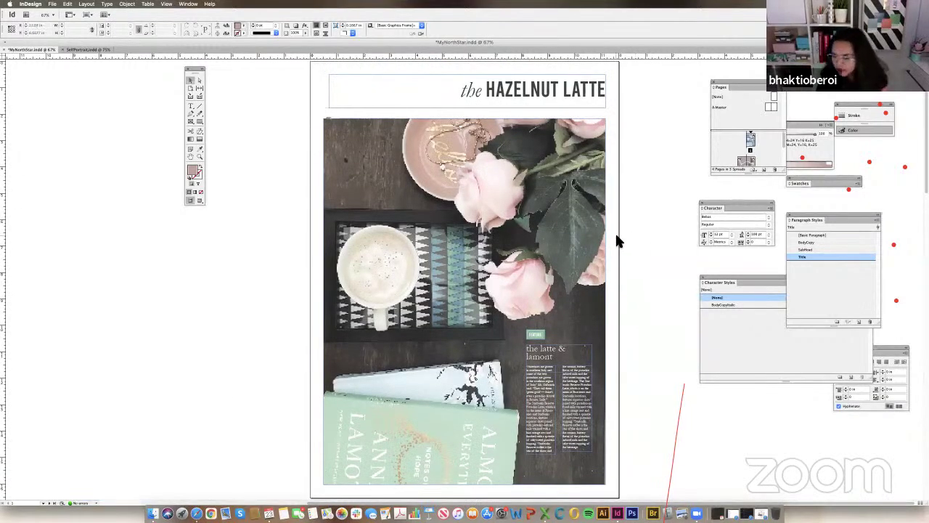
{"action": "left_click", "coordinate": [200, 157]}
{"action": "left_click_drag", "start_coordinate": [463, 319], "coordinate": [608, 407]}
{"action": "left_click", "coordinate": [192, 80]}
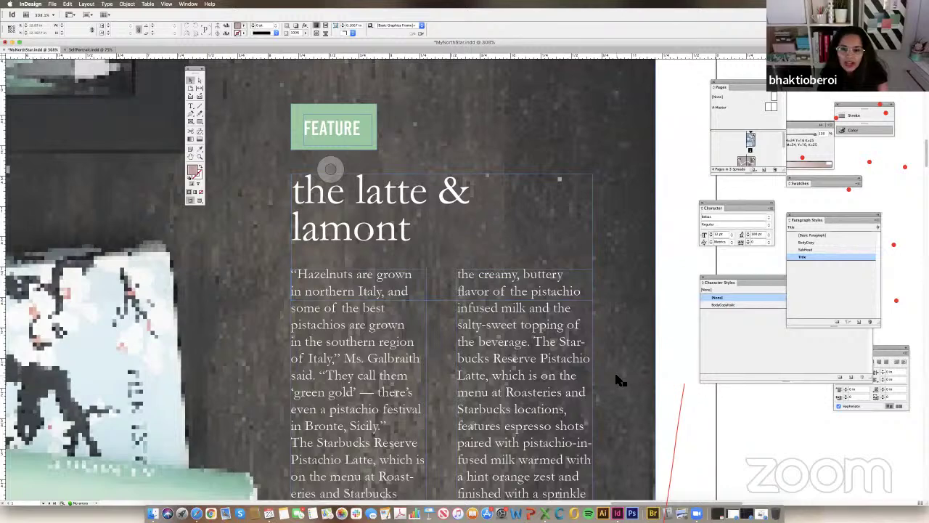
{"action": "scroll", "coordinate": [620, 380], "scroll_direction": "down", "scroll_amount": 5}
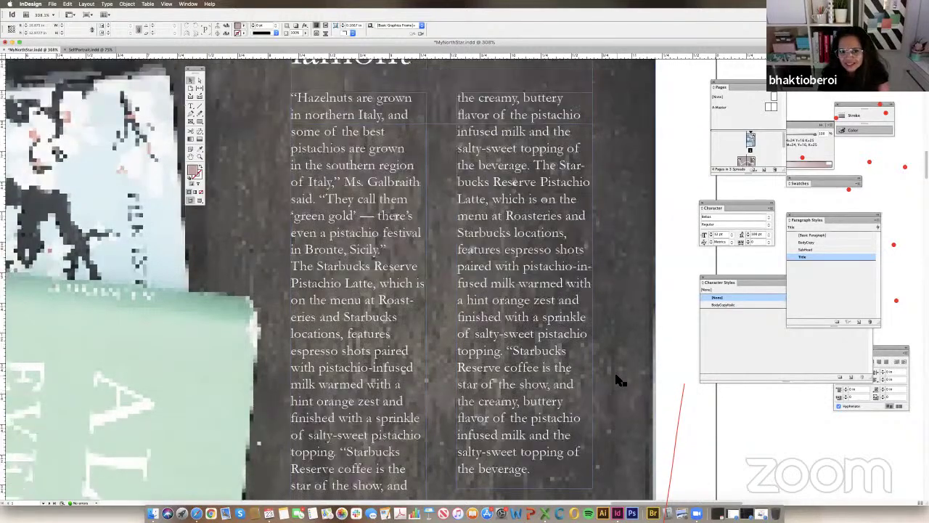
{"action": "scroll", "coordinate": [620, 379], "scroll_direction": "up", "scroll_amount": 3}
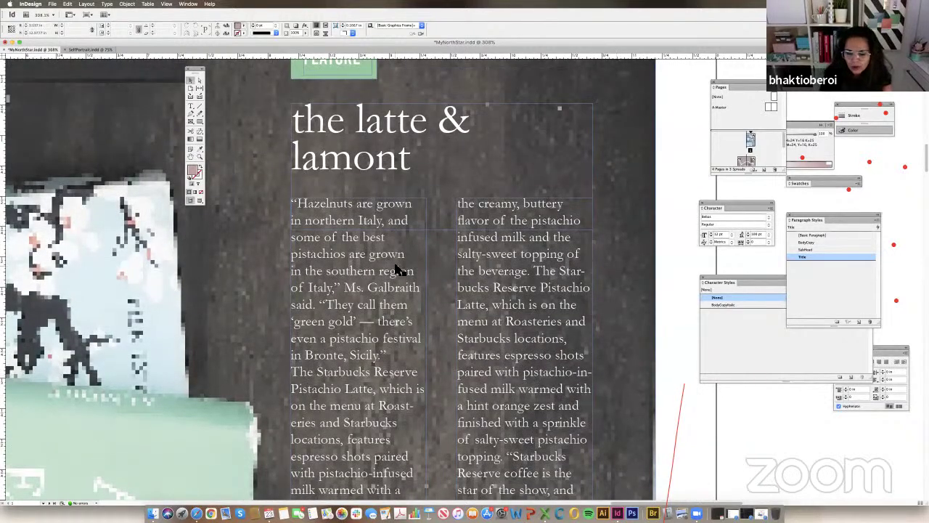
{"action": "key", "text": "super+0"}
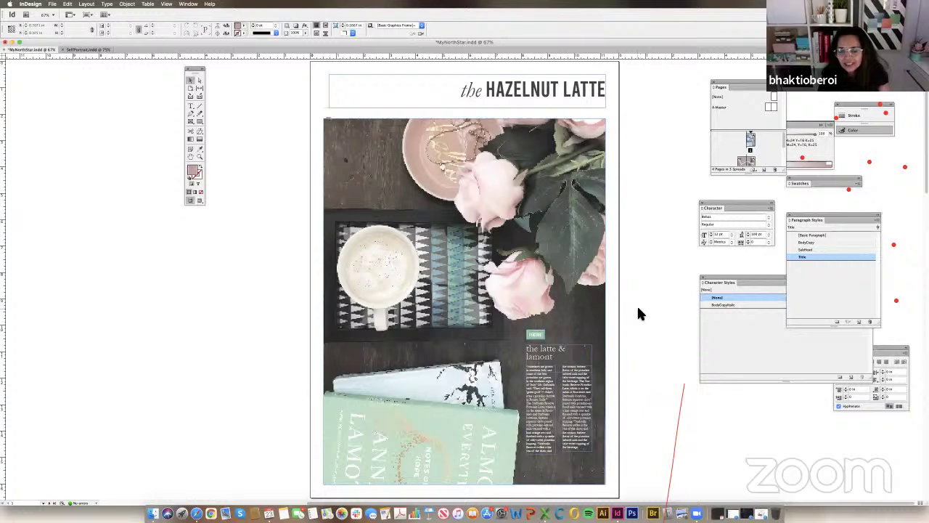
Pan around the MyNorthStar spreads and drag a panel to a new spot.
{"action": "scroll", "coordinate": [635, 308], "scroll_direction": "down", "scroll_amount": 10}
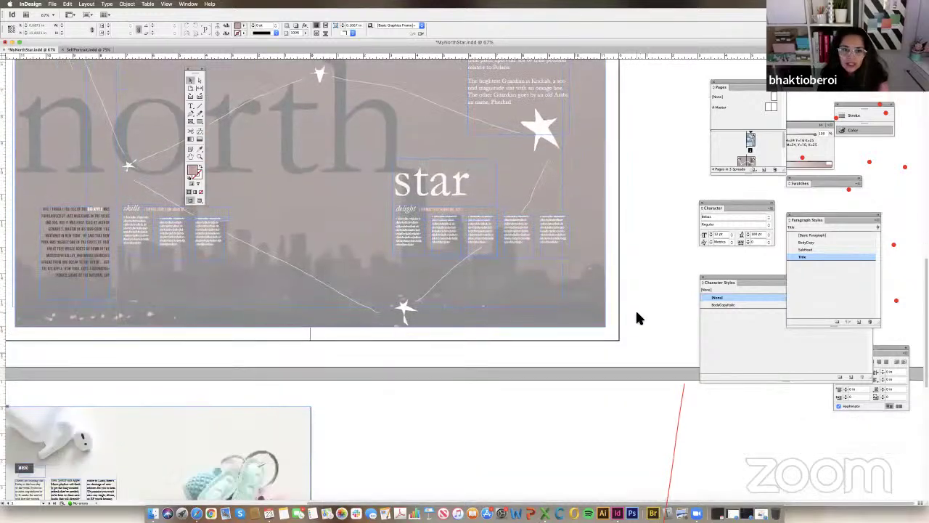
{"action": "scroll", "coordinate": [636, 317], "scroll_direction": "left", "scroll_amount": 8}
{"action": "scroll", "coordinate": [636, 317], "scroll_direction": "right", "scroll_amount": 6}
{"action": "scroll", "coordinate": [653, 218], "scroll_direction": "left", "scroll_amount": 4}
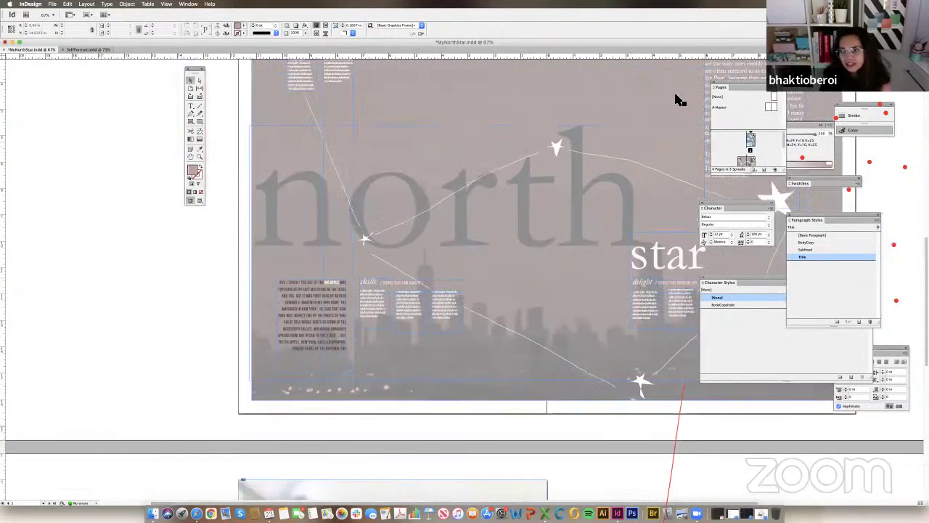
{"action": "left_click_drag", "start_coordinate": [195, 70], "coordinate": [81, 107]}
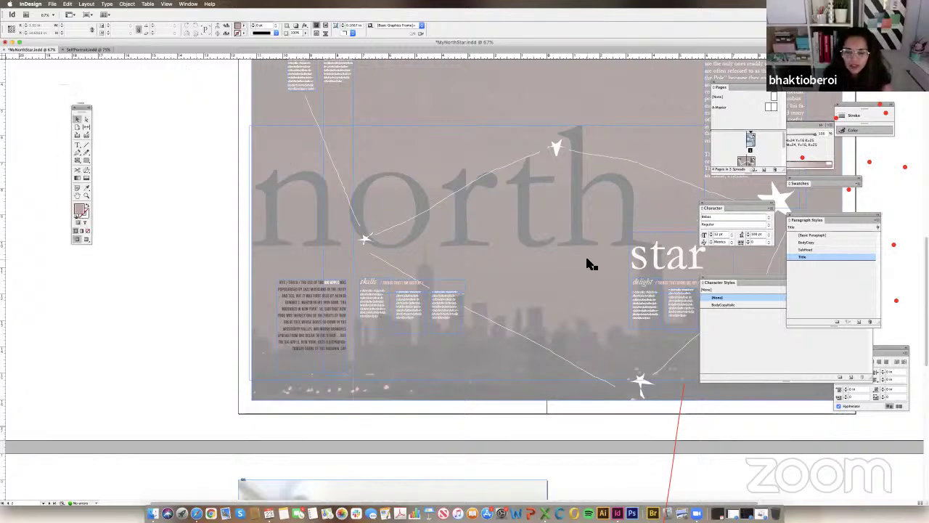
{"action": "scroll", "coordinate": [589, 265], "scroll_direction": "right", "scroll_amount": 5}
{"action": "scroll", "coordinate": [589, 265], "scroll_direction": "left", "scroll_amount": 5}
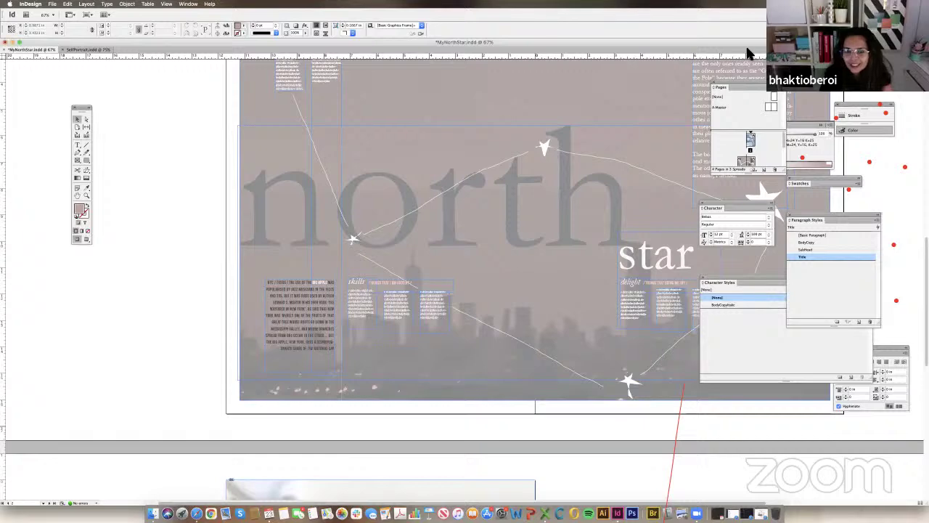
{"action": "scroll", "coordinate": [739, 63], "scroll_direction": "up", "scroll_amount": 3}
{"action": "scroll", "coordinate": [740, 63], "scroll_direction": "left", "scroll_amount": 2}
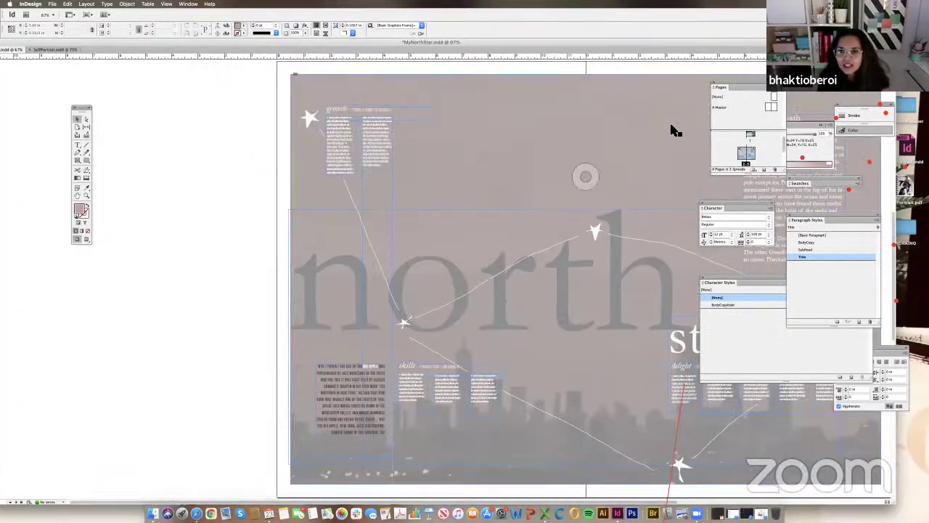
{"action": "scroll", "coordinate": [670, 128], "scroll_direction": "right", "scroll_amount": 5}
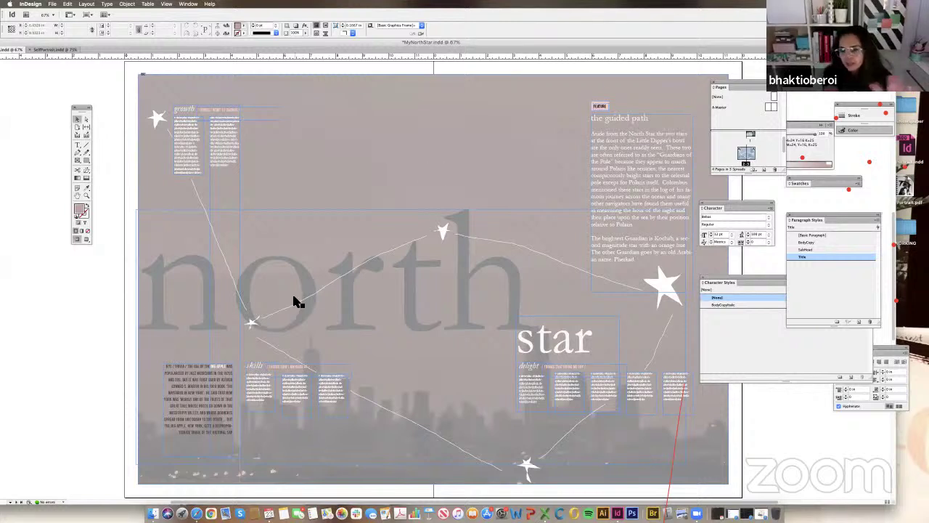
Separate the Character Styles and Character panels, then scroll back to the north star spread.
{"action": "left_click_drag", "start_coordinate": [749, 281], "coordinate": [797, 273]}
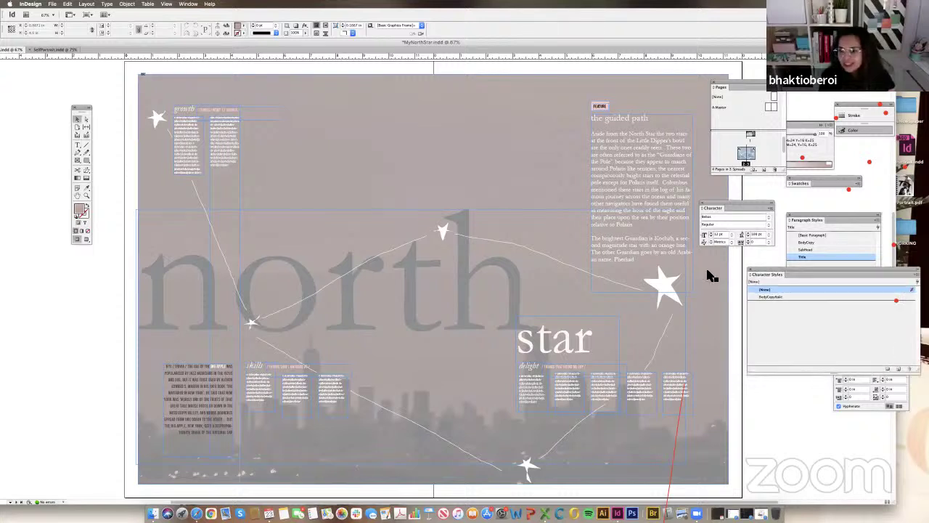
{"action": "left_click_drag", "start_coordinate": [740, 208], "coordinate": [801, 196]}
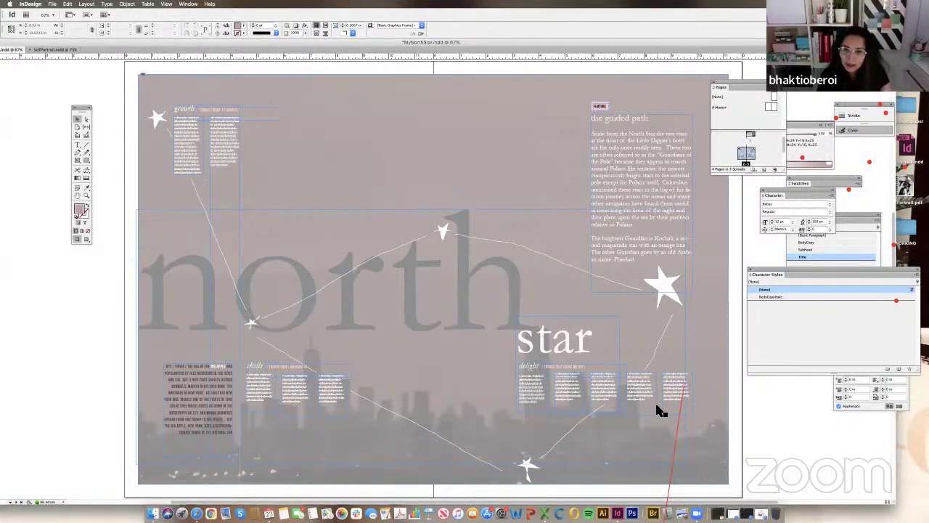
{"action": "scroll", "coordinate": [660, 411], "scroll_direction": "down", "scroll_amount": 10}
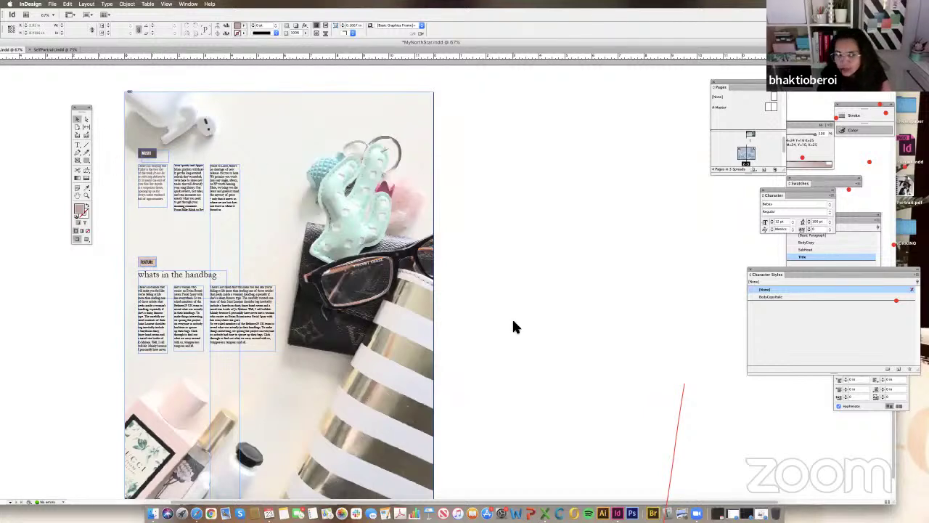
{"action": "scroll", "coordinate": [513, 321], "scroll_direction": "up", "scroll_amount": 10}
{"action": "scroll", "coordinate": [512, 326], "scroll_direction": "up", "scroll_amount": 10}
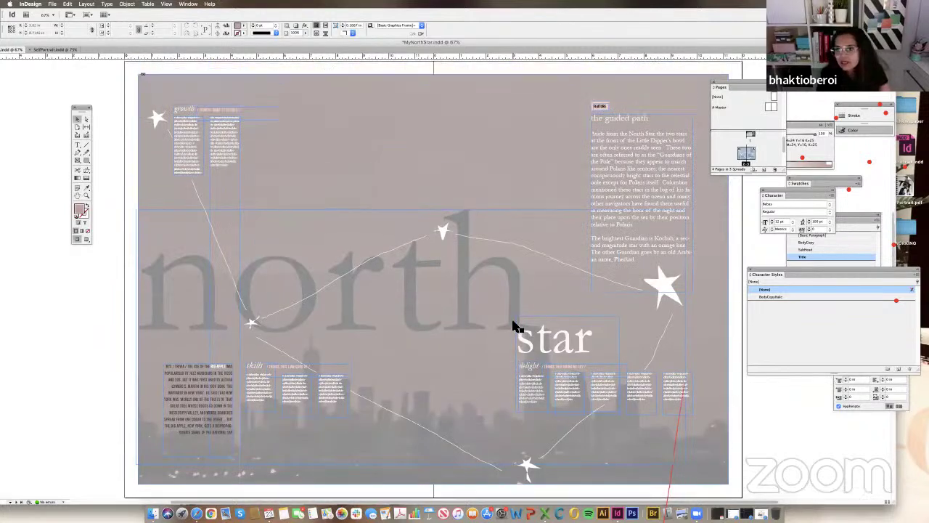
Select the photo frame on the Hazelnut Latte cover page.
{"action": "scroll", "coordinate": [512, 327], "scroll_direction": "up", "scroll_amount": 3}
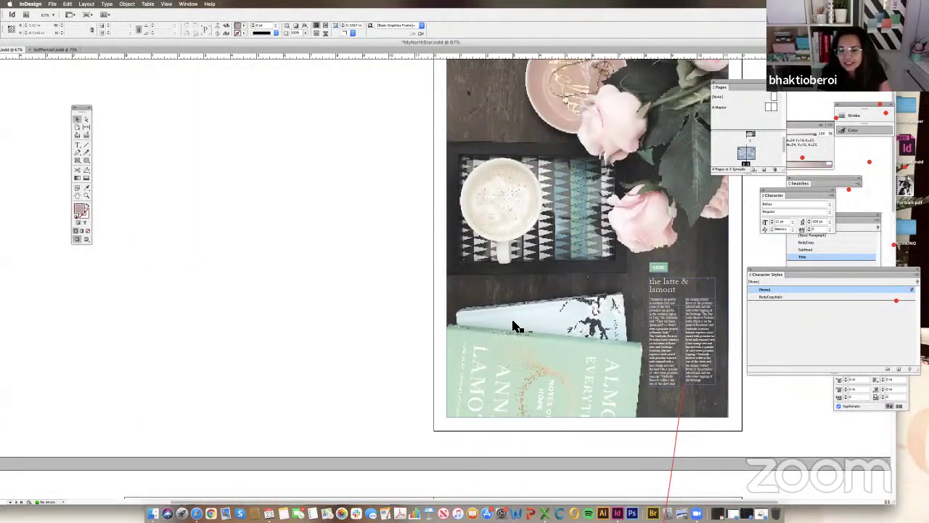
{"action": "left_click", "coordinate": [52, 9]}
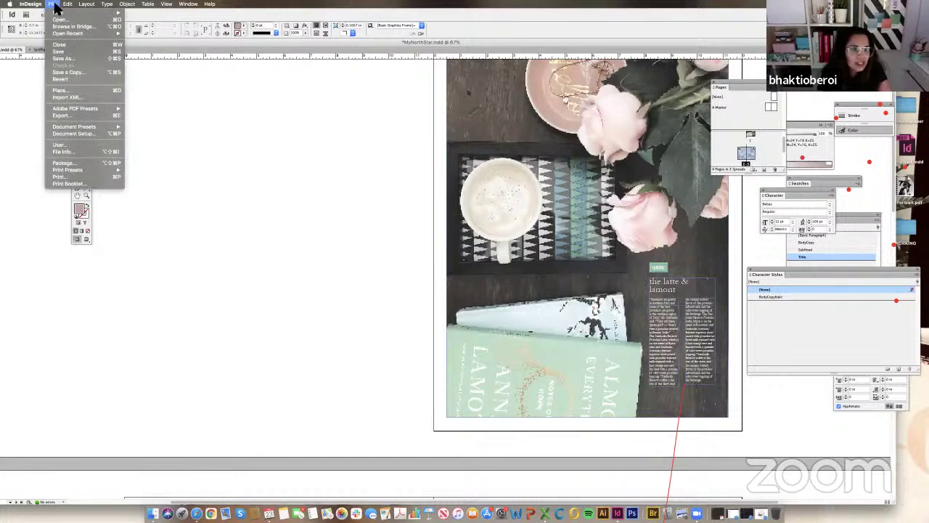
{"action": "left_click", "coordinate": [391, 202]}
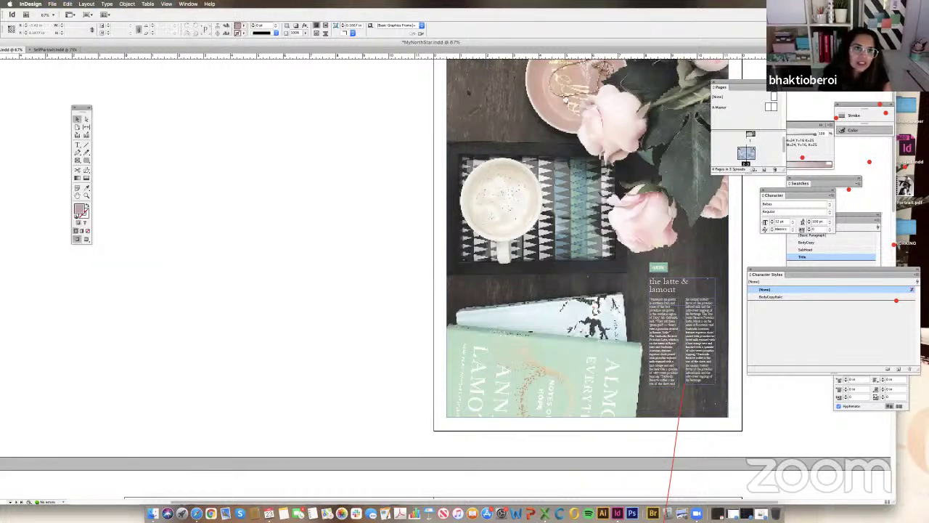
{"action": "key", "text": "super+shift+slash"}
{"action": "key", "text": "Escape"}
{"action": "left_click", "coordinate": [490, 121]}
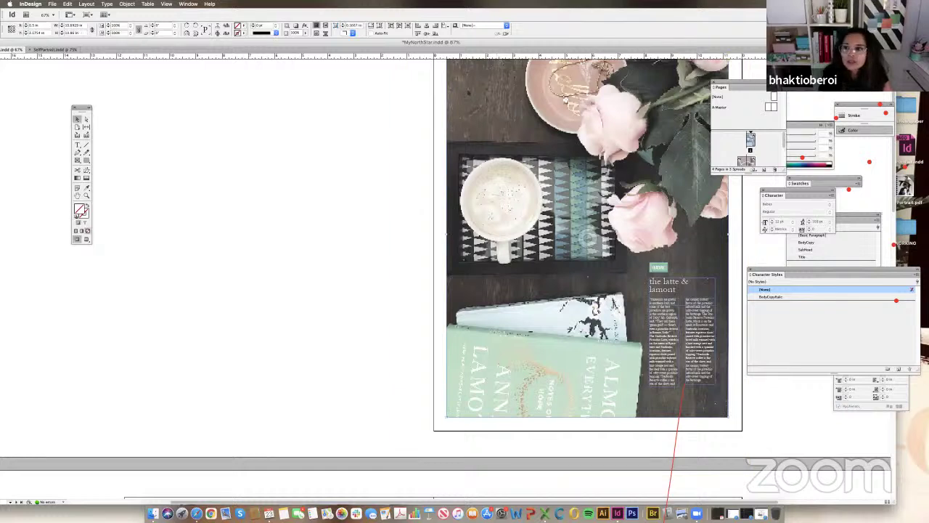
{"action": "left_click", "coordinate": [209, 3]}
{"action": "mouse_move", "coordinate": [190, 4]}
{"action": "left_click", "coordinate": [349, 122]}
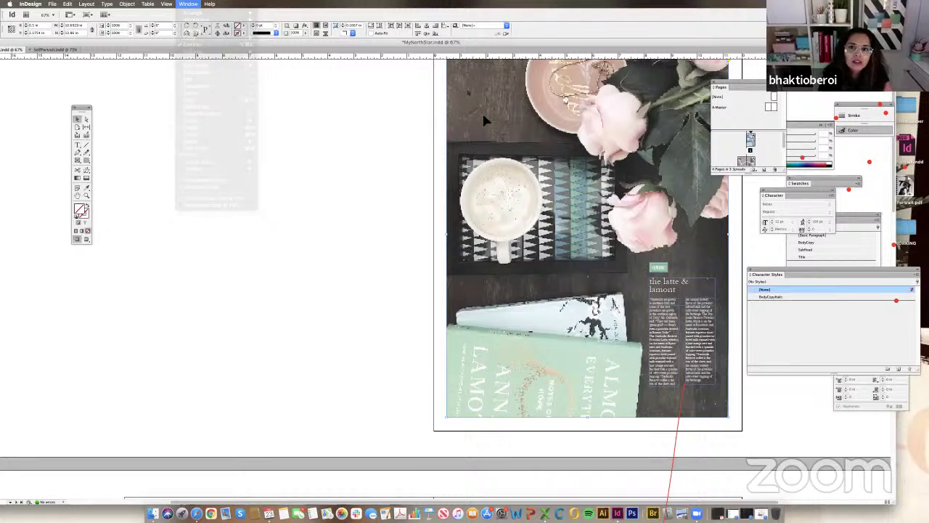
{"action": "left_click", "coordinate": [482, 115]}
{"action": "scroll", "coordinate": [418, 175], "scroll_direction": "up", "scroll_amount": 3}
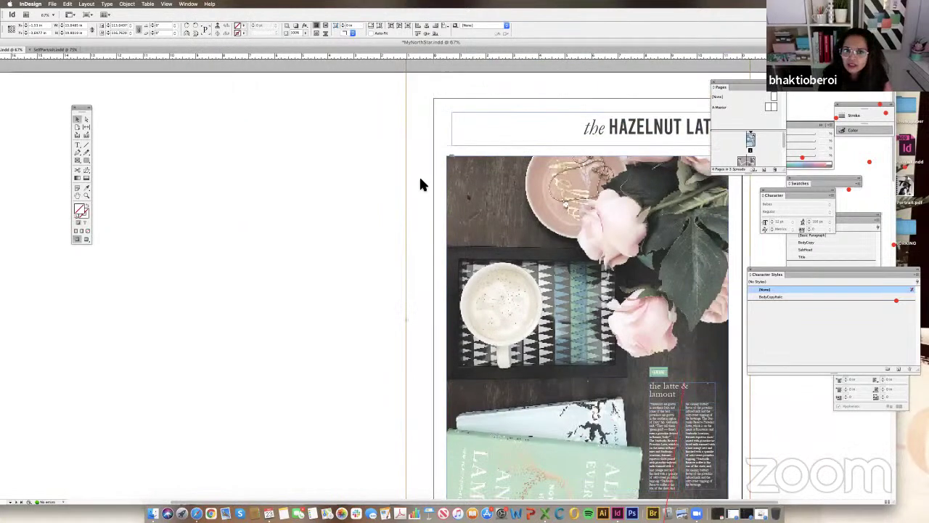
{"action": "left_click", "coordinate": [458, 167]}
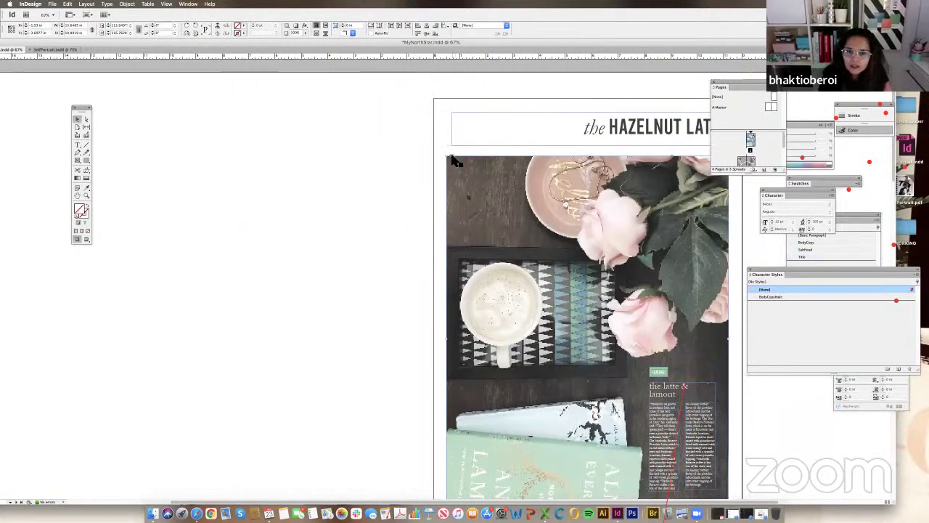
Export TheHazelnutLatte as an interactive PDF of Spreads, accepting the CMYK warning.
{"action": "left_click", "coordinate": [52, 4]}
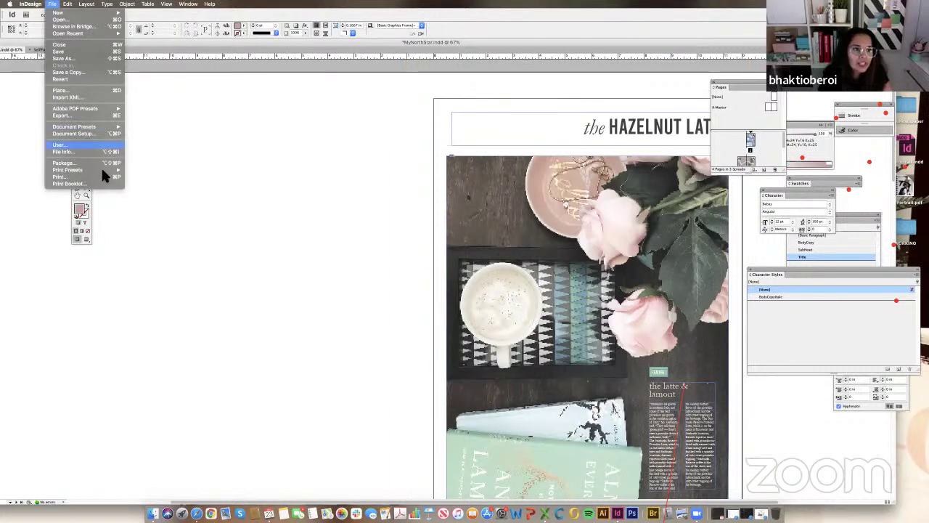
{"action": "left_click", "coordinate": [83, 115]}
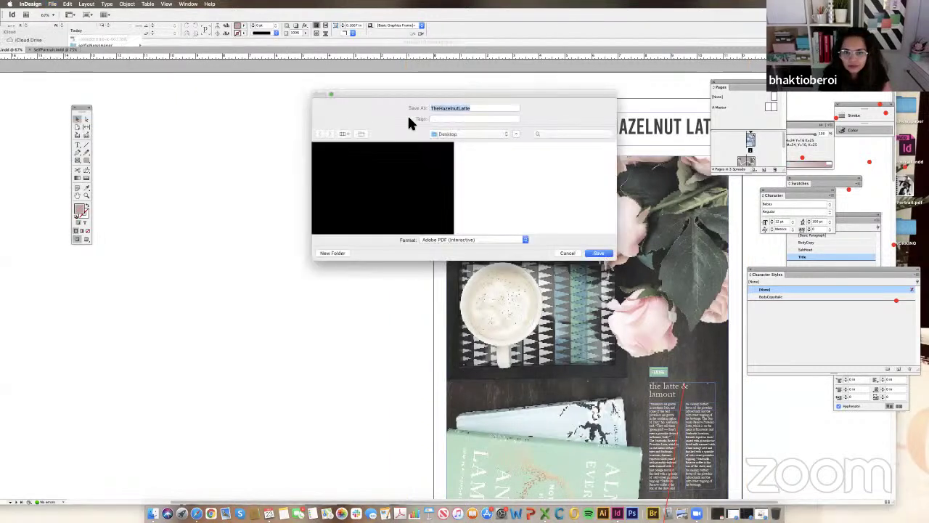
{"action": "left_click", "coordinate": [599, 252]}
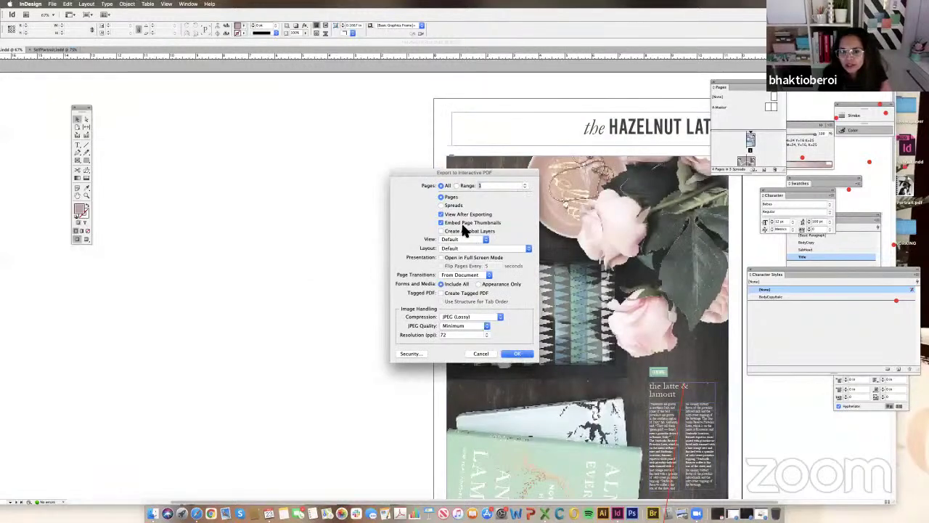
{"action": "left_click", "coordinate": [441, 205]}
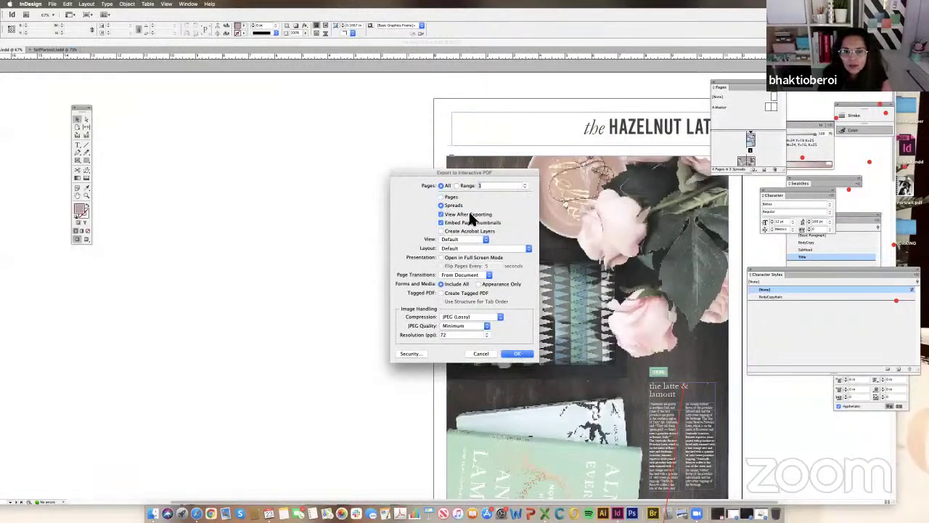
{"action": "left_click", "coordinate": [517, 353]}
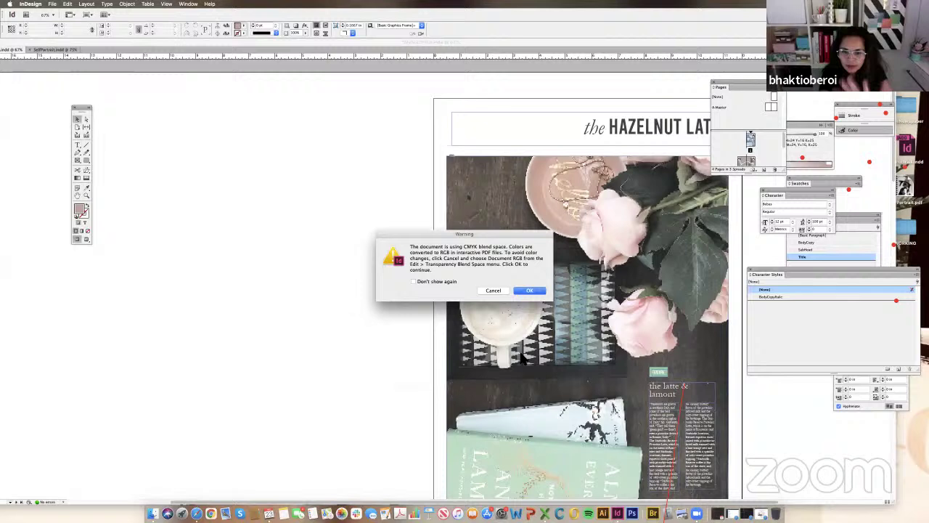
{"action": "left_click", "coordinate": [531, 291]}
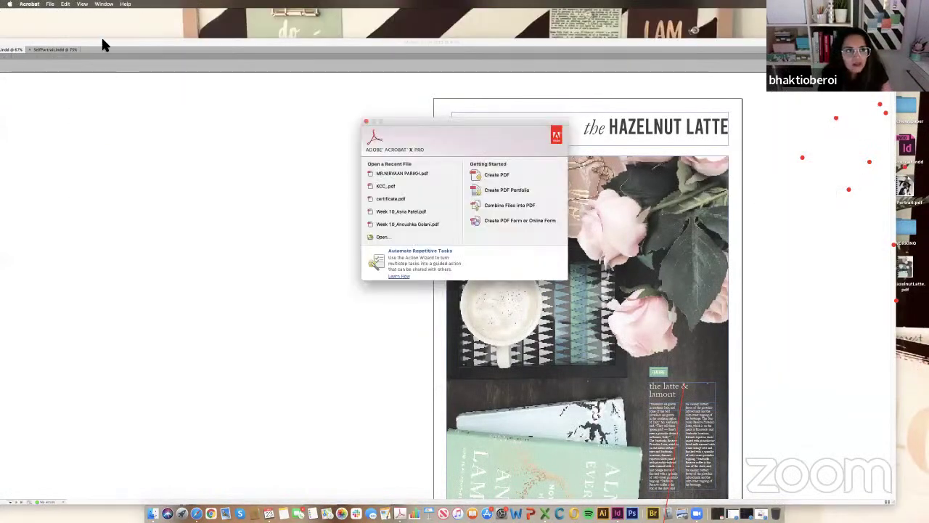
Close Acrobat's welcome window, minimize InDesign, and open TheHazelnutLatte.pdf in Preview.
{"action": "left_click", "coordinate": [103, 45]}
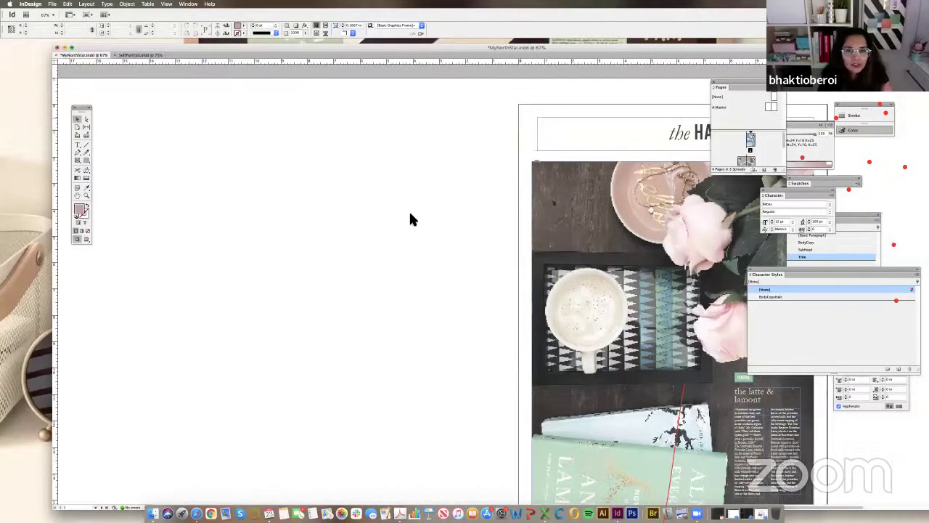
{"action": "key", "text": "super+m"}
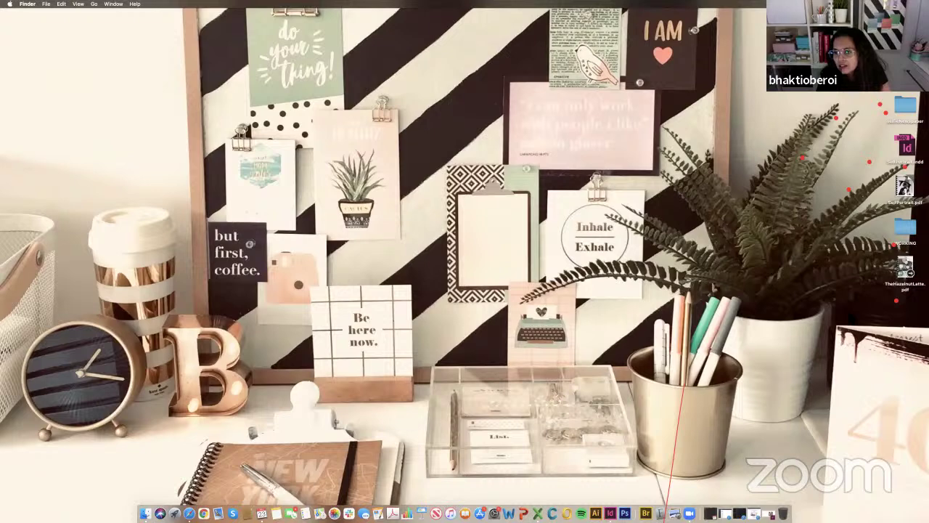
{"action": "left_click_drag", "start_coordinate": [903, 265], "coordinate": [674, 513]}
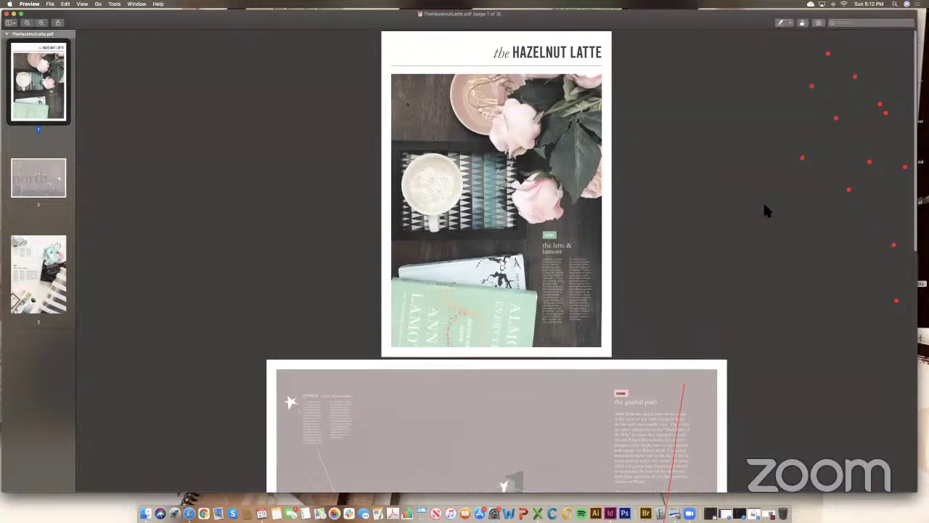
Scroll through TheHazelnutLatte.pdf's three pages and back to page 1, then close Preview.
{"action": "scroll", "coordinate": [717, 232], "scroll_direction": "down", "scroll_amount": 3}
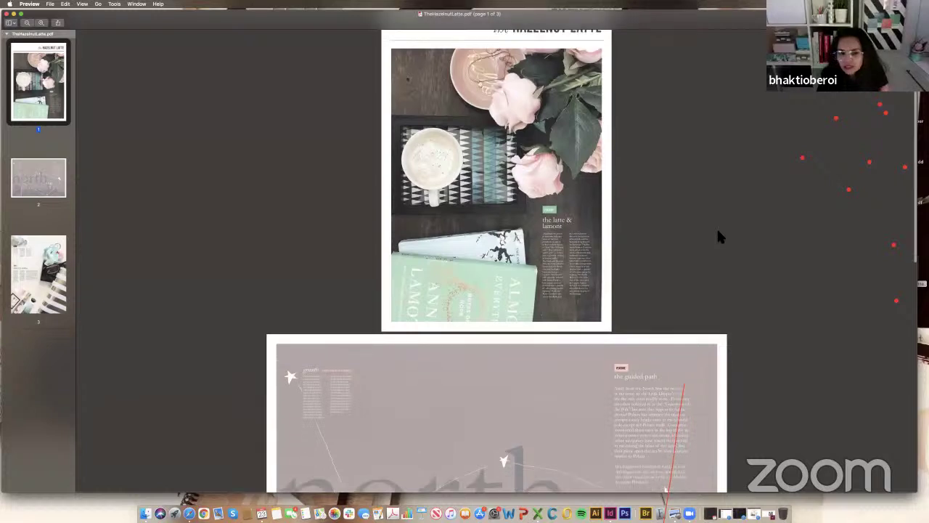
{"action": "scroll", "coordinate": [718, 234], "scroll_direction": "down", "scroll_amount": 8}
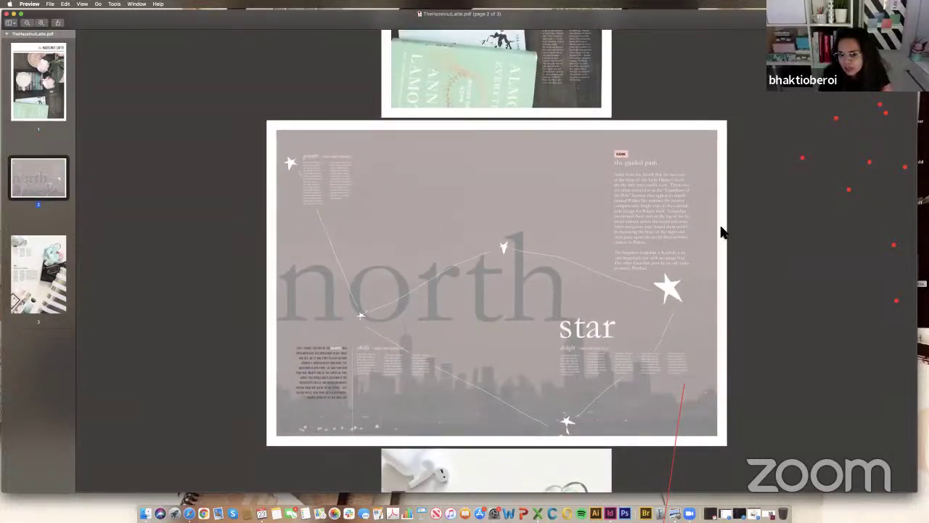
{"action": "scroll", "coordinate": [800, 315], "scroll_direction": "down", "scroll_amount": 12}
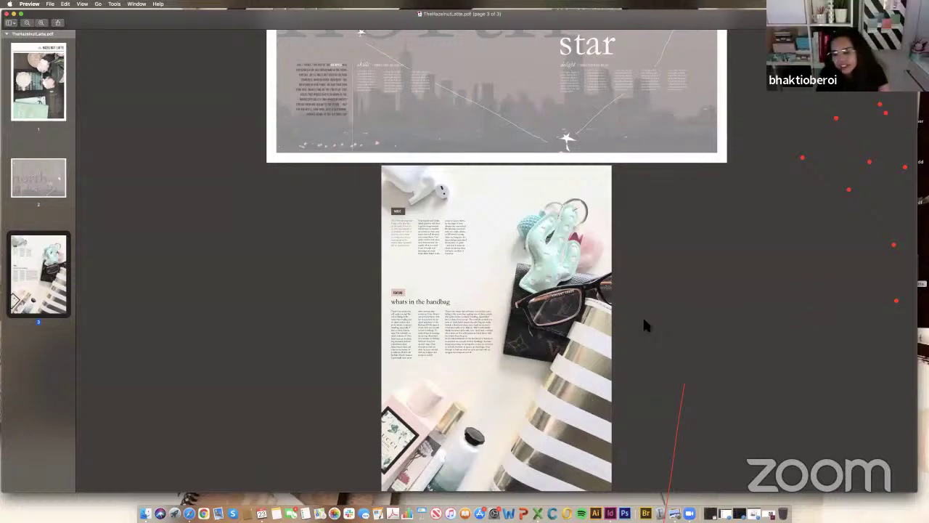
{"action": "scroll", "coordinate": [645, 326], "scroll_direction": "up", "scroll_amount": 20}
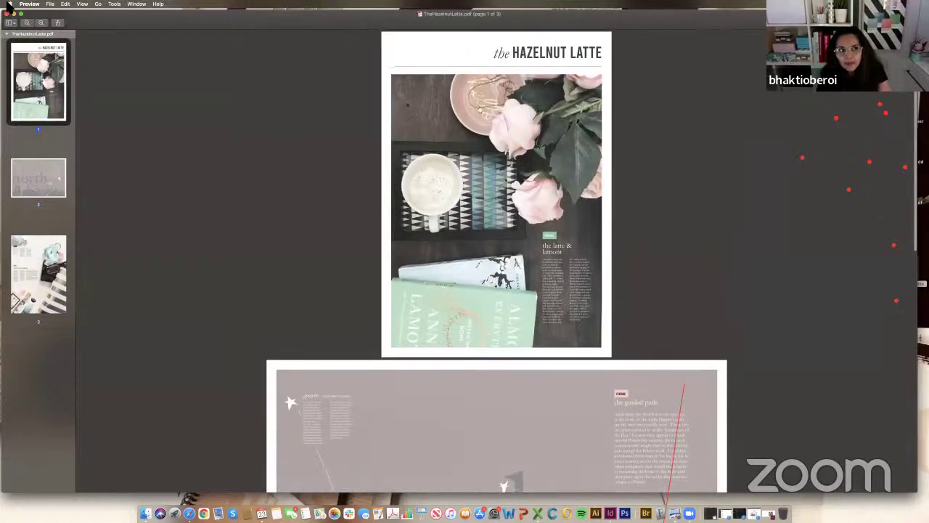
{"action": "key", "text": "super+q"}
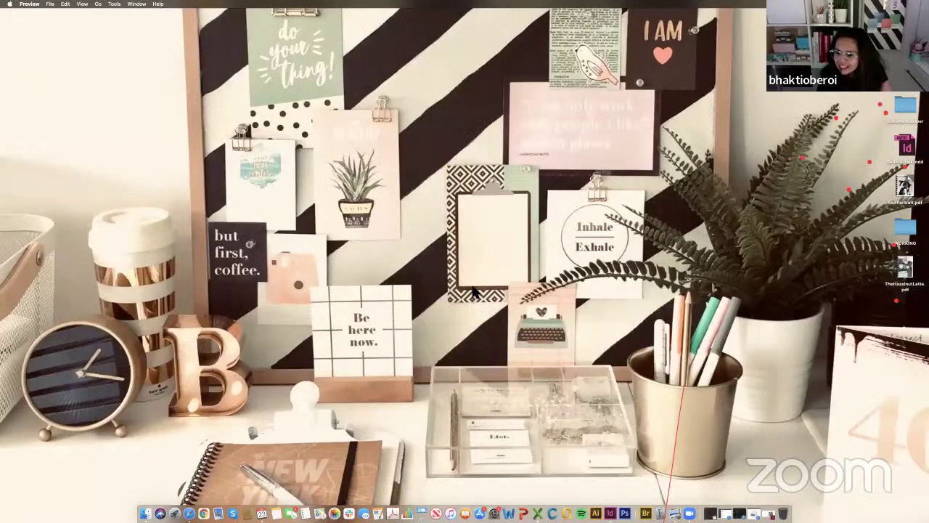